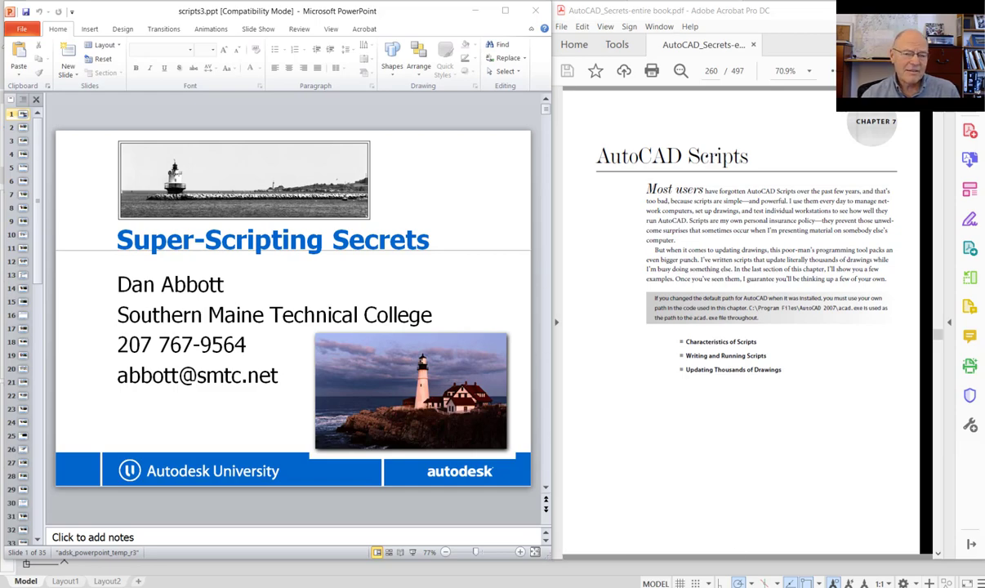
- Switch to Drawing5 in AutoCAD and examine which layers the drawing contains
mouse_move(569, 587)
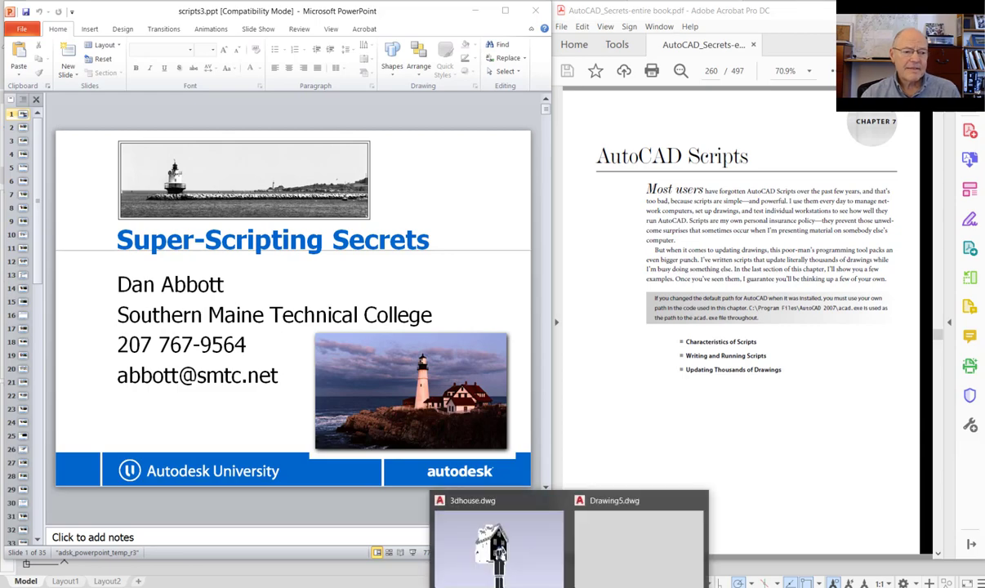
click(611, 566)
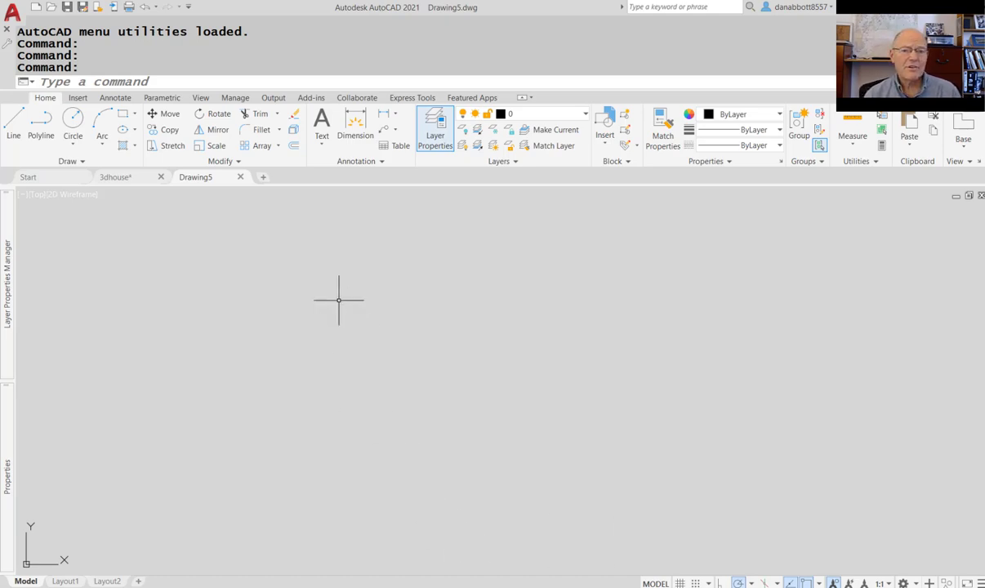
text(la)
key(Return)
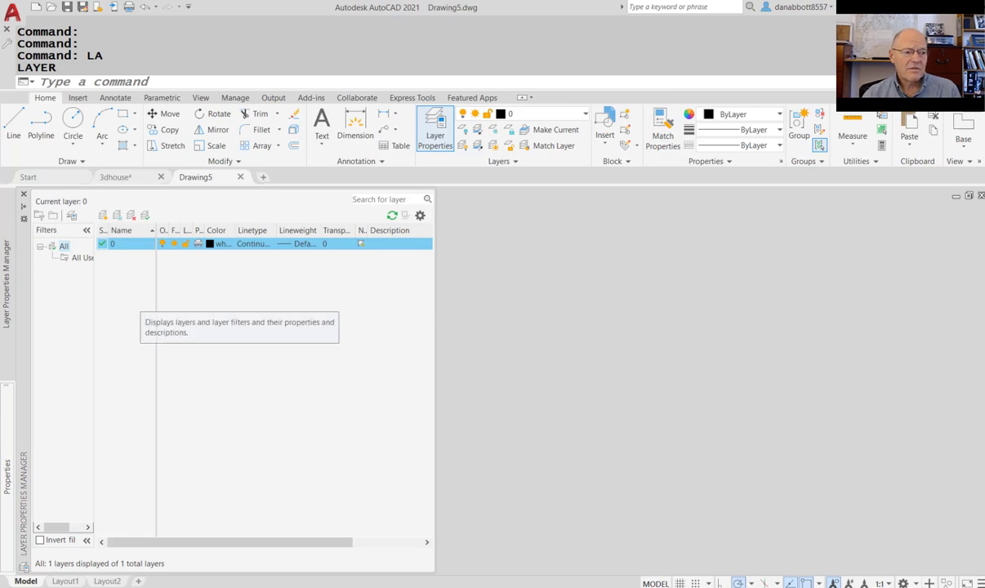
click(487, 313)
key(Escape)
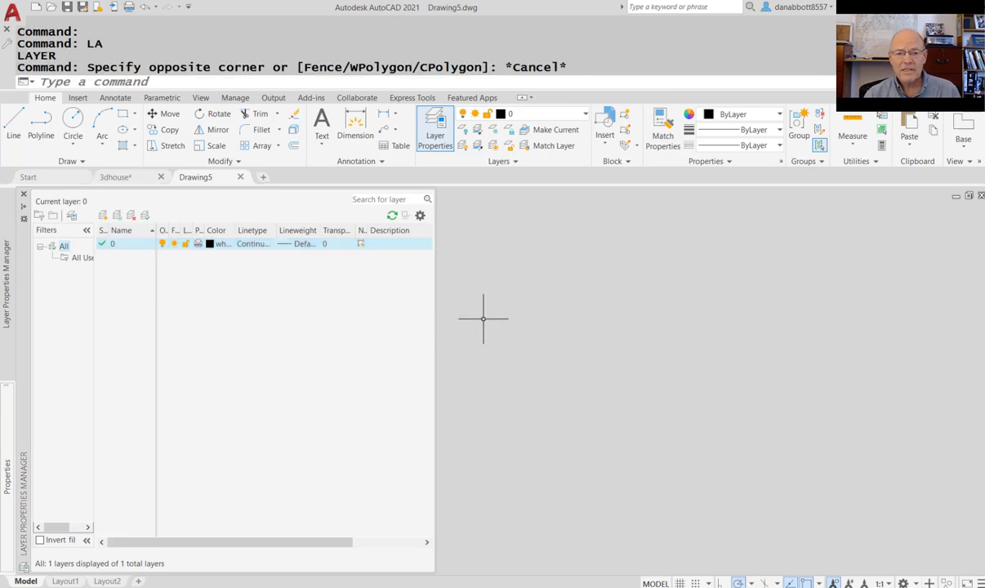
key(Escape)
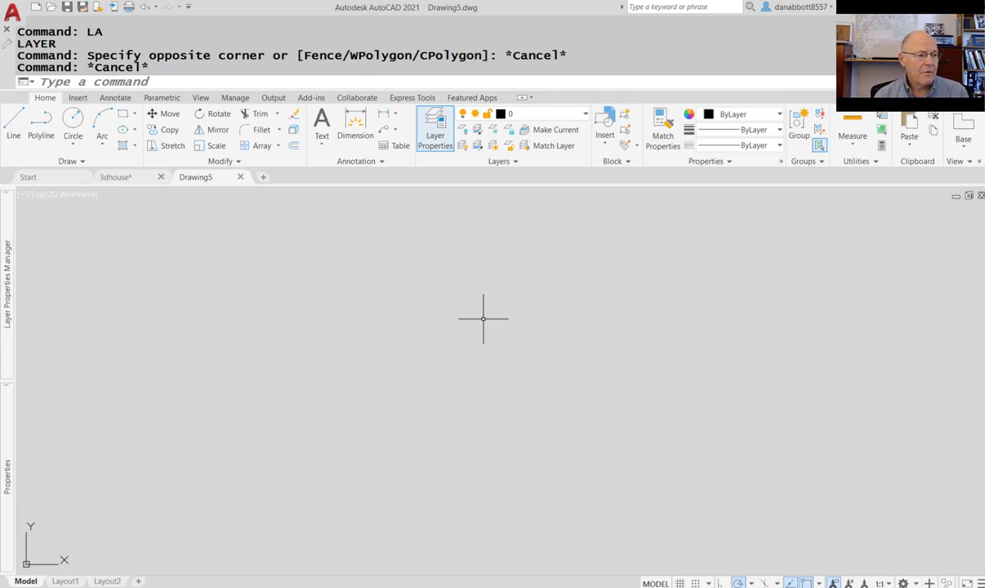
- Run the script AIA_layers_with_Desc.scr from the scripts folder in My Drive > RdriveFaculty > AEDD-260
text(SCR)
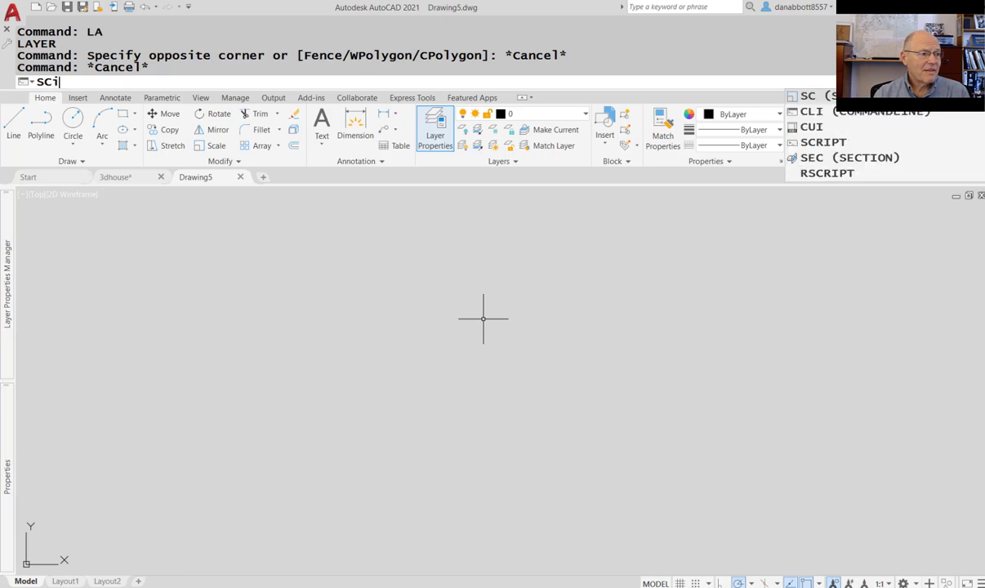
text(IPT)
key(Return)
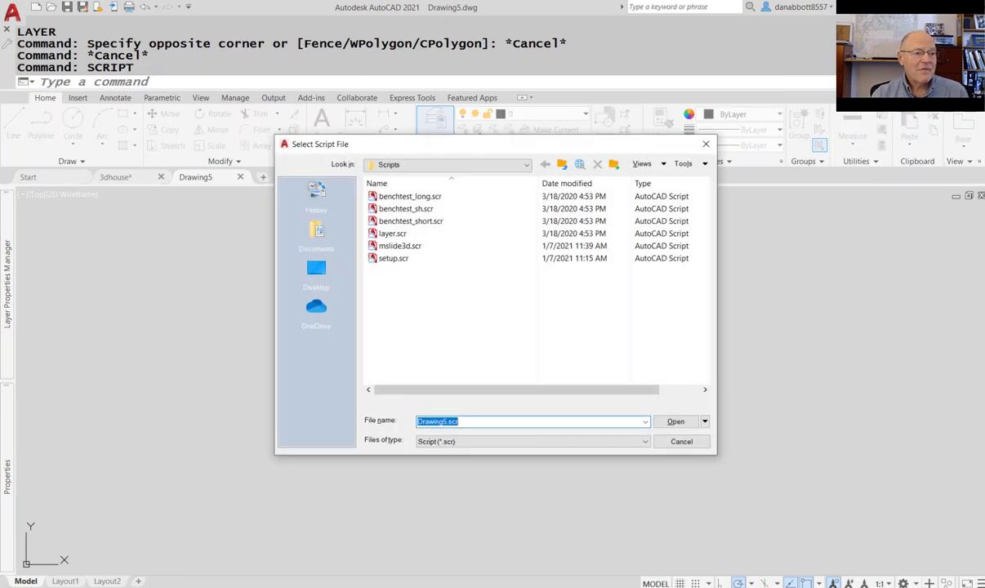
click(526, 164)
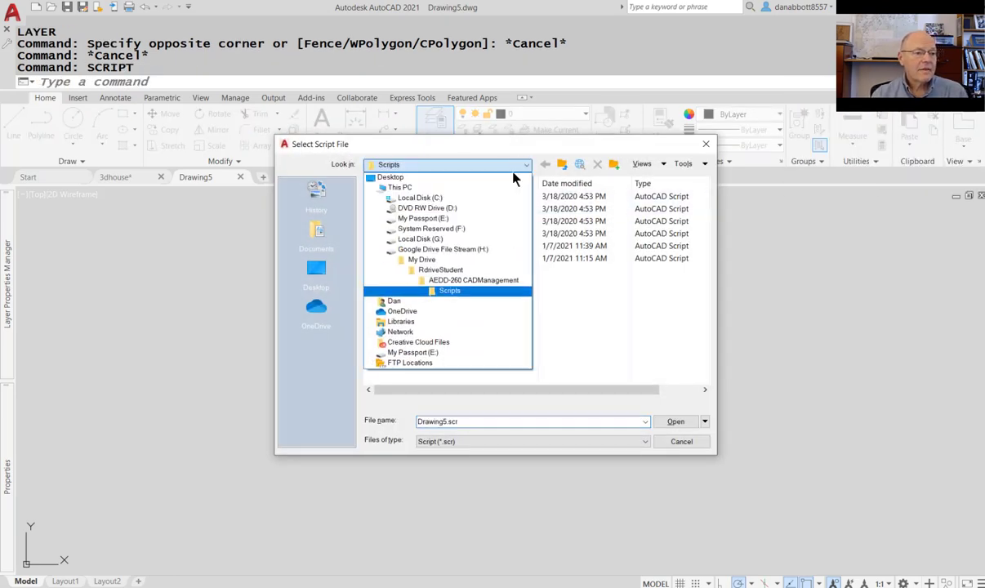
click(484, 260)
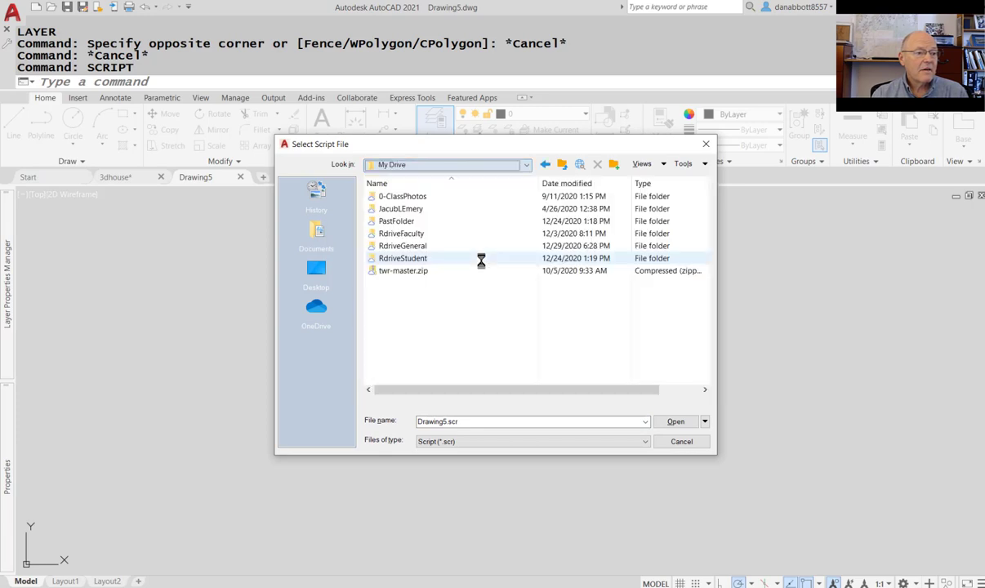
double_click(401, 233)
scroll(412, 293, down, 5)
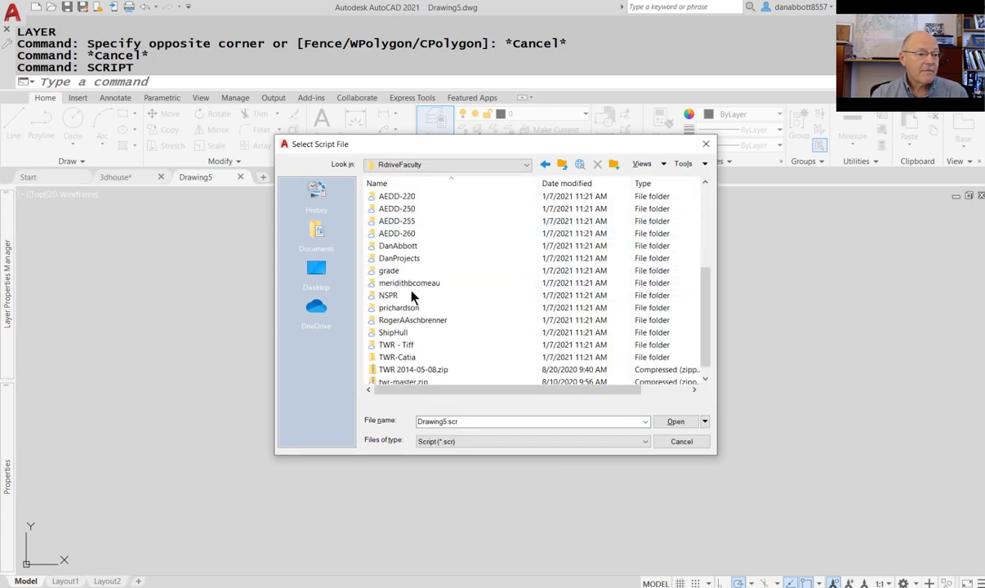
double_click(397, 234)
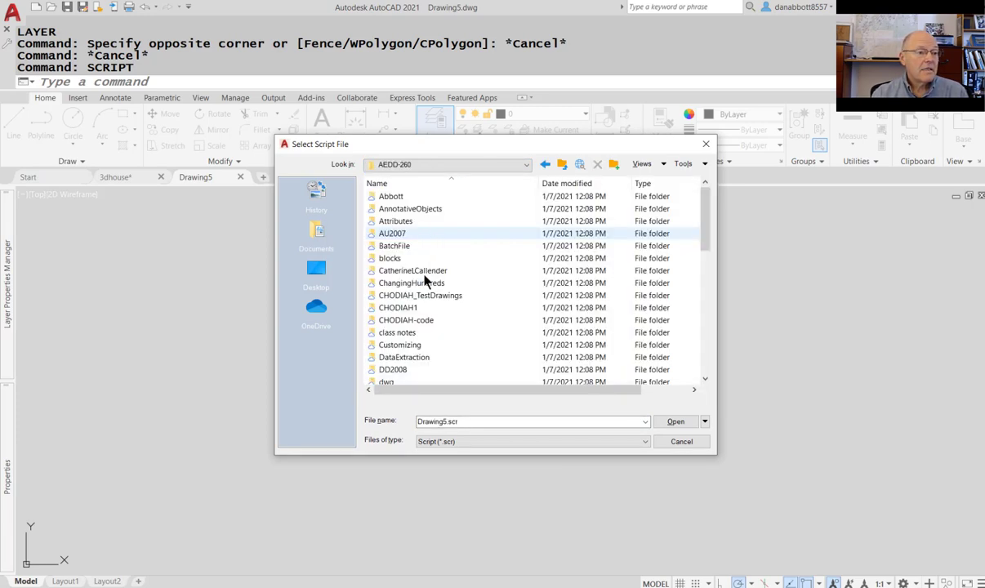
scroll(416, 343, down, 2)
scroll(415, 390, down, 2)
scroll(418, 386, down, 4)
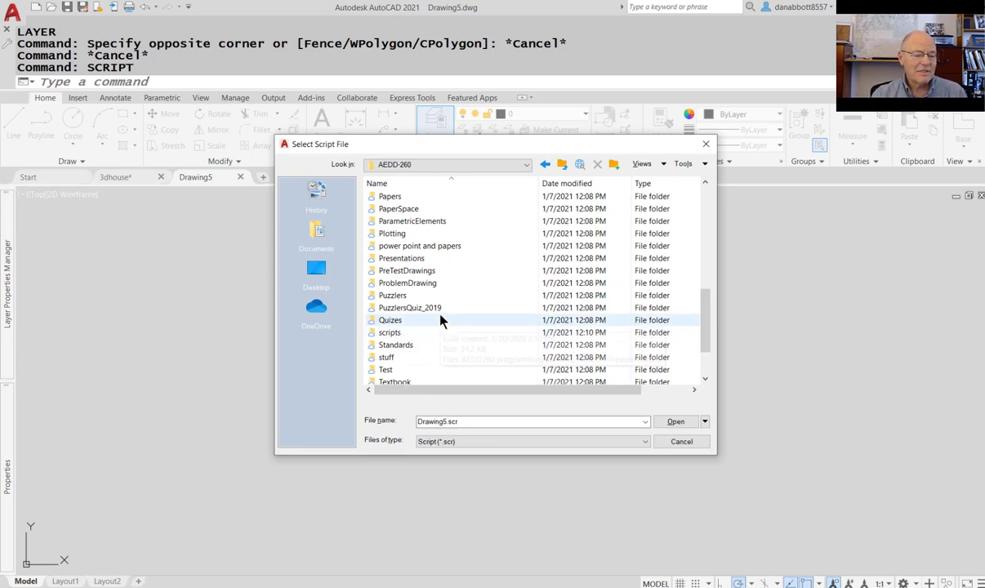
double_click(390, 334)
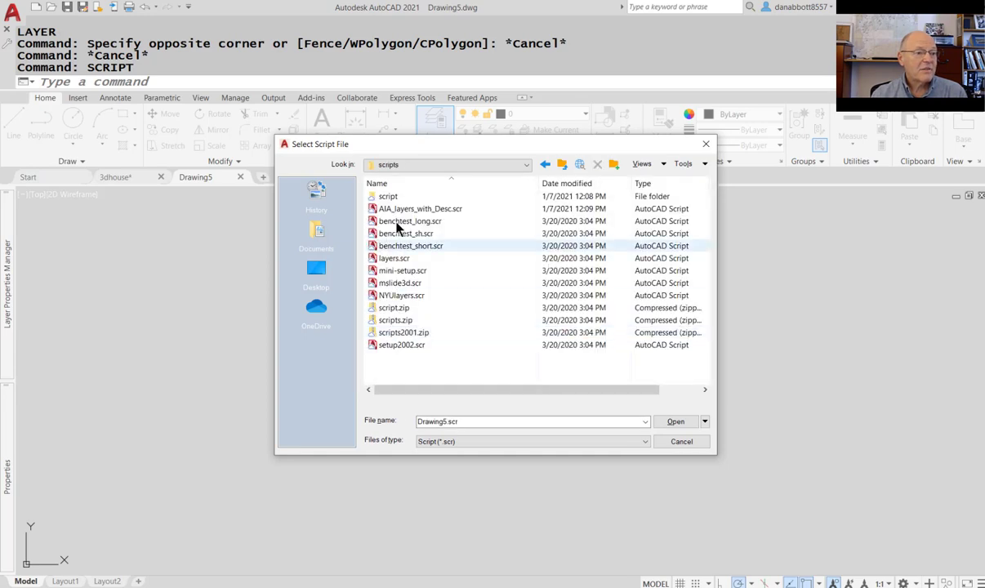
double_click(405, 210)
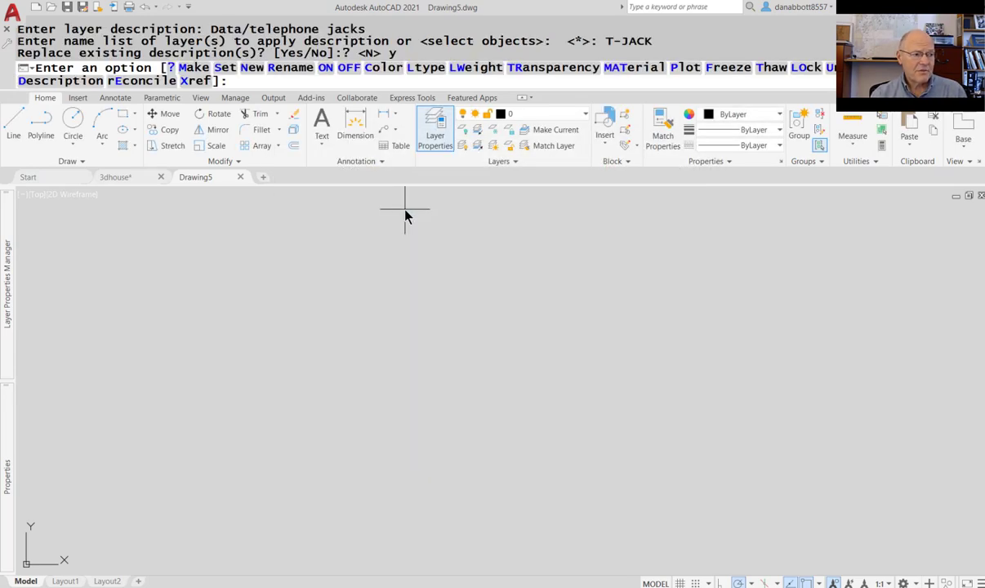
key(Escape)
- Examine the names, colors and descriptions of the drawing's layers, widening the layer list and its Name column
text(la)
key(Return)
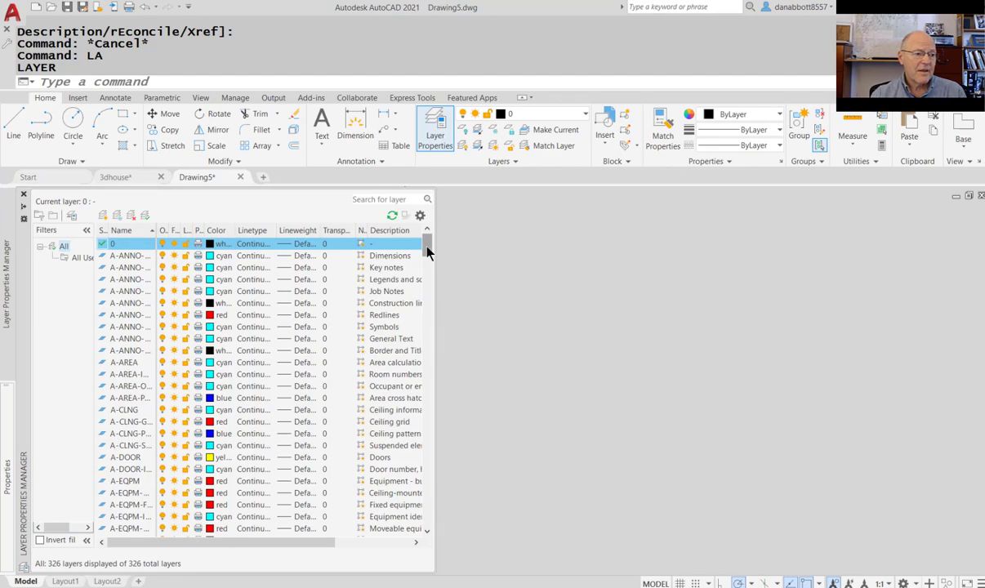
drag(427, 252, 541, 528)
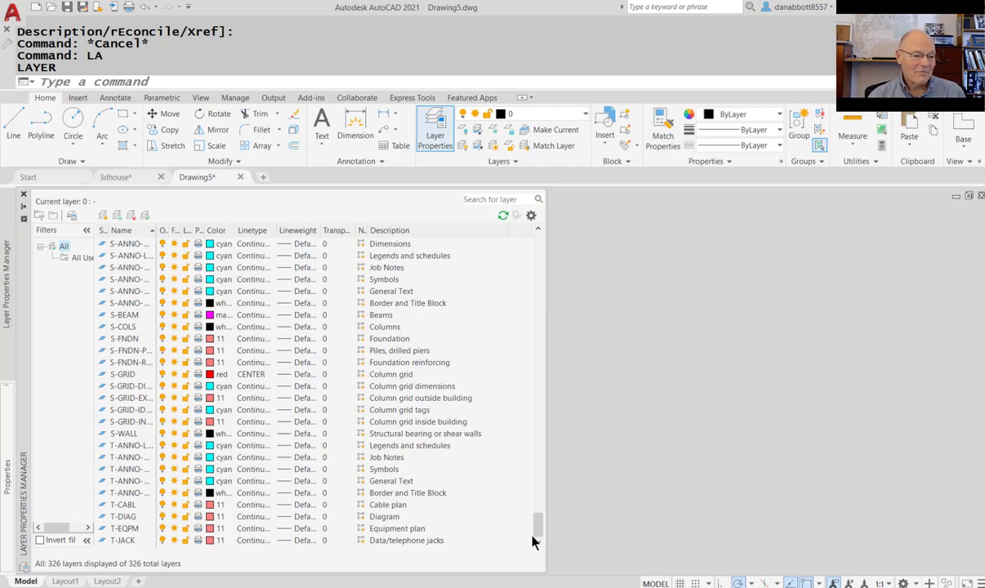
drag(537, 529, 545, 282)
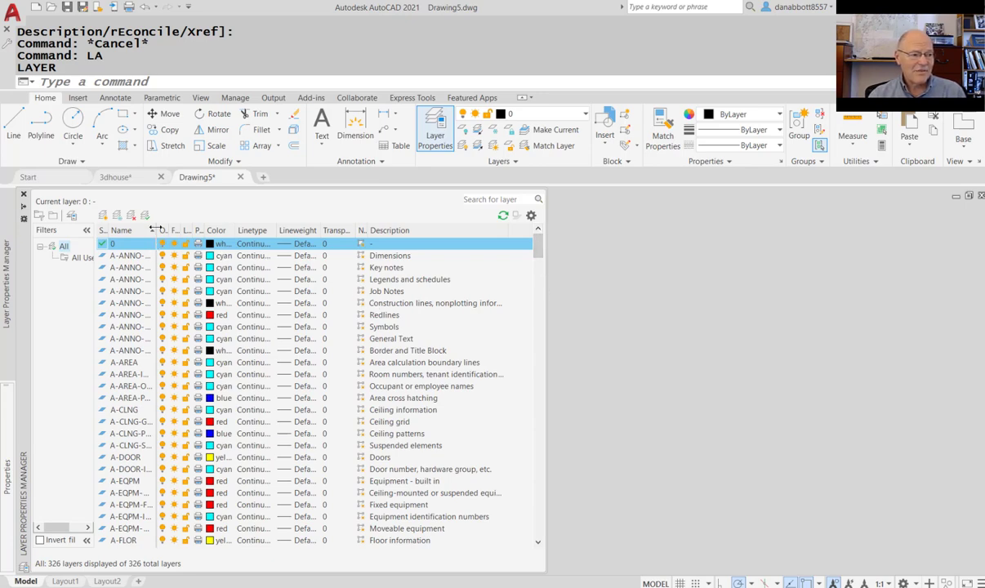
drag(156, 229, 219, 232)
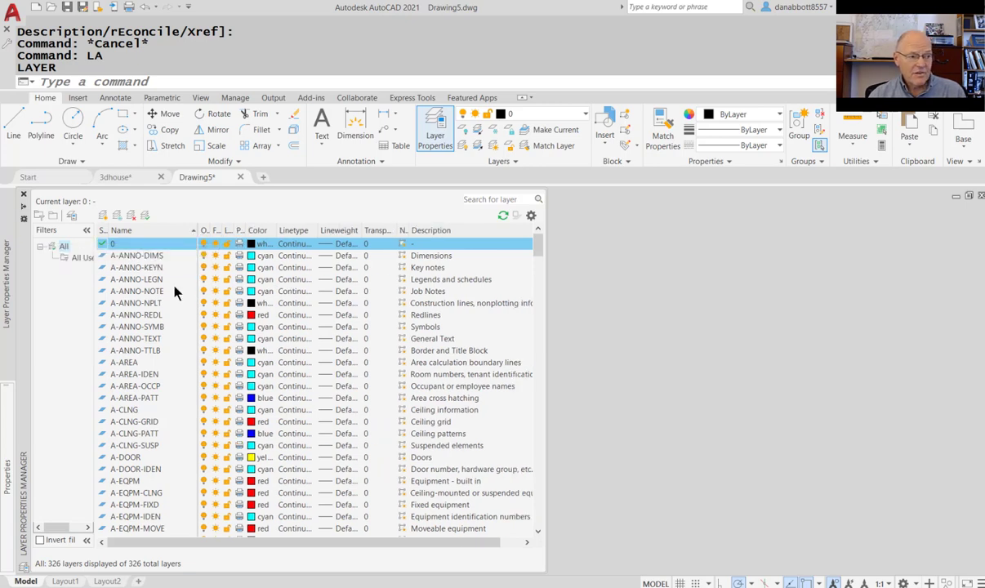
key(Escape)
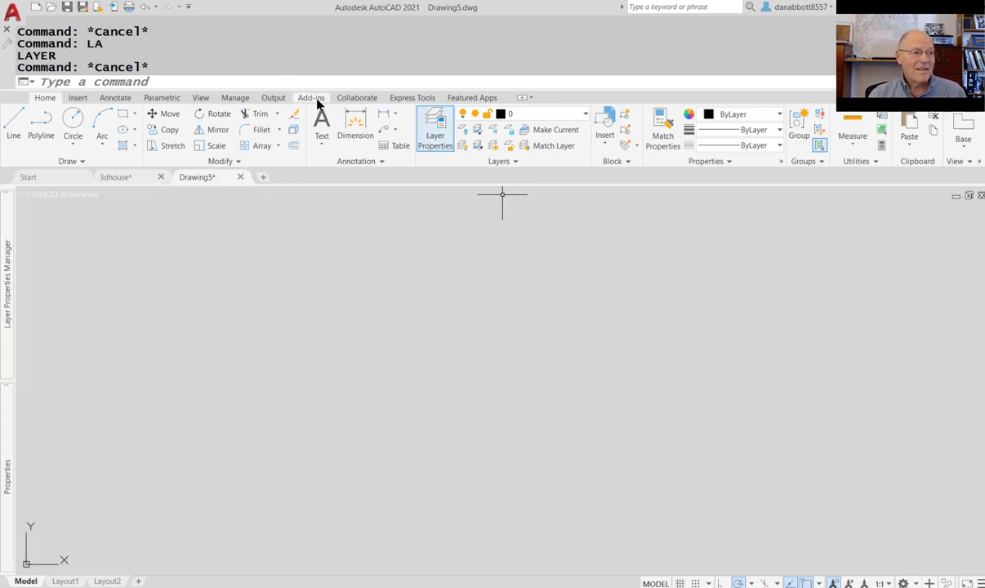
- Start a new drawing and create layers 1, 2 and 3 with the -LAYER command
click(167, 76)
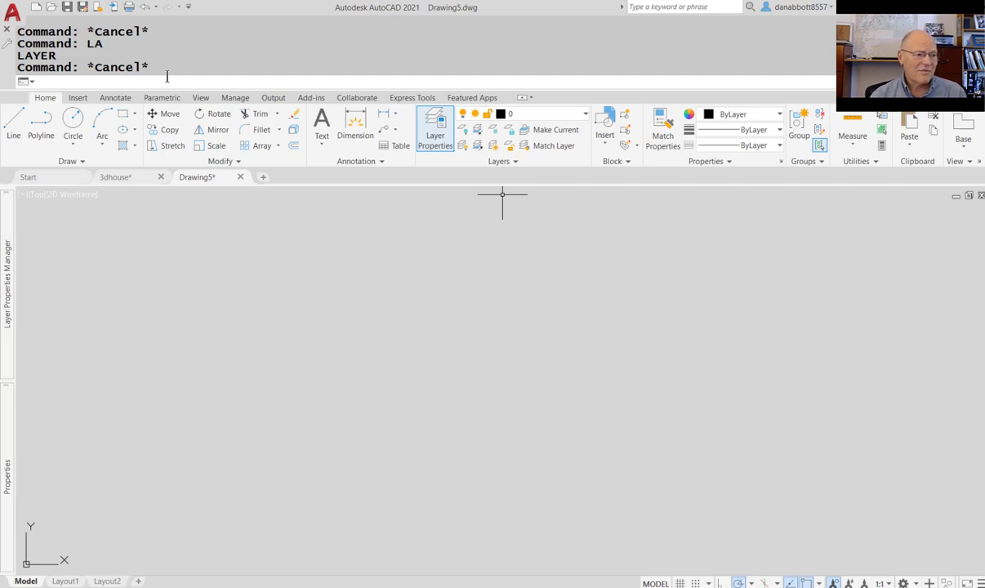
click(263, 183)
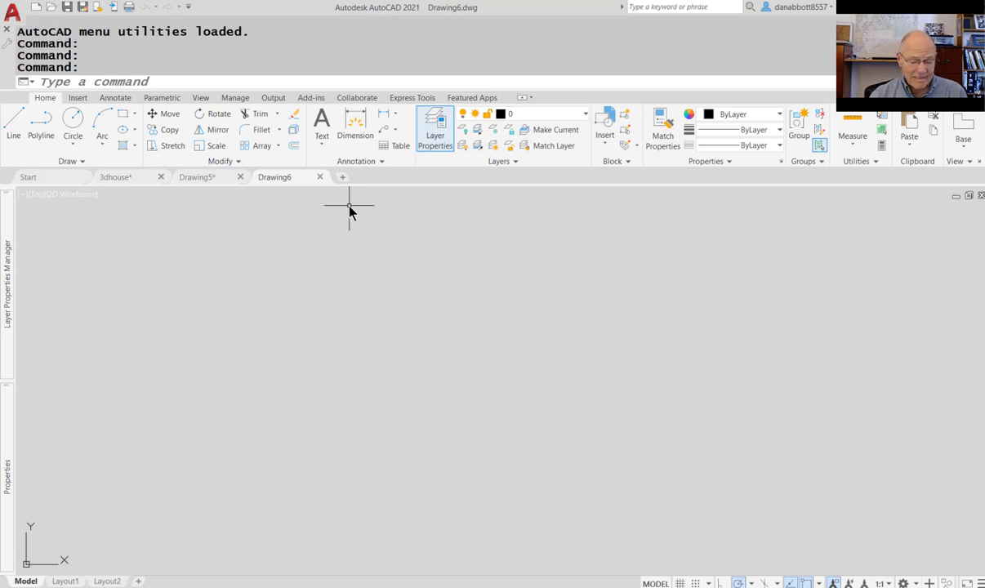
text(-la)
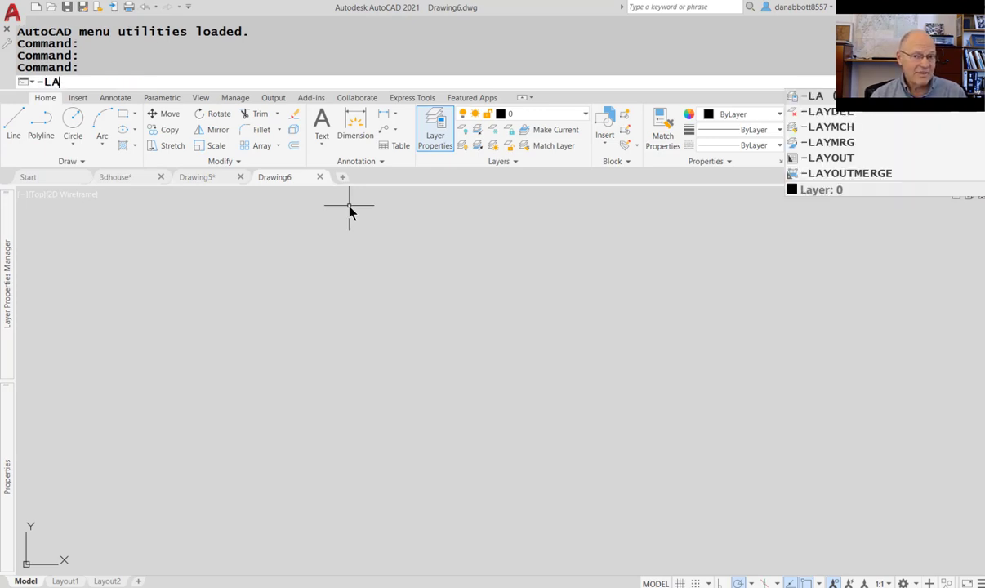
key(Return)
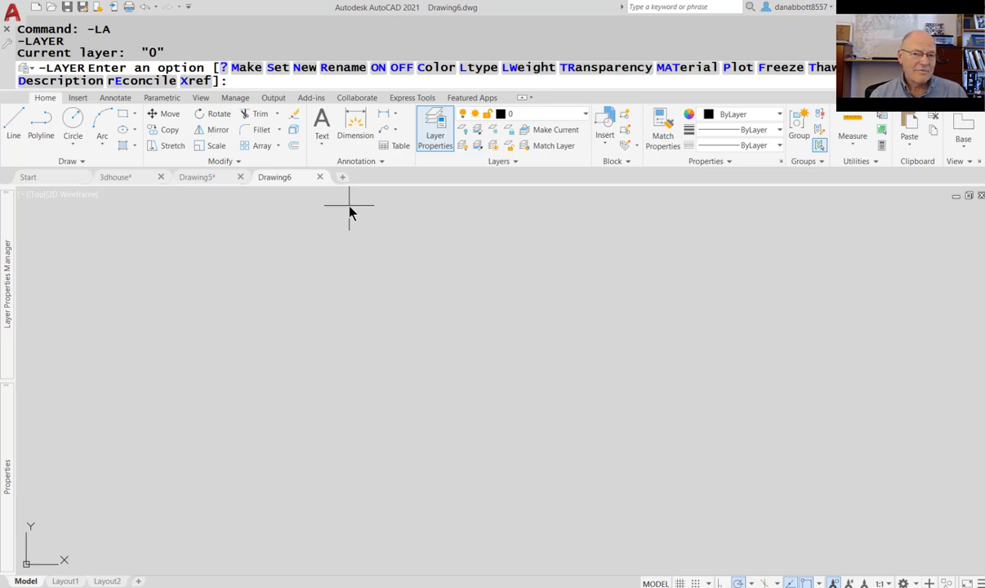
key(Return)
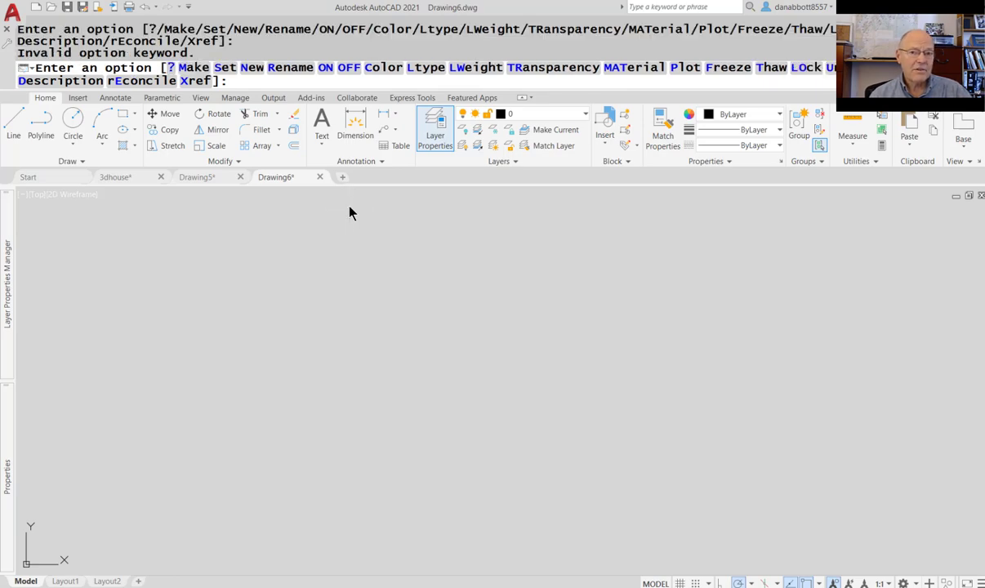
scroll(351, 213, up, 1)
text(n)
key(Return)
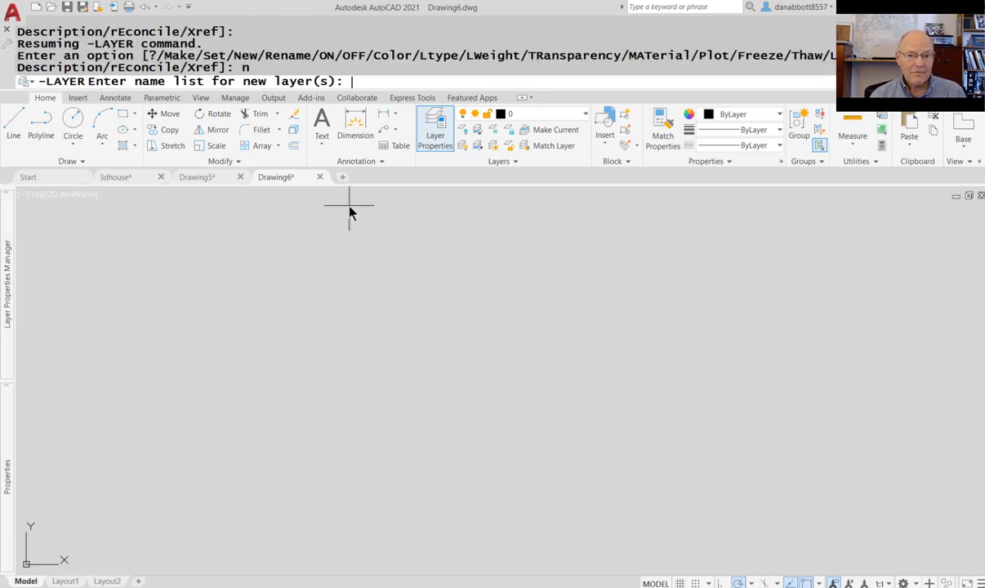
text(1,2,3)
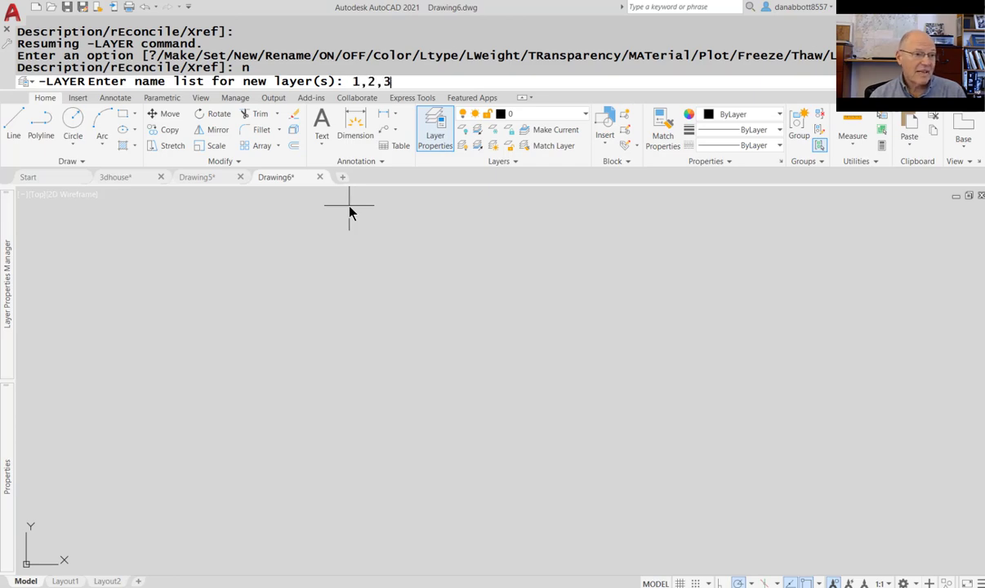
key(Return)
- Set the color of layer 1 to blue
text(c)
key(Return)
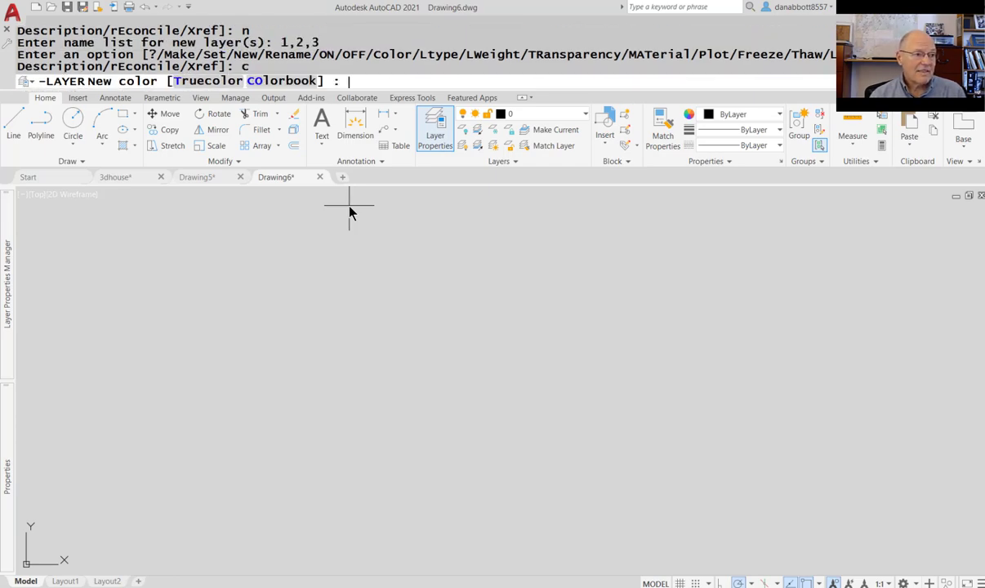
text(blue)
key(Return)
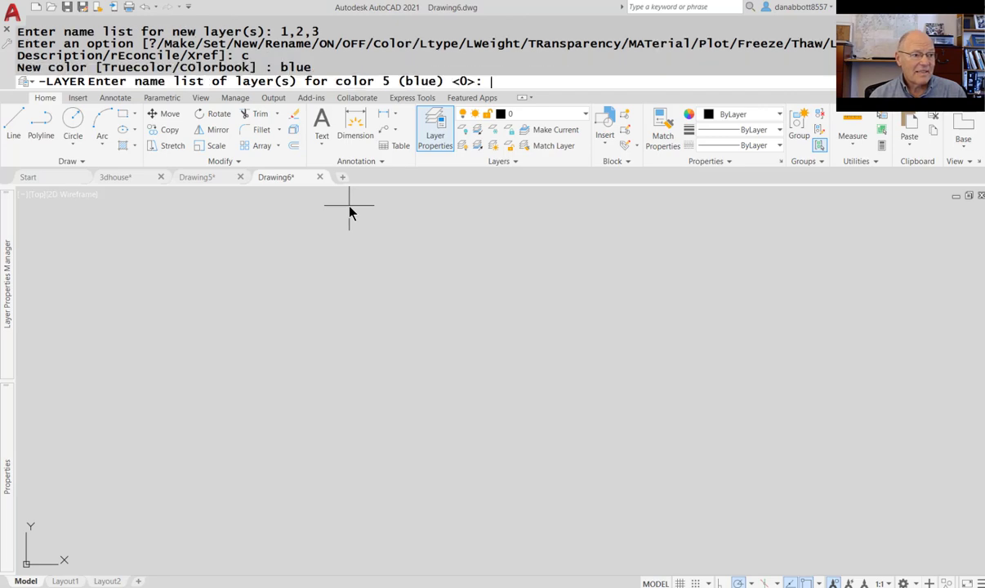
text(1)
key(Return)
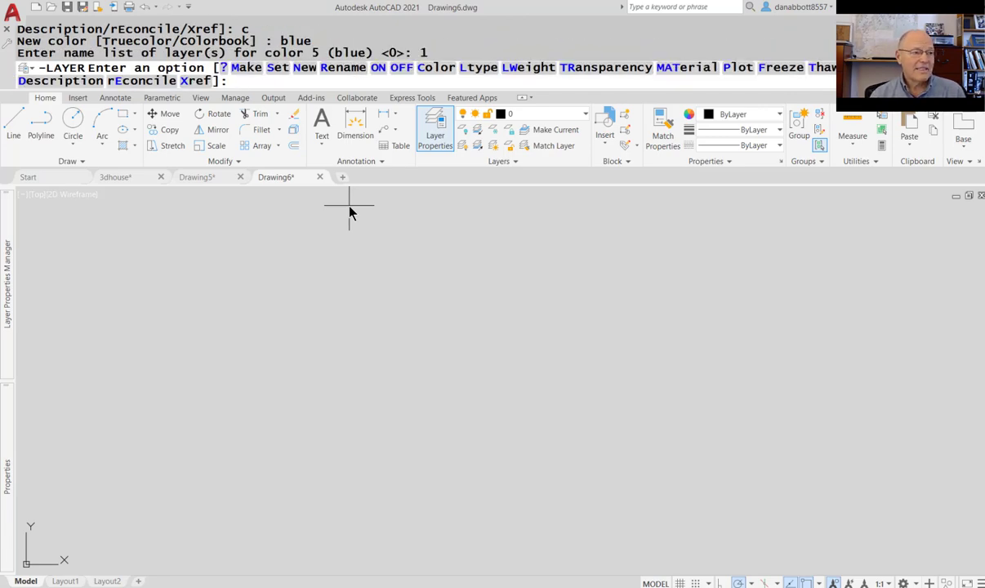
- Set the color of layer 2 to red
text(c)
key(Return)
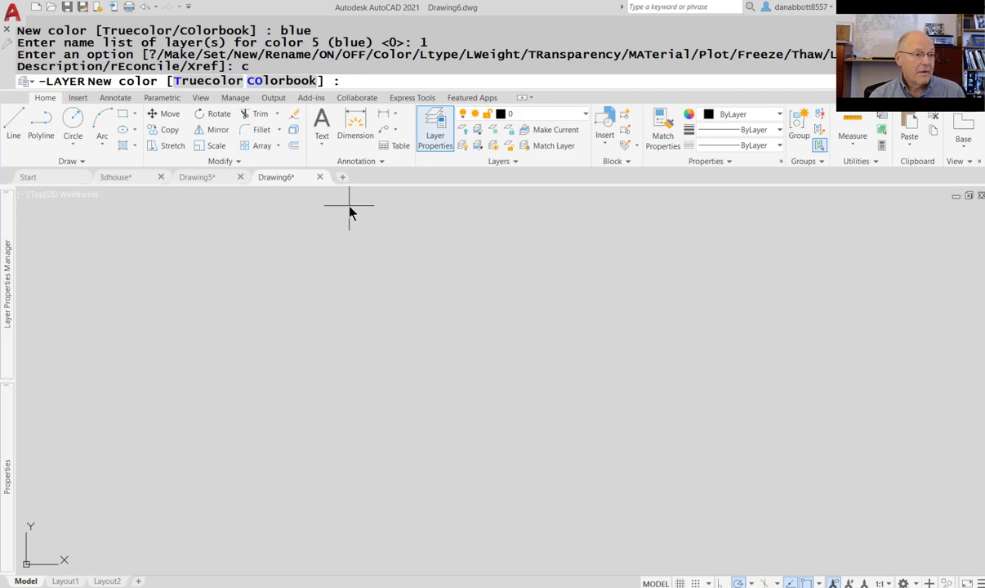
text(a)
key(BackSpace)
text(red)
key(Return)
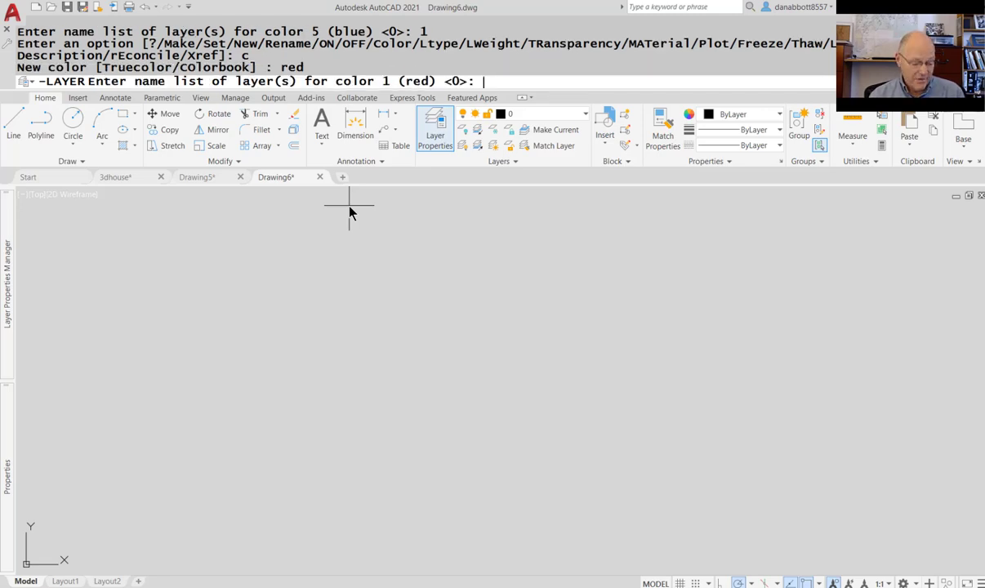
text(2)
key(Return)
- Set the color of layer 3 to green
text(c)
key(Return)
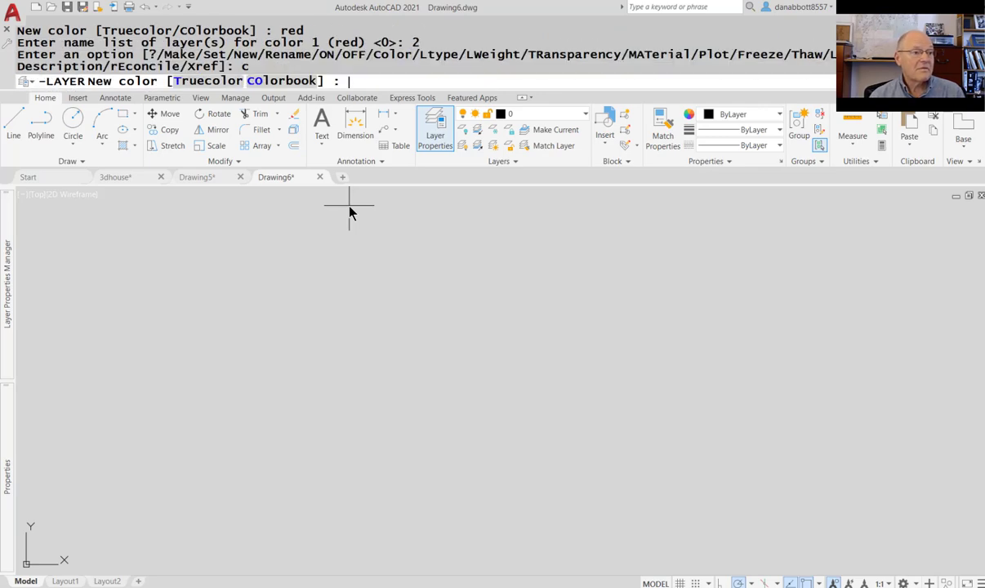
text(green)
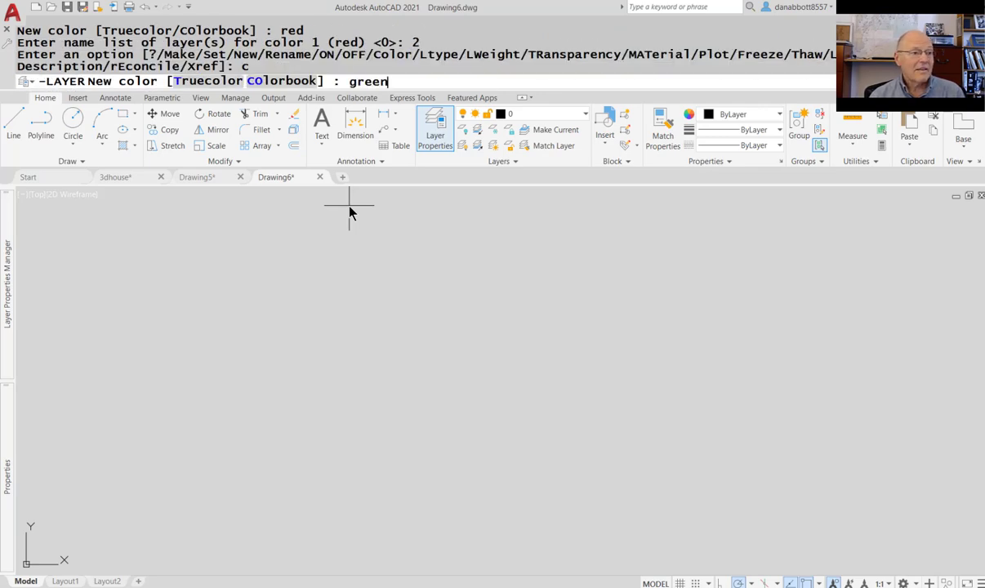
key(Return)
text(3)
key(Return)
- Assign the linetype hidden2 to layer 1
text(lt)
key(Return)
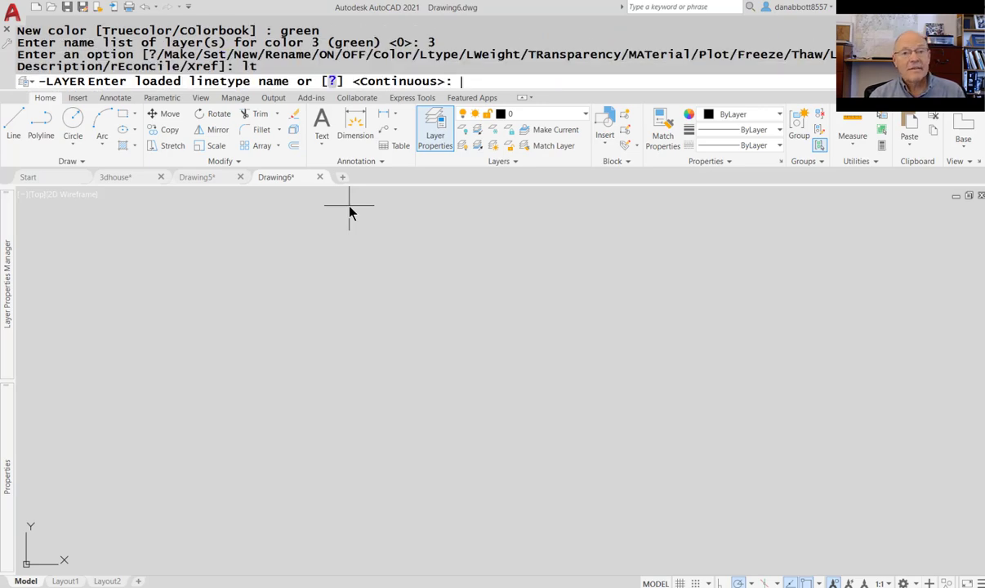
text(hidden2)
key(Return)
text(12)
key(BackSpace)
key(Return)
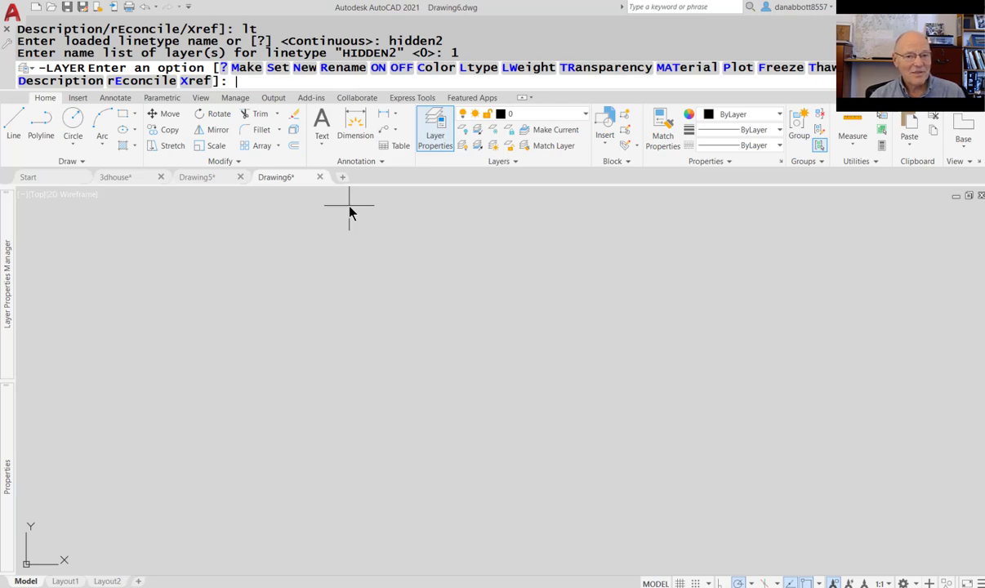
- End the -LAYER command and check the colors and linetypes of layers 1, 2 and 3 in the Layer Properties Manager
key(Return)
key(Escape)
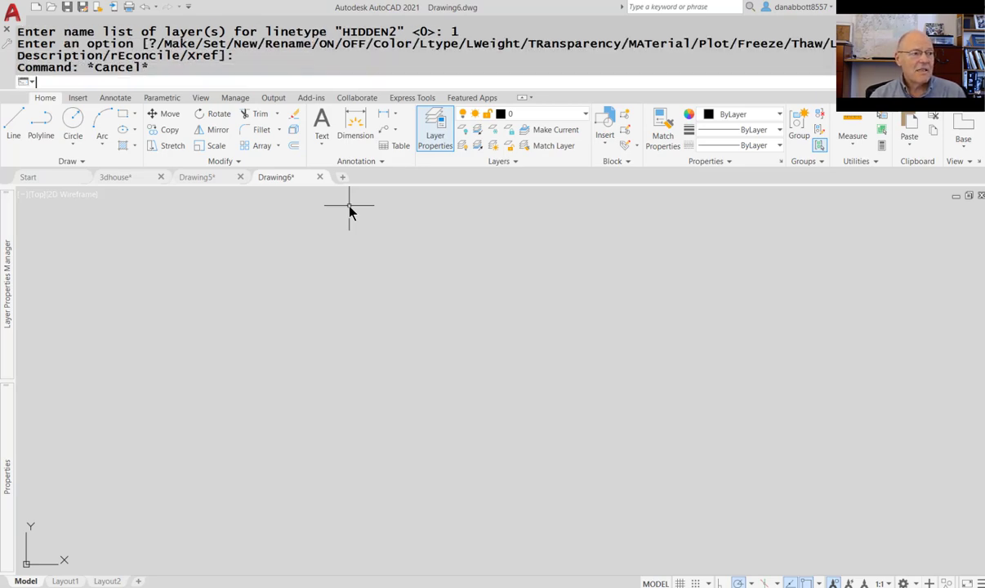
text(LA)
key(Return)
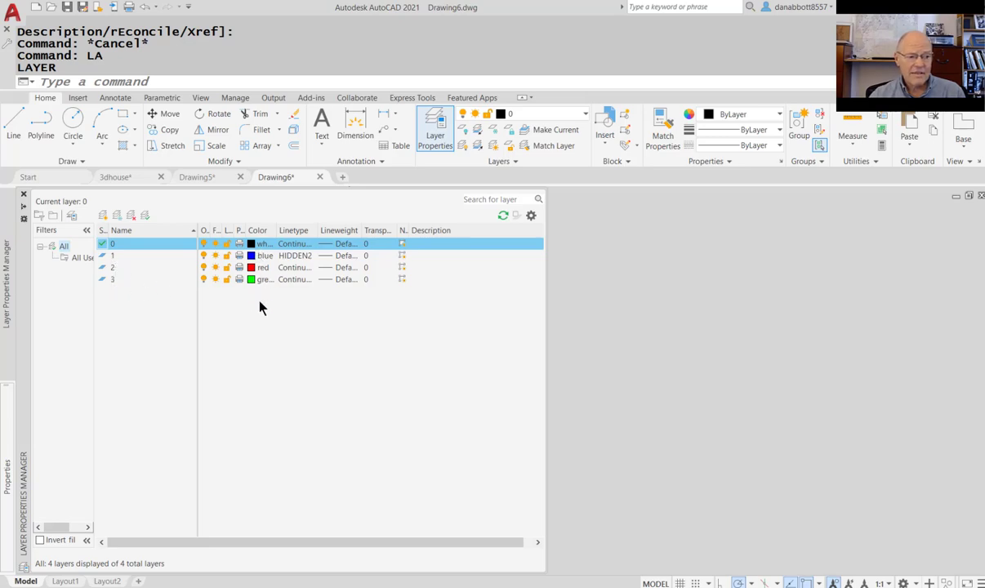
click(647, 232)
key(Escape)
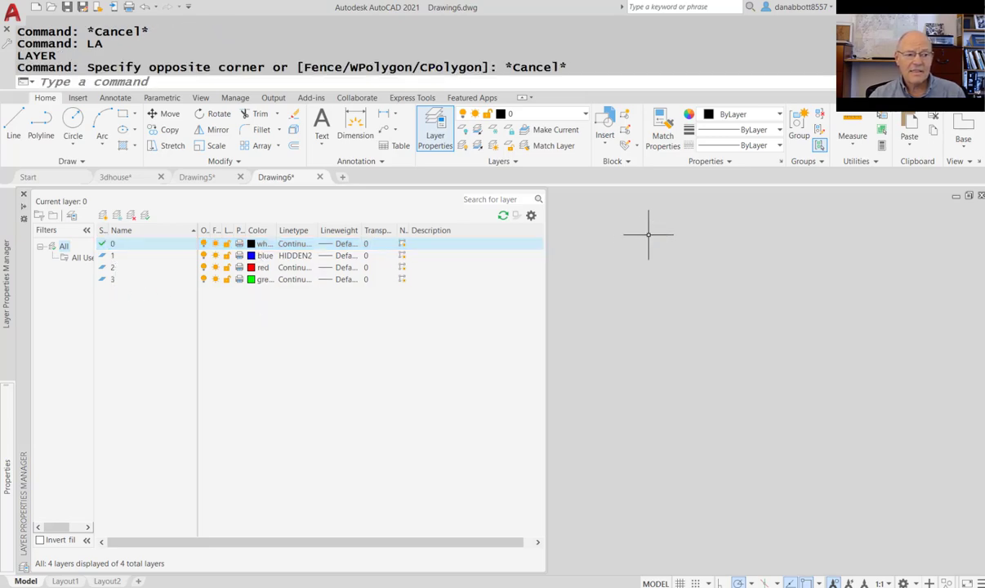
key(Escape)
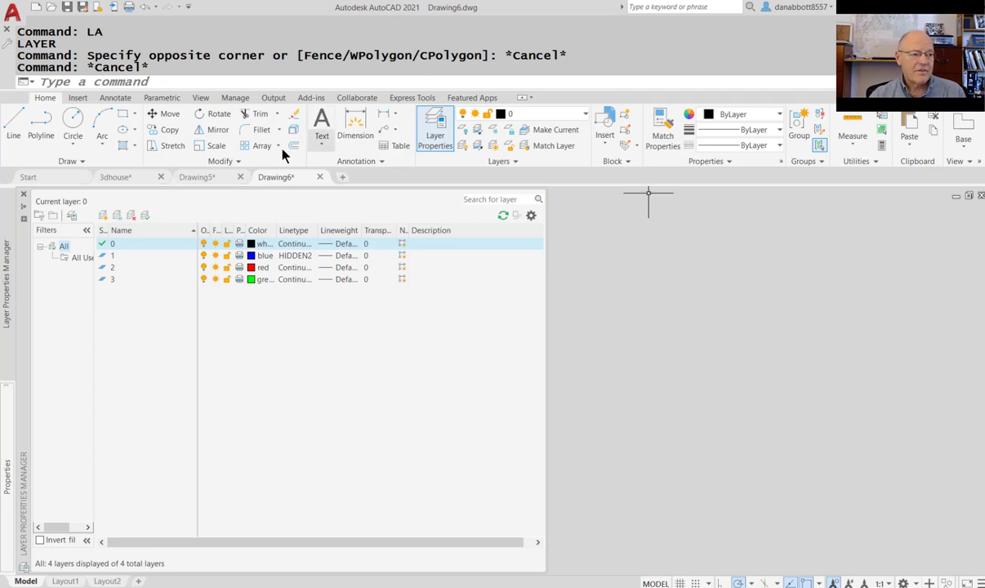
- Switch to Drawing5 and examine the layer descriptions in its Layer Properties Manager
click(199, 176)
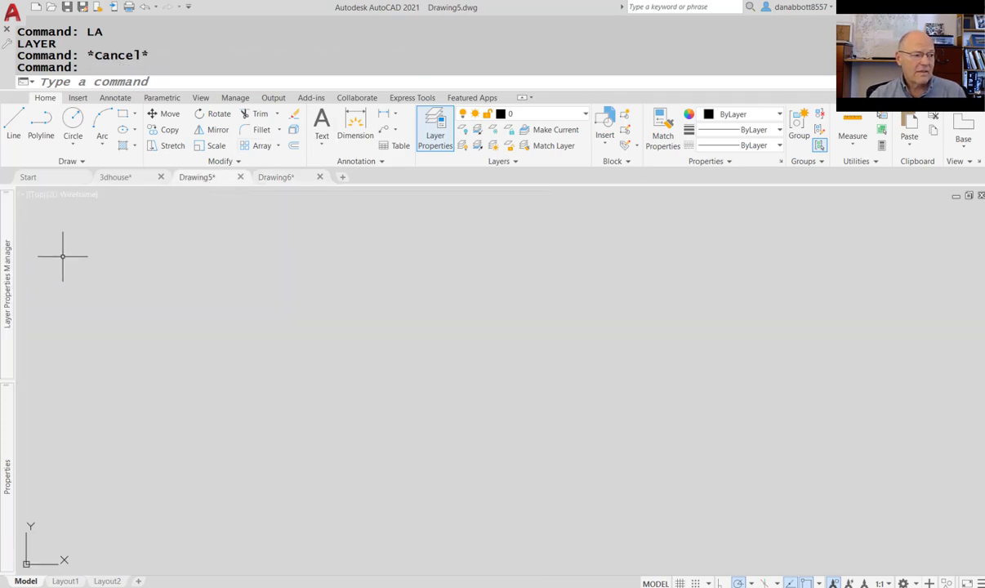
mouse_move(14, 315)
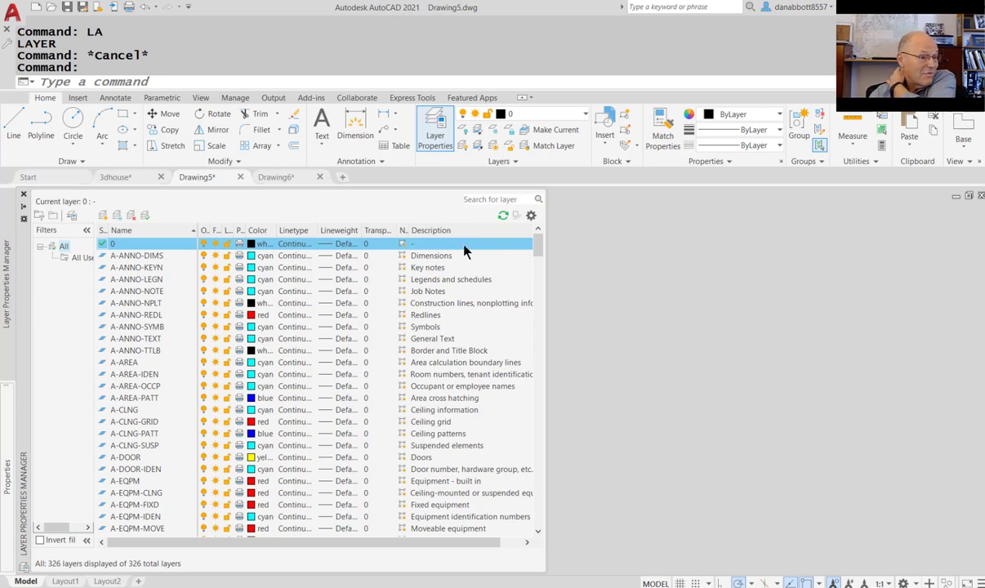
click(688, 227)
key(Escape)
key(Escape)
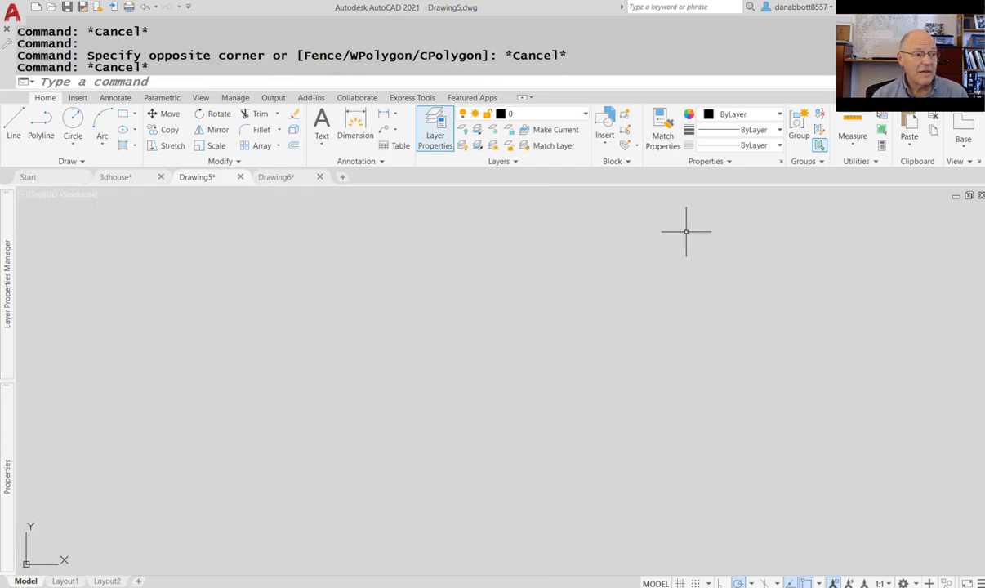
- Try to assign the description "description of layer" to layer 1 in Drawing5 with the -LAYER command
text(-la)
key(Return)
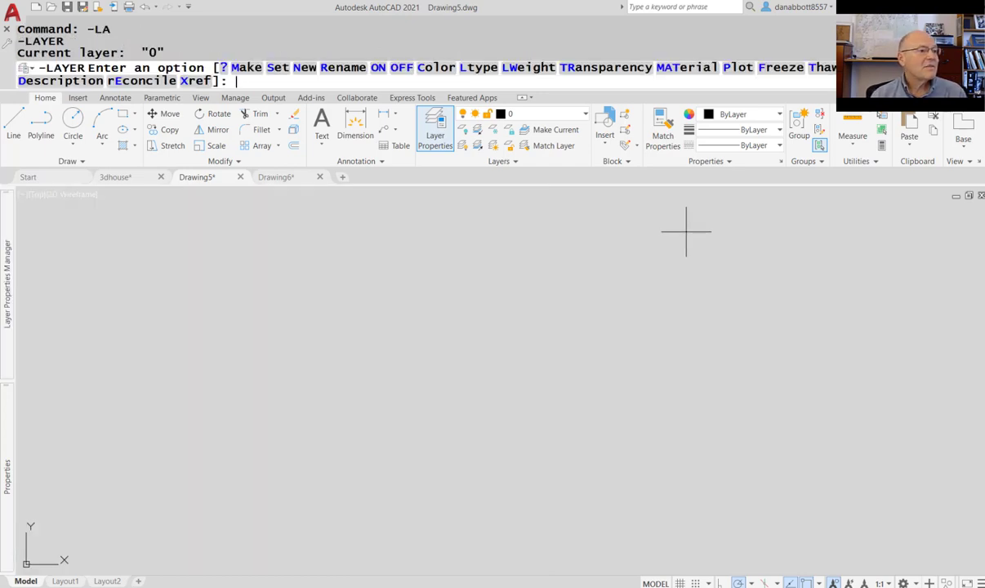
text(d)
key(Return)
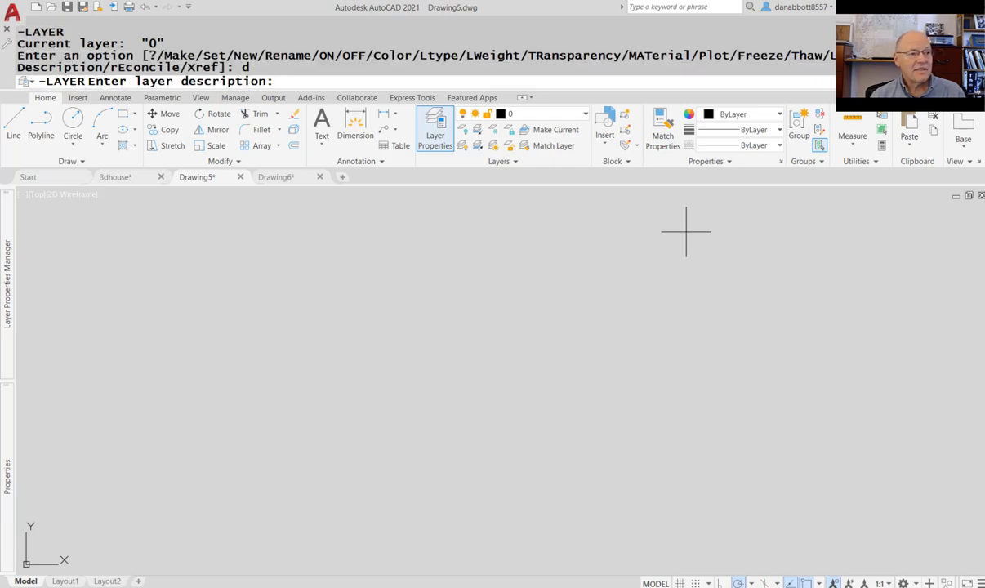
text(descriptio)
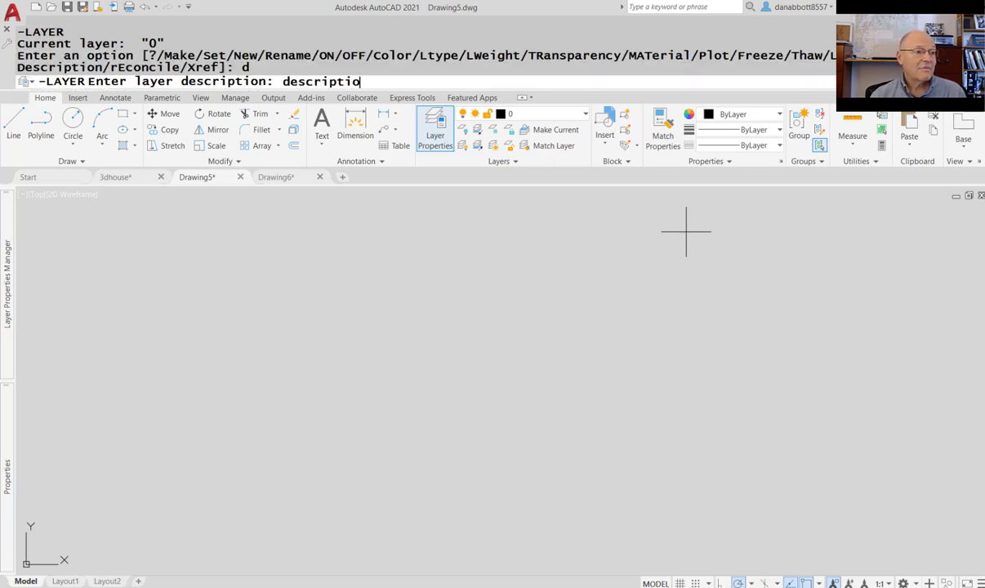
text(n of layer)
key(Return)
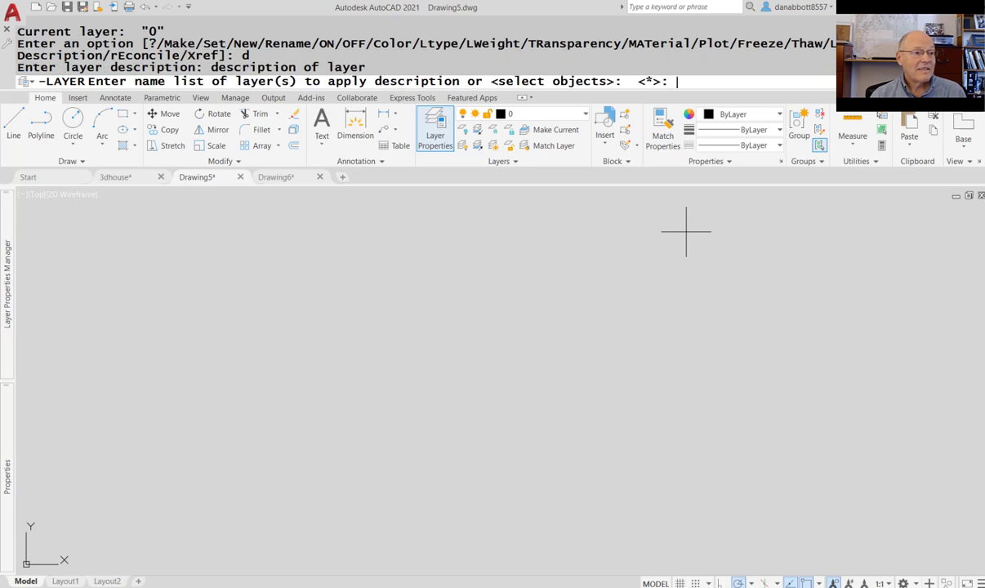
text(1)
key(Return)
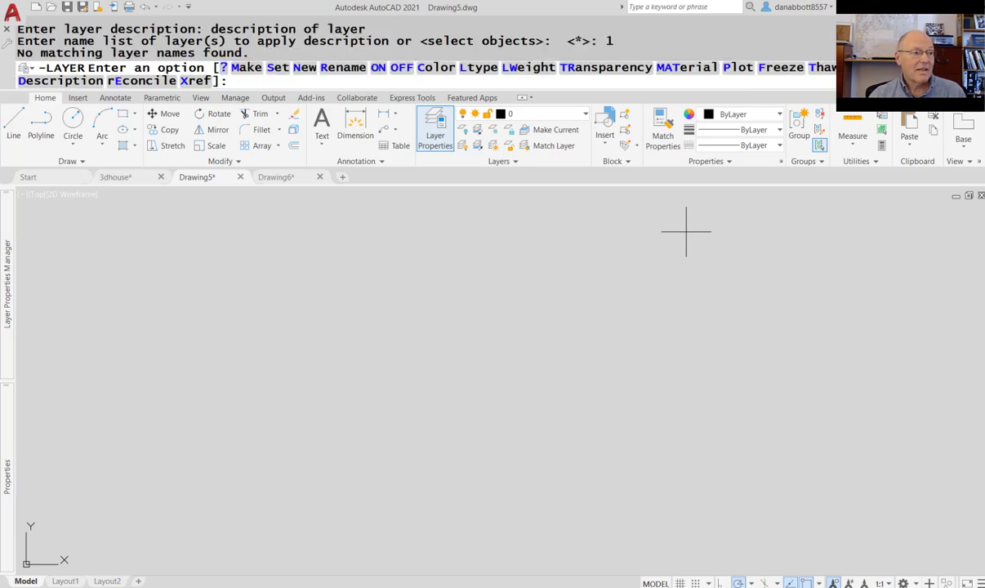
key(Return)
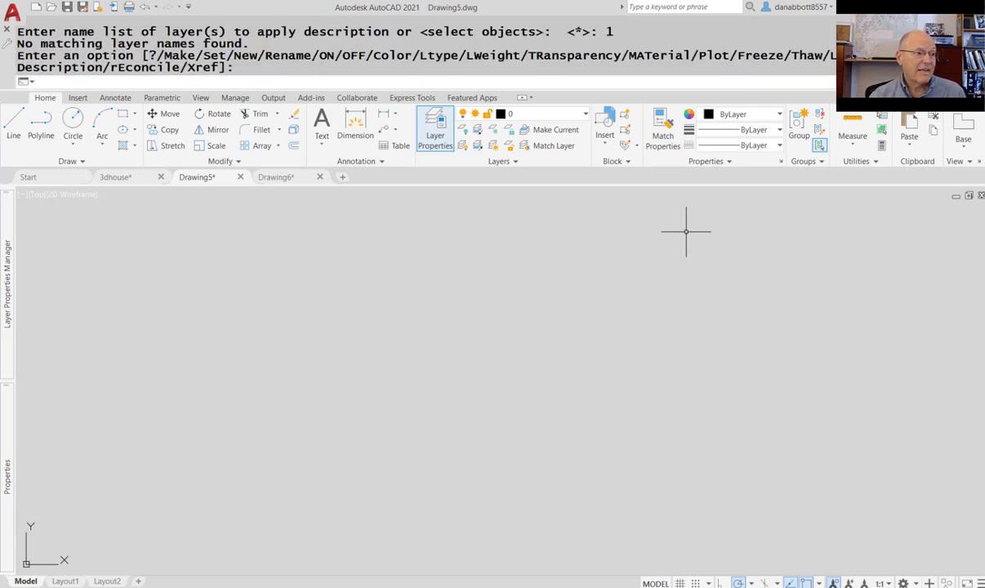
- Look through the layer list of Drawing5 for layer 1, and return to Drawing6 to check its layers
mouse_move(7, 282)
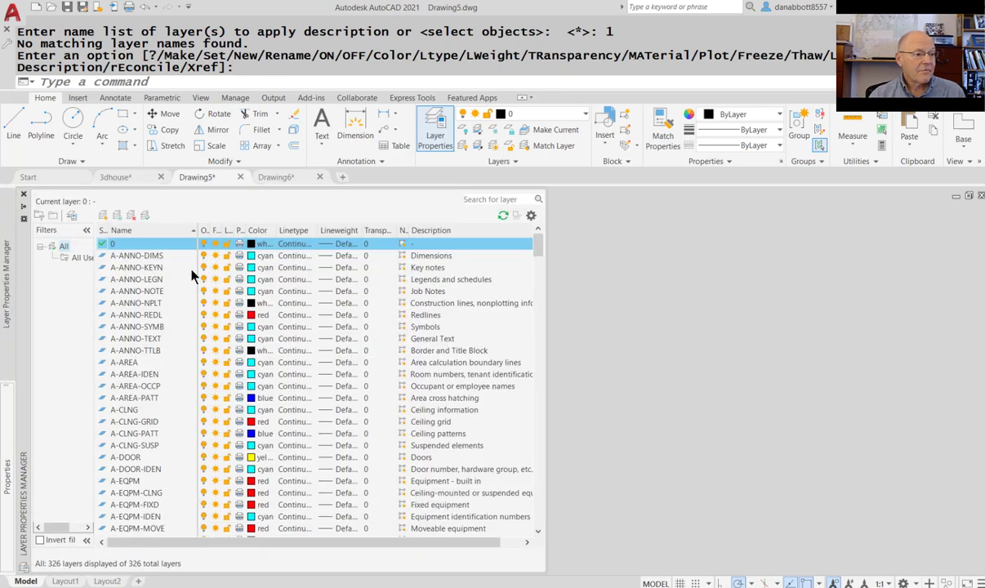
scroll(381, 323, down, 20)
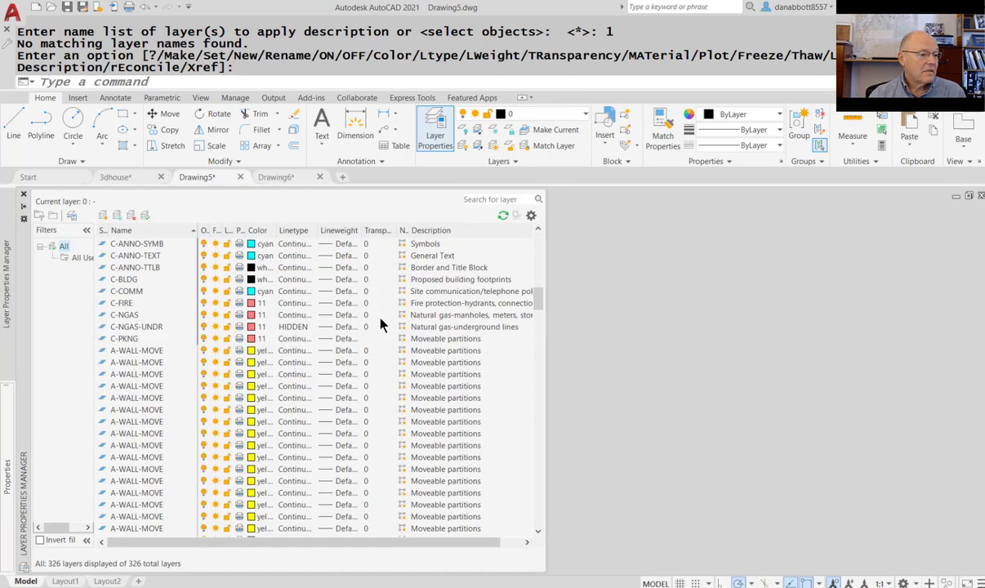
scroll(381, 324, up, 20)
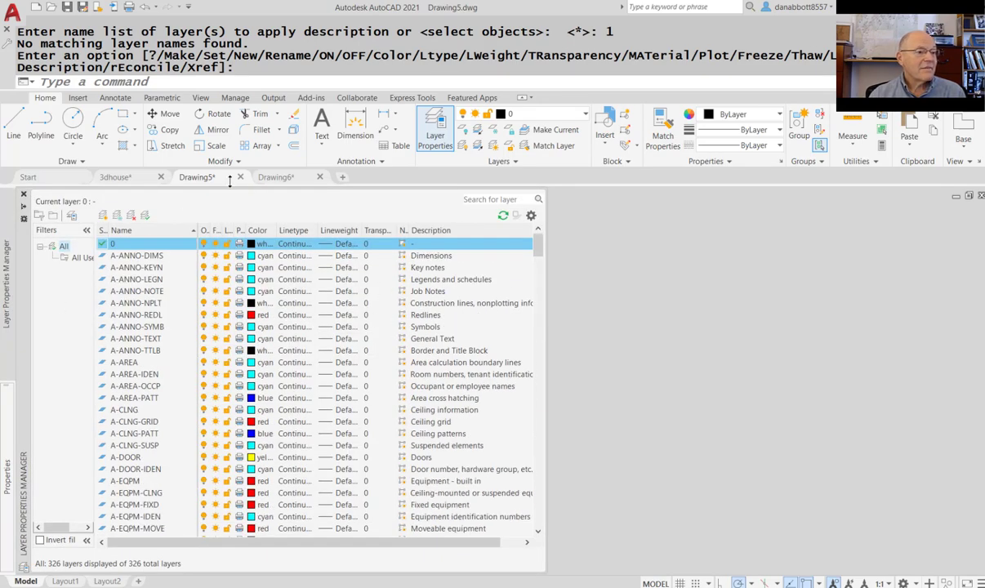
click(306, 182)
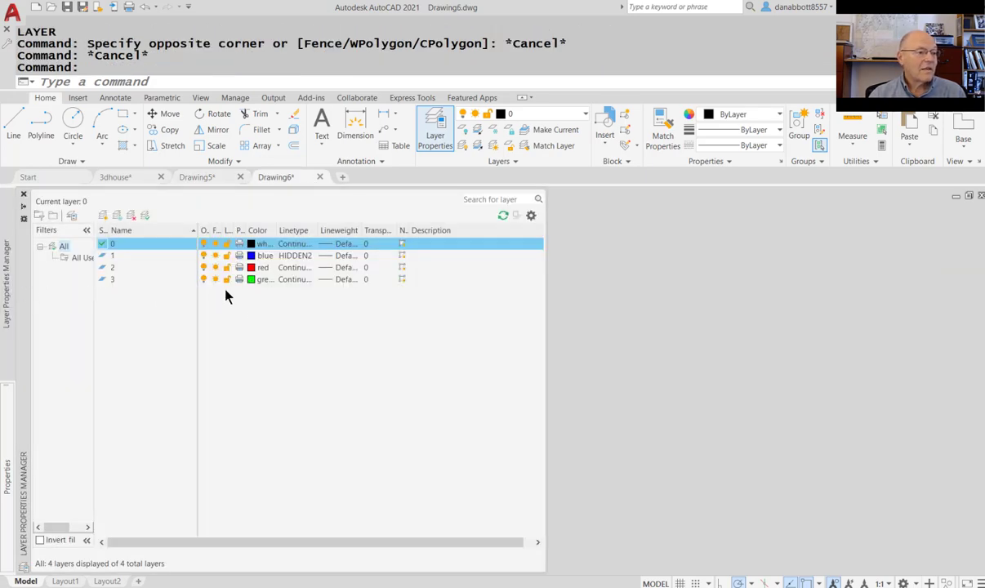
click(695, 238)
key(Escape)
key(Escape)
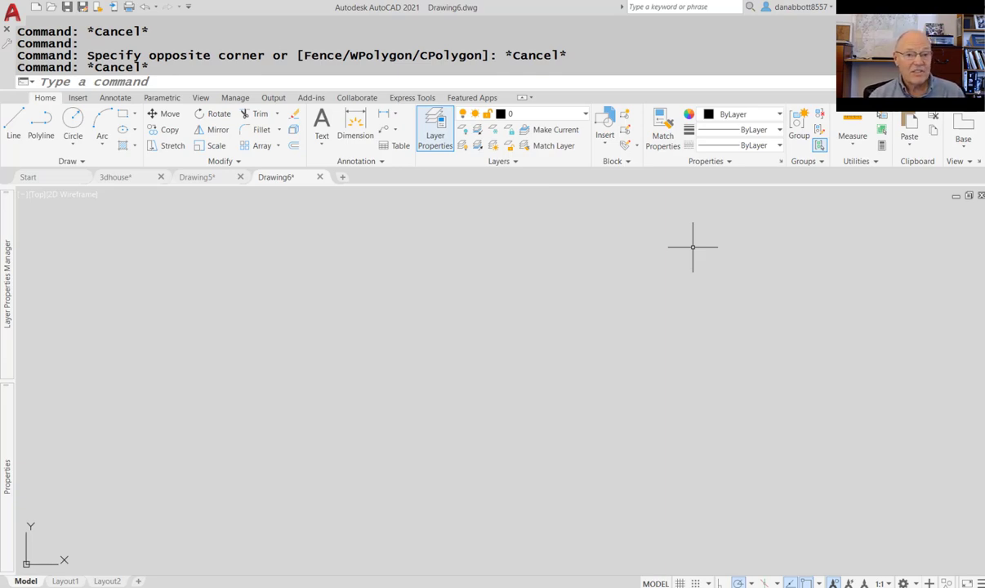
- Assign the description "description for this layer" to layer 1 in Drawing6 with the -LAYER command
text(-la)
key(Return)
text(d)
key(Return)
text(description for this layer)
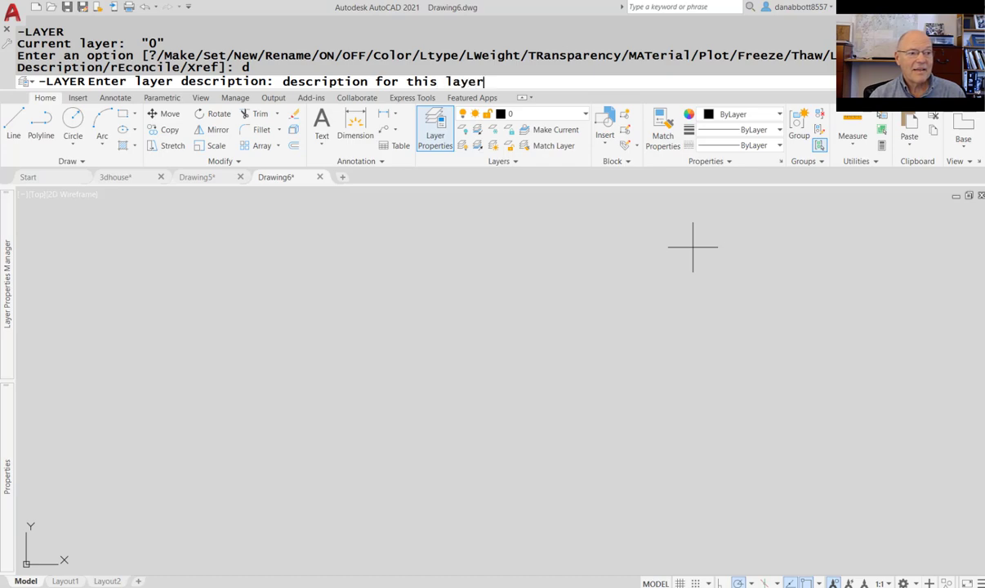
key(Return)
text(1)
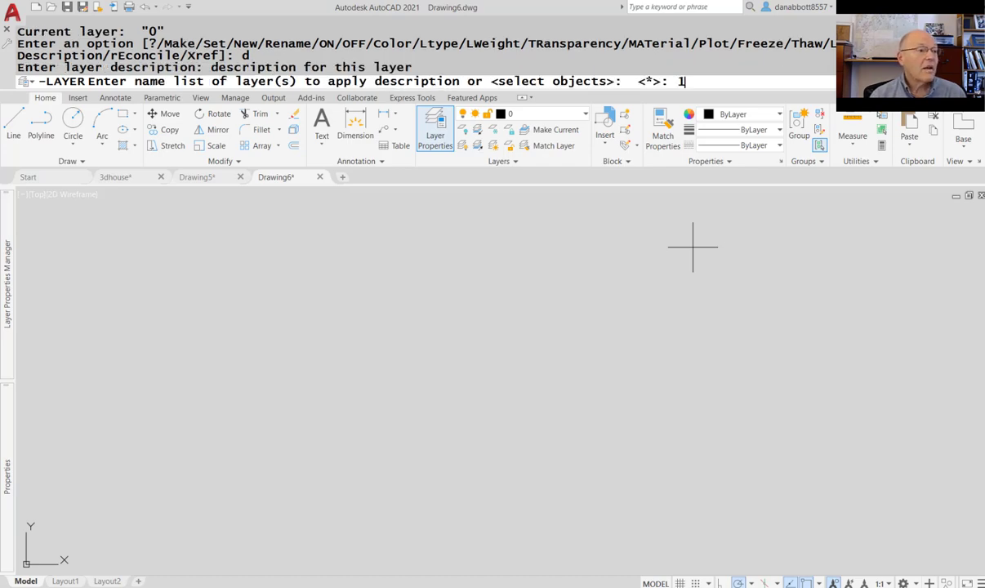
key(Return)
key(Return)
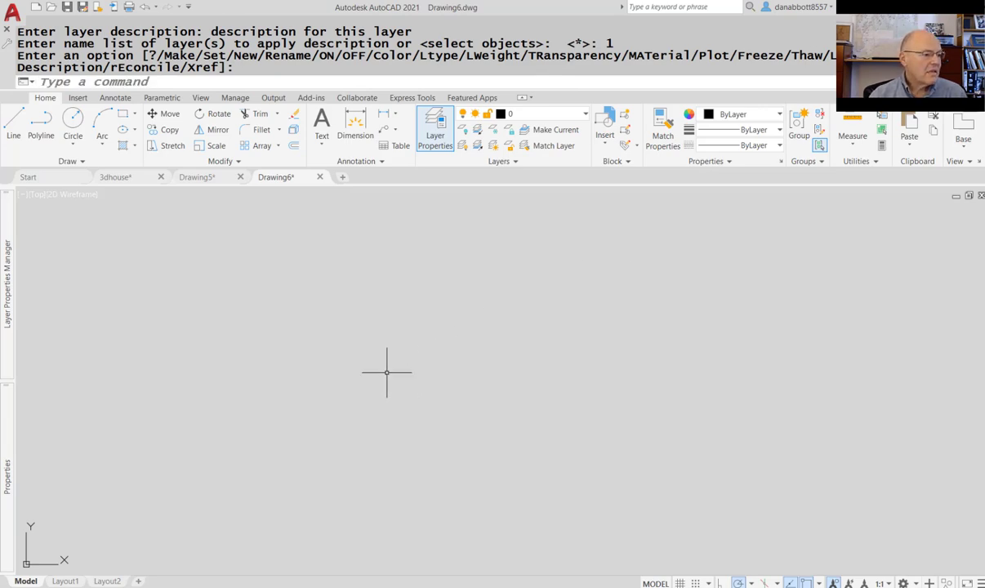
- Check the description of layer 1 in the Layer Properties Manager
mouse_move(5, 298)
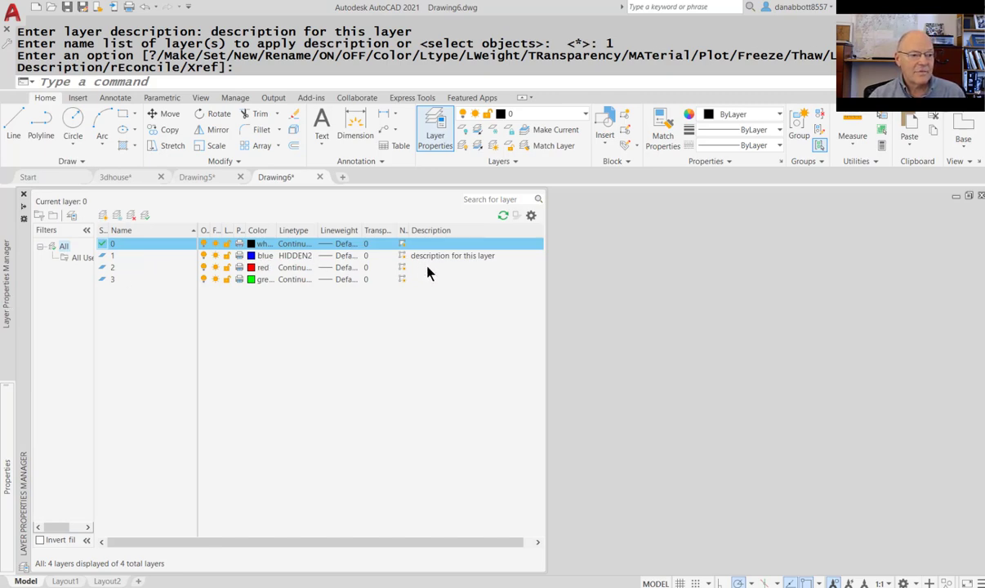
click(710, 267)
key(Escape)
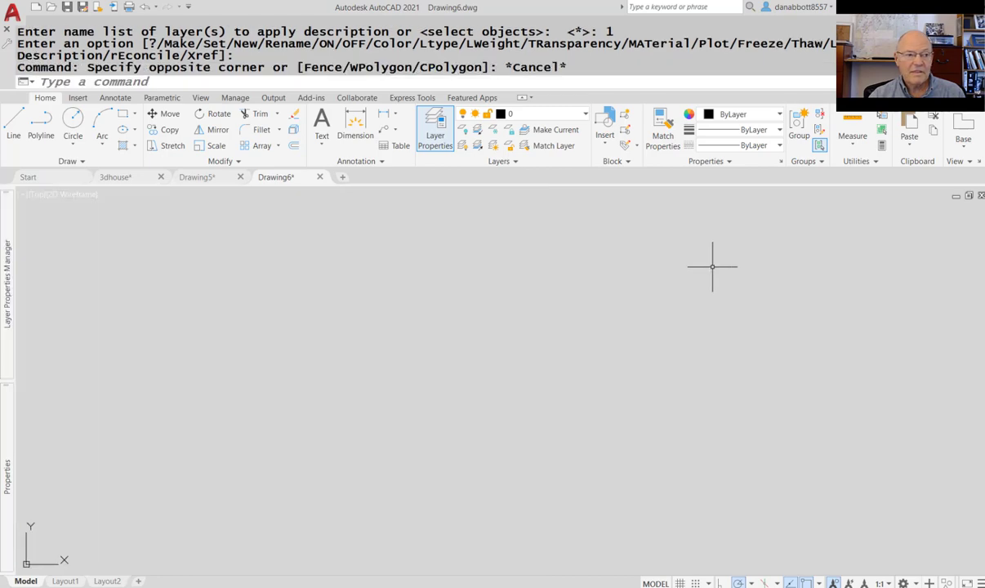
key(Escape)
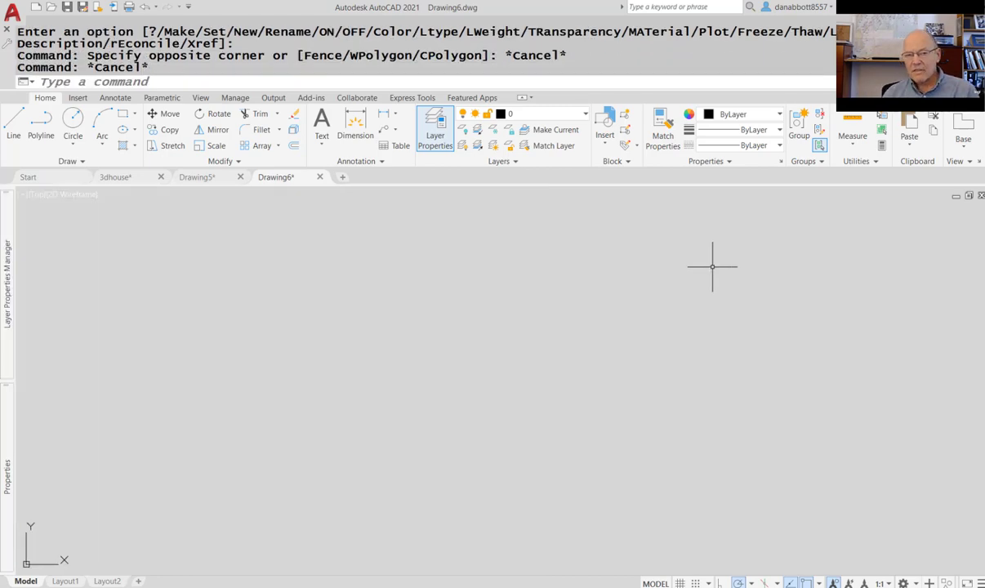
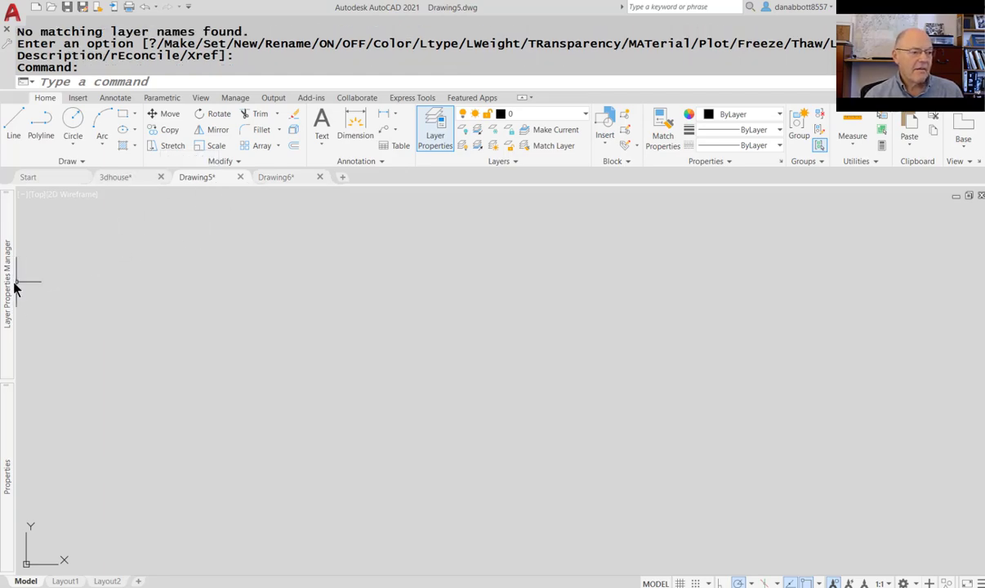
mouse_move(7, 282)
key(Escape)
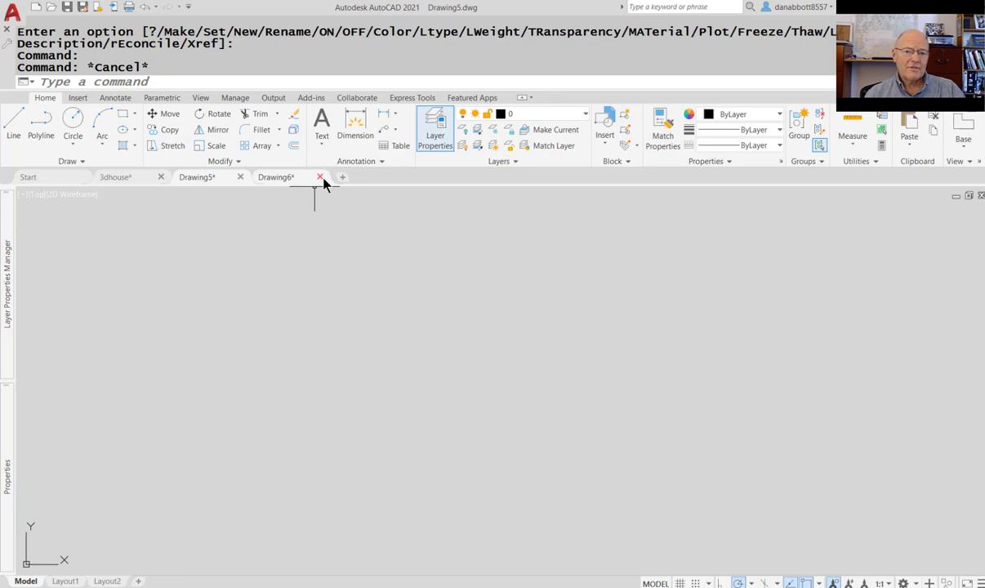
click(322, 180)
key(Escape)
key(Escape)
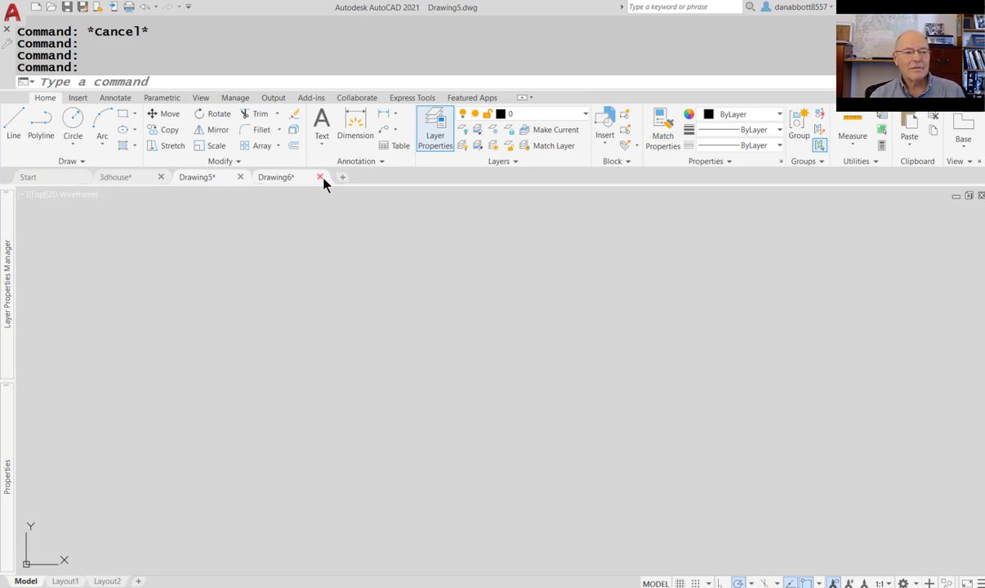
- Run the script file benchtest_long.scr in Drawing5, then close its text window and cancel the timing prompt
text(script)
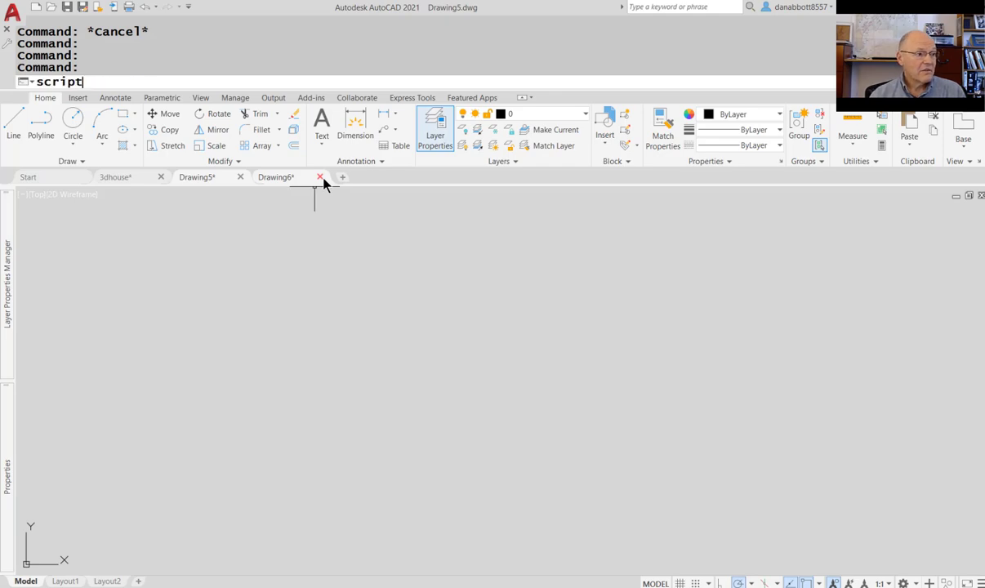
key(Return)
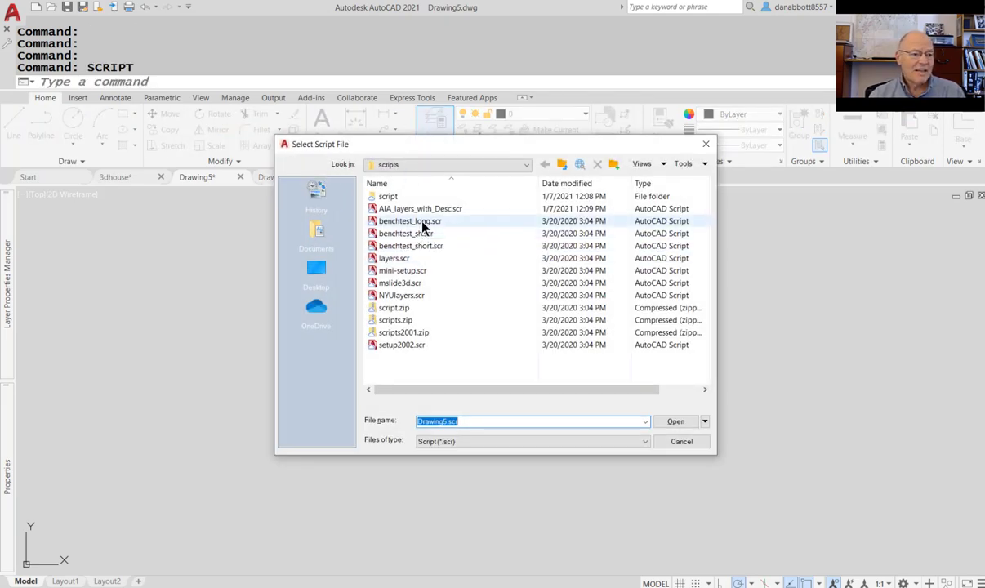
click(423, 222)
double_click(423, 225)
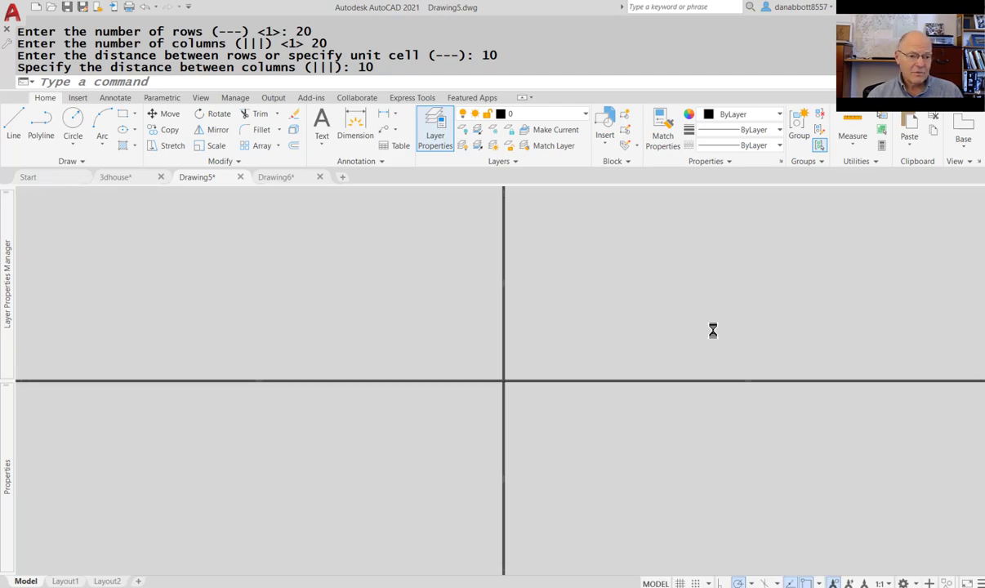
key(ctrl+Page_Down)
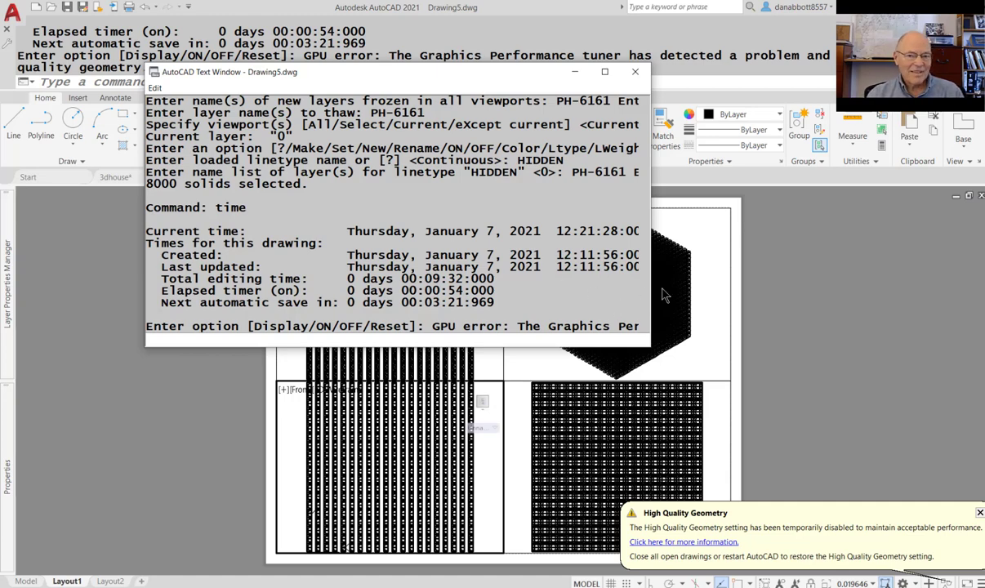
key(F2)
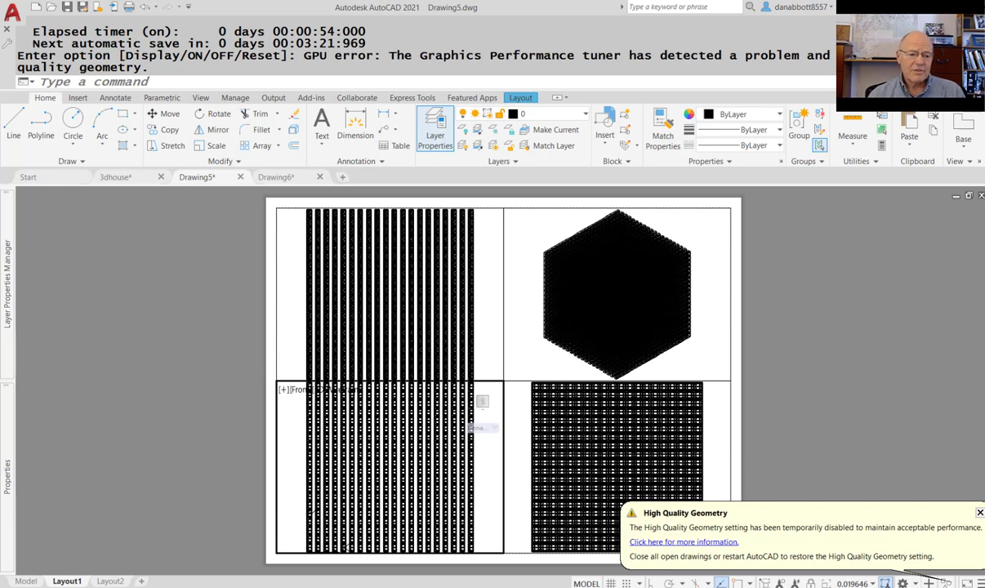
key(Escape)
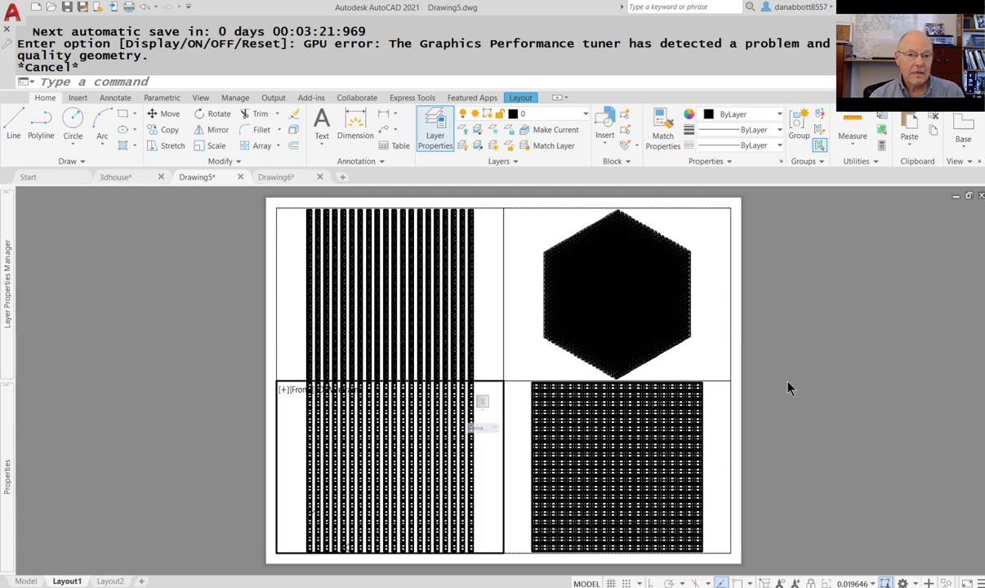
- Start a new blank drawing, then close Drawing6 and Drawing5 without saving their changes
click(343, 179)
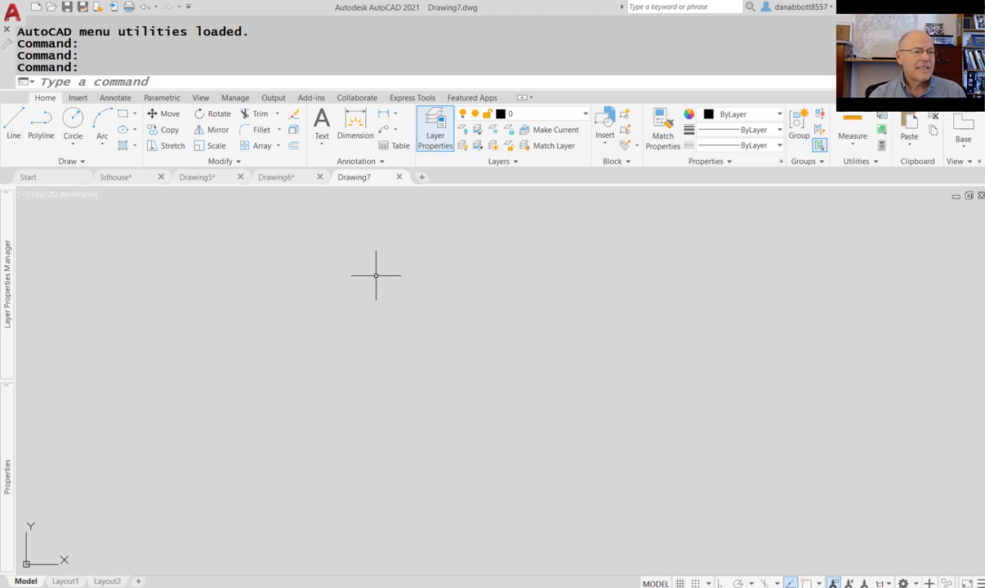
click(320, 177)
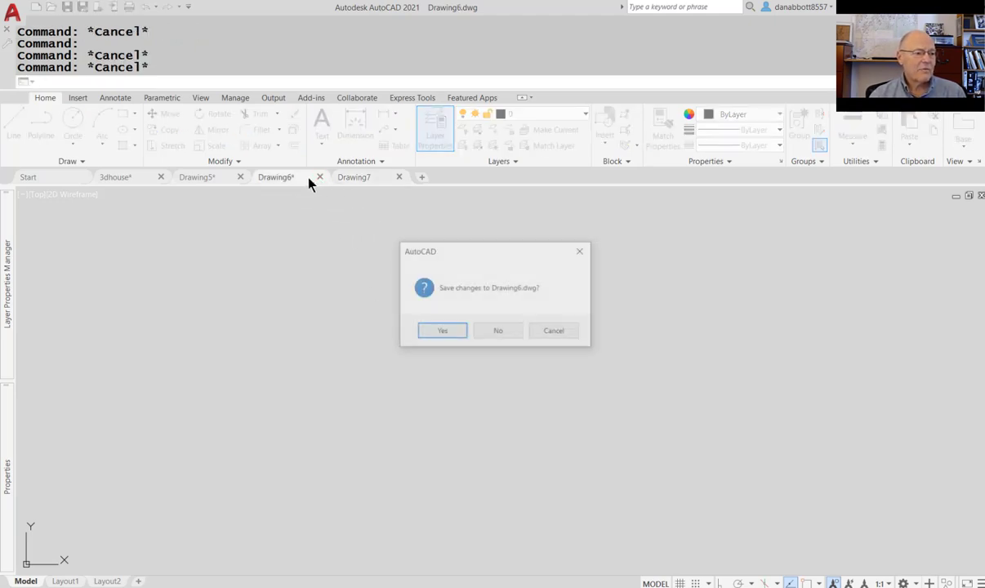
click(501, 332)
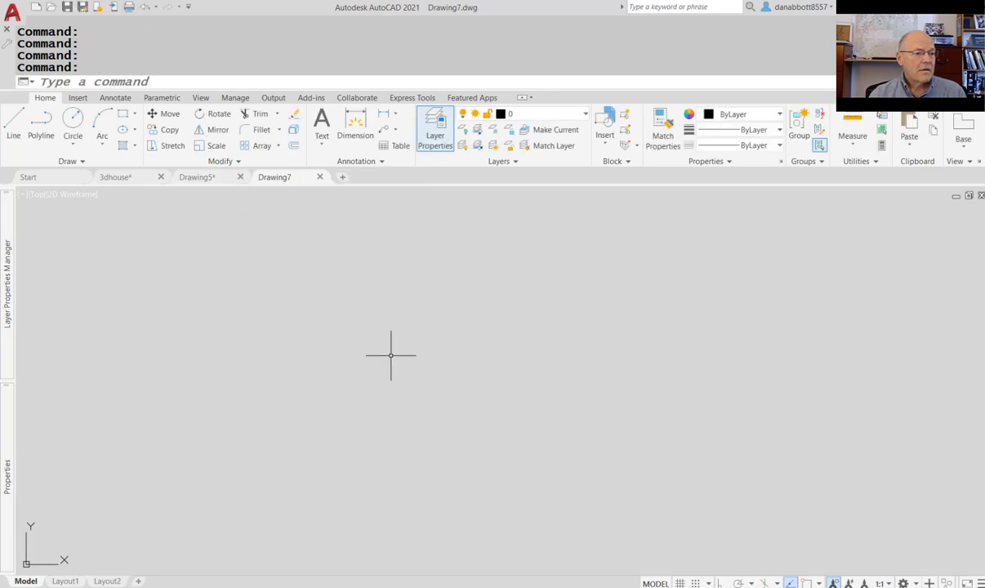
click(230, 176)
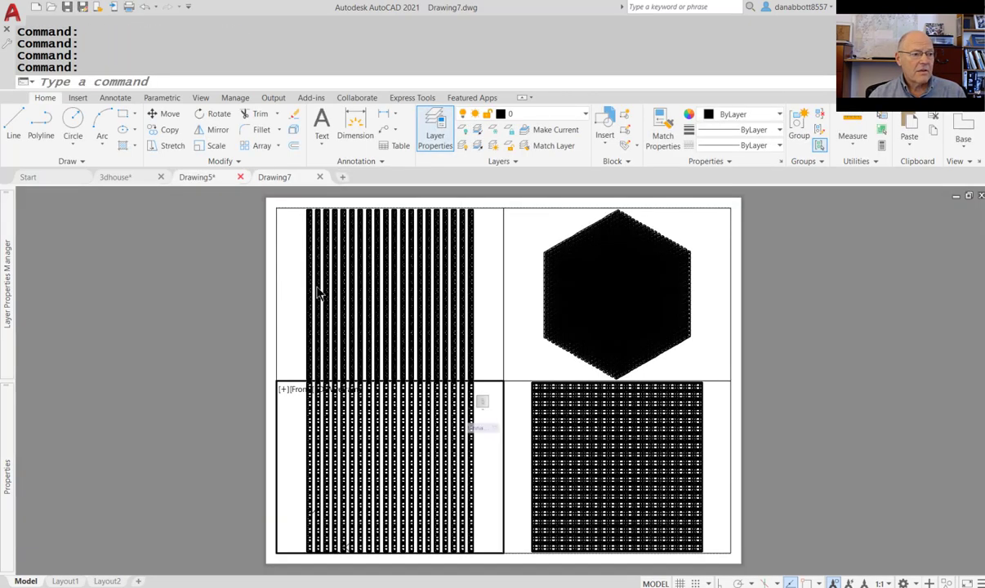
click(241, 176)
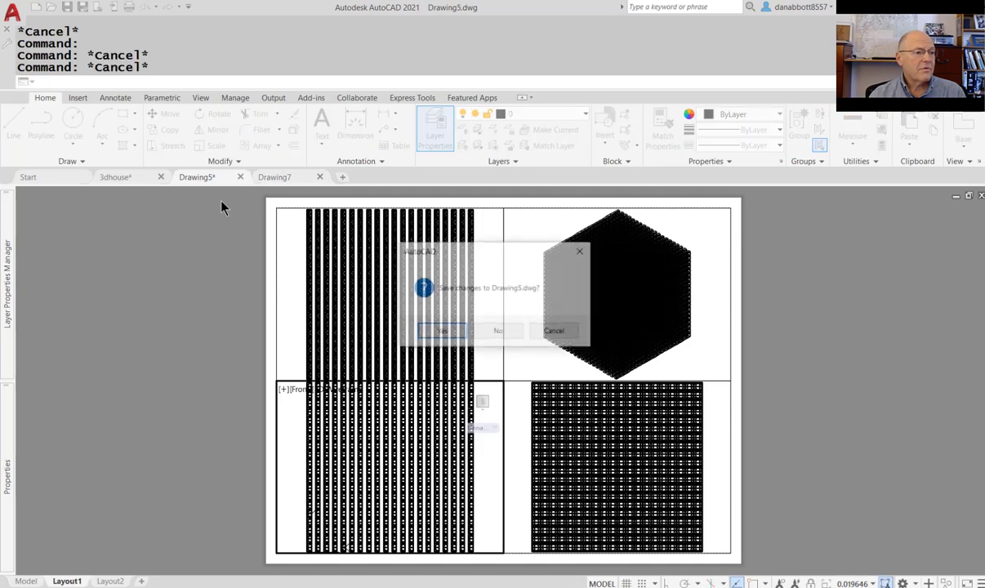
click(501, 334)
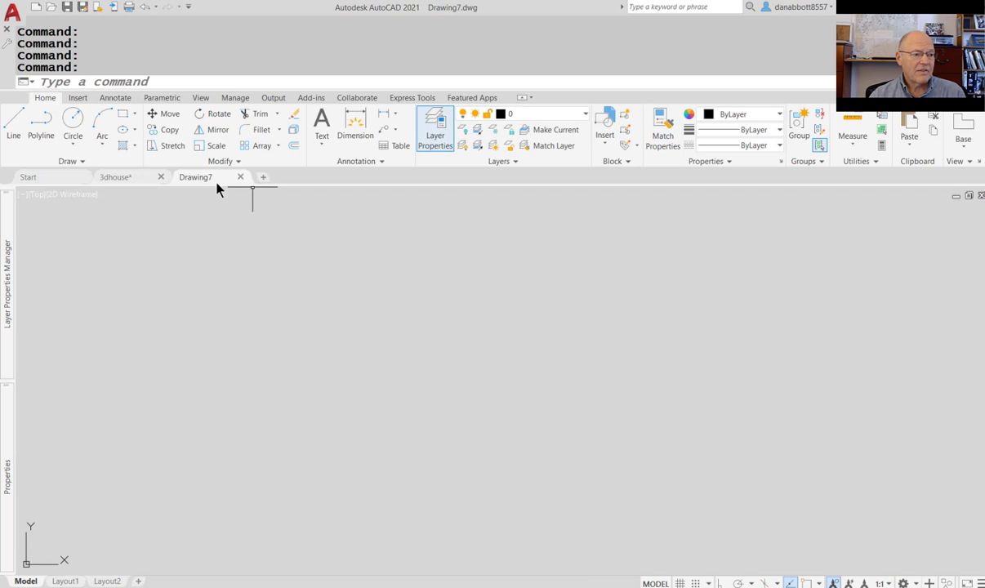
- Check the layer list of the new drawing in the Layer Properties Manager
click(123, 82)
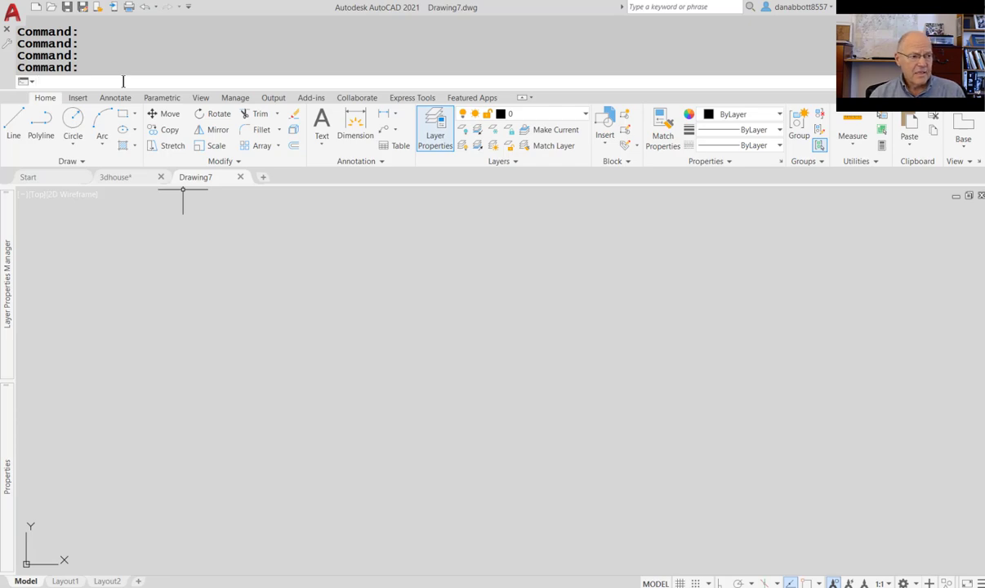
mouse_move(11, 238)
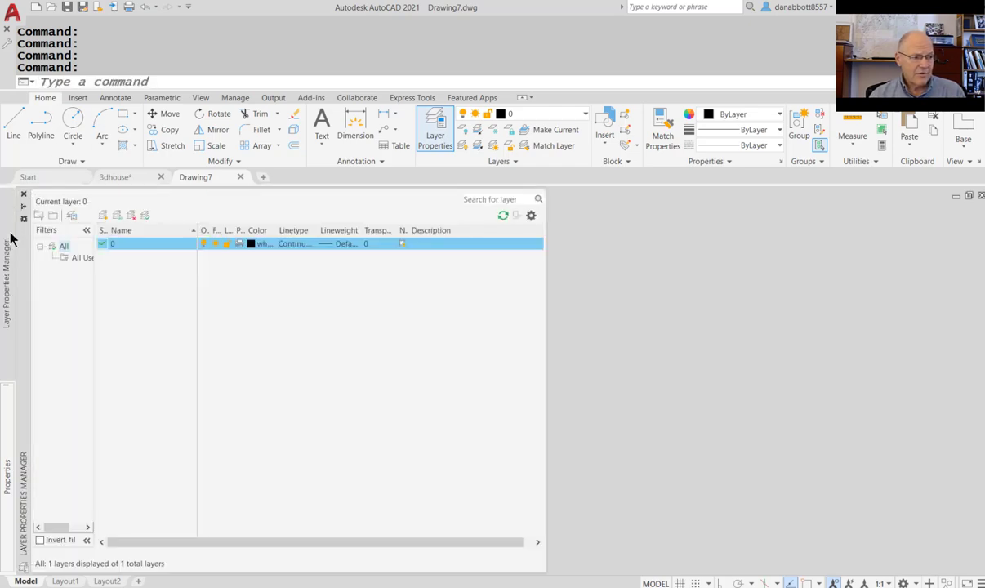
key(Escape)
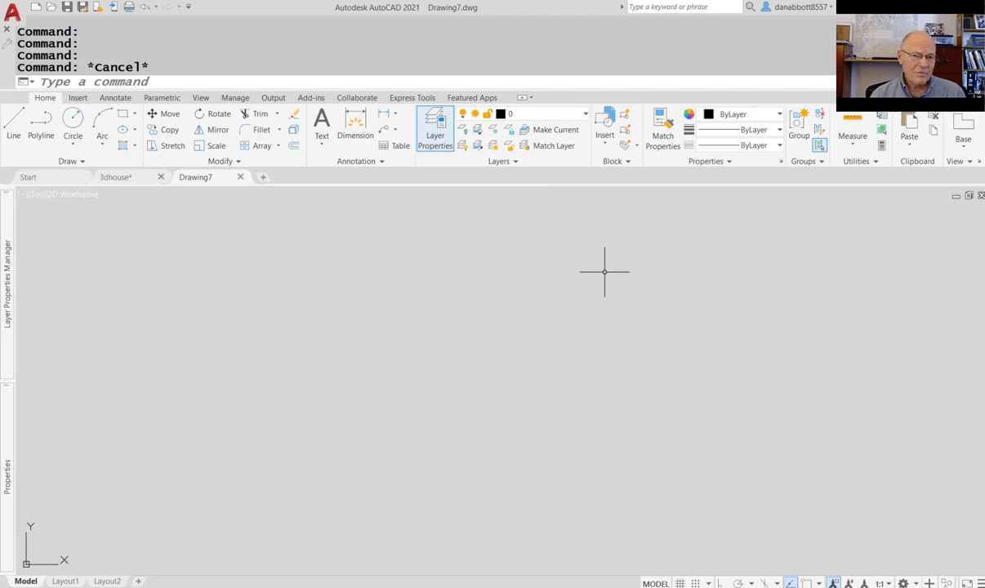
- Start a new text style named romans with the -STYLE command, using the font file romans.shx
text(-s)
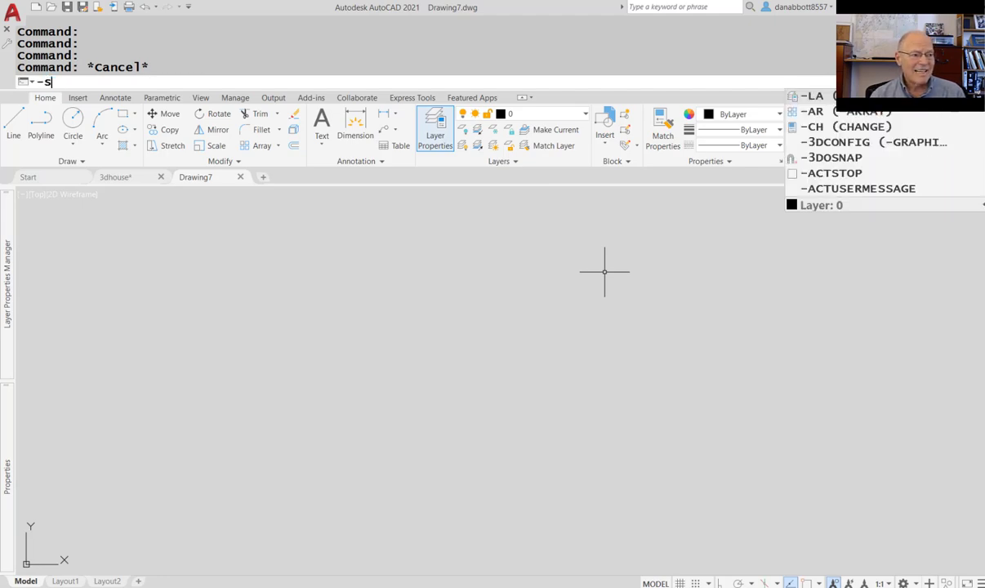
text(tyle)
key(Return)
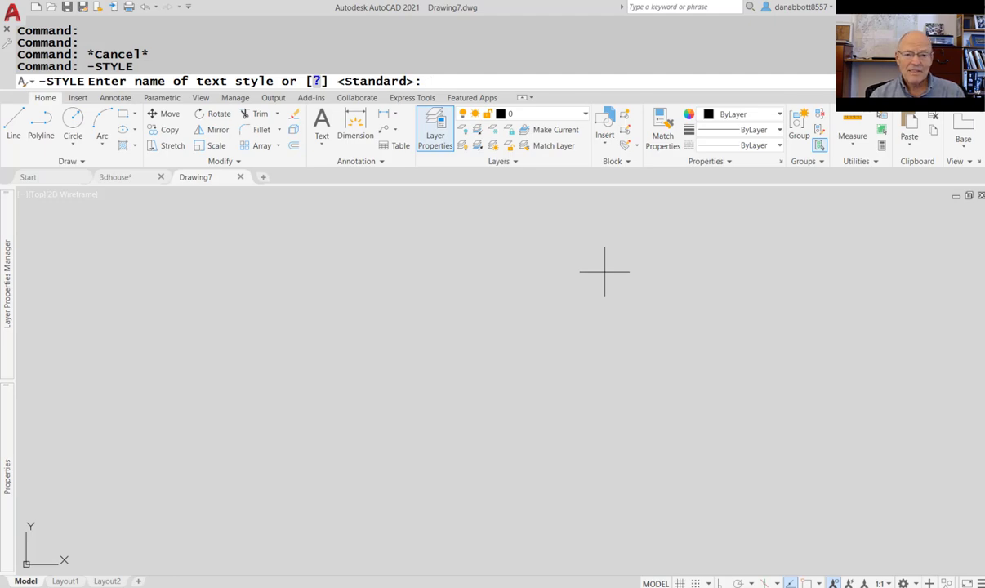
text(romans)
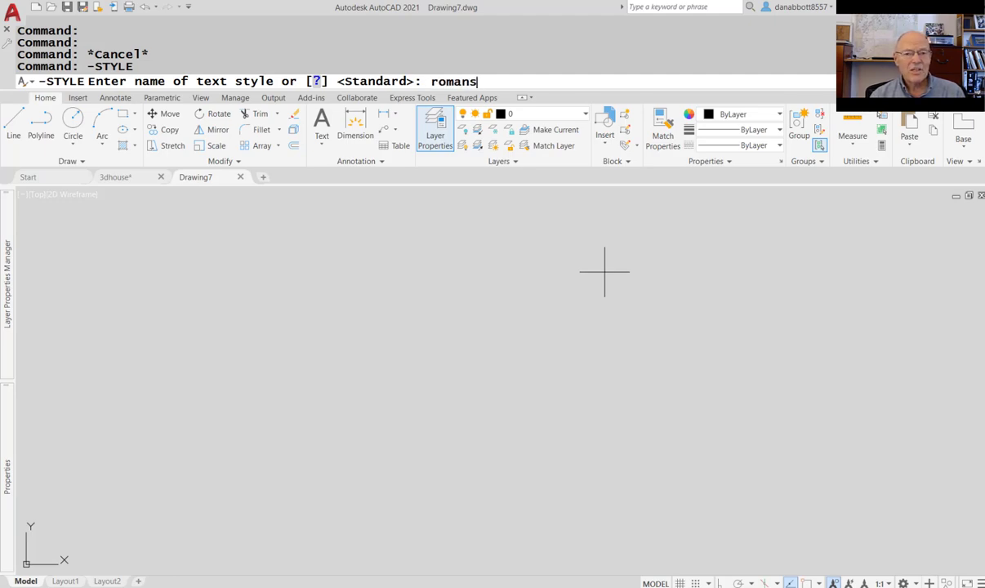
key(Return)
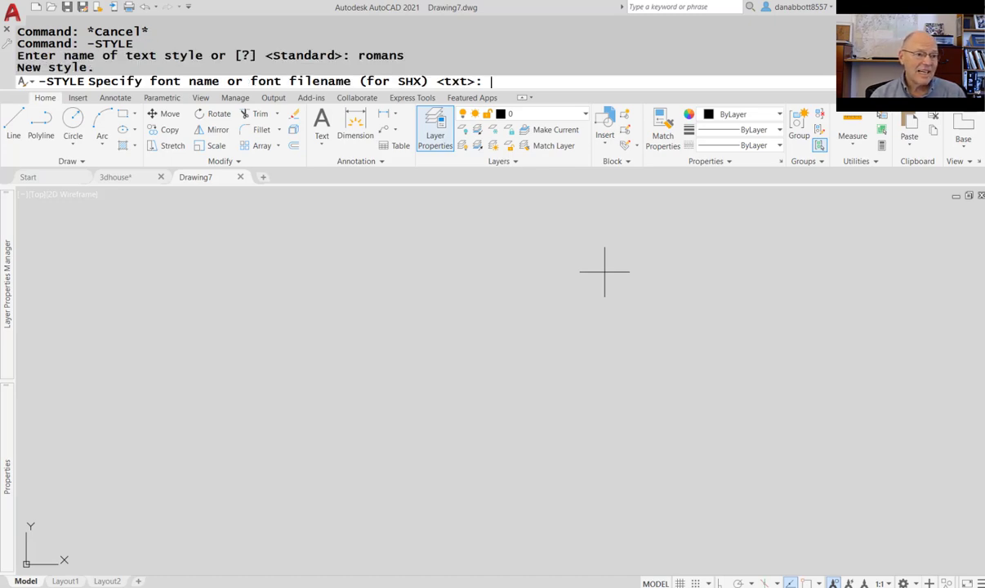
text(r)
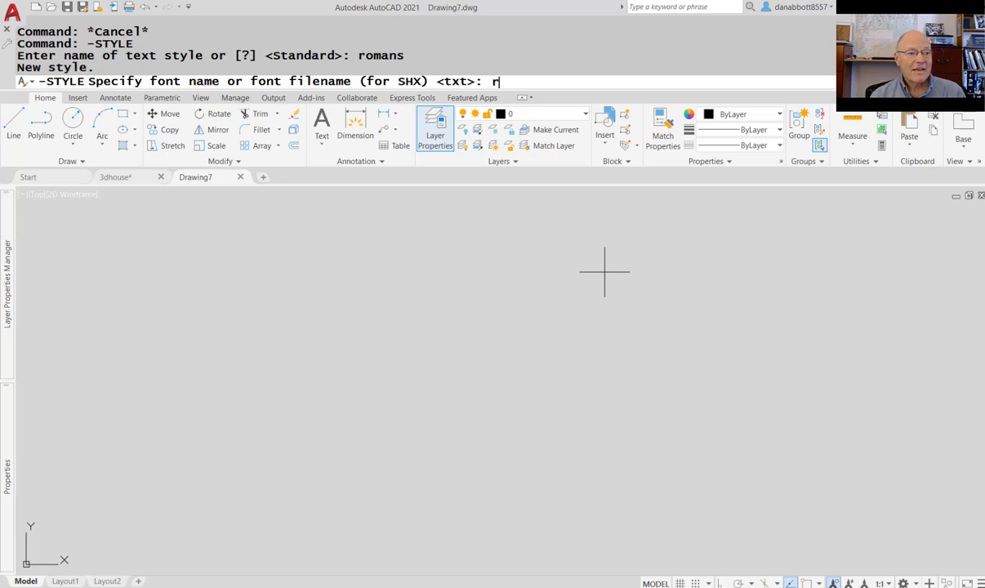
text(omans.sh)
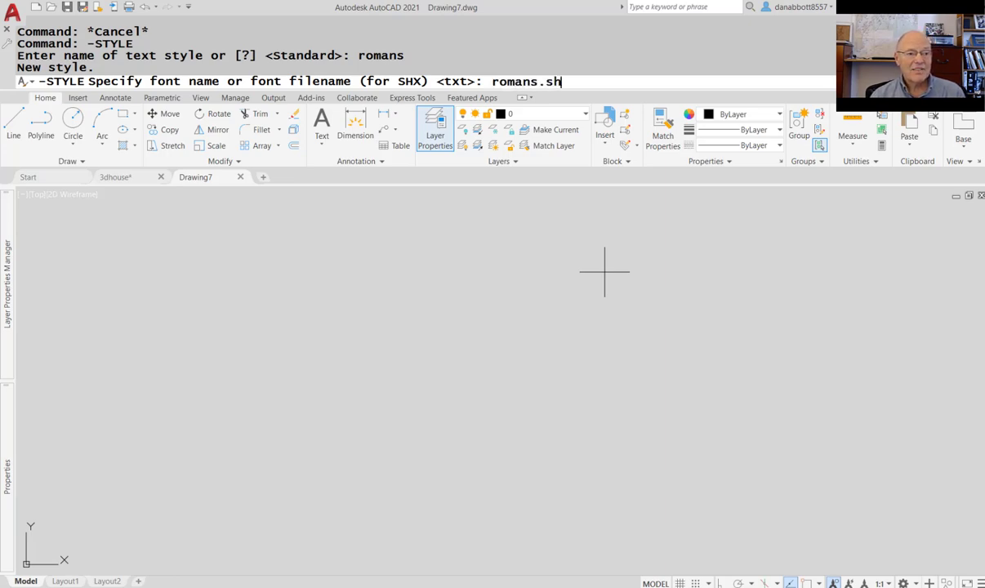
text(x)
key(Return)
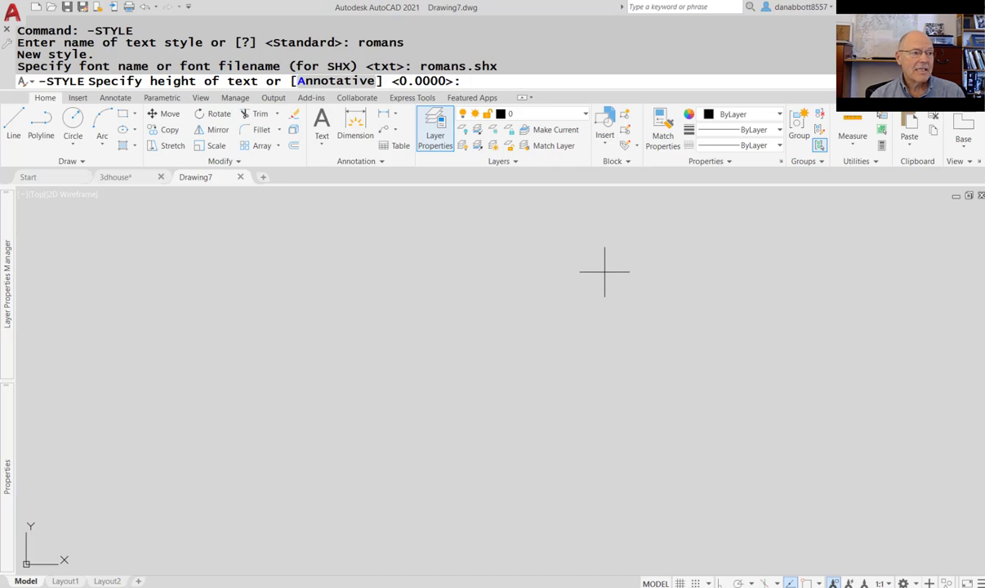
- Finish the romans style with default height, width factor .8, obliquing angle 10, and No for backwards, upside-down and vertical text
key(Return)
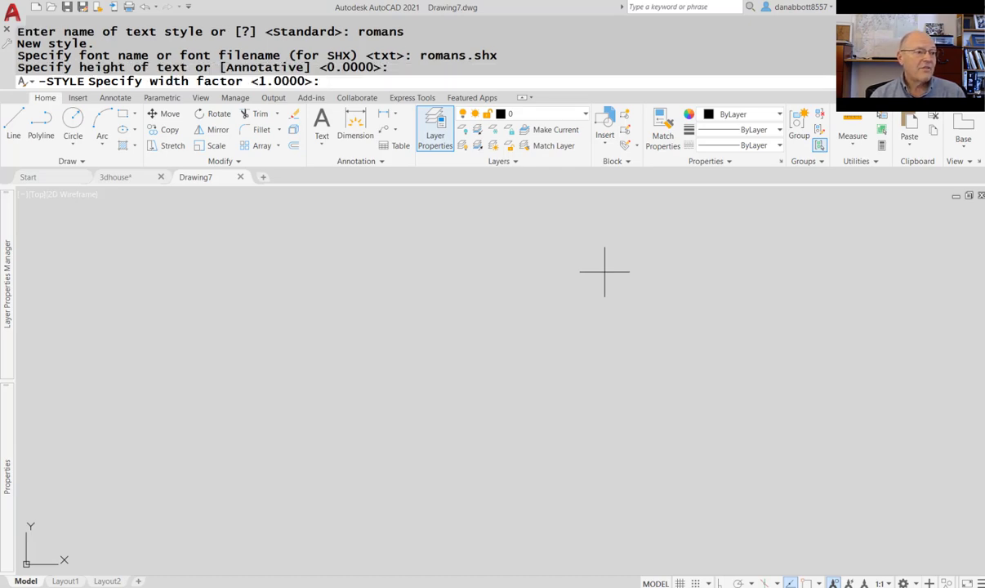
text(.8)
key(Return)
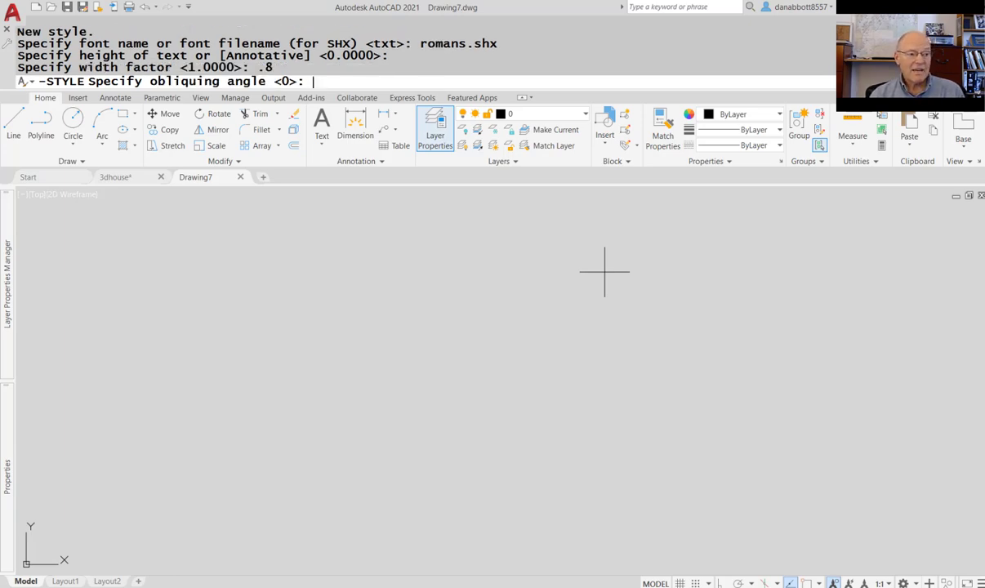
text(10)
key(Return)
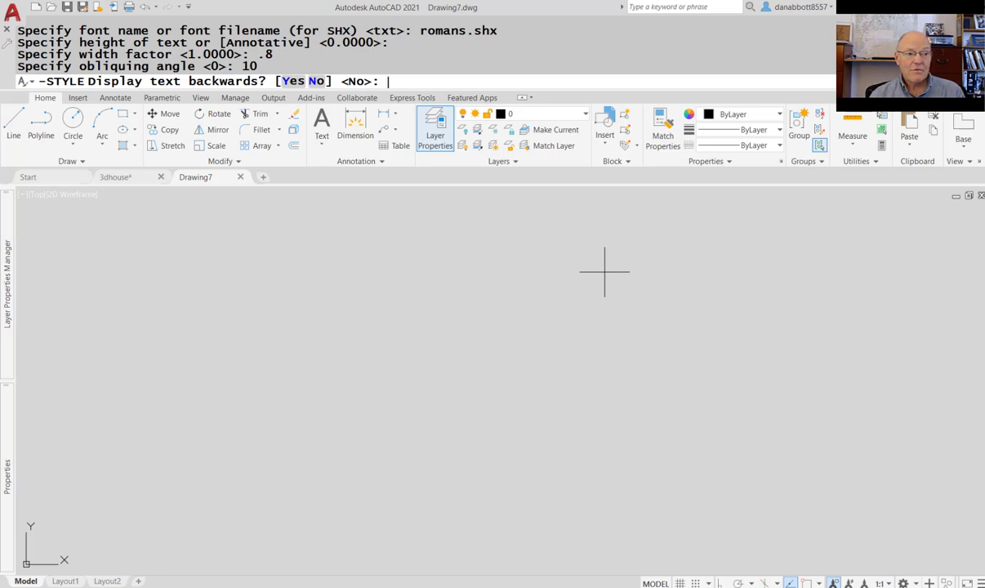
key(Return)
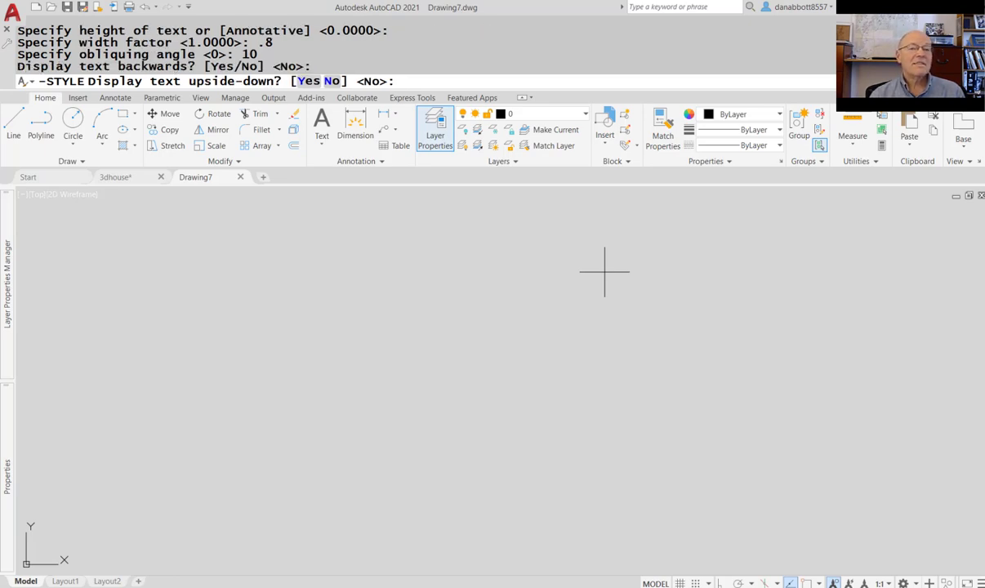
key(Return)
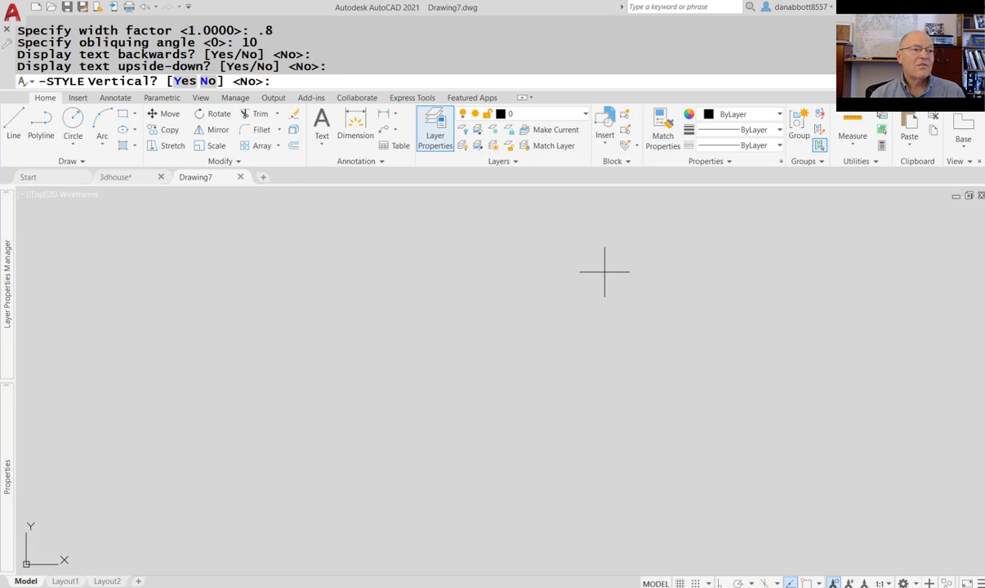
key(Return)
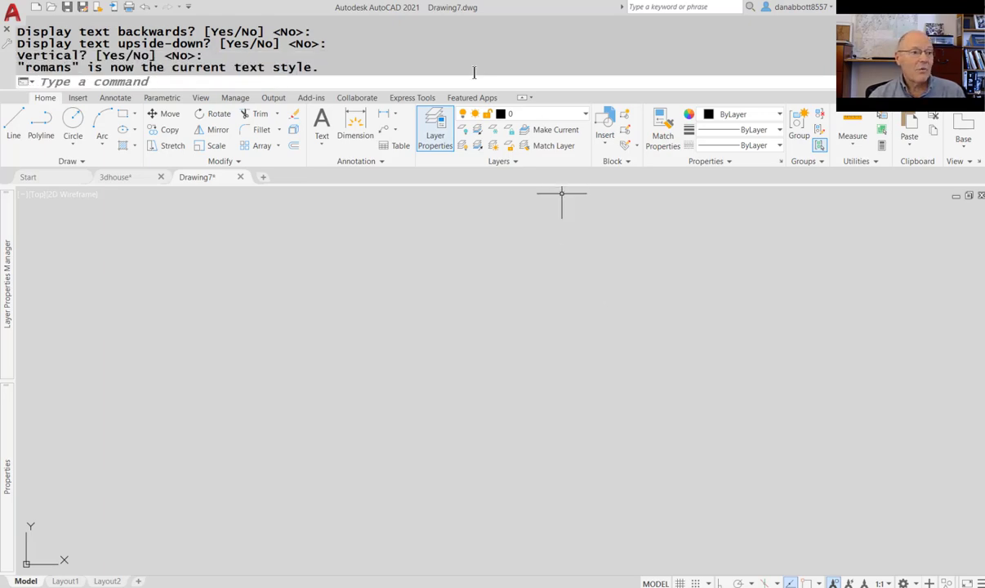
- Open the command history in a separate text window and a blank Notepad file, and arrange the two windows beside each other
key(F2)
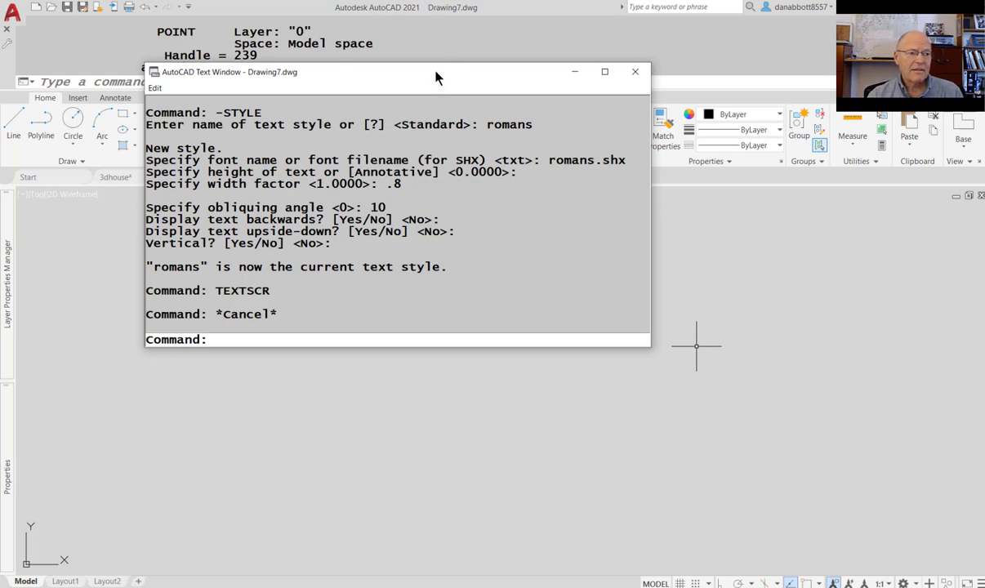
drag(435, 77, 737, 123)
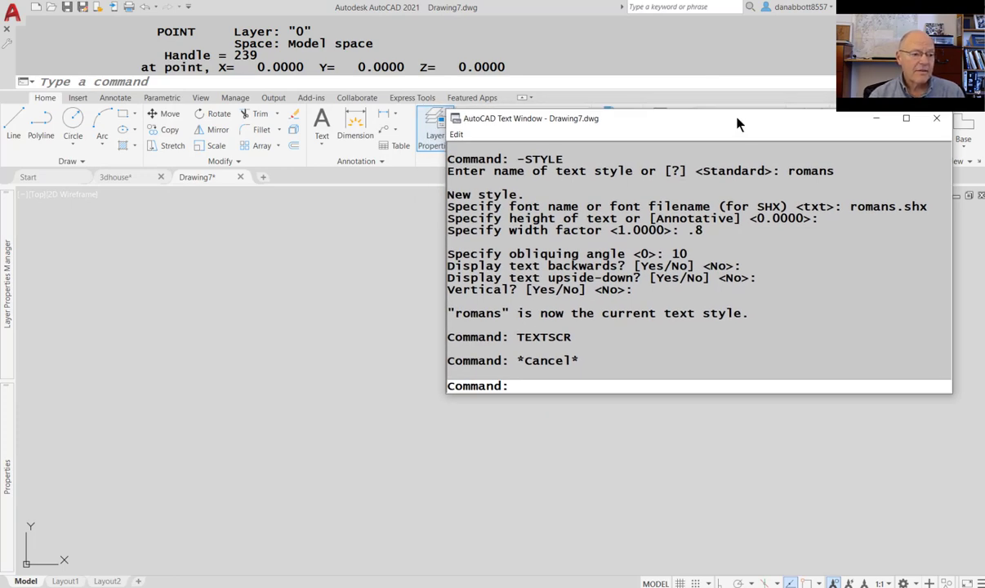
text(notepad)
key(Return)
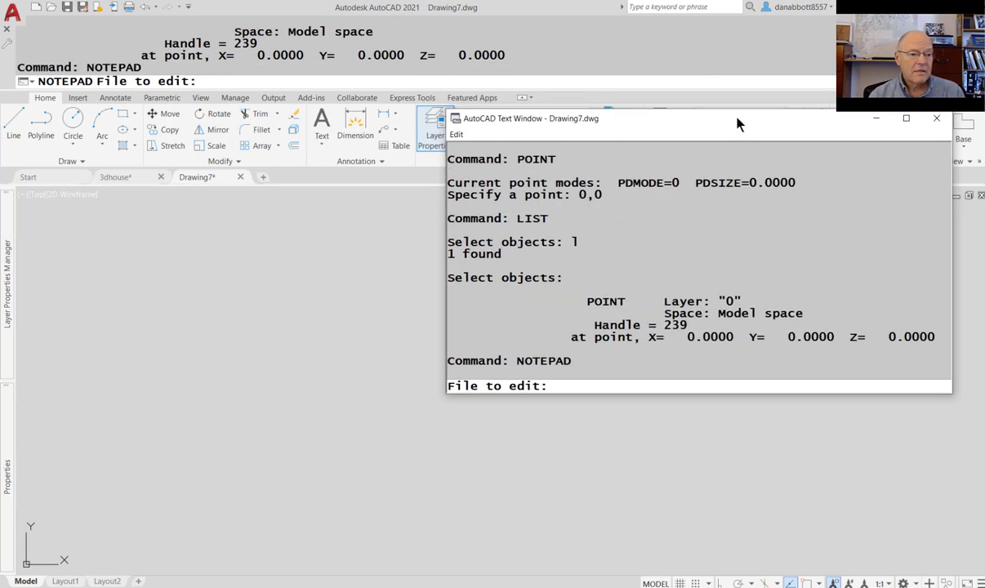
key(Return)
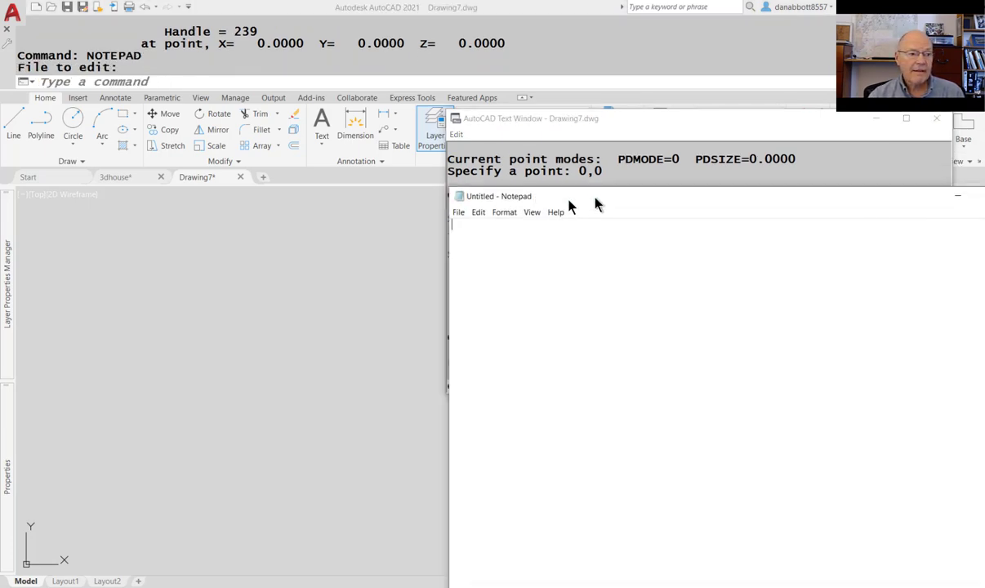
drag(582, 203, 157, 106)
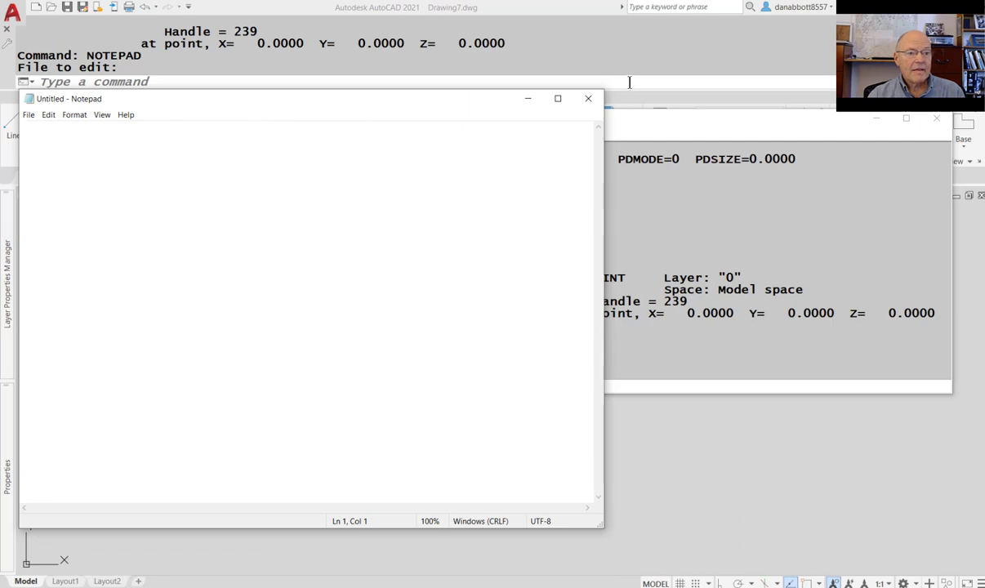
- Copy the complete -STYLE sequence for romans from the command history into the blank Notepad file
drag(637, 121, 696, 112)
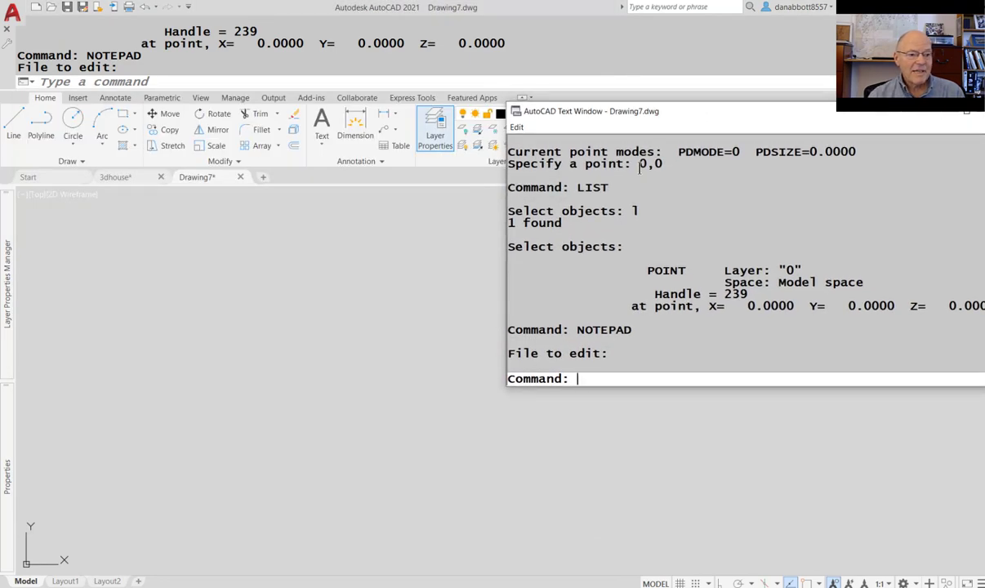
scroll(701, 256, up, 5)
scroll(700, 256, up, 2)
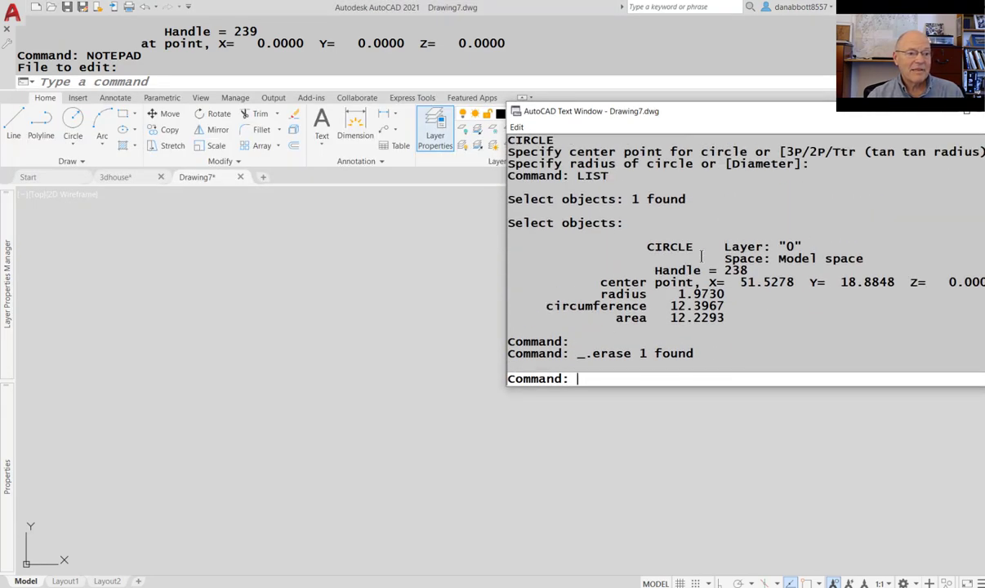
scroll(701, 256, up, 6)
scroll(701, 255, up, 3)
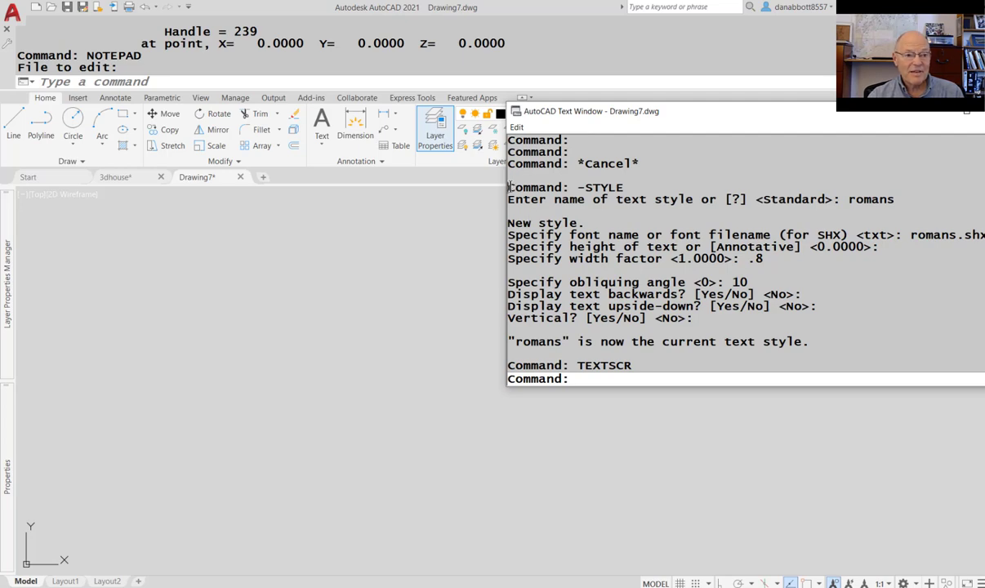
drag(509, 187, 832, 345)
key(ctrl+c)
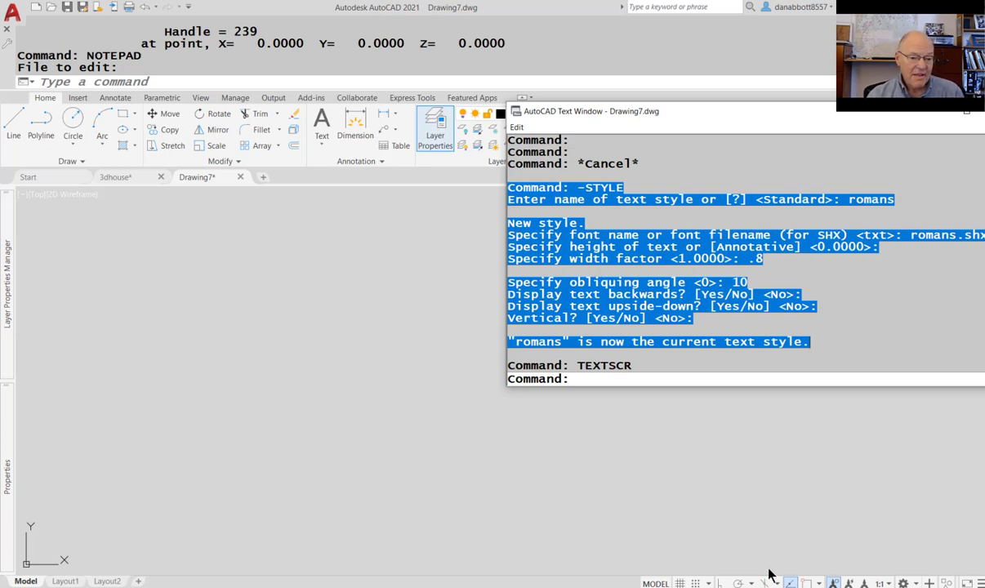
click(864, 547)
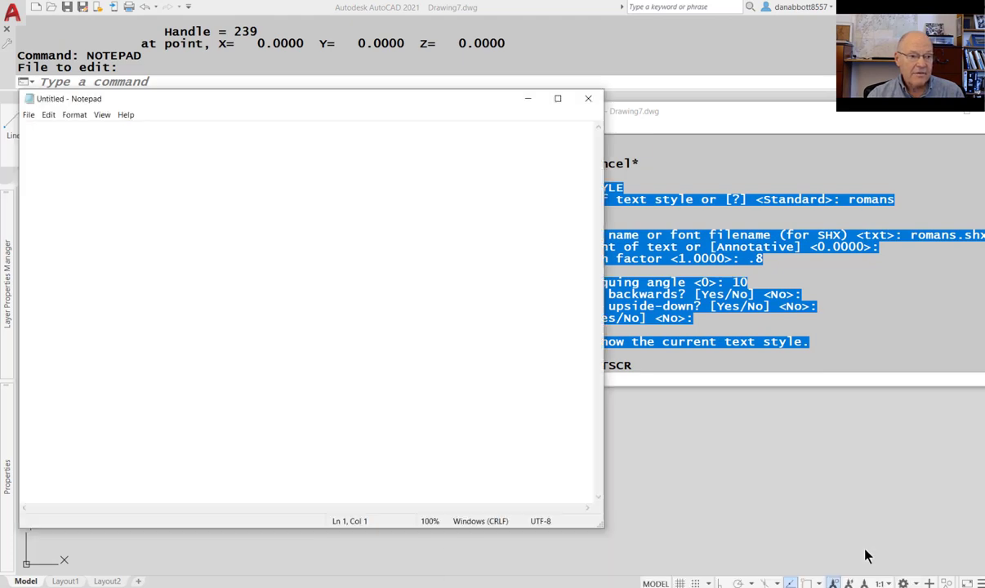
key(ctrl+v)
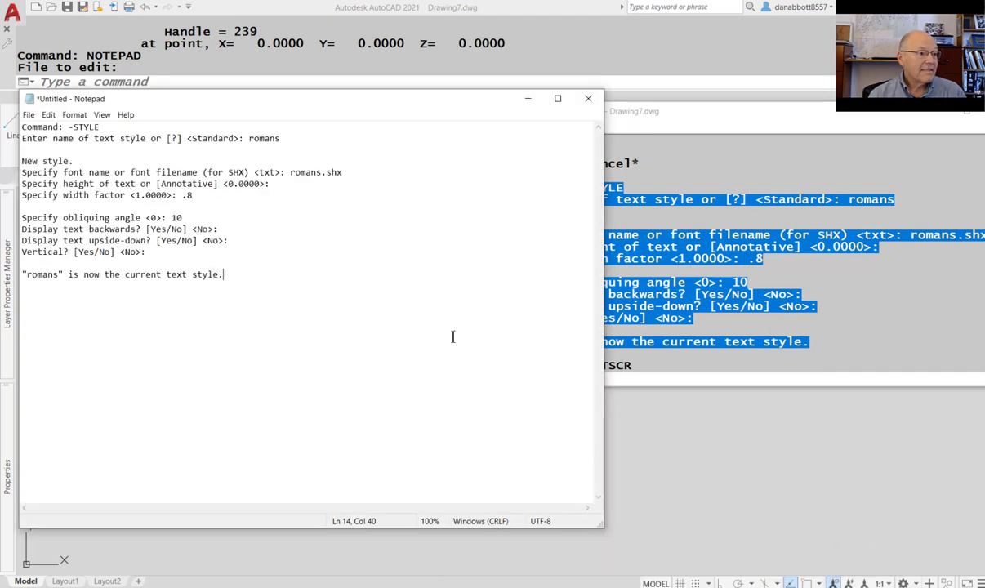
- Remove the "Command: " prefix from the first line of the Notepad text, leaving only -STYLE
key(Up)
key(ctrl+Home)
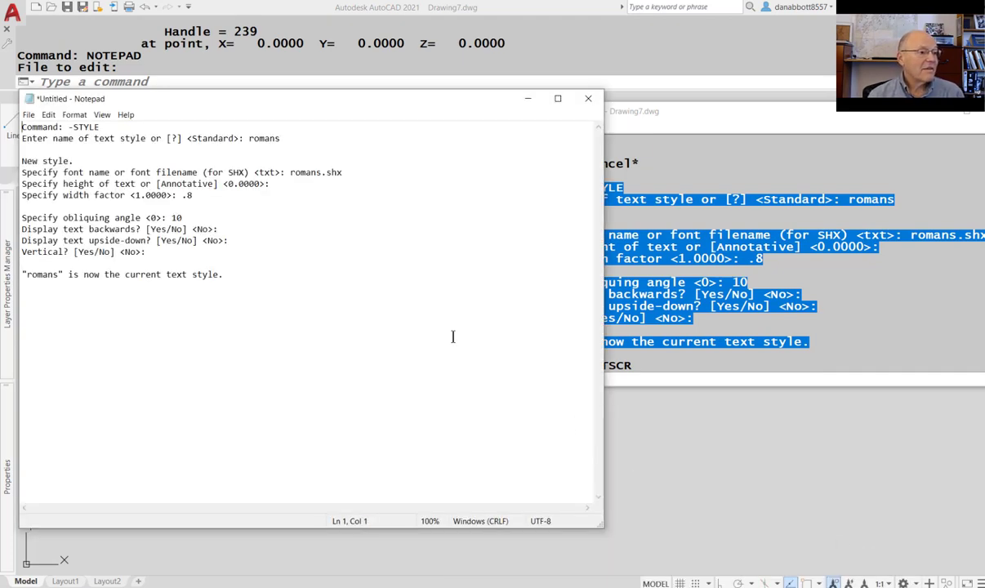
key(Delete)
key(Delete)
key(Delete)
key(Delete)
key(Delete)
key(Delete)
key(Delete)
key(Delete)
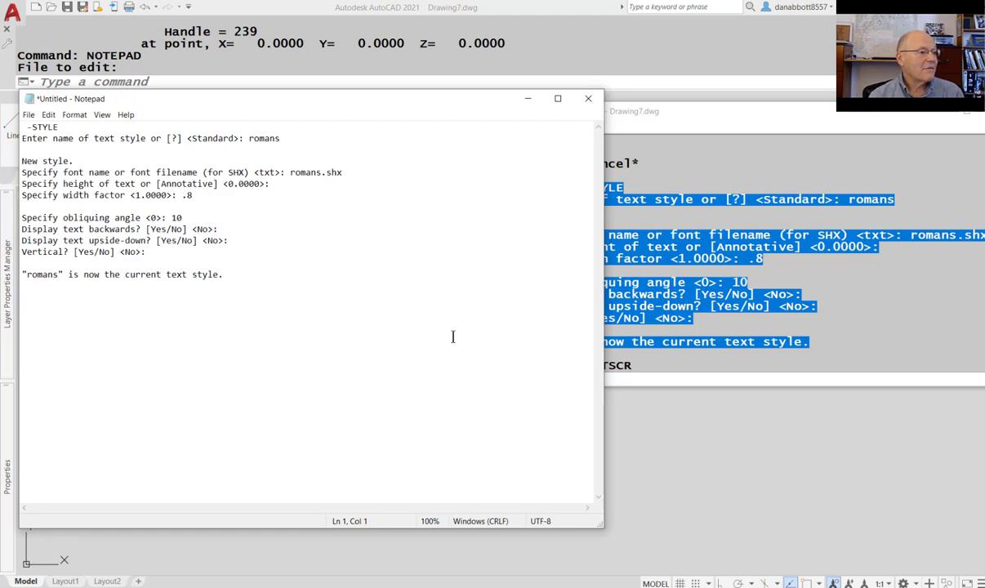
key(Delete)
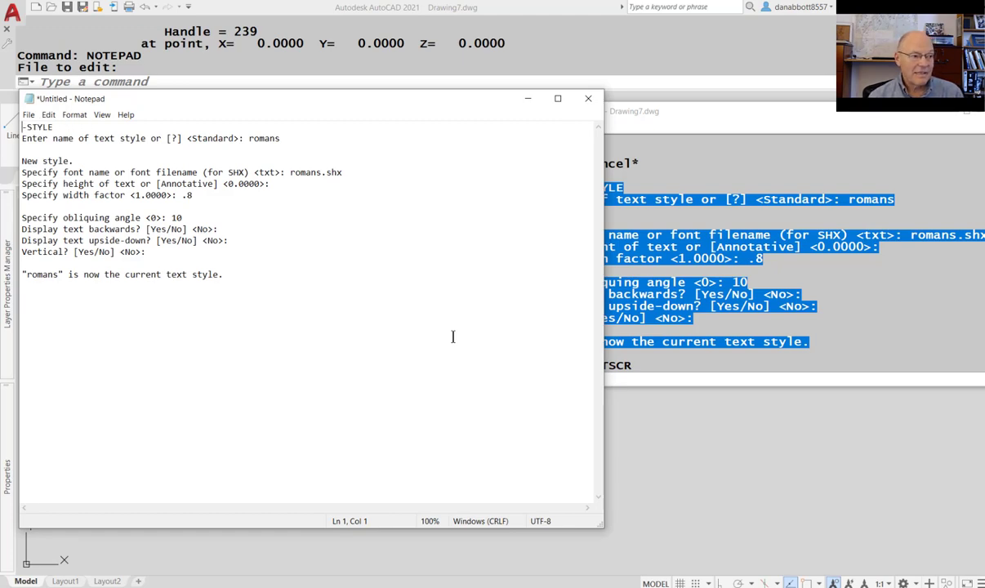
- Strip the style name prompt from the second line, leaving only the answer romans
key(Down)
key(Delete)
key(Delete)
key(Delete)
key(Delete)
key(Delete)
key(Delete)
key(Delete)
key(Delete)
key(Delete)
key(Delete)
key(Delete)
key(Delete)
key(Delete)
key(Delete)
key(Delete)
key(Delete)
key(Delete)
key(Delete)
key(Delete)
key(Delete)
key(Delete)
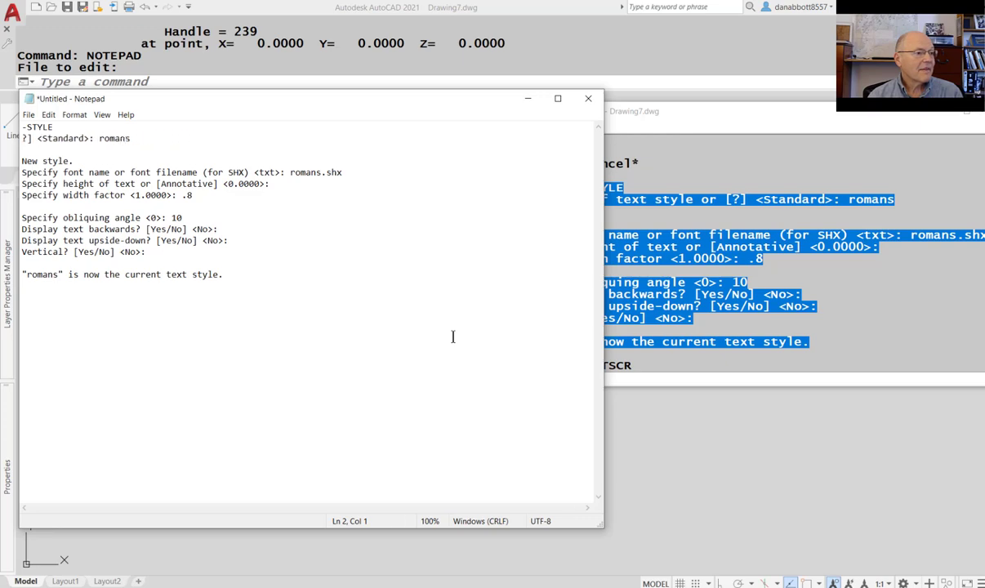
key(Delete)
key(Delete)
key(Delete)
key(Delete)
key(Delete)
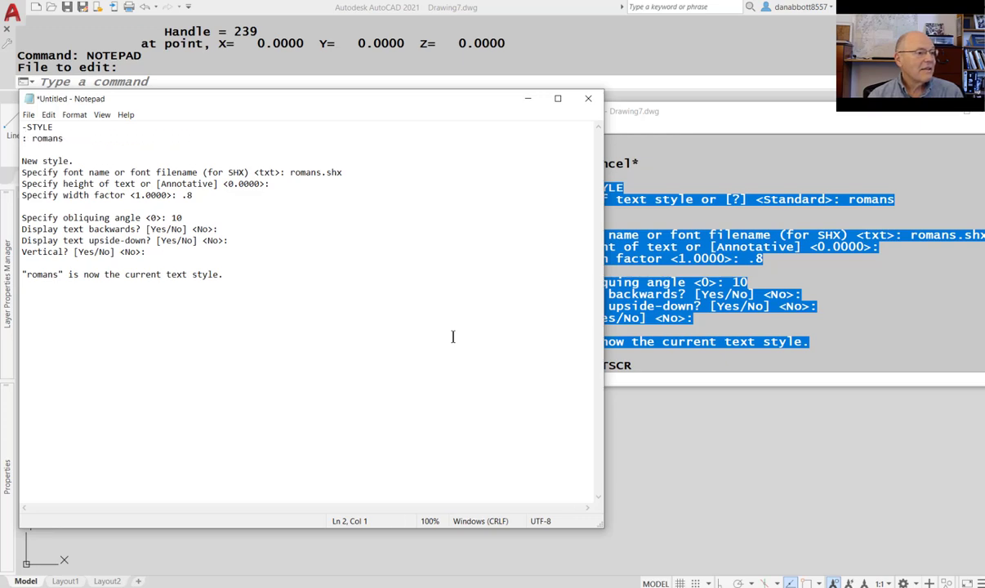
key(Delete)
key(Delete)
- Delete the blank line and the "New style." message below romans
key(Delete)
key(Delete)
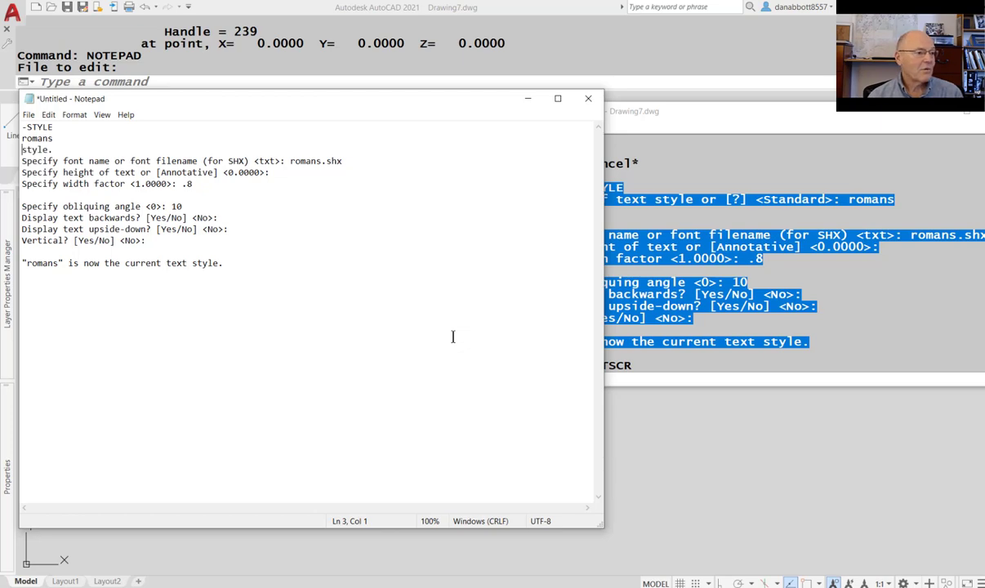
key(Delete)
key(Delete)
key(Delete)
key(Delete)
key(Delete)
key(Delete)
key(Delete)
- Strip the font name prompt from the third line, leaving only romans.shx
key(Delete)
key(Delete)
key(Delete)
key(Delete)
key(Delete)
key(Delete)
key(Delete)
key(Delete)
key(Delete)
key(Delete)
key(Delete)
key(Delete)
key(Delete)
key(Delete)
key(Delete)
key(Delete)
key(Delete)
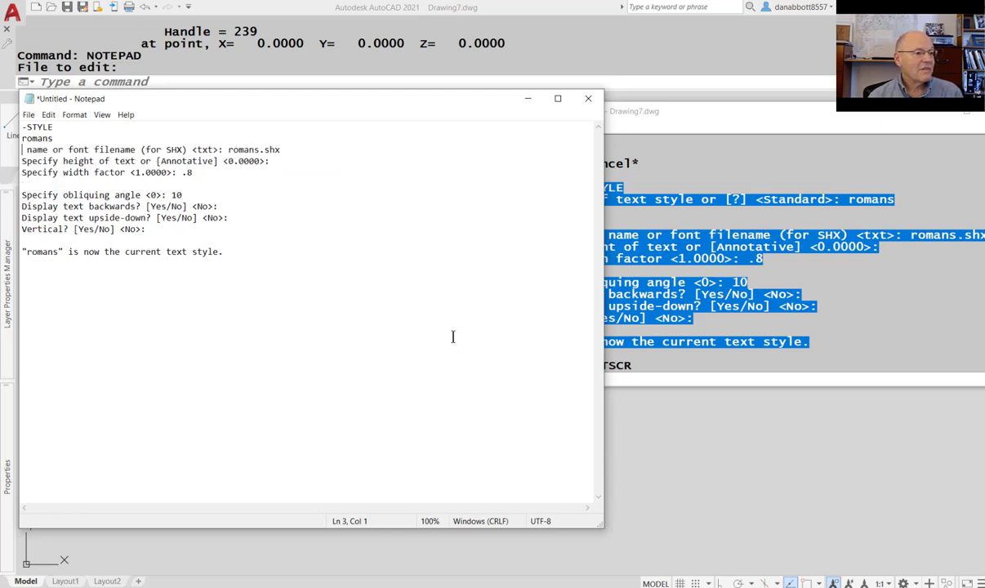
key(Delete)
key(Delete)
key(Delete)
key(Delete)
key(Delete)
key(Delete)
key(Delete)
key(Delete)
key(Delete)
key(Delete)
key(Delete)
key(Delete)
key(Delete)
key(Delete)
key(Delete)
key(Delete)
key(Delete)
key(Delete)
key(Delete)
key(Delete)
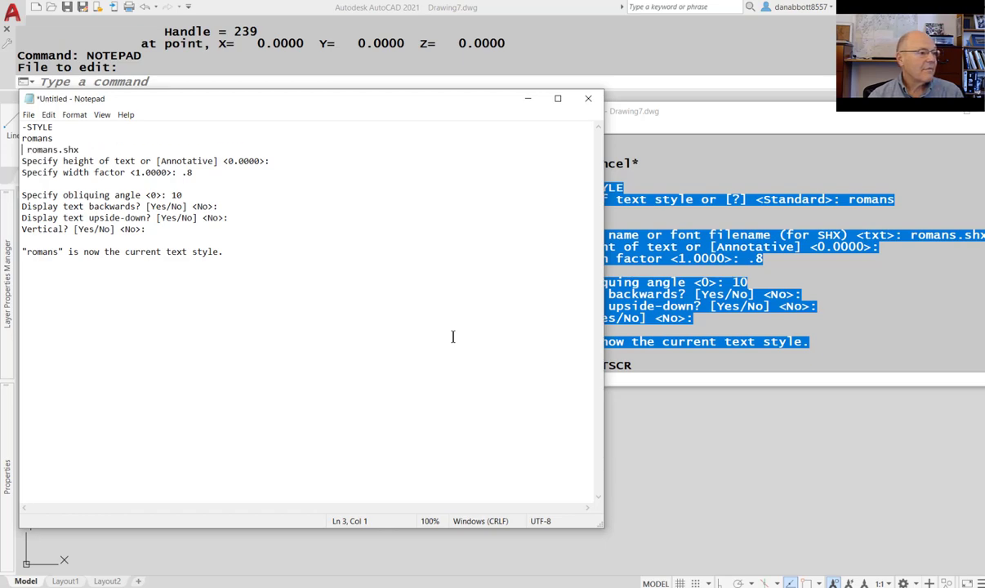
key(Delete)
- Replace the text height prompt on the fourth line with the explicit value 0
key(Delete)
key(Delete)
key(Delete)
key(Delete)
key(Delete)
key(Delete)
key(Delete)
key(Delete)
key(Delete)
key(Delete)
key(Delete)
key(Delete)
key(Delete)
key(Delete)
key(Delete)
key(Delete)
key(Delete)
key(Delete)
key(Delete)
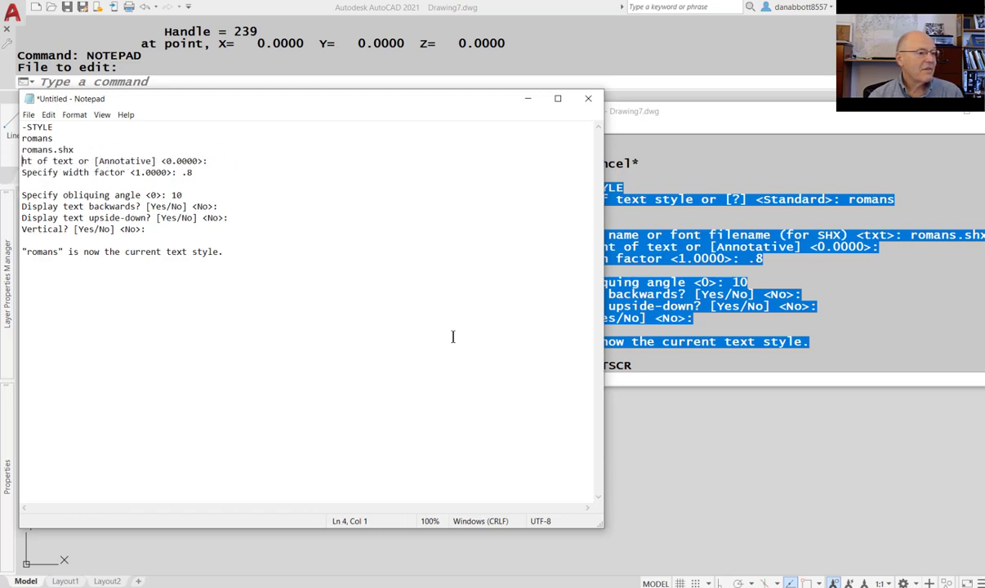
key(Delete)
key(Delete)
key(Delete)
key(Delete)
key(Delete)
key(Delete)
key(Delete)
key(Delete)
key(Delete)
key(Delete)
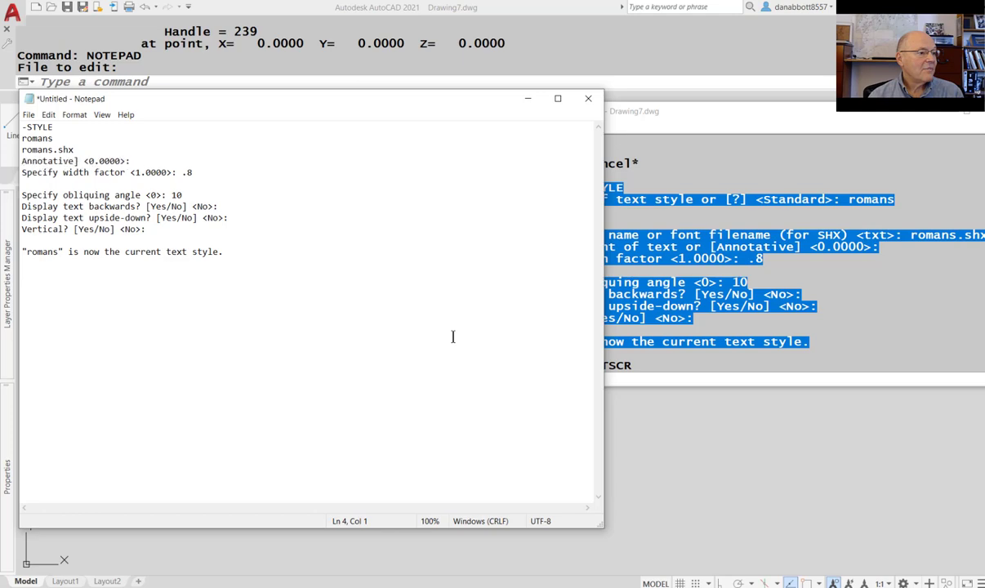
key(Delete)
key(Delete)
key(Delete)
key(Delete)
key(Delete)
key(Delete)
key(Delete)
key(Delete)
key(Delete)
key(Delete)
key(Delete)
key(Delete)
key(Delete)
key(Delete)
key(Delete)
key(Delete)
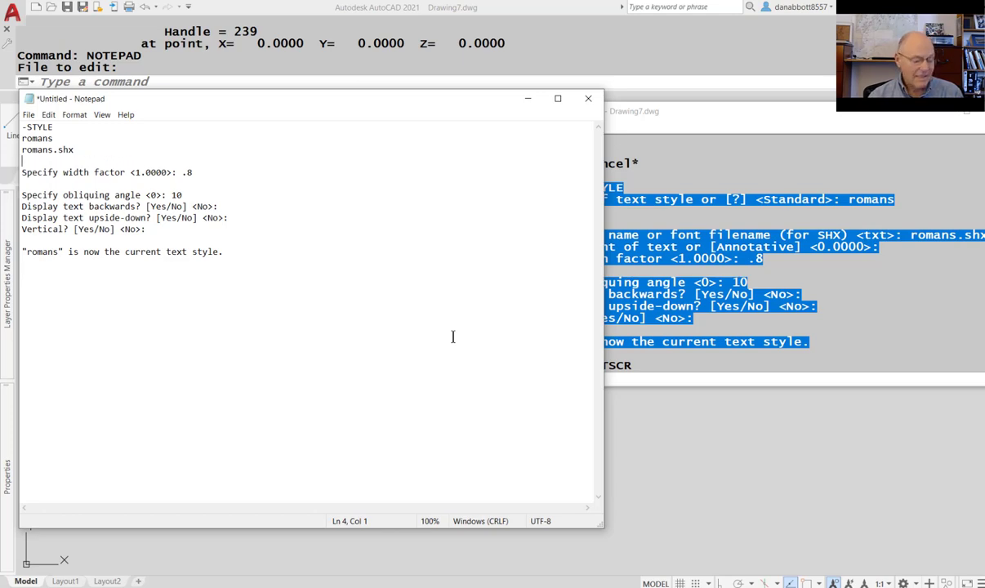
text(0)
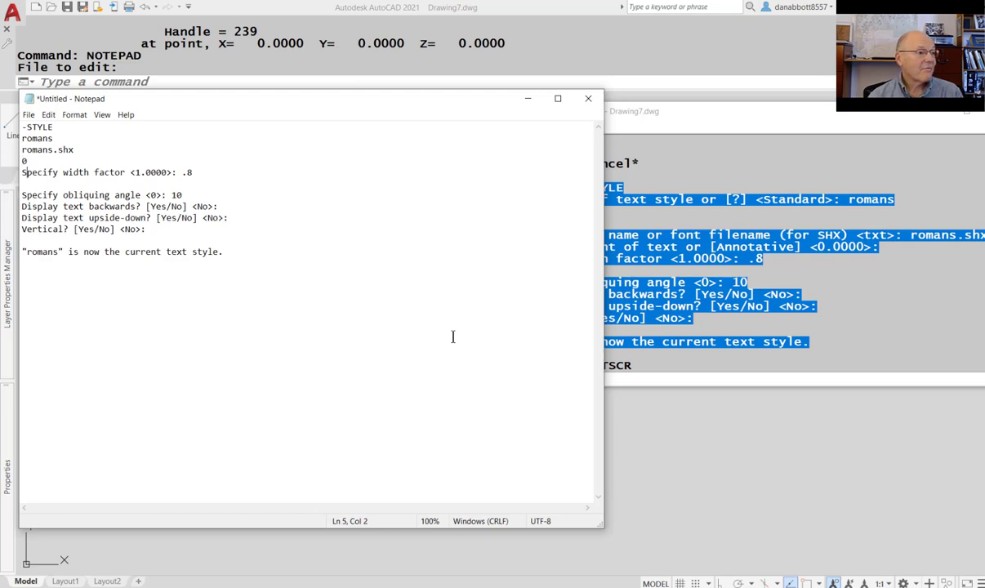
- Strip the width factor prompt from the fifth line, leaving only .8, and delete the blank line below it
key(Right)
key(Delete)
key(Delete)
key(Delete)
key(Delete)
key(Delete)
key(Delete)
key(Delete)
key(Delete)
key(Delete)
key(Delete)
key(Delete)
key(Delete)
key(Delete)
key(Delete)
key(Delete)
key(Delete)
key(Delete)
key(Delete)
key(Delete)
key(Delete)
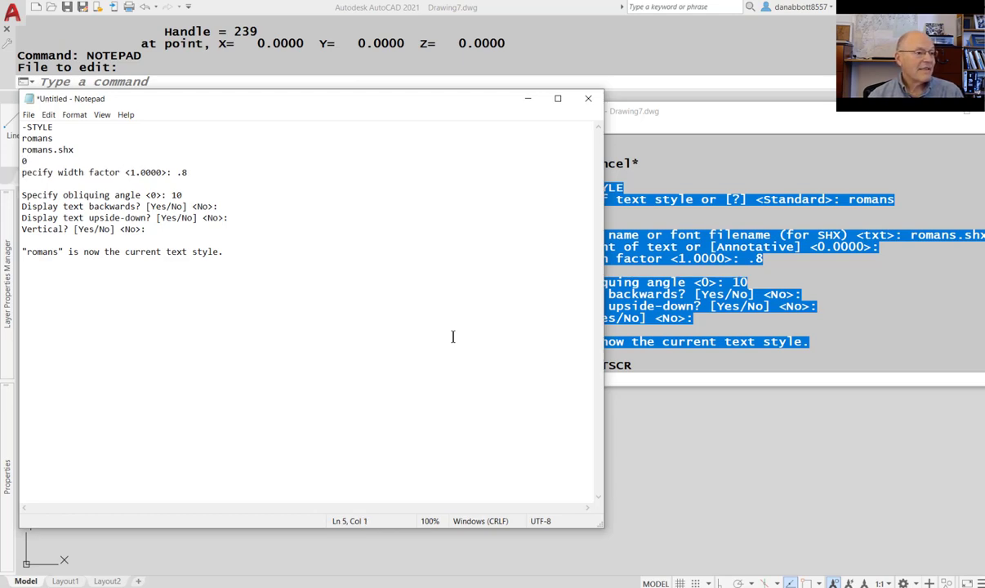
key(Delete)
key(Delete)
key(Delete)
key(Delete)
key(Delete)
key(Delete)
key(Delete)
key(Delete)
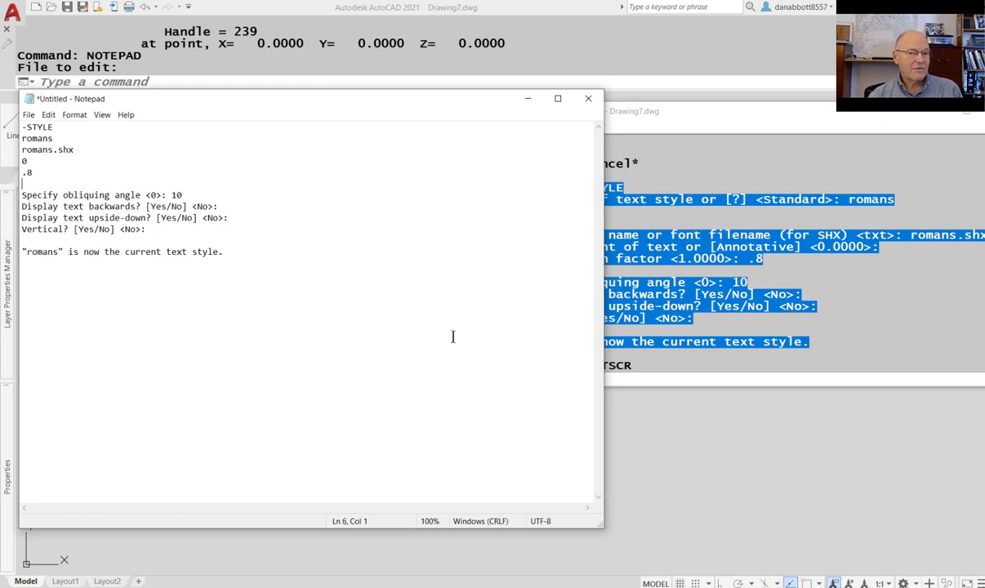
key(Delete)
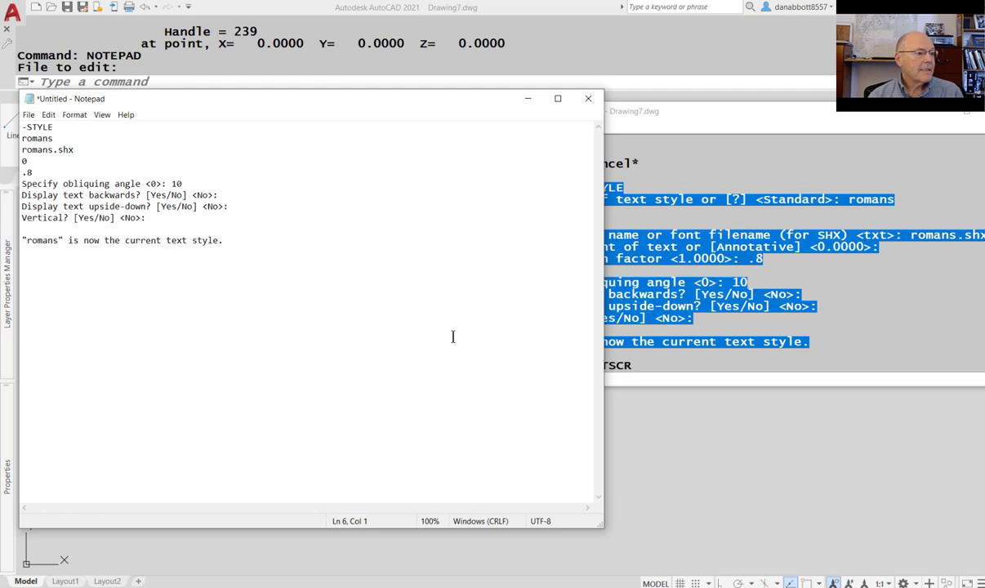
- Strip the obliquing angle prompt from the sixth line, leaving only 10
key(Delete)
key(Delete)
key(Delete)
key(Delete)
key(Delete)
key(Delete)
key(Delete)
key(Delete)
key(Delete)
key(Delete)
key(Delete)
key(Delete)
key(Delete)
key(Delete)
key(Delete)
key(Delete)
key(Delete)
key(Delete)
key(Delete)
key(Delete)
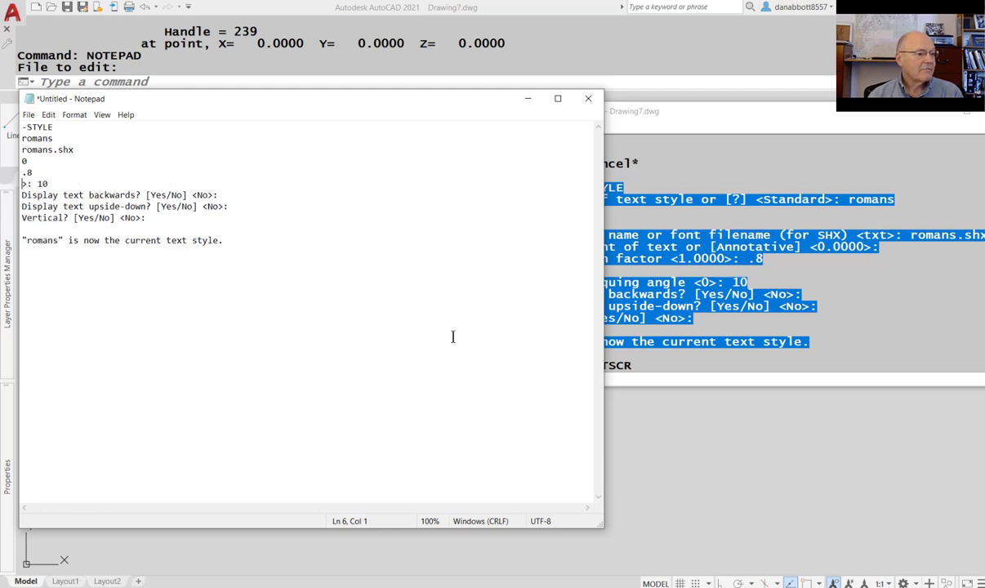
key(Delete)
- Clear the "Display text backwards?" prompt, leaving a blank line that accepts the default answer
key(Down)
key(Delete)
key(Delete)
key(Delete)
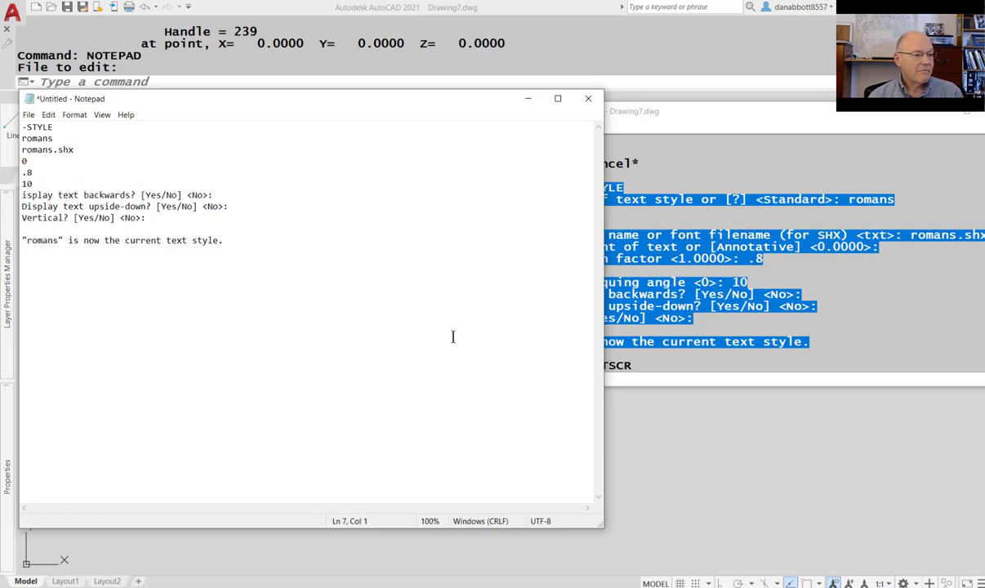
key(Delete)
key(Delete)
key(Delete)
key(Delete)
key(Delete)
key(Delete)
key(Delete)
key(Delete)
key(Delete)
key(Delete)
key(Delete)
key(Delete)
key(Delete)
key(Delete)
key(Delete)
key(Delete)
key(Delete)
key(Delete)
key(Delete)
key(Delete)
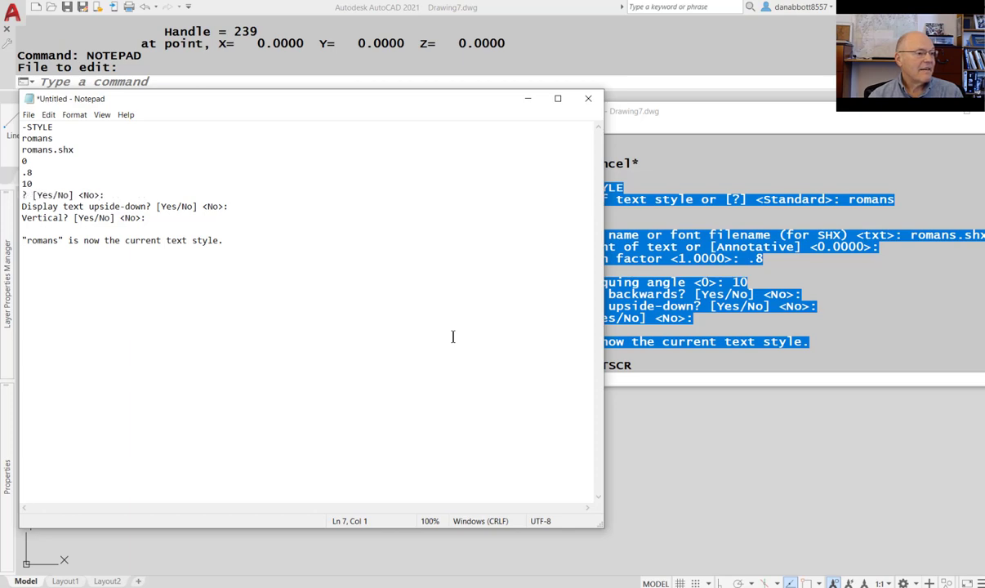
key(Delete)
key(Delete)
key(Delete)
key(Delete)
key(Delete)
key(Delete)
key(Delete)
key(Delete)
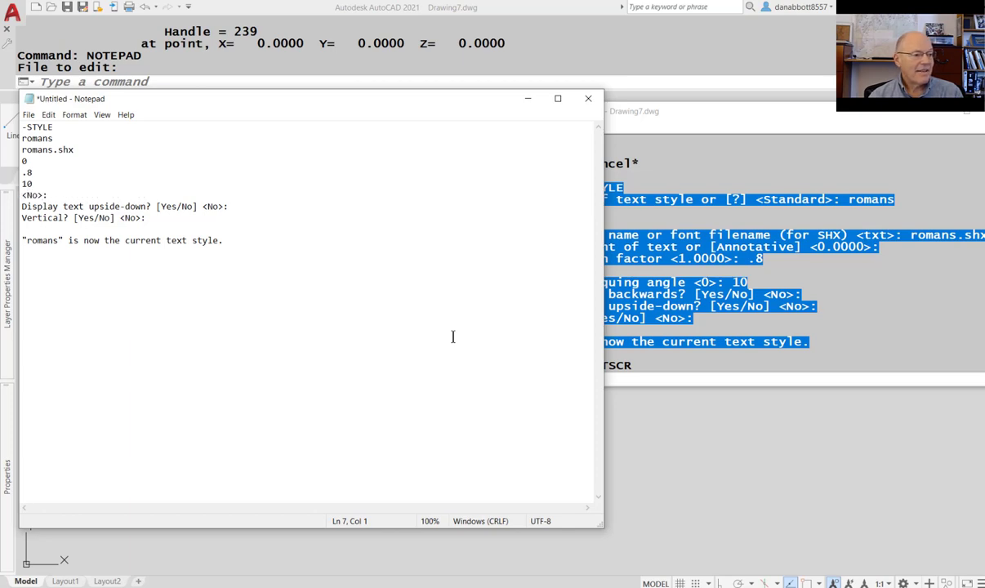
key(Delete)
key(Delete)
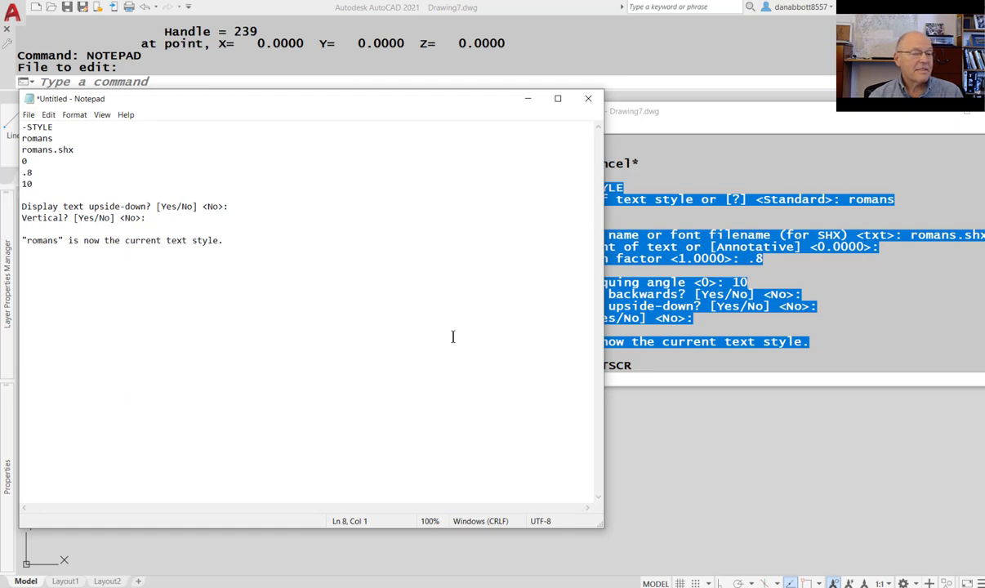
- Clear the "Display text upside-down?" prompt, leaving its line blank to accept the default answer
key(Delete)
key(Delete)
key(Delete)
key(Delete)
key(Delete)
key(Delete)
key(Delete)
key(Delete)
key(Delete)
key(Delete)
key(Delete)
key(Delete)
key(Delete)
key(Delete)
key(Delete)
key(Delete)
key(Delete)
key(Delete)
key(Delete)
key(Delete)
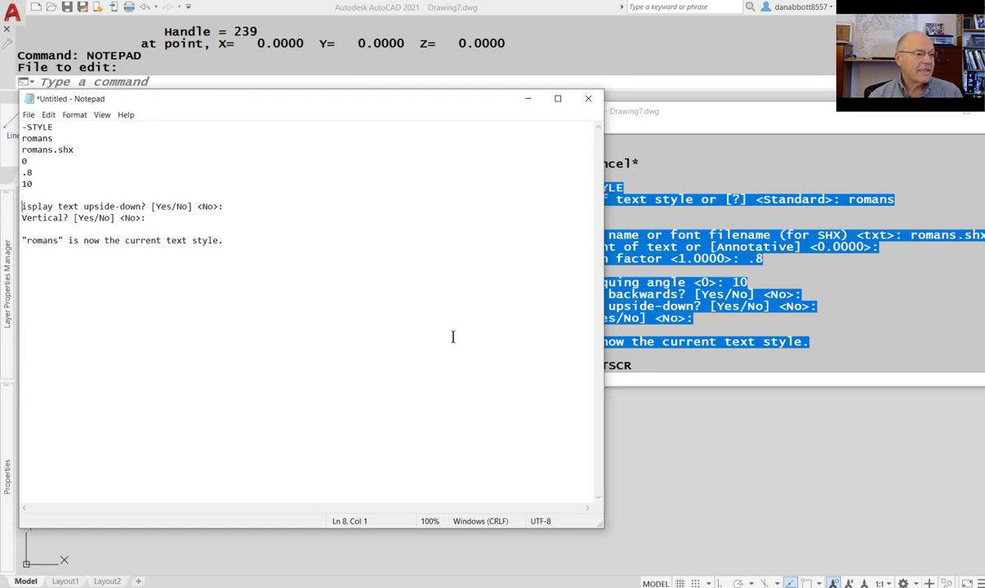
key(Delete)
key(Delete)
key(Delete)
key(Delete)
key(Delete)
key(Delete)
key(Delete)
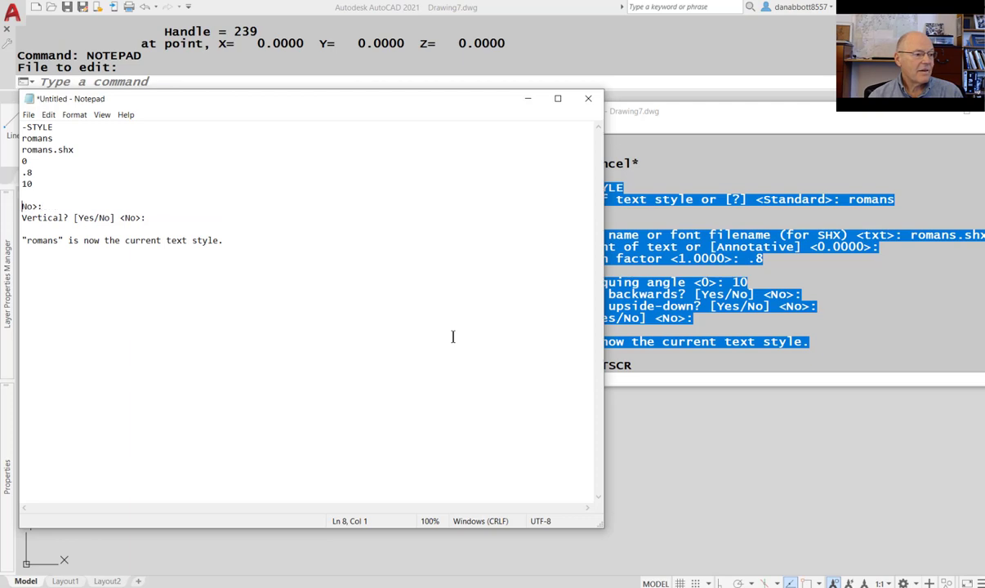
key(Return)
key(Up)
key(Up)
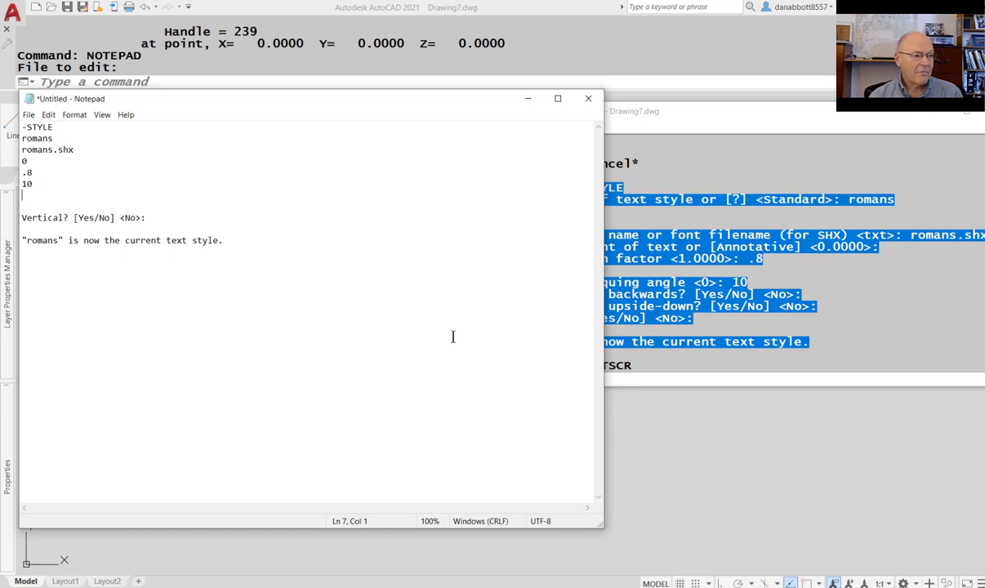
- Clear the "Vertical?" prompt from the ninth line, leaving it blank to accept the default answer
key(Down)
key(Delete)
key(Delete)
key(Delete)
key(Delete)
key(Delete)
key(Delete)
key(Delete)
key(Delete)
key(Delete)
key(Delete)
key(Delete)
key(Delete)
key(Delete)
key(Delete)
key(Delete)
key(Delete)
key(Delete)
key(Delete)
key(Delete)
key(Delete)
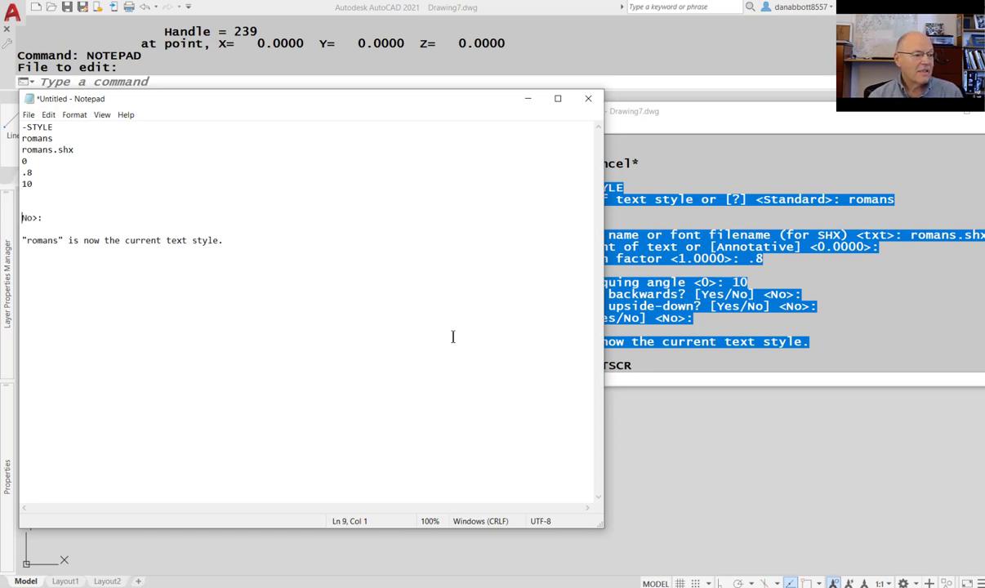
key(Delete)
key(Delete)
key(Delete)
key(Delete)
- Delete the closing "is now the current text style" message and end the script with a blank line
key(Delete)
key(Delete)
key(Delete)
key(Delete)
key(Delete)
key(Delete)
key(Delete)
key(Delete)
key(Delete)
key(Delete)
key(Delete)
key(Delete)
key(Delete)
key(Delete)
key(Delete)
key(Delete)
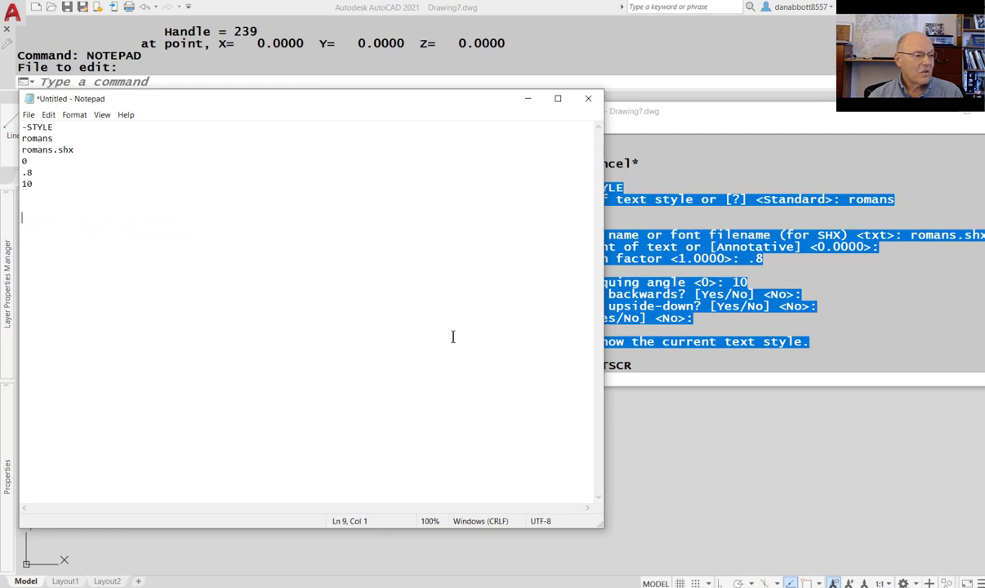
key(Return)
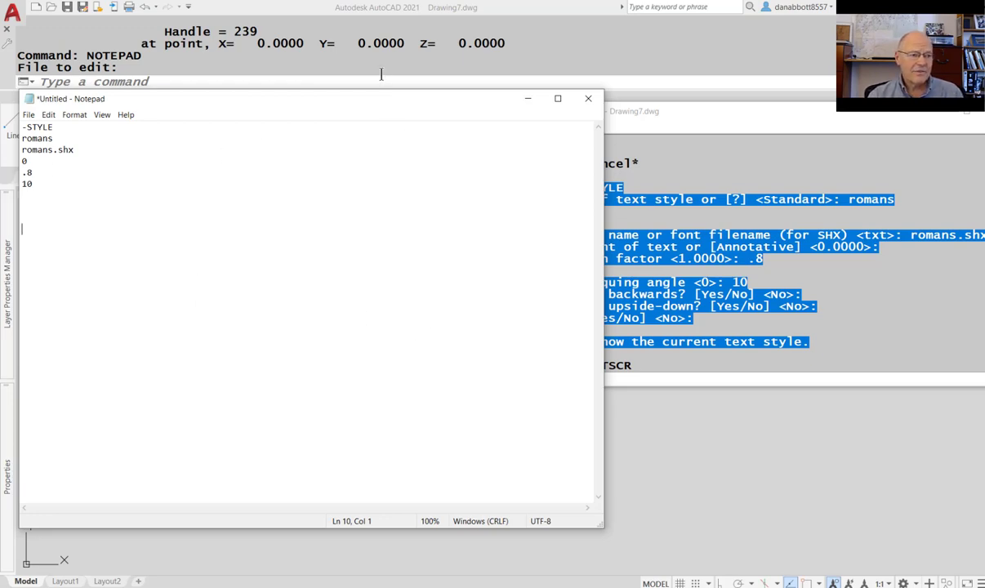
- Move the Notepad window clear of the drawing tabs and review the script lines from -STYLE through 10
drag(369, 101, 649, 68)
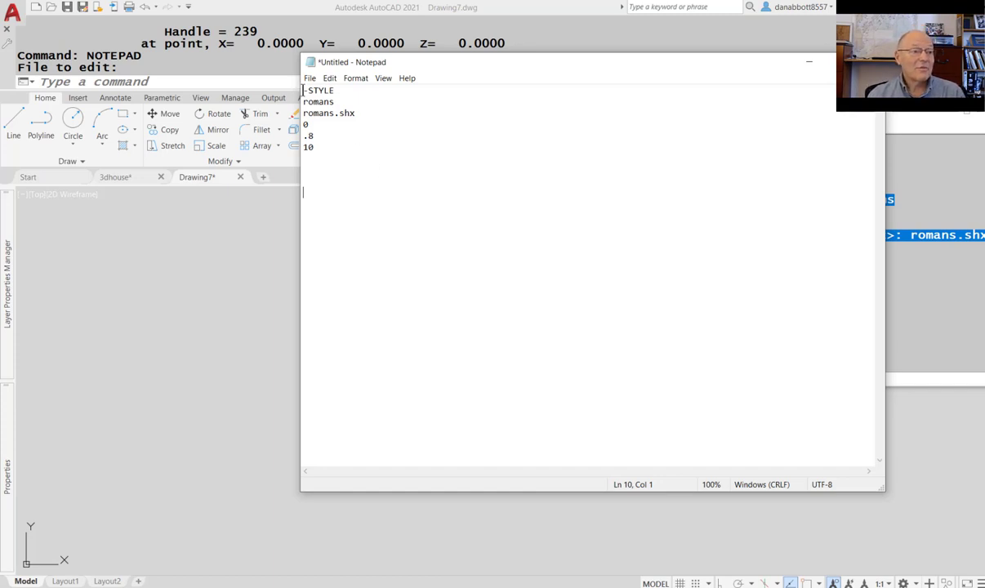
drag(304, 90, 315, 171)
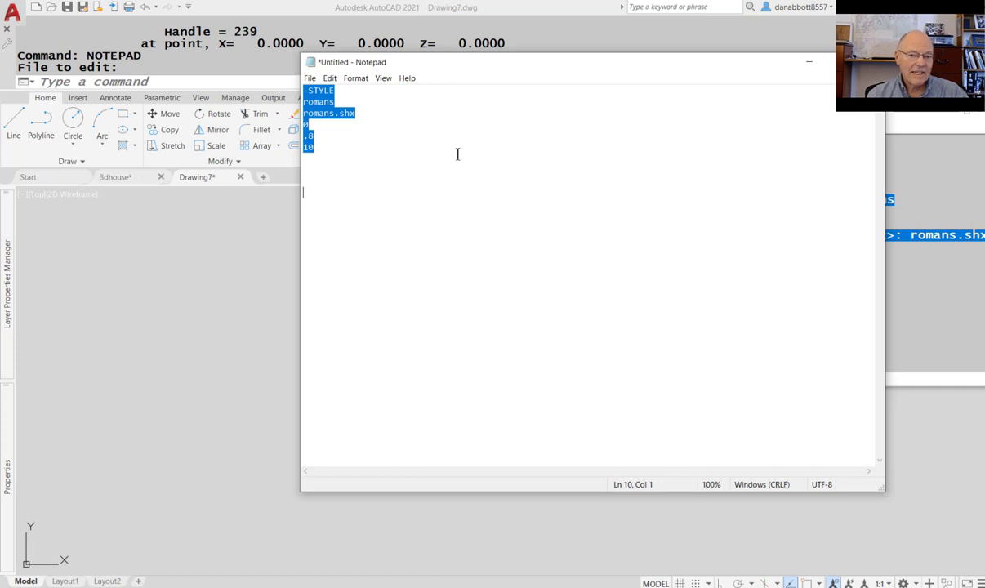
click(332, 91)
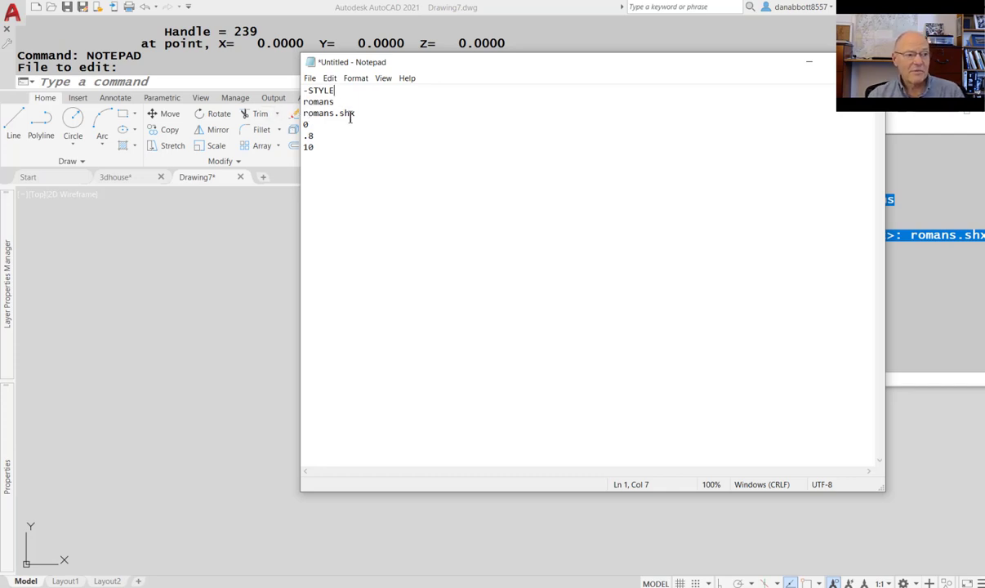
click(321, 152)
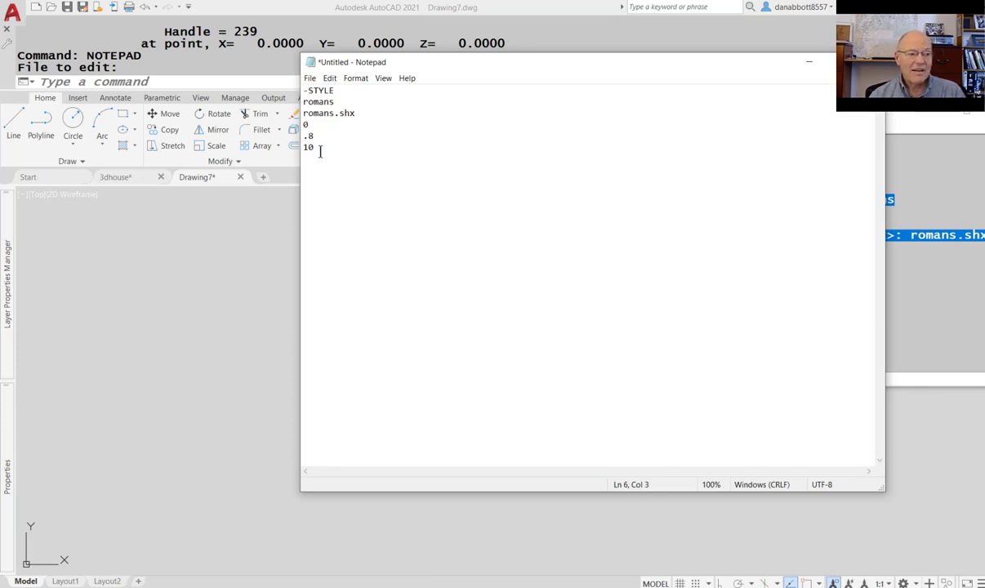
key(Return)
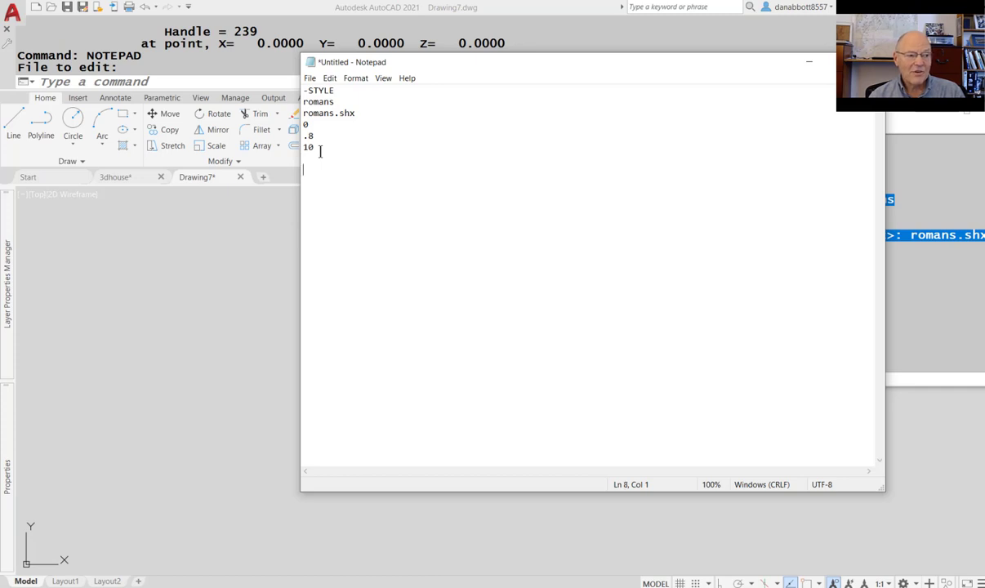
key(Return)
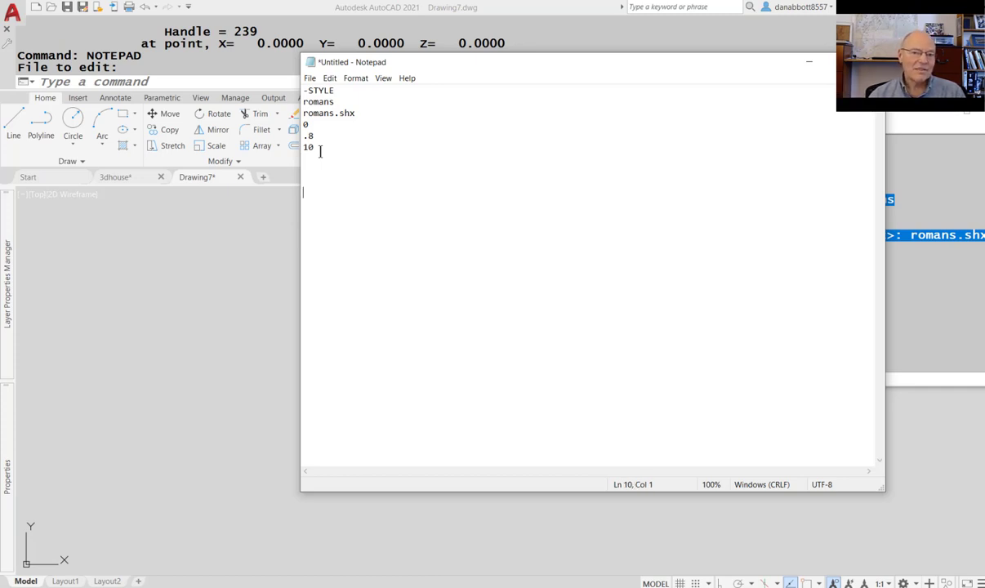
key(BackSpace)
key(BackSpace)
key(BackSpace)
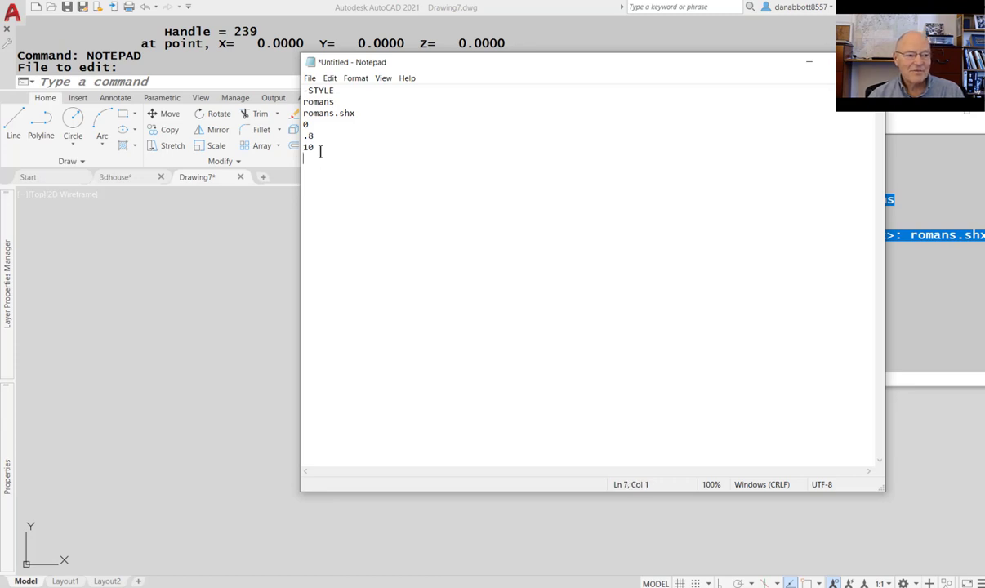
- Answer the three yes/no prompts with "no" on separate lines below the 10, ending the script with one blank line
text(no)
key(Return)
text(no)
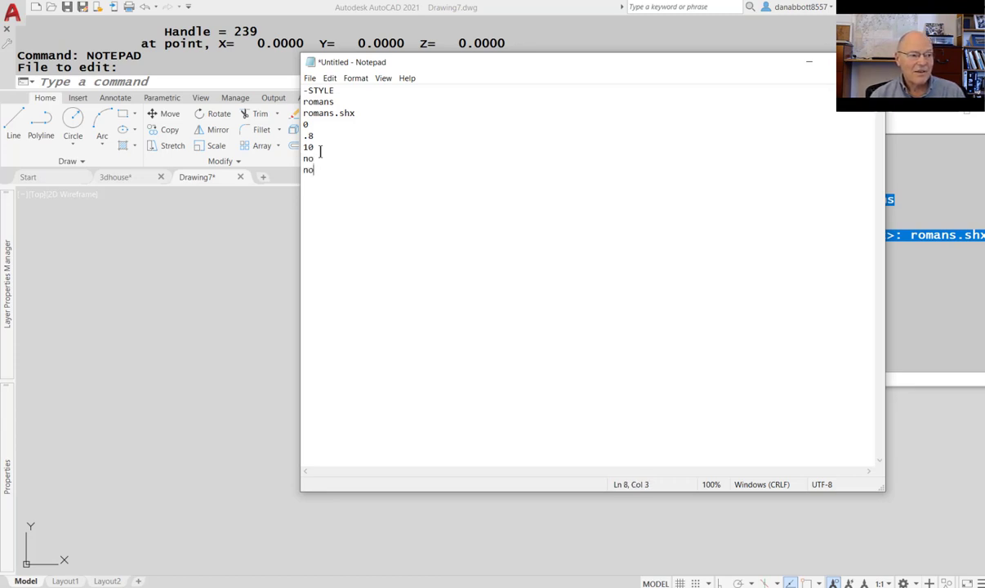
key(Return)
text(no)
key(Return)
key(Return)
key(Return)
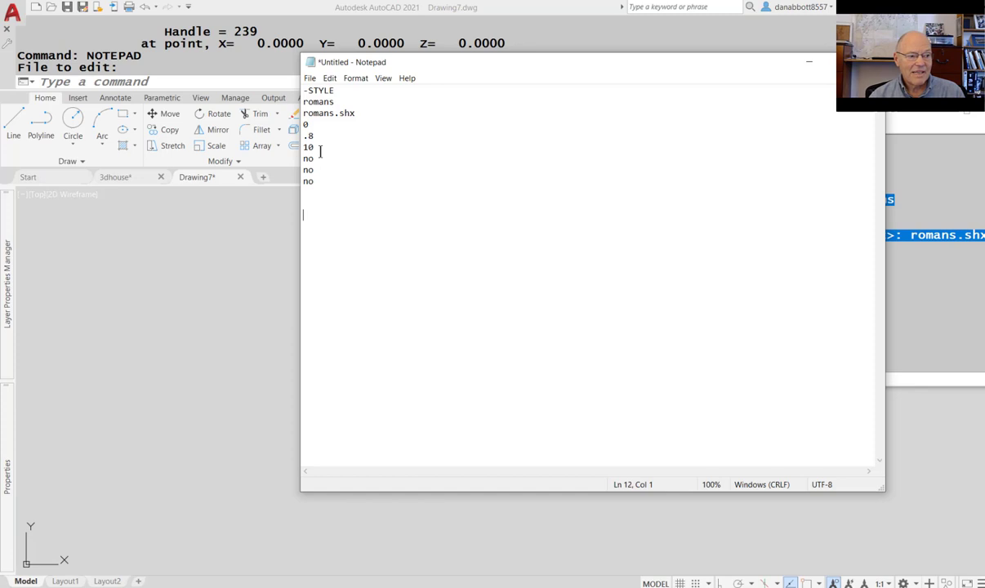
key(BackSpace)
key(BackSpace)
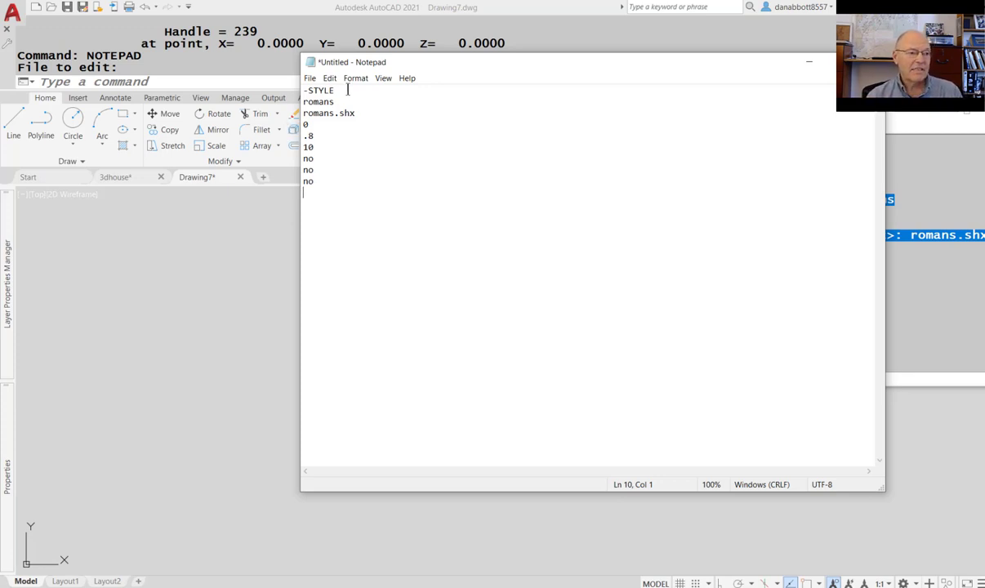
click(303, 93)
drag(303, 94, 317, 244)
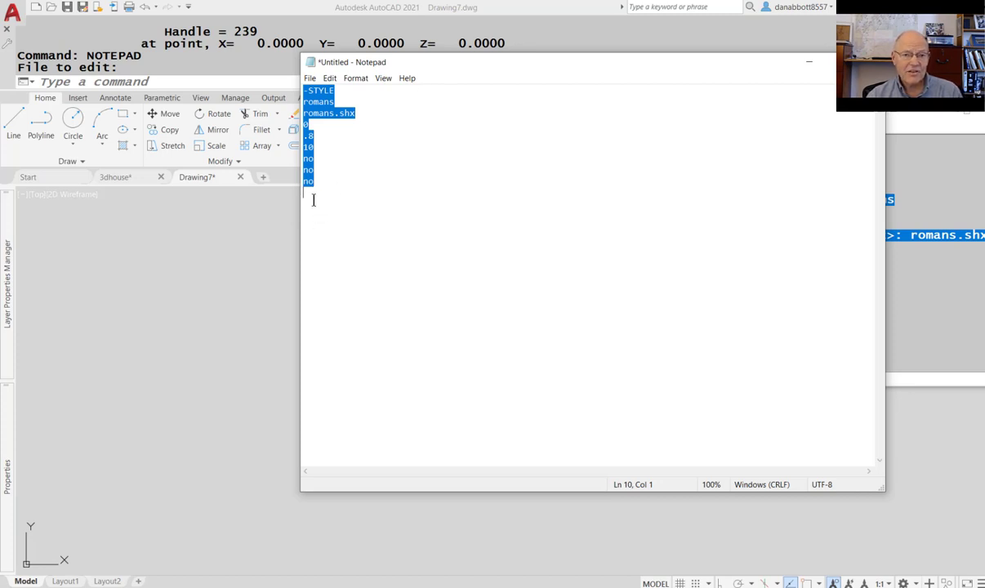
click(334, 186)
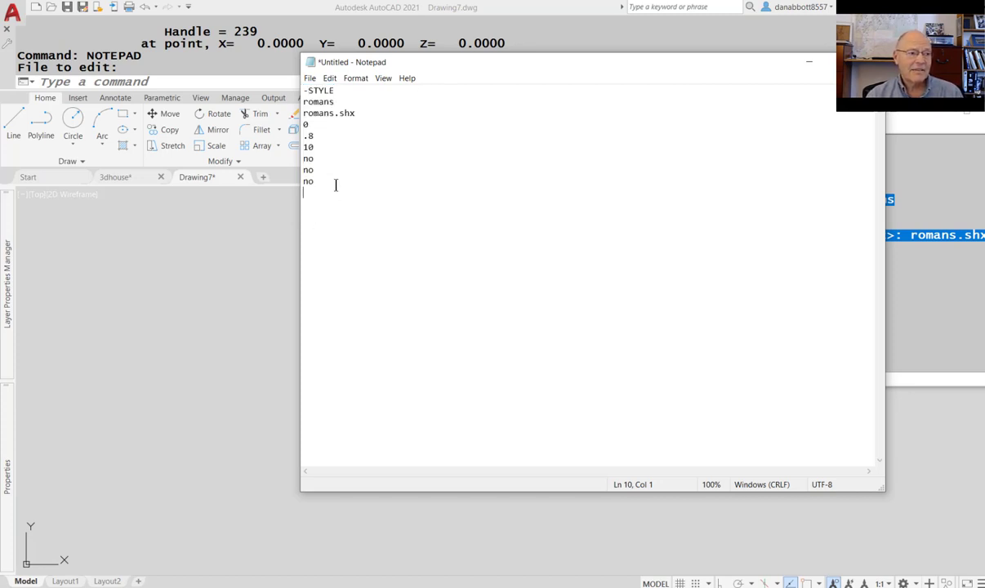
- Start saving the script as style.scr and browse to the Scripts folder under RdriveStudent, AEDD-260 CADManagement
click(310, 79)
click(330, 143)
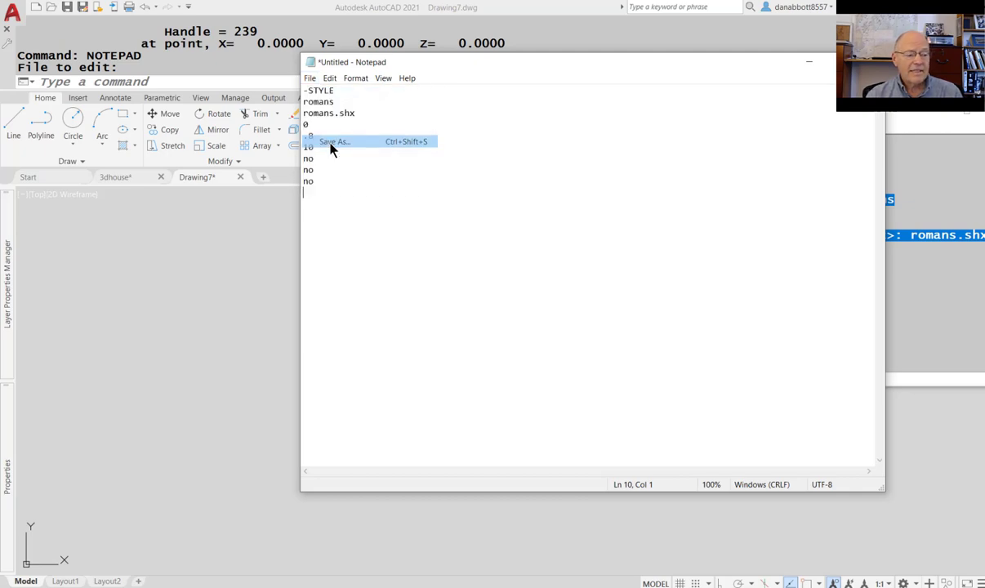
text(st)
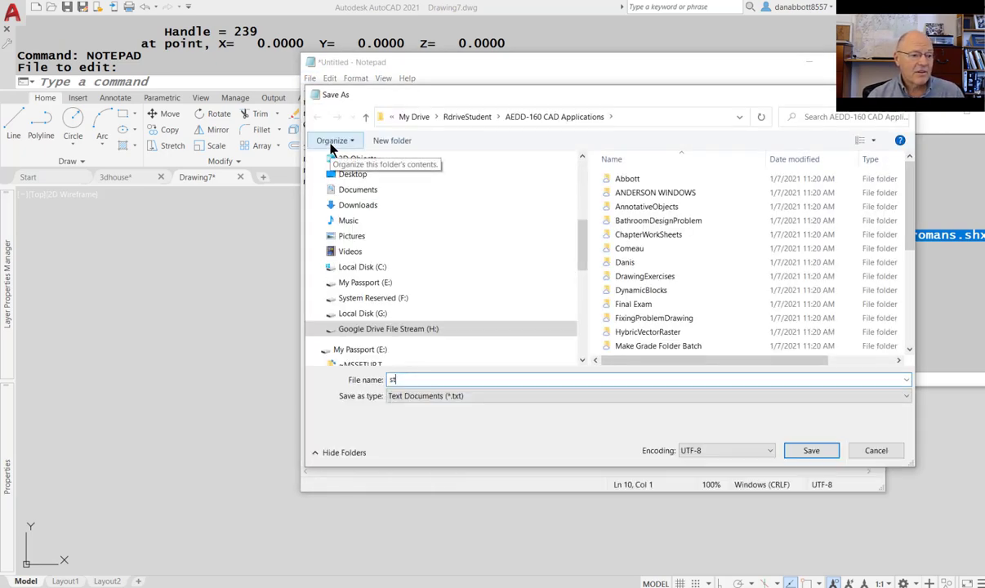
text(yle.scr)
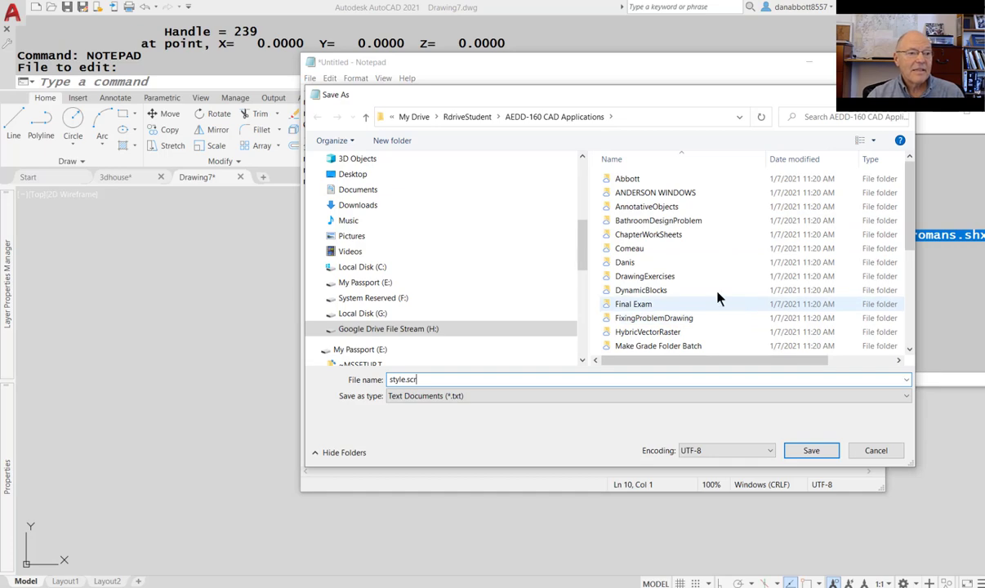
click(469, 118)
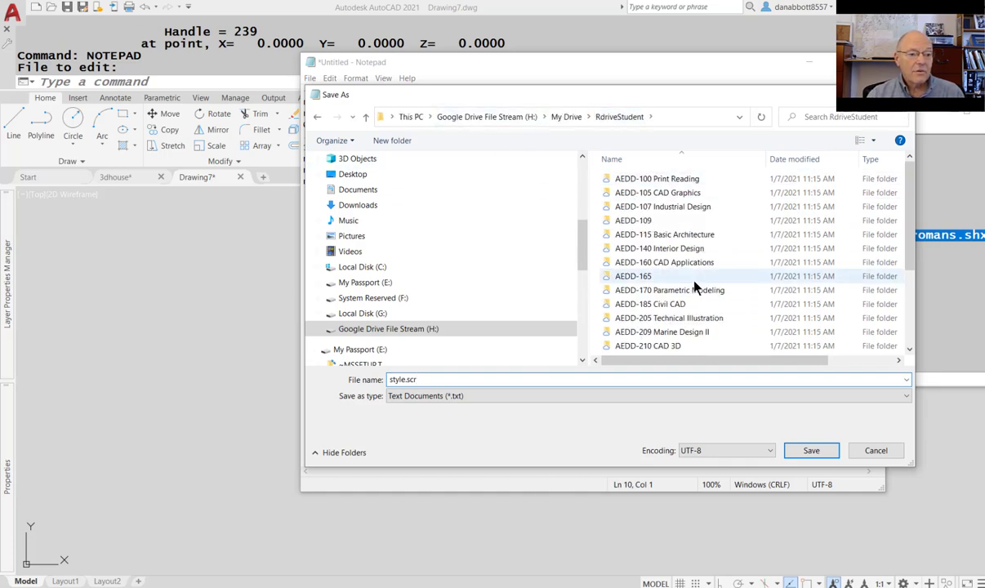
scroll(680, 265, down, 3)
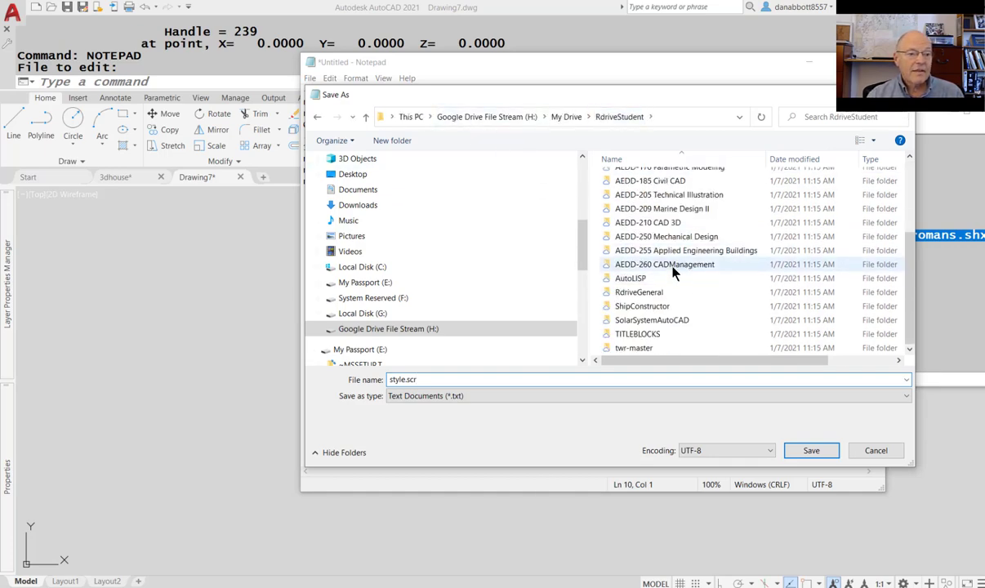
double_click(674, 266)
scroll(674, 272, down, 4)
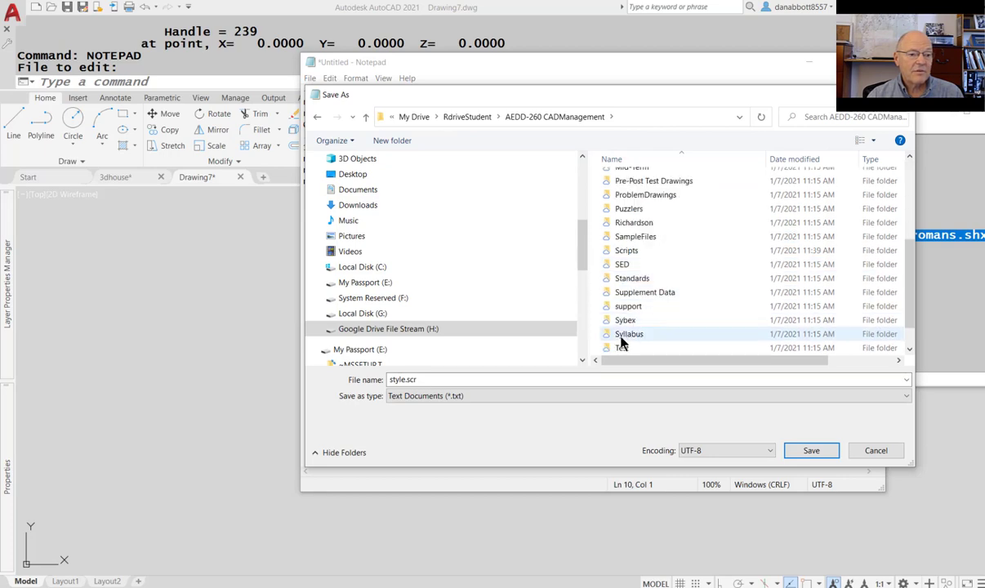
double_click(624, 250)
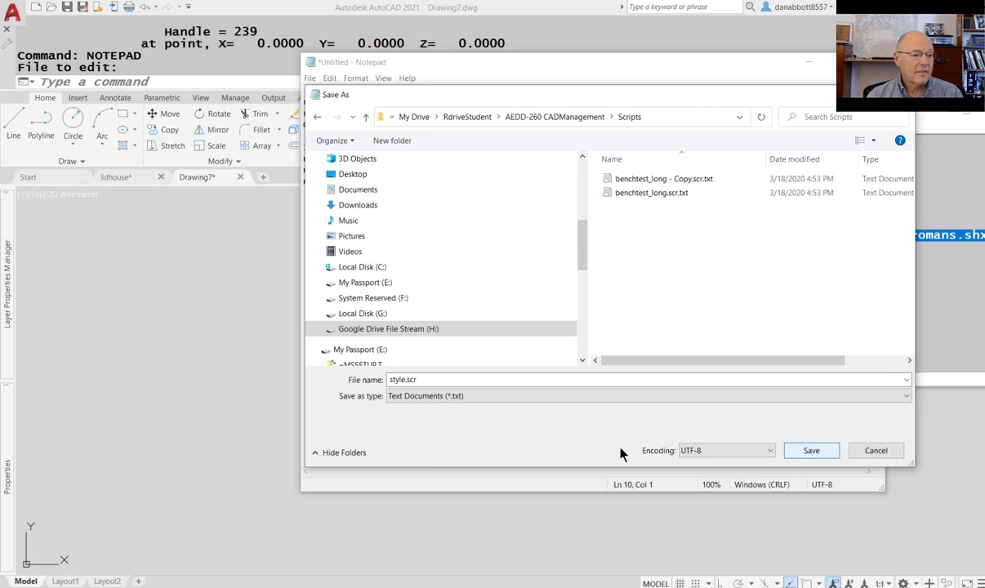
- Change the file name to TextStyle.scr and save the script in the Scripts folder
click(390, 379)
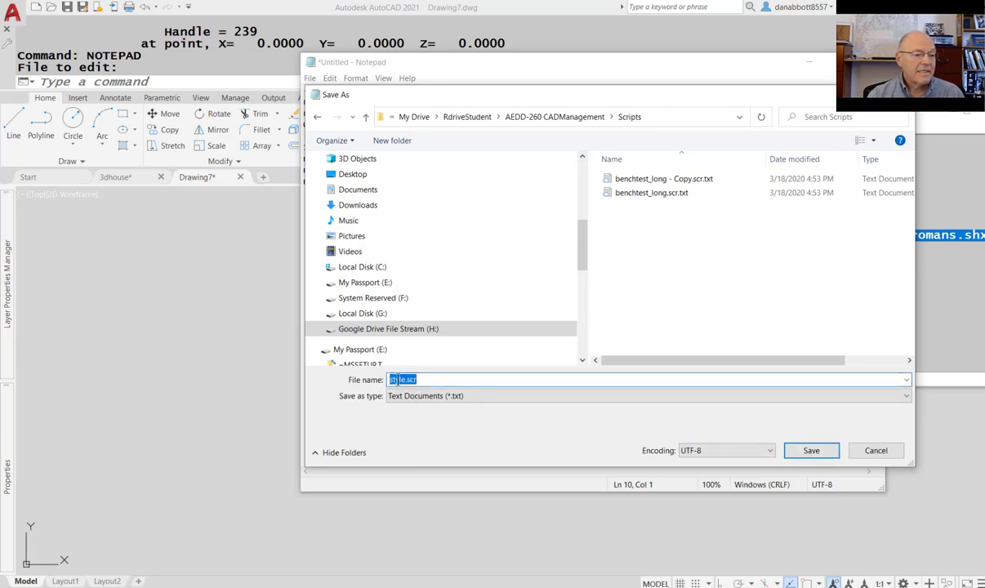
click(398, 379)
text(Text)
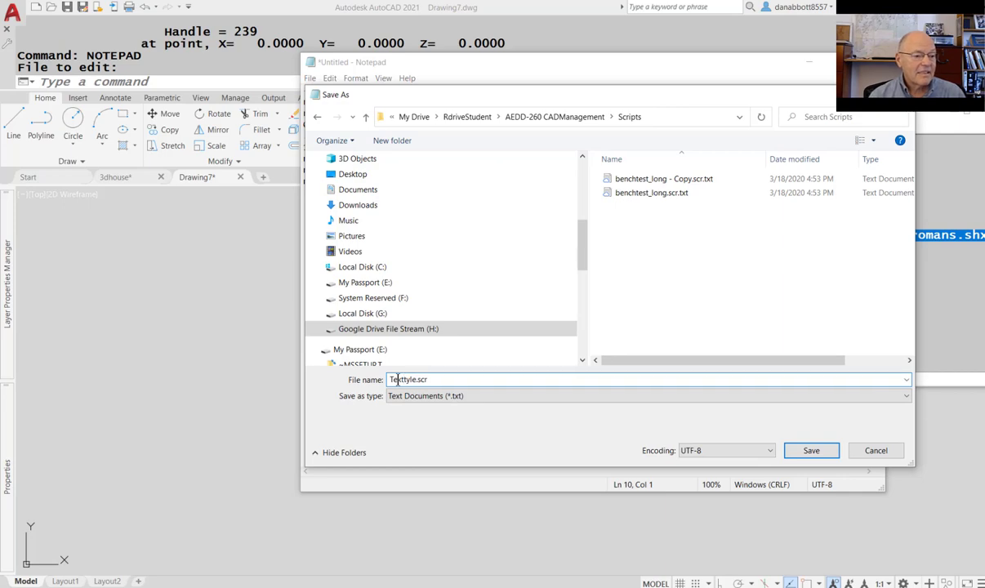
text(S)
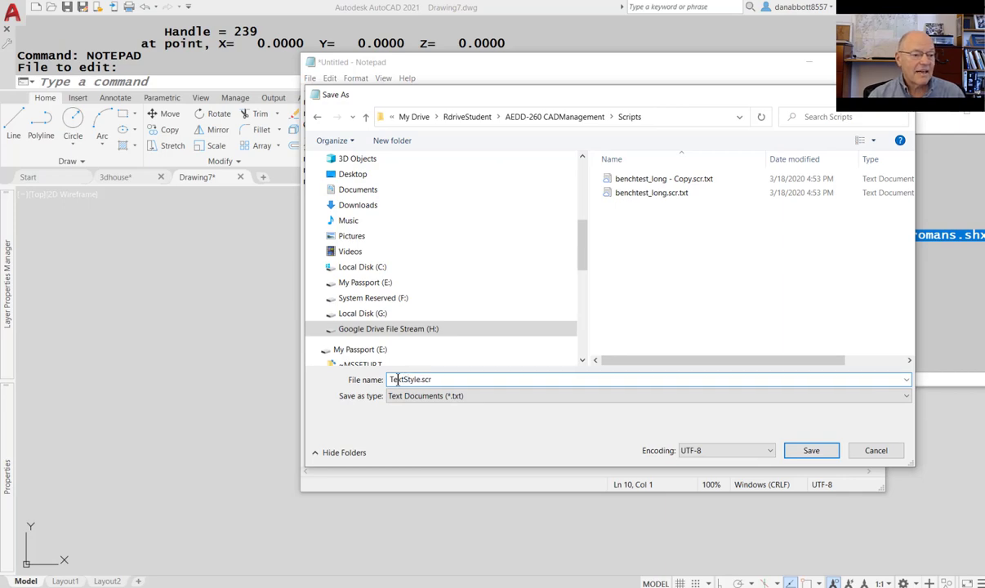
click(809, 452)
- Switch to AutoCAD and check the romans text style's font and effects settings in Drawing7, leaving them unmodified
click(213, 384)
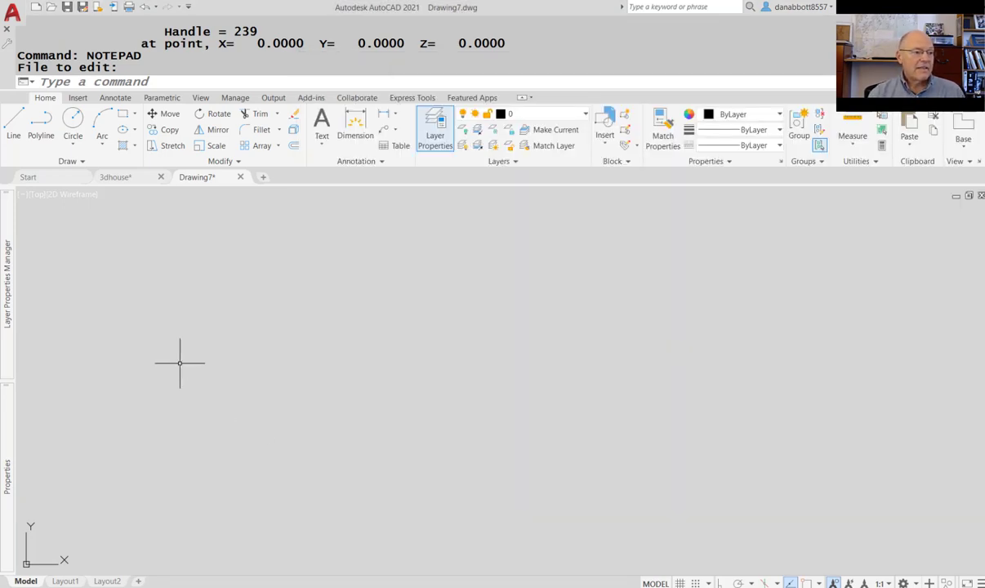
key(Escape)
text(st)
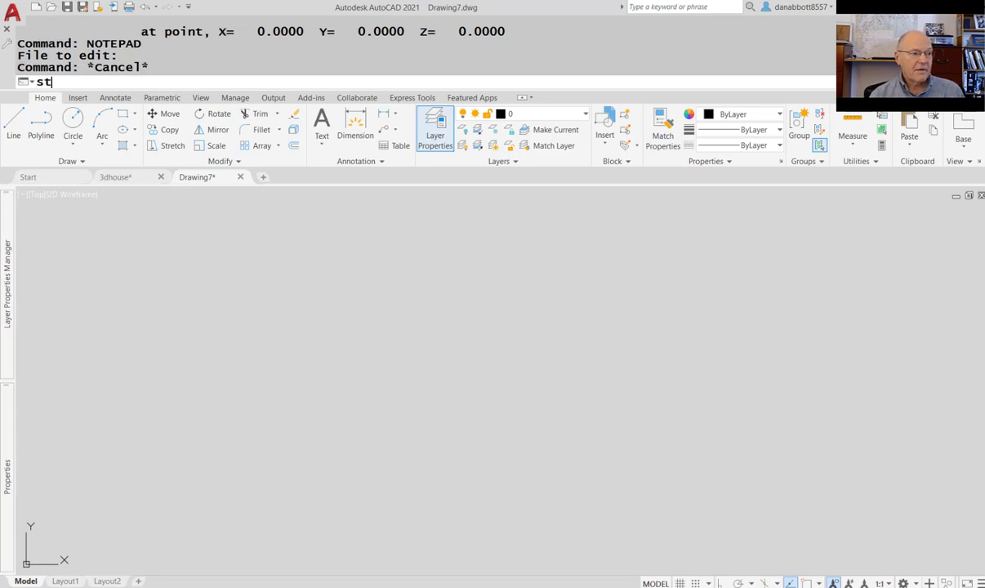
key(Return)
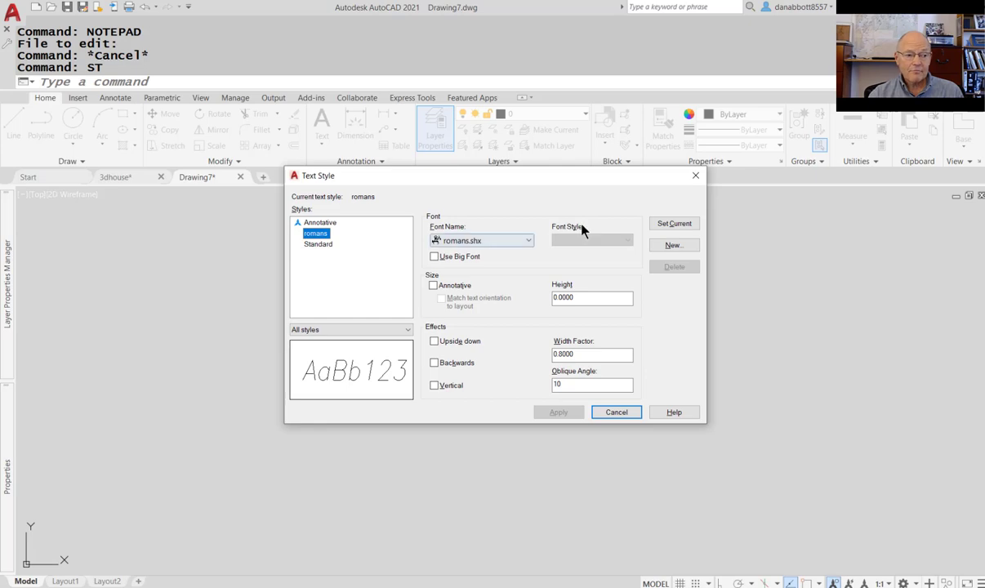
click(696, 178)
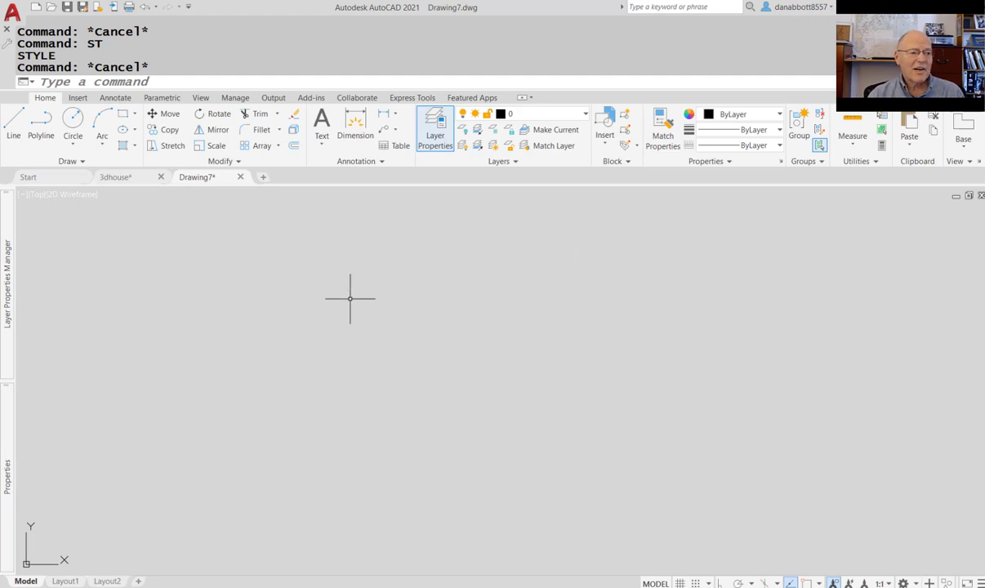
- Create a new drawing and check which text styles it contains
click(265, 178)
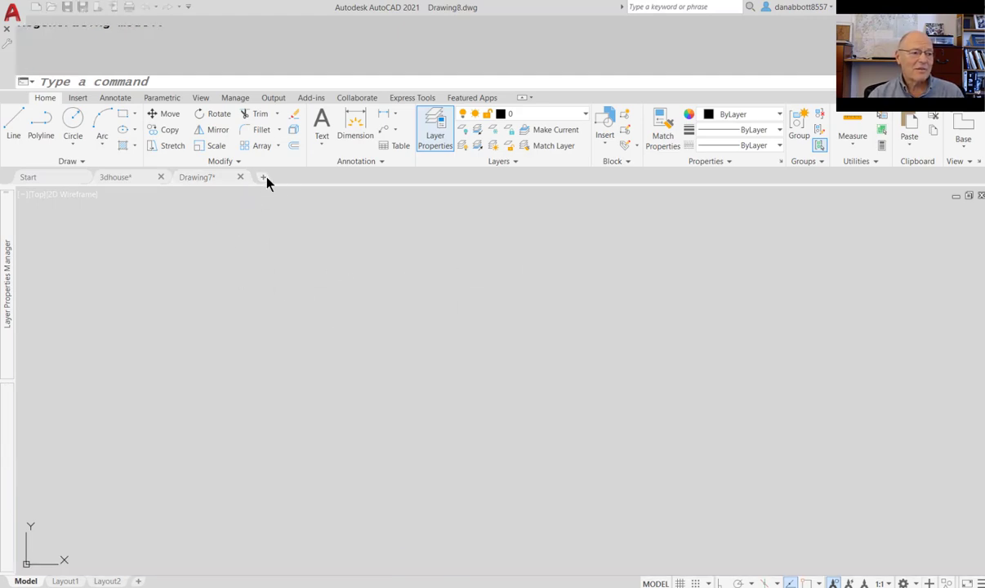
text(st)
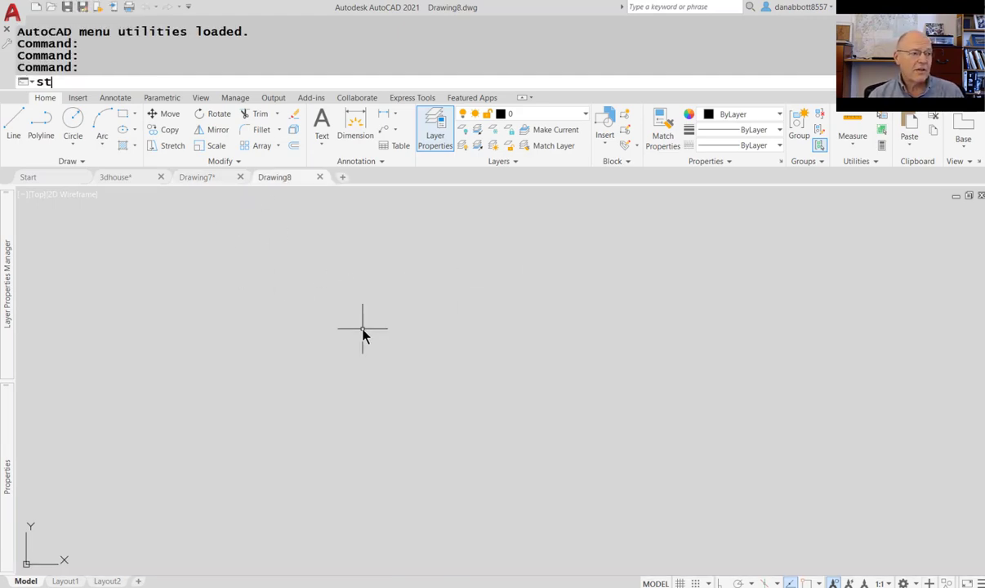
key(Return)
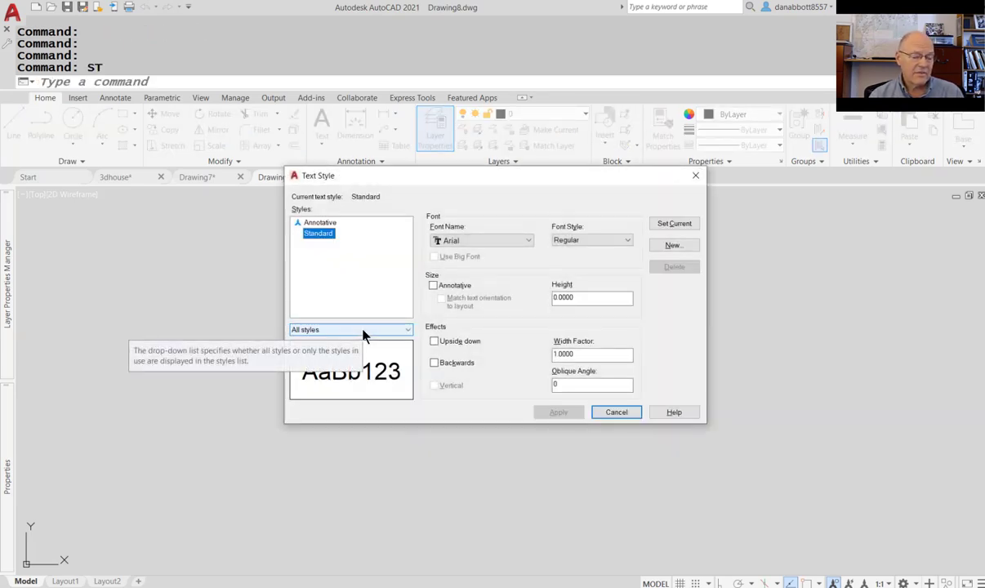
key(Escape)
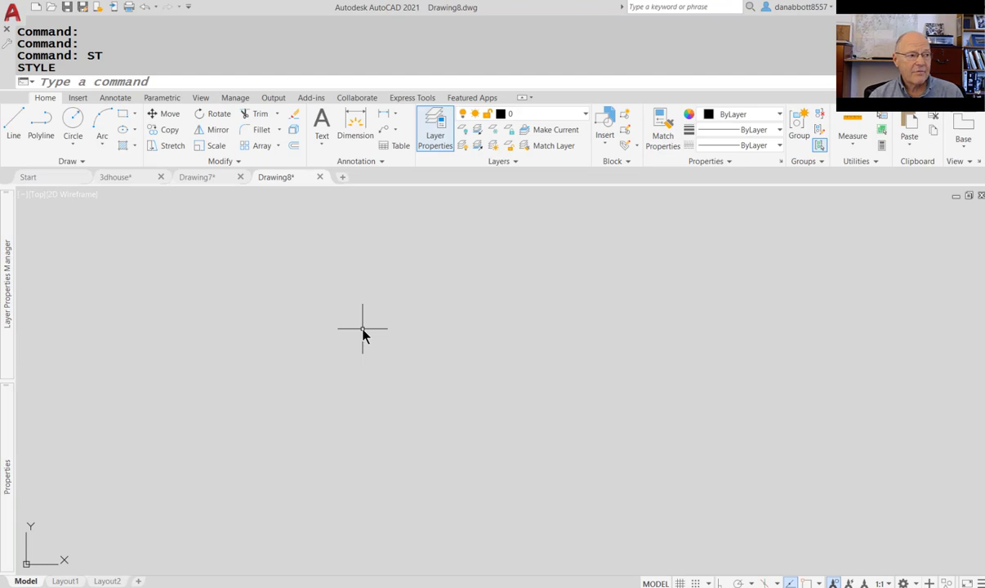
- Run the script file TextStyle.scr from My Drive, RdriveStudent, AEDD-260 CADManagement, Scripts in the new drawing
text(script)
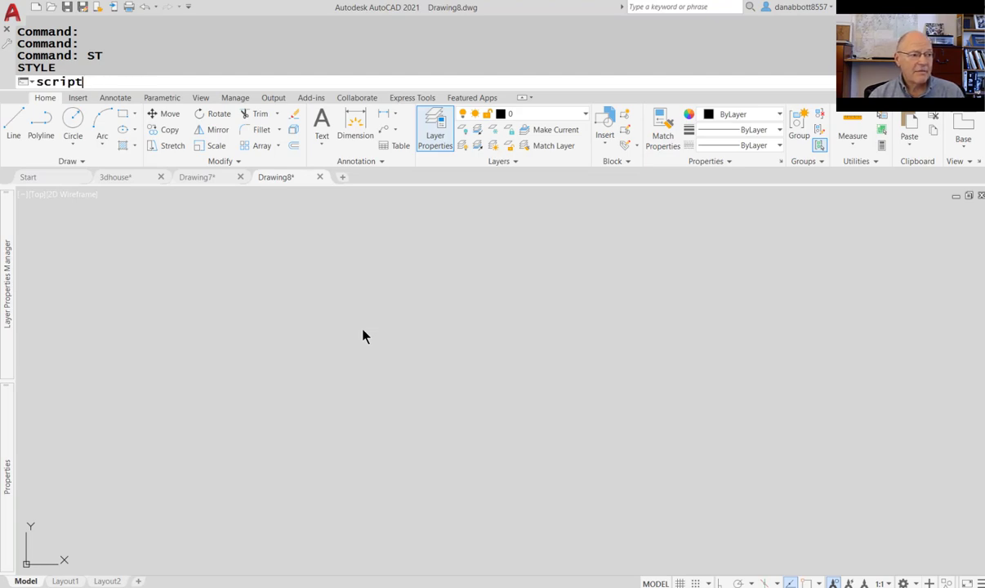
key(Return)
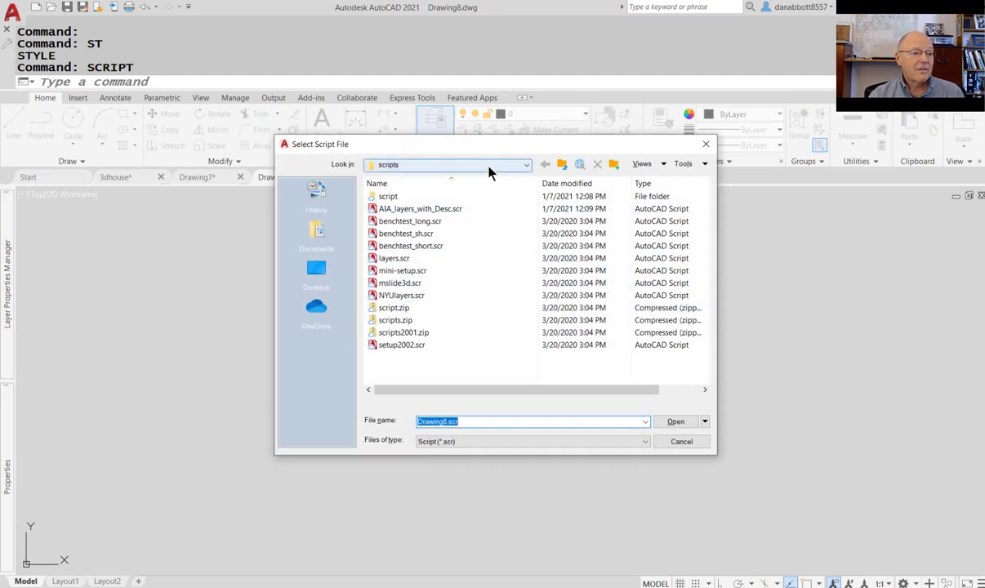
click(490, 165)
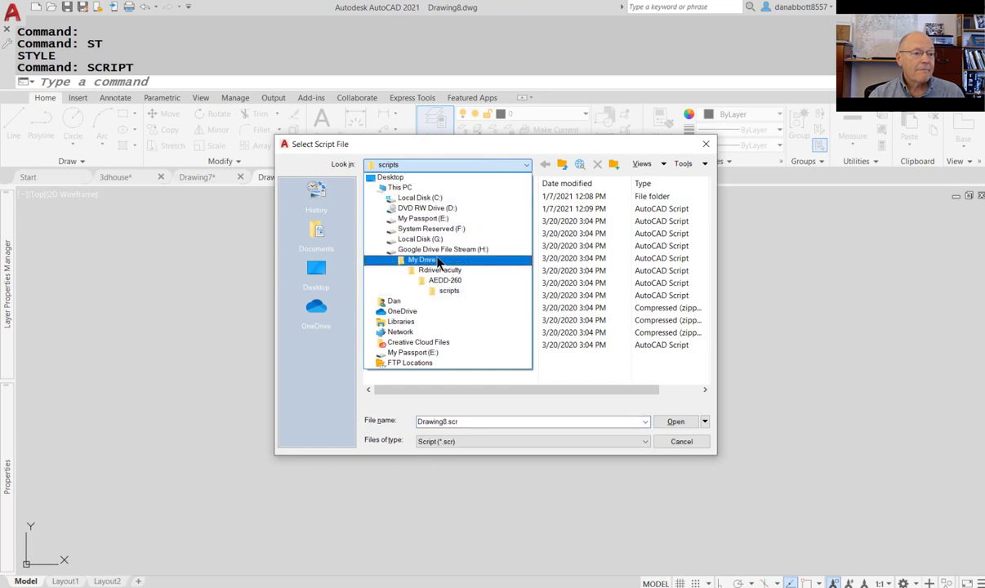
click(436, 260)
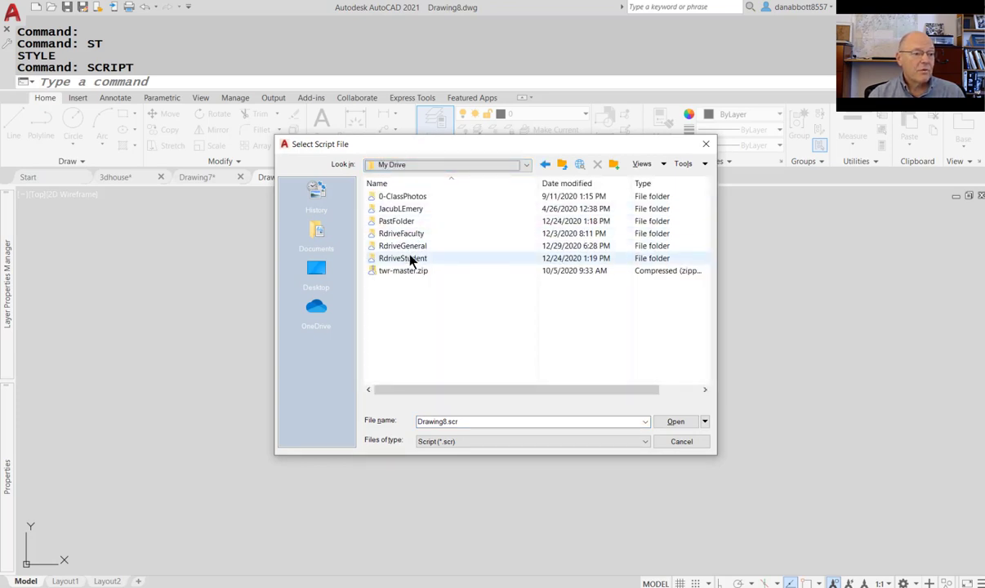
double_click(404, 258)
scroll(500, 278, down, 2)
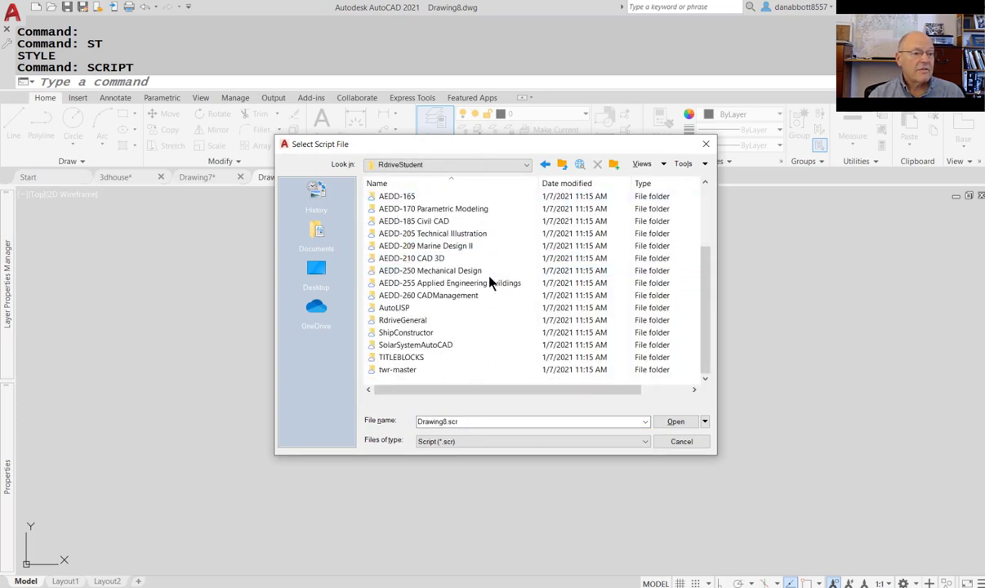
double_click(472, 294)
scroll(401, 360, down, 2)
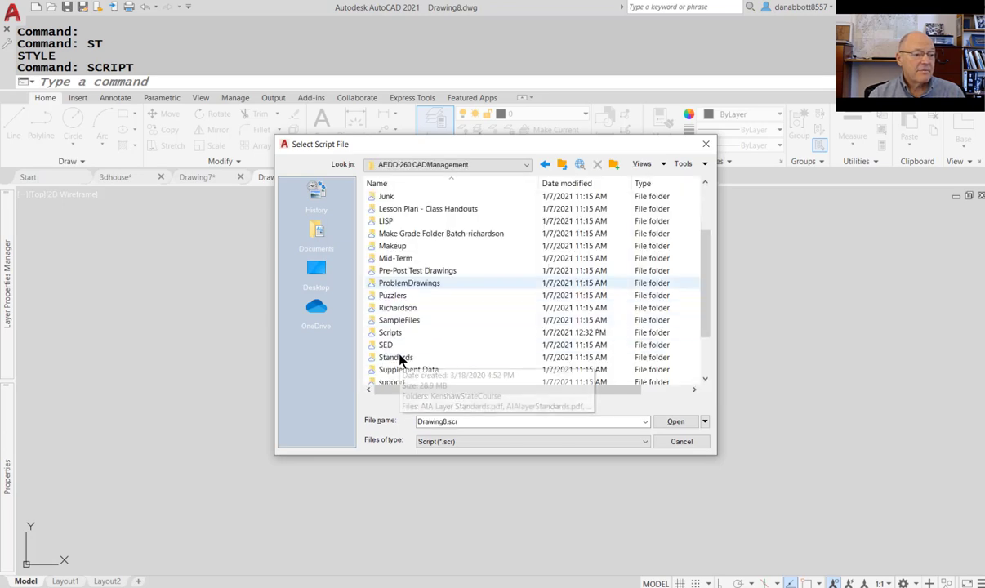
double_click(392, 337)
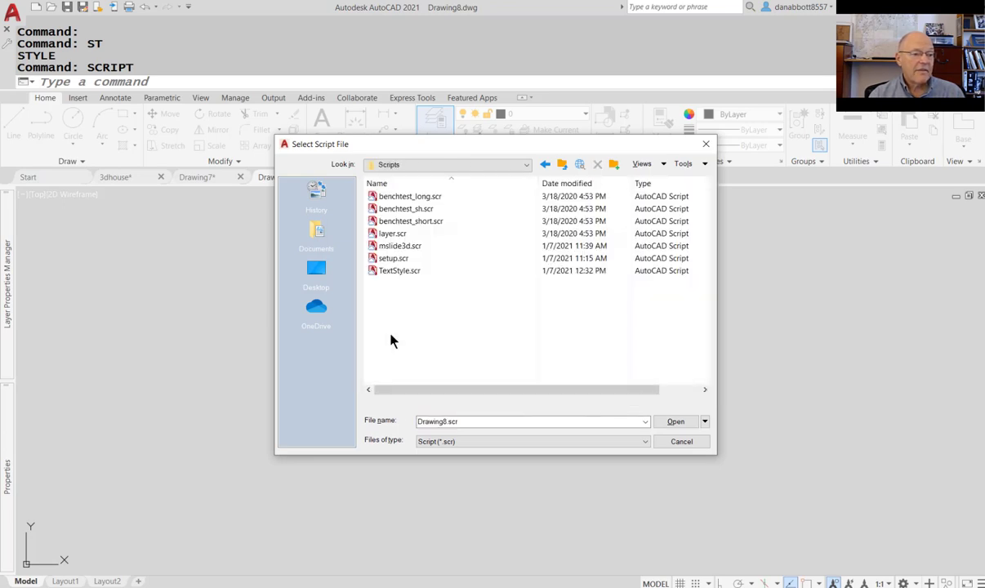
click(397, 274)
double_click(396, 272)
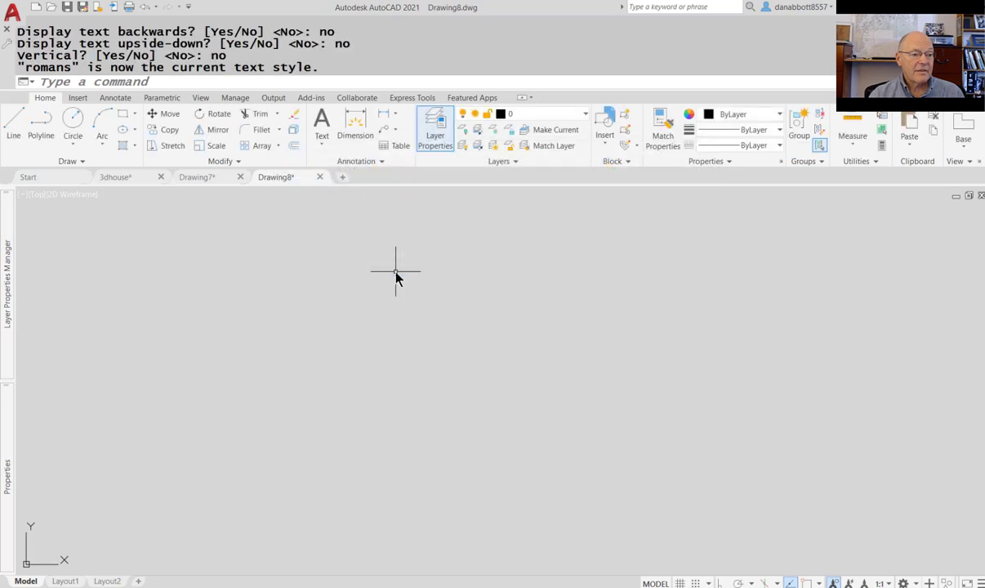
- Check the romans text style's font, width factor and oblique angle in Drawing8, leaving the settings unmodified
text(st)
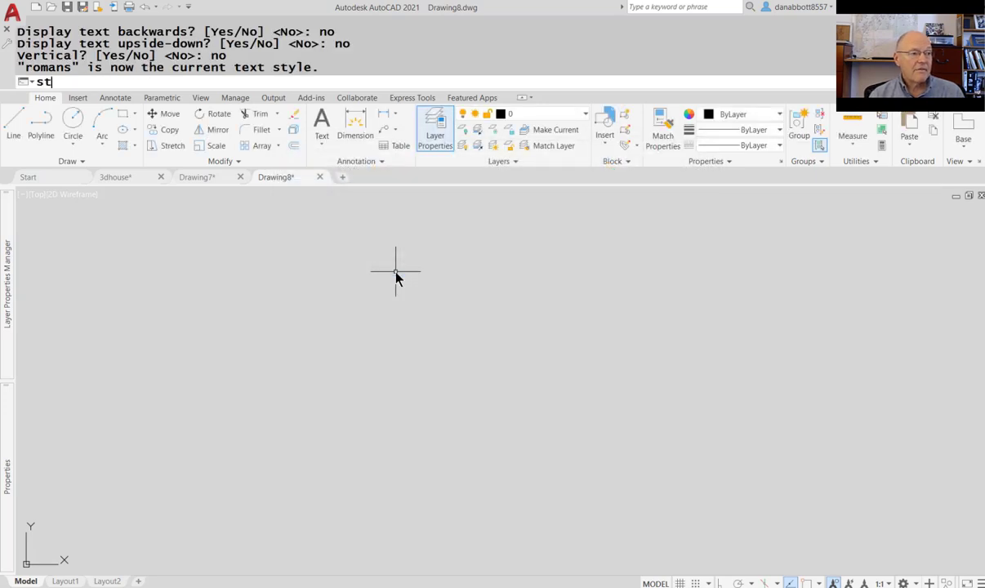
key(Return)
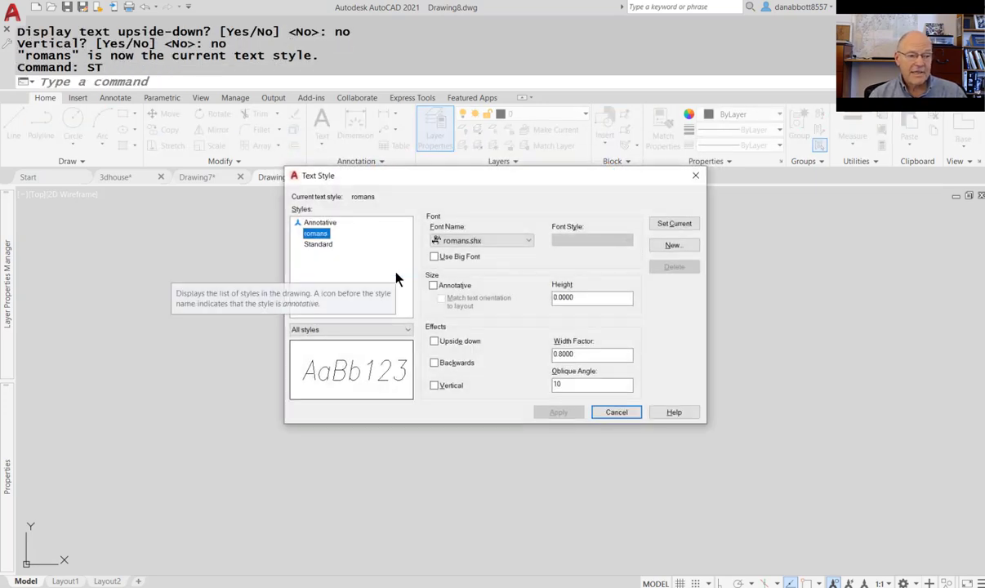
key(Escape)
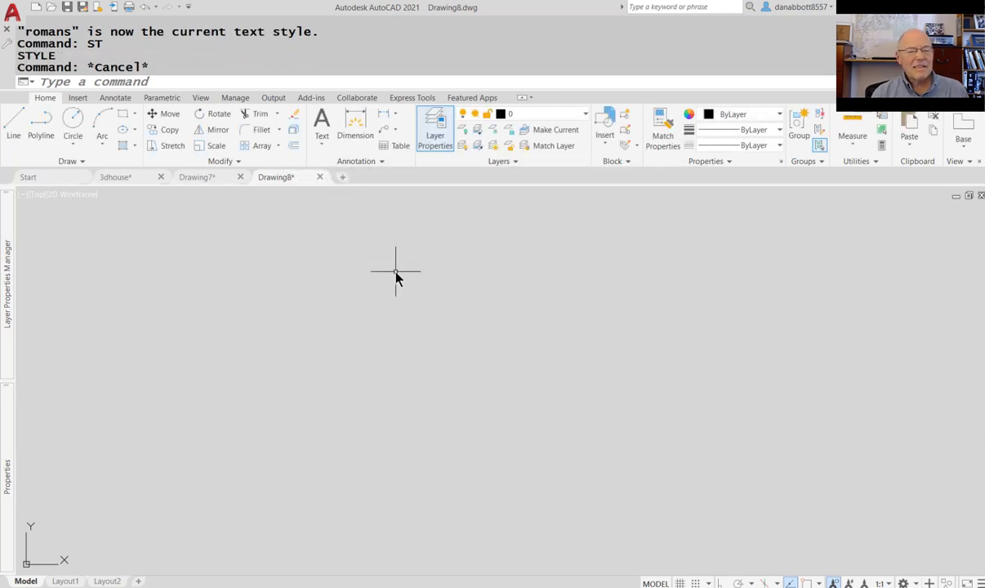
- Start the command-line version of the text style command (-STYLE) and name the new style arial
text(-s)
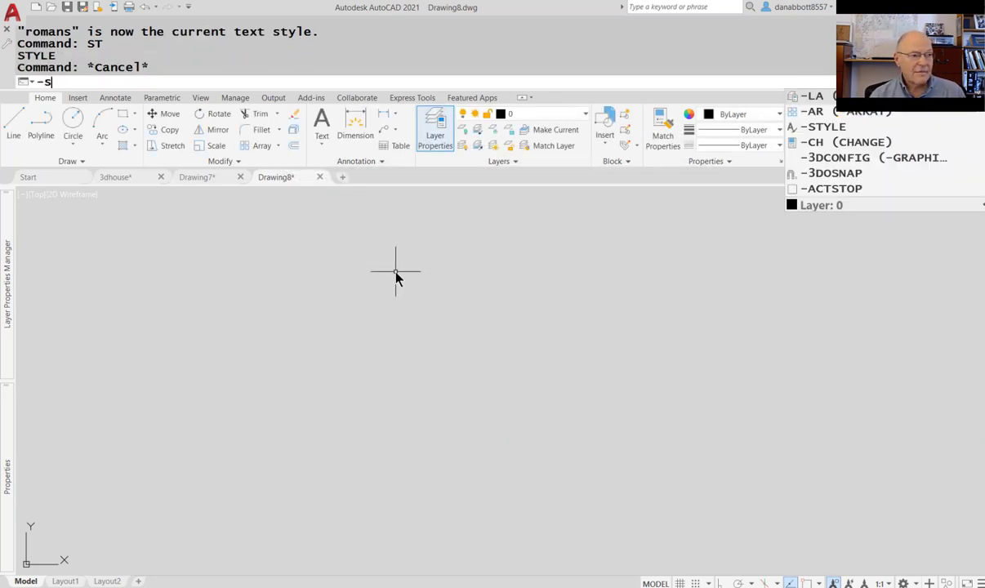
text(tayl)
key(BackSpace)
key(BackSpace)
key(BackSpace)
key(BackSpace)
key(BackSpace)
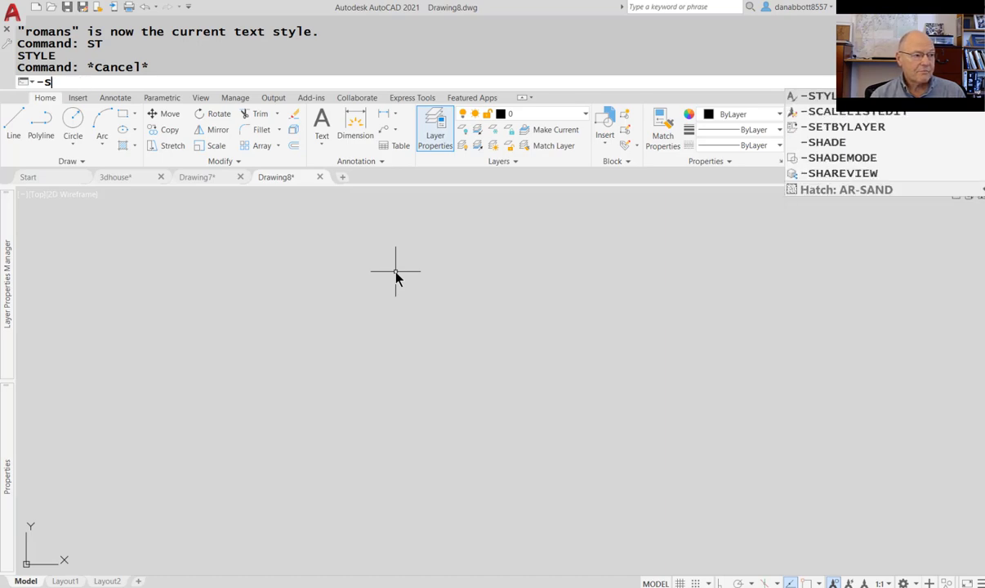
text(tyl)
key(Return)
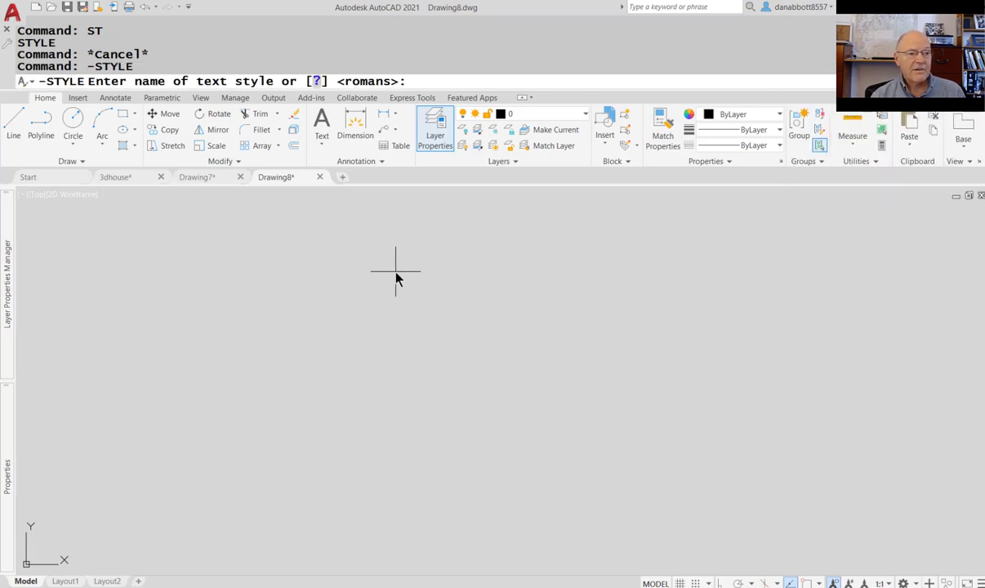
text(aira)
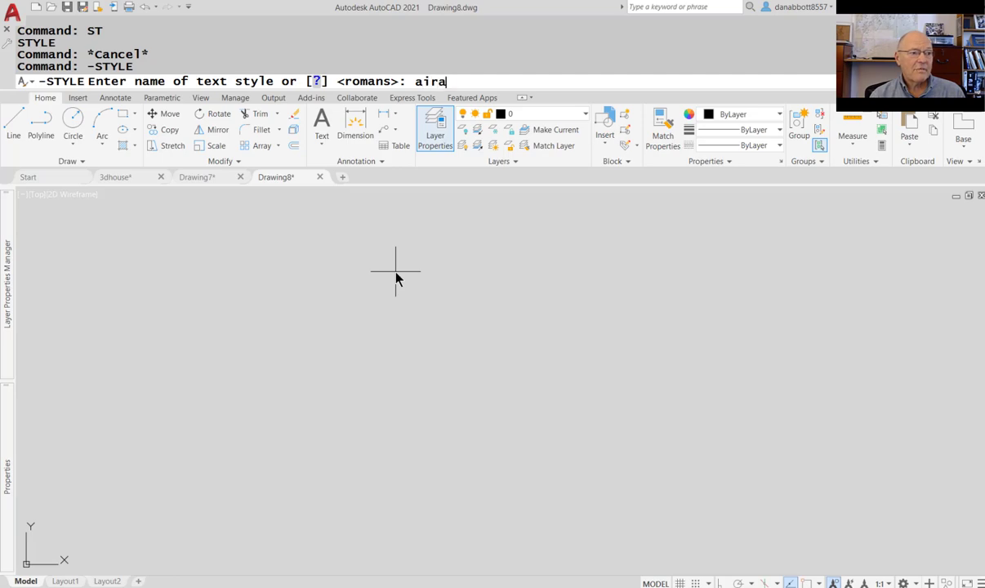
key(BackSpace)
key(BackSpace)
key(BackSpace)
key(BackSpace)
text(arial)
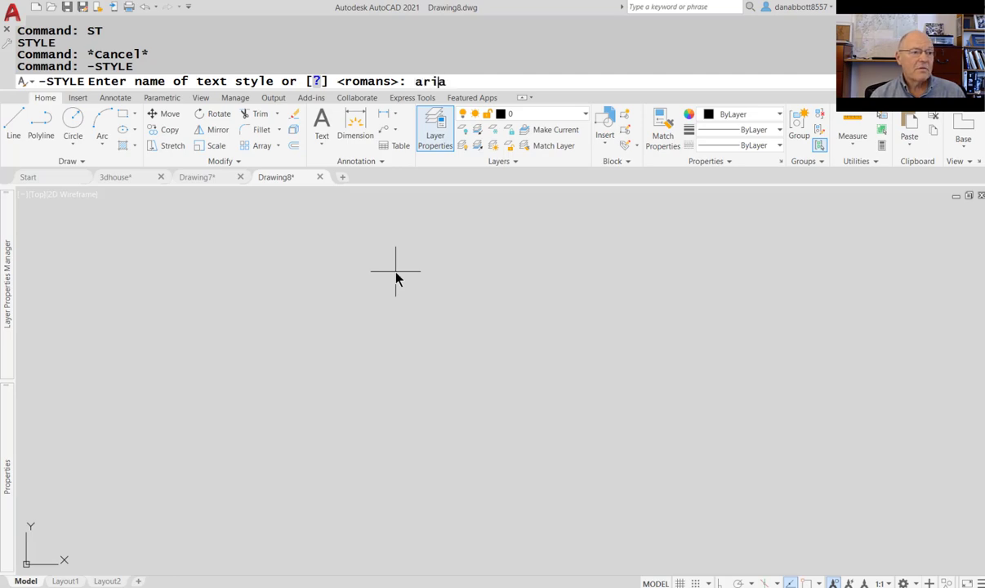
key(Return)
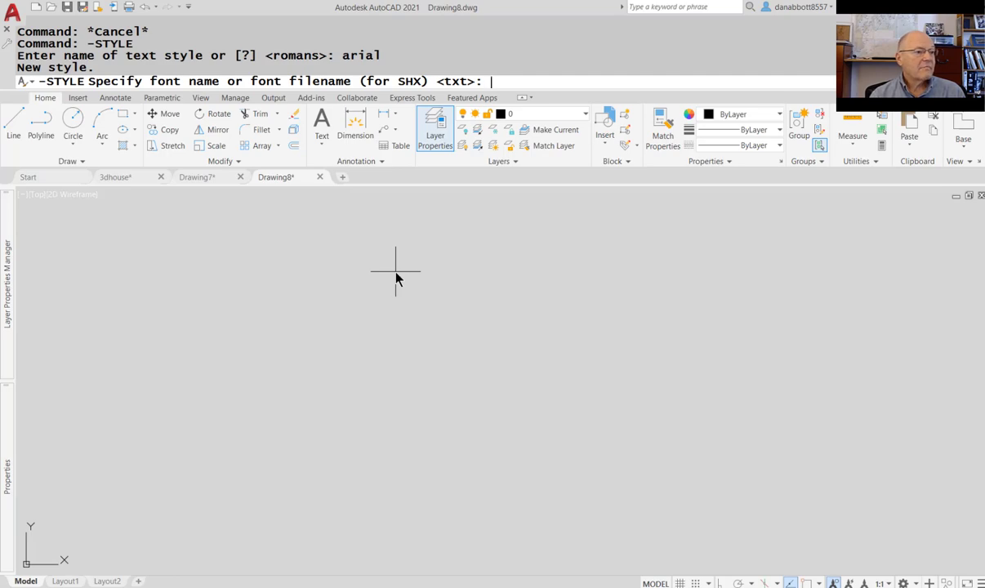
- Assign the arial.ttf font to the new style and make it annotative without matching text orientation to the layout
text(ari)
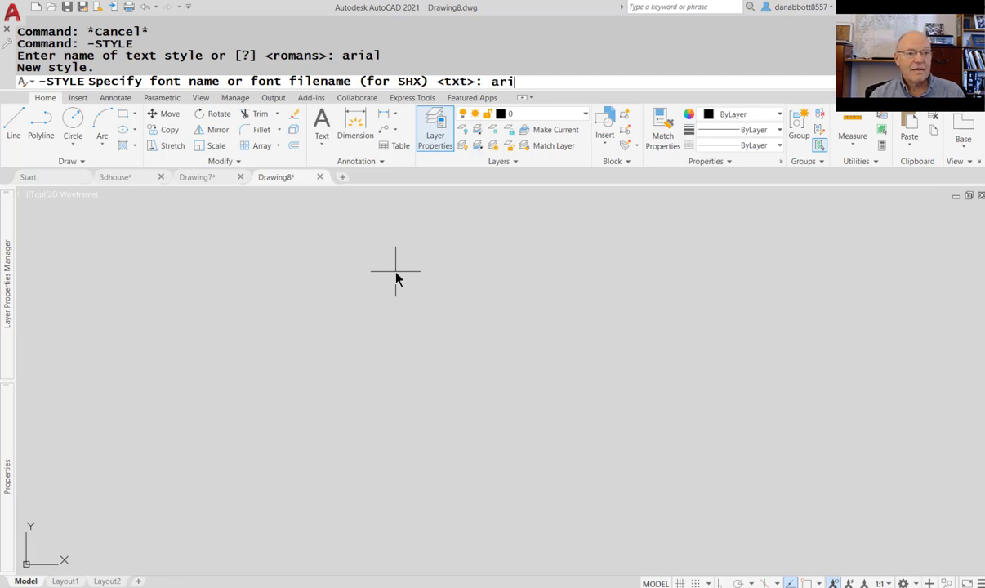
text(al.ttf)
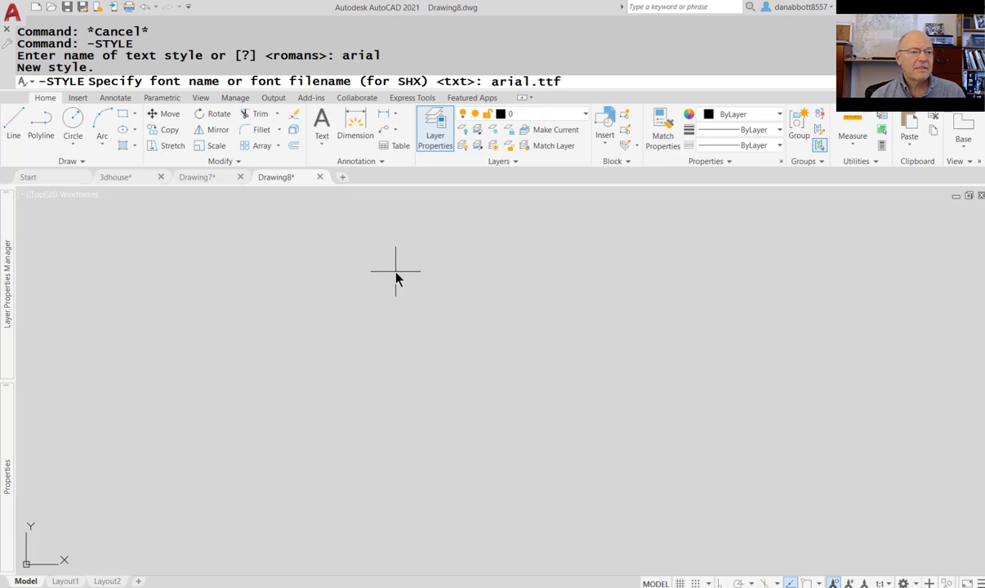
key(Return)
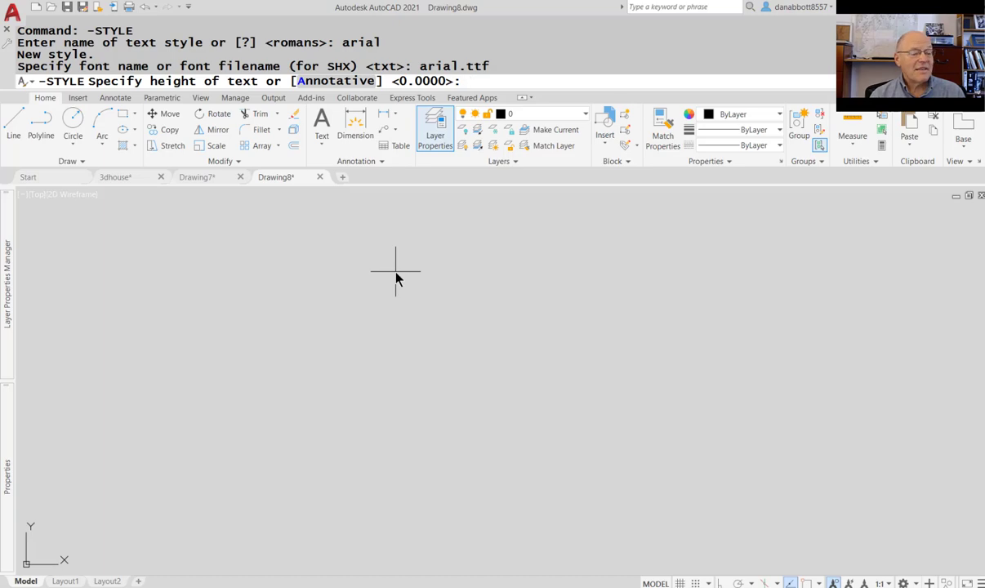
text(a)
key(Return)
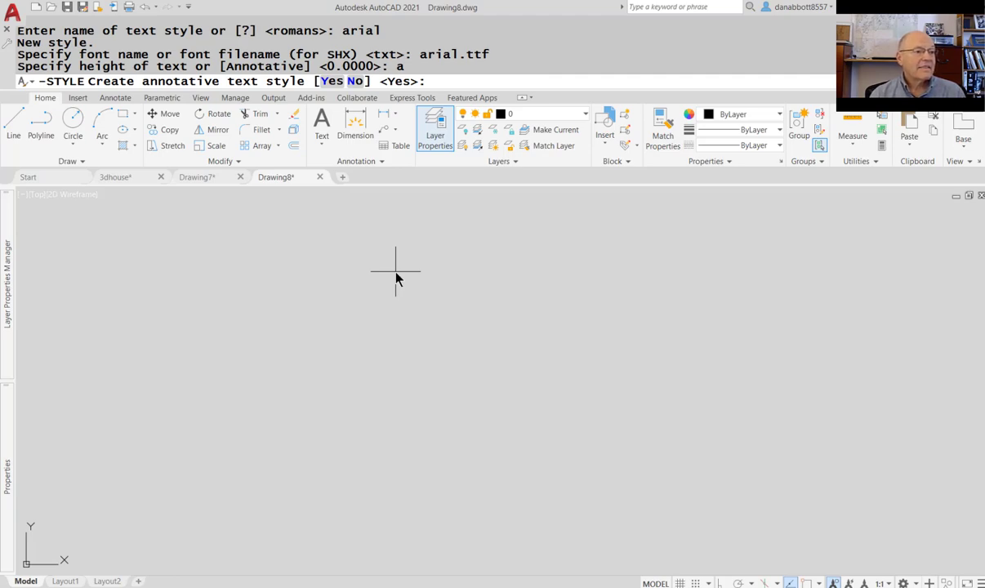
text(y)
key(Return)
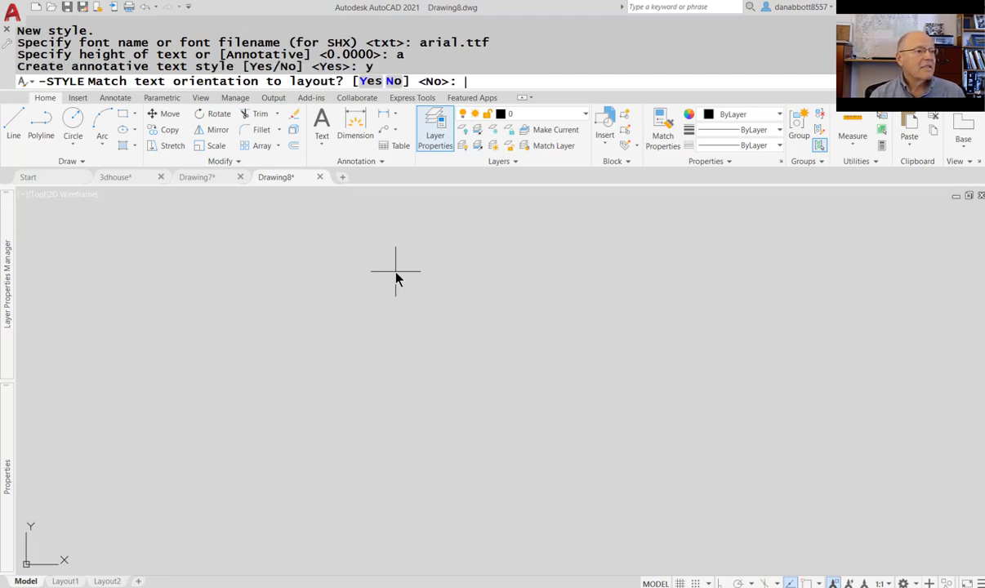
text(n)
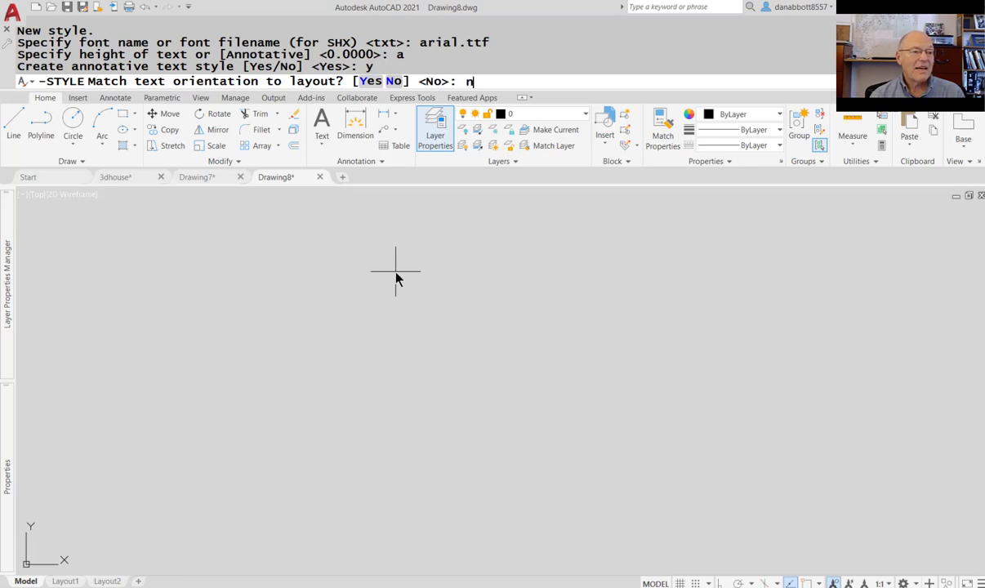
key(Return)
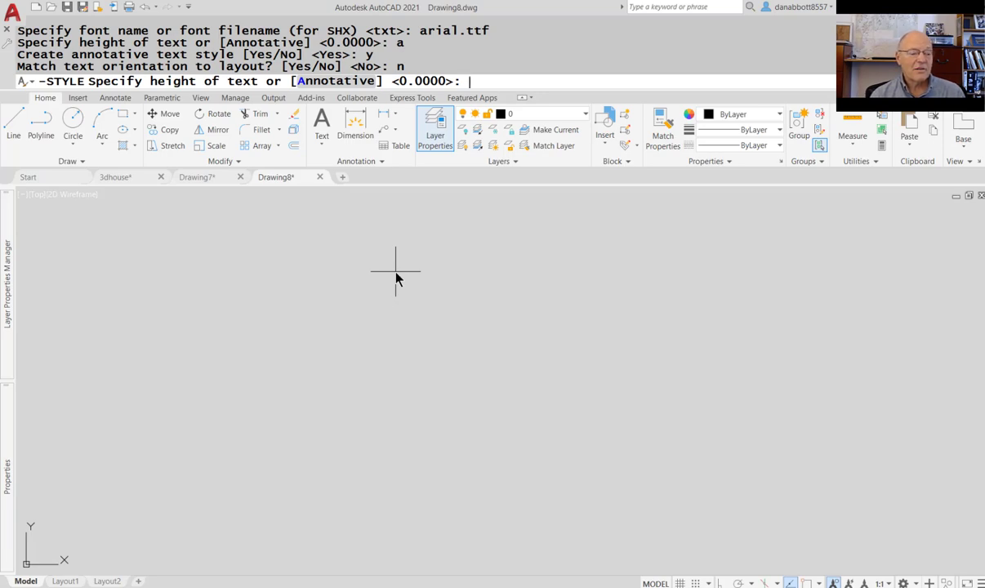
- Finish the arial style with default height 0, width factor 1, obliquing angle 0, and no backwards or upside-down text
key(Return)
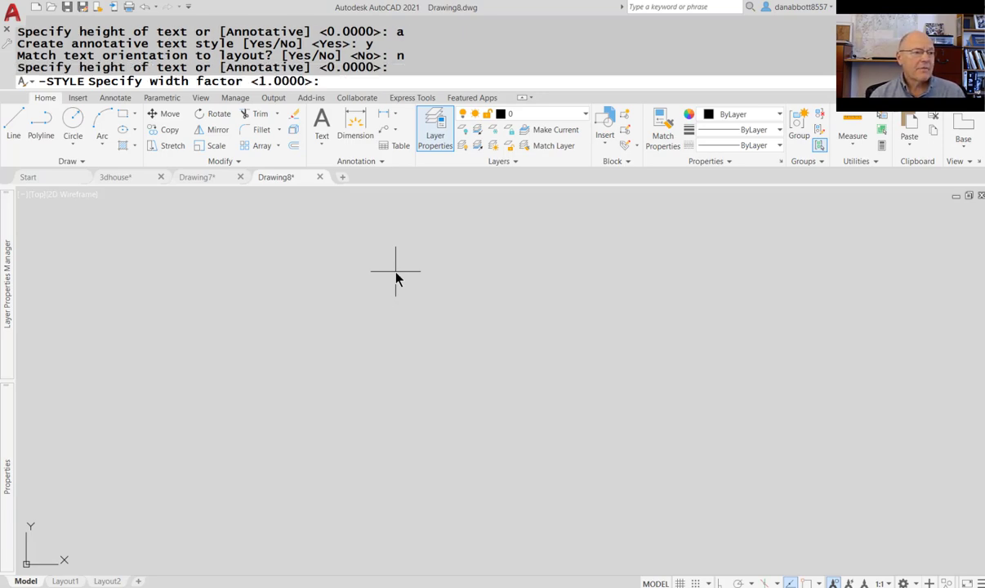
key(Return)
key(Return)
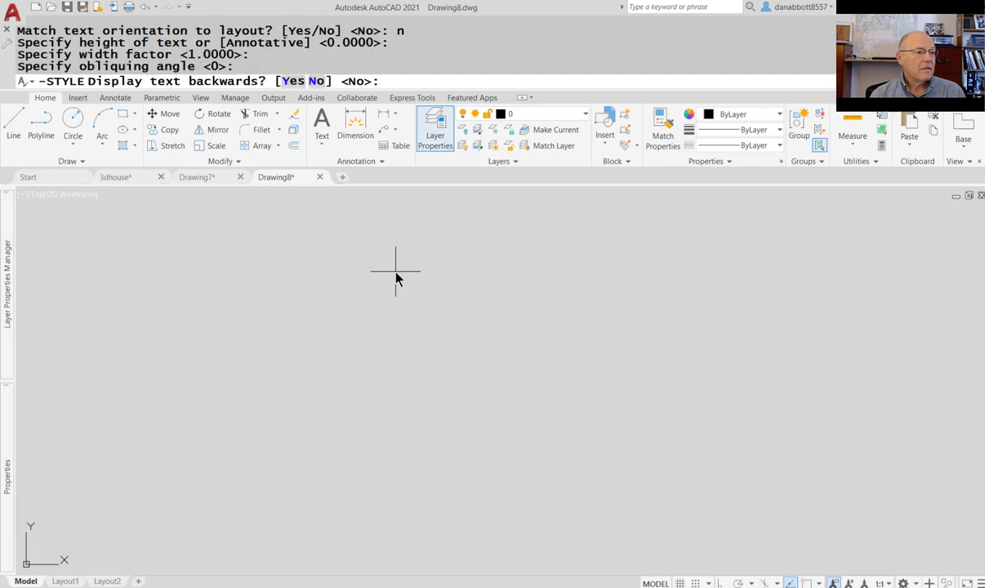
key(Return)
key(Return)
- Review the arial text style's font, annotative and effects settings, leaving them unmodified
text(st)
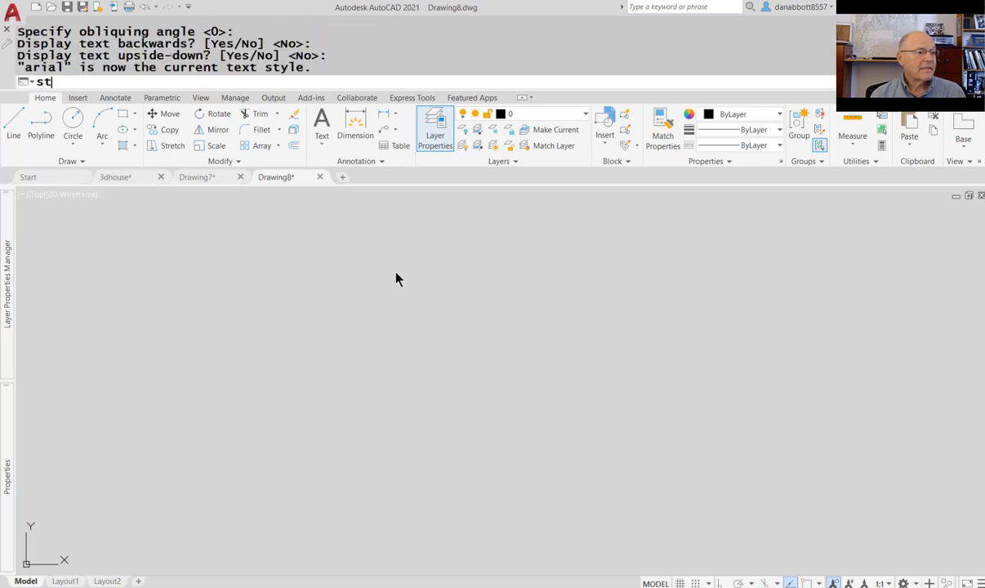
key(Return)
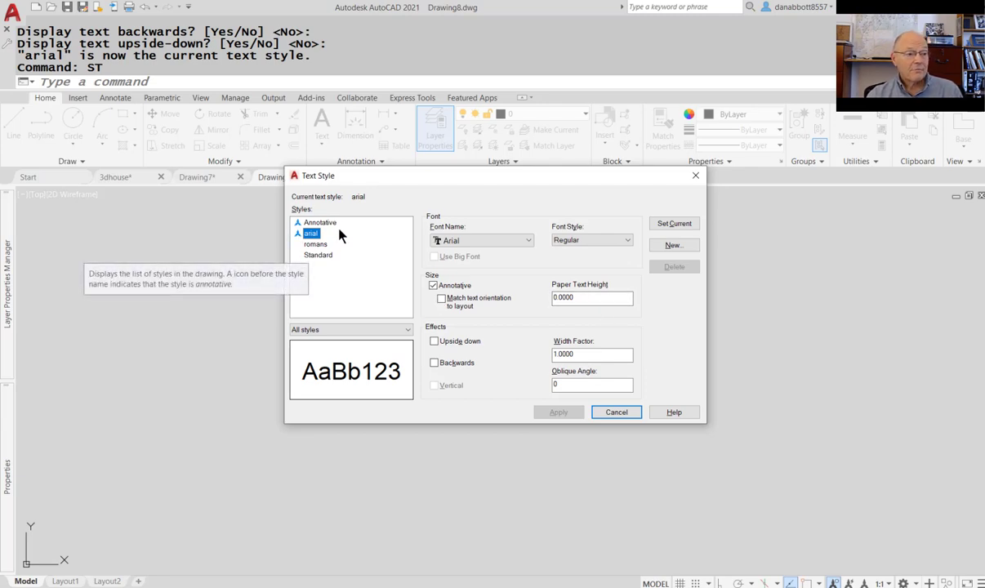
key(Escape)
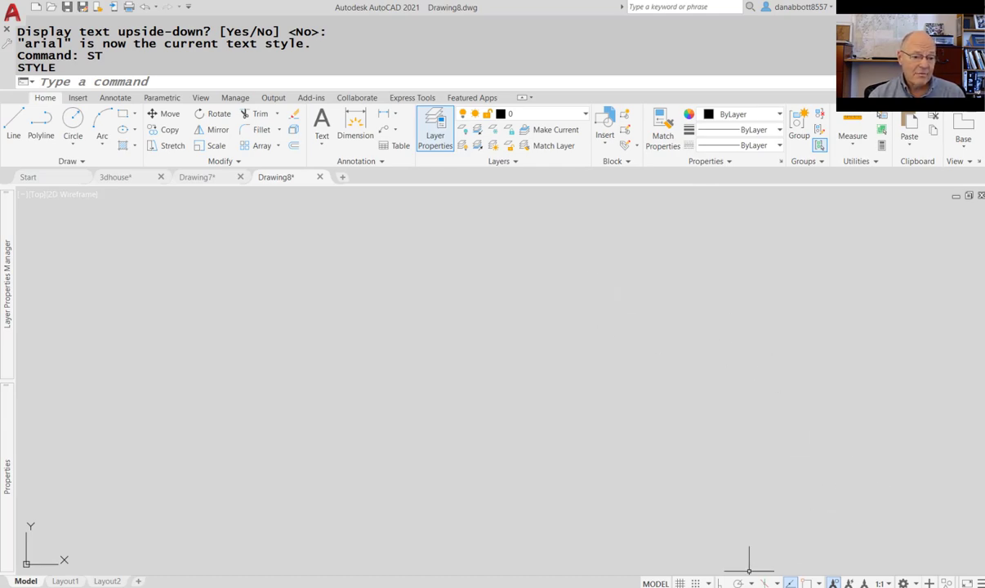
- Switch to TextStyle.scr in Notepad and insert an empty line after romans.shx
click(849, 576)
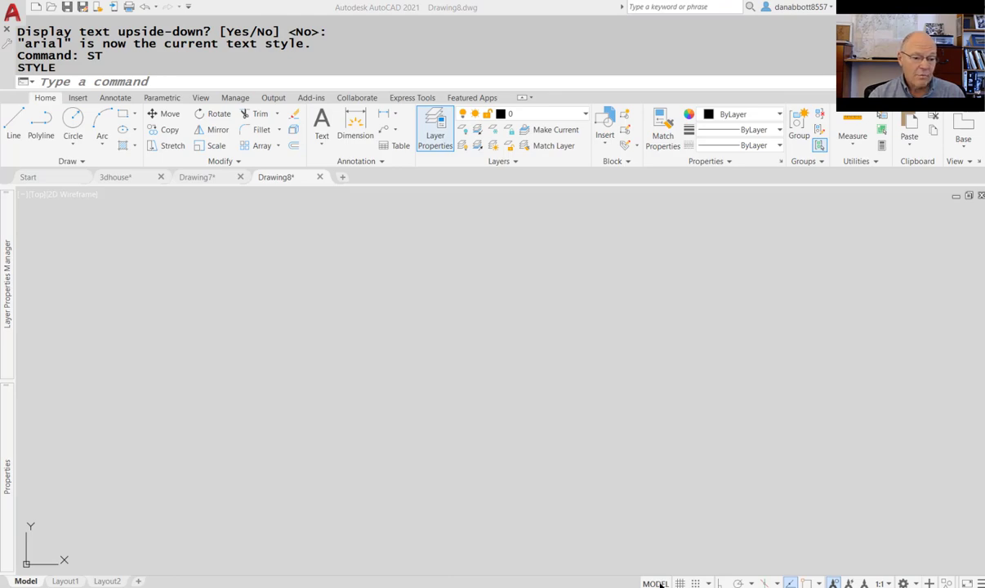
mouse_move(715, 587)
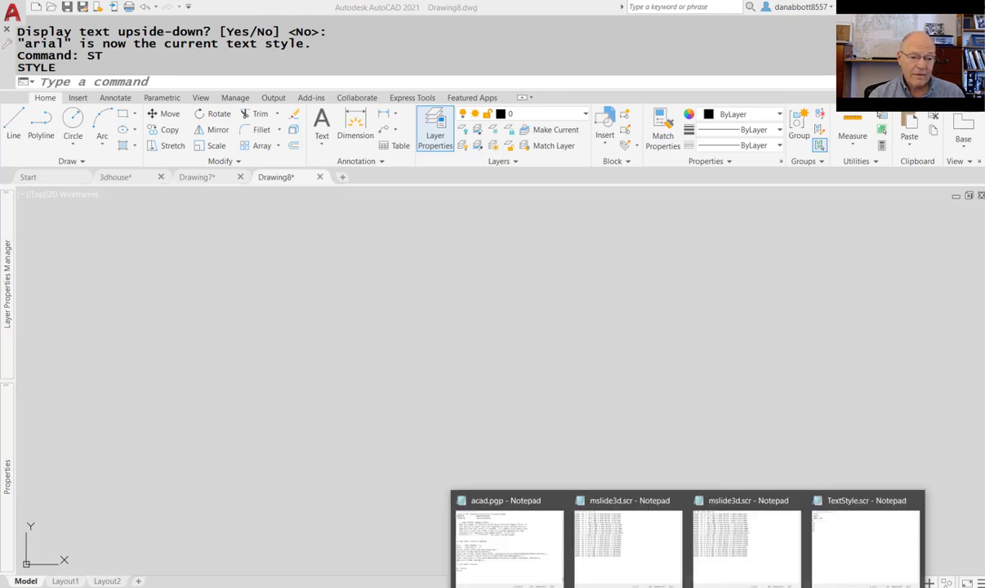
click(907, 535)
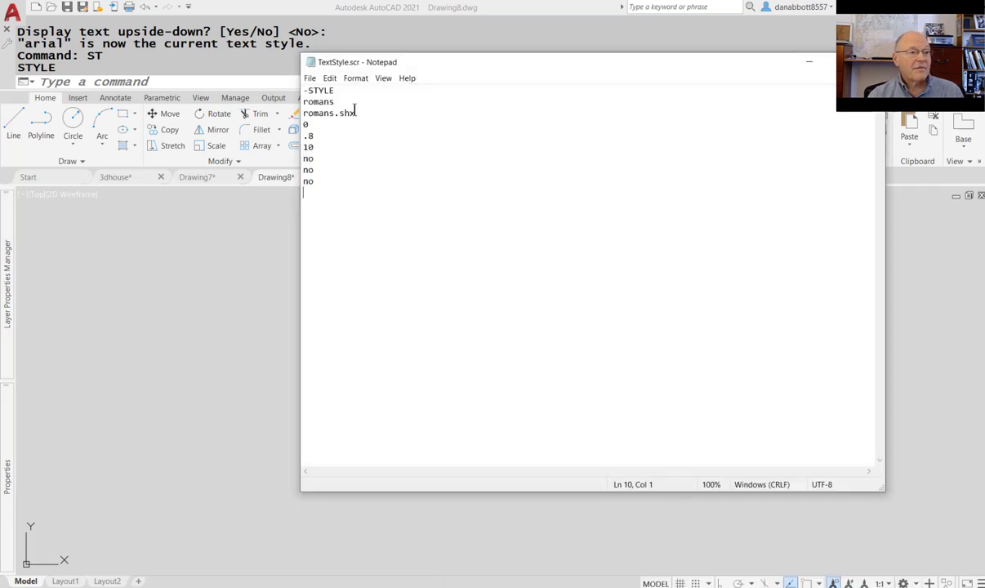
click(400, 112)
key(Return)
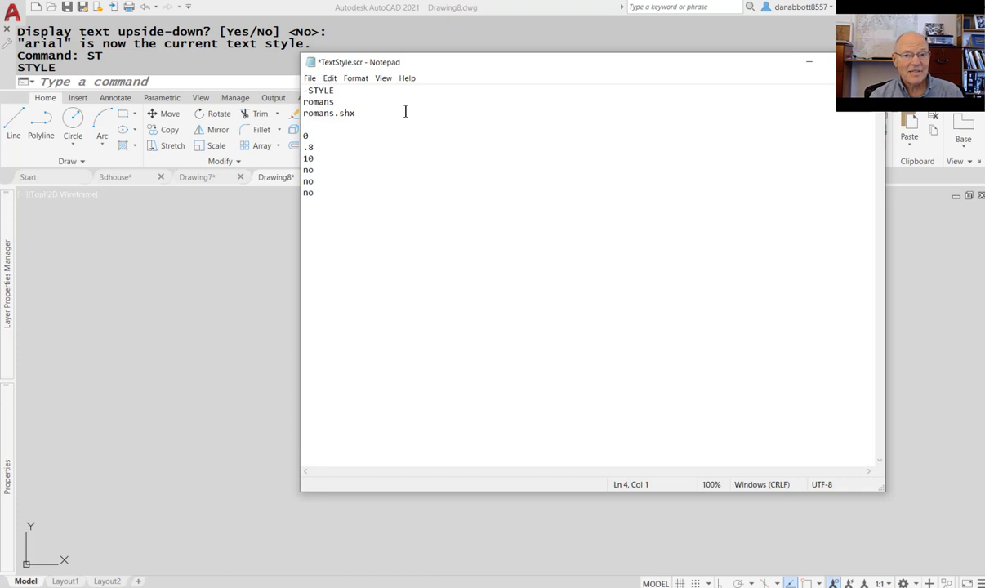
text(a)
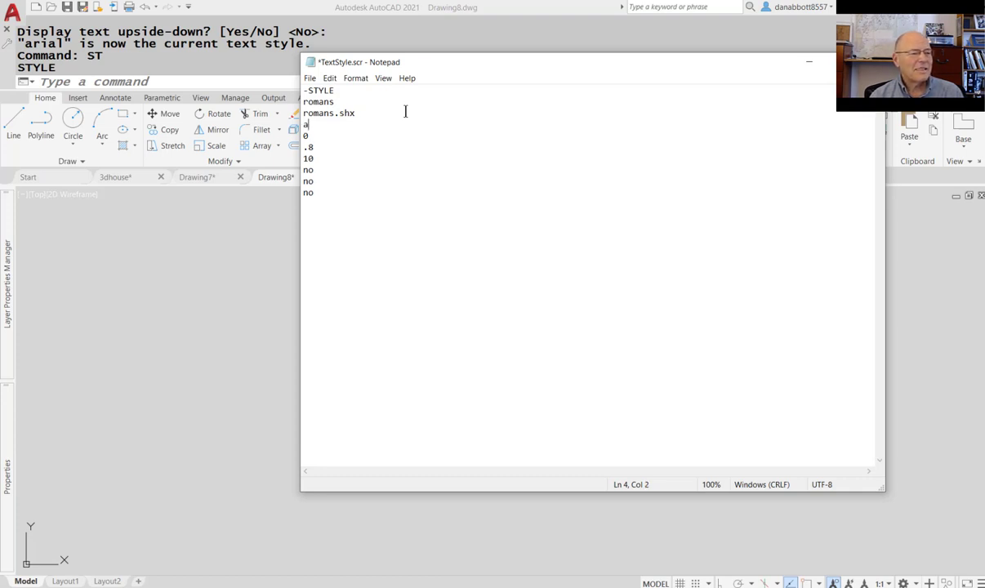
key(BackSpace)
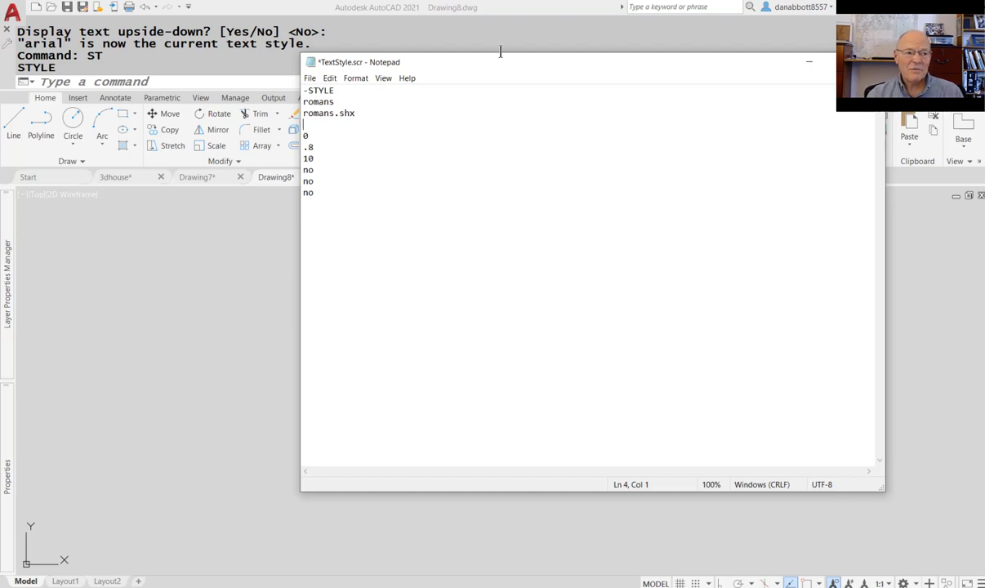
- Copy the text height, annotative style and layout orientation prompt lines with their answers from AutoCAD's command history
drag(503, 73, 523, 155)
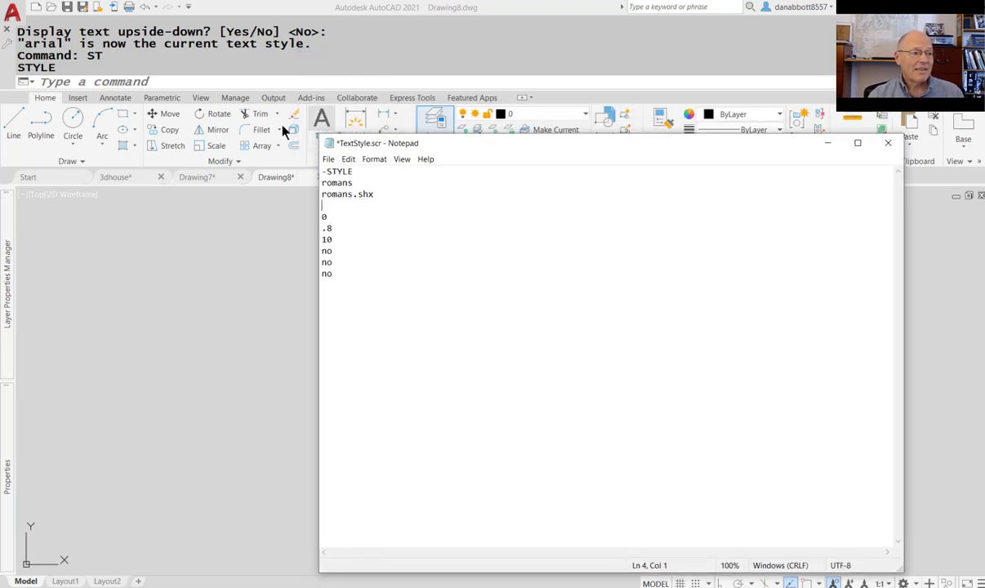
click(231, 79)
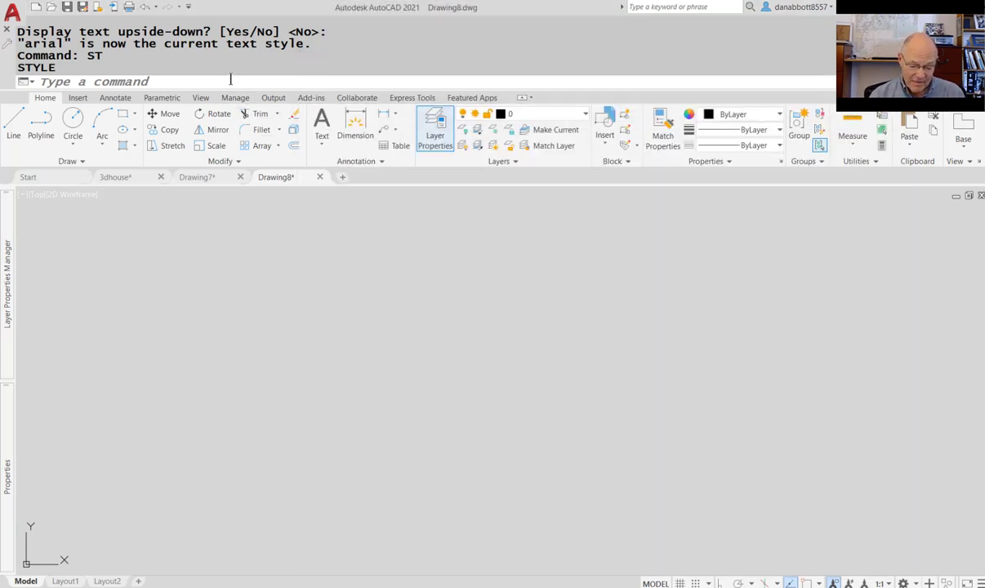
key(F2)
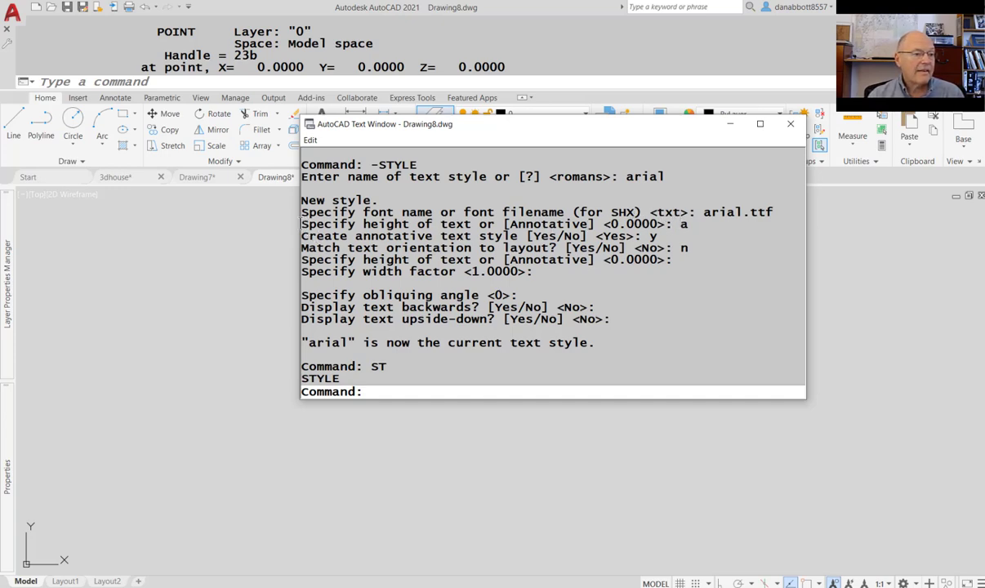
mouse_move(303, 224)
mouse_down()
mouse_move(324, 236)
mouse_move(725, 231)
mouse_move(724, 246)
mouse_up()
key(ctrl+c)
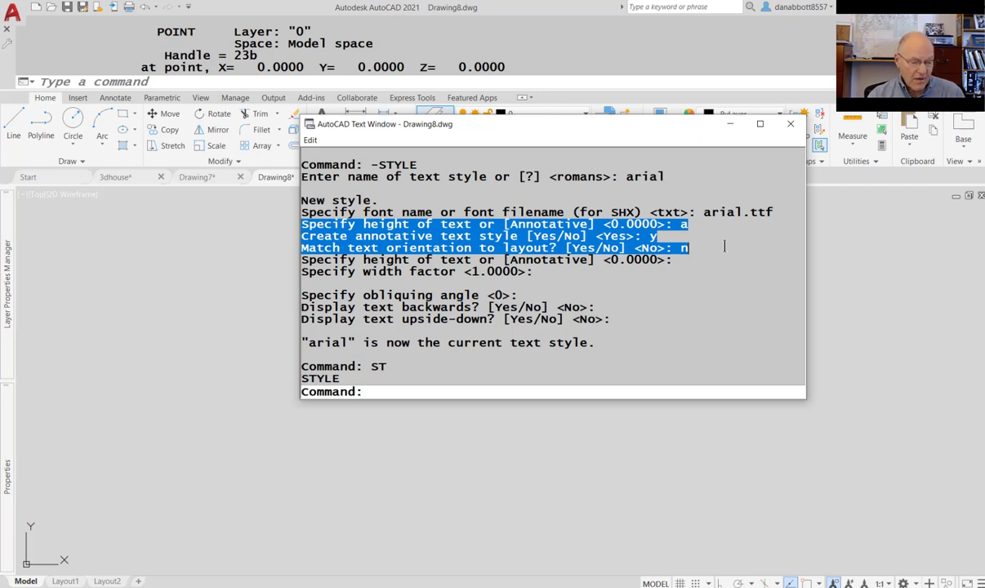
- Return to TextStyle.scr in Notepad and paste the copied prompt lines into the empty line below romans.shx
right_click(688, 587)
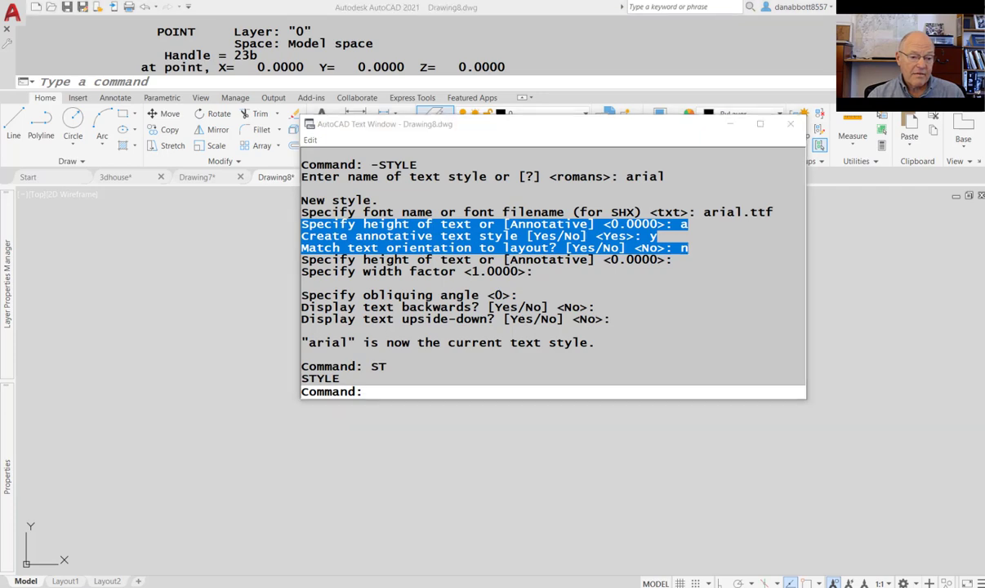
click(688, 587)
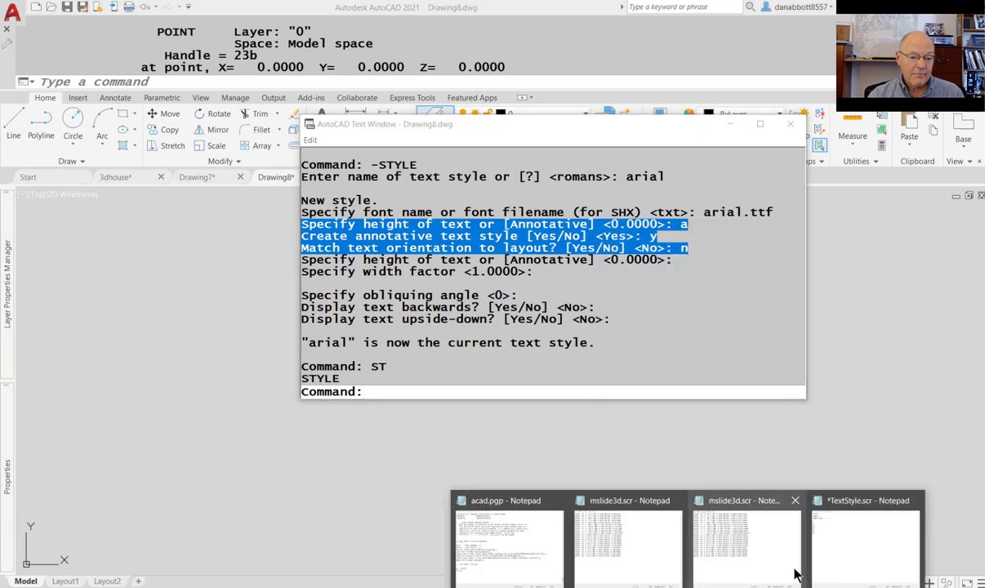
click(880, 549)
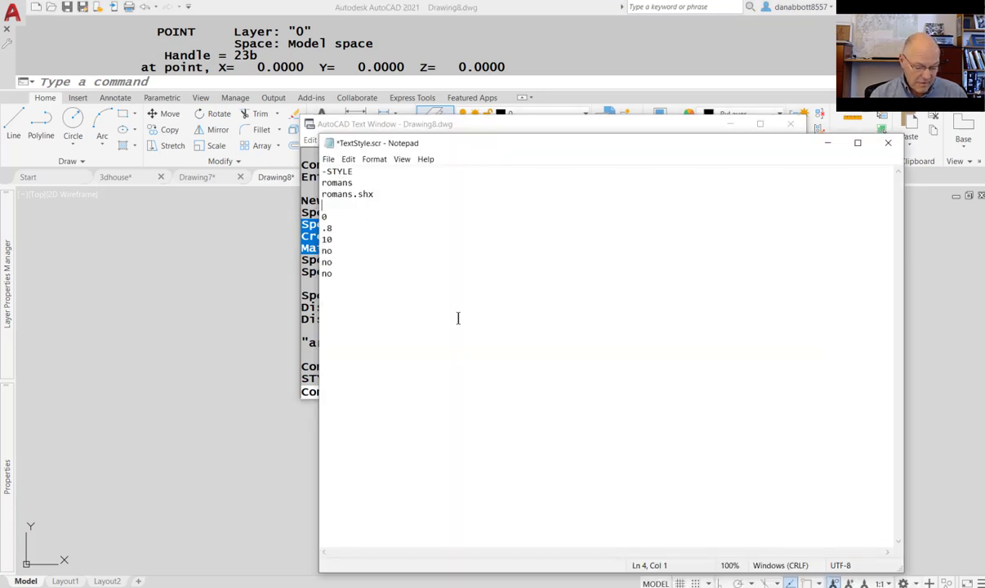
key(ctrl+v)
key(Up)
key(Up)
key(Up)
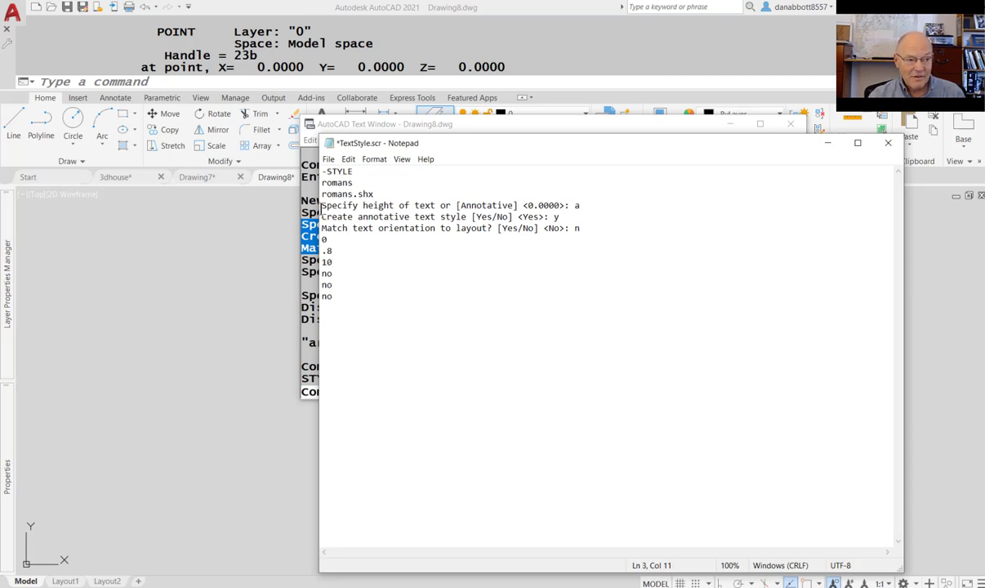
- Strip the pasted text height prompt in TextStyle.scr so that only the answer a remains
click(321, 207)
key(Delete)
key(Delete)
key(Delete)
key(Delete)
key(Delete)
key(Delete)
key(Delete)
key(Delete)
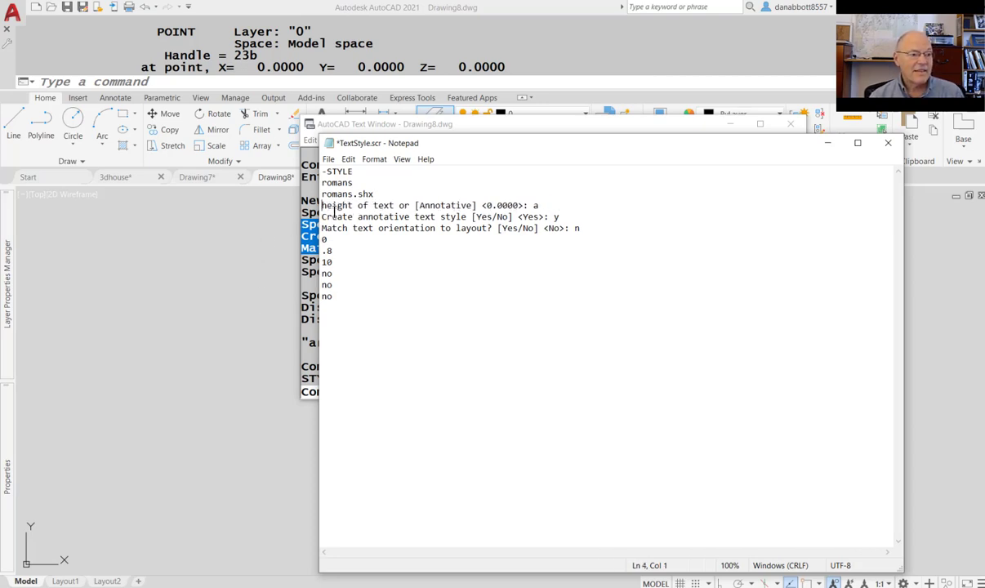
key(Delete)
key(Delete)
key(Delete)
key(Delete)
key(Delete)
key(Delete)
key(Delete)
key(Delete)
key(Delete)
key(Delete)
key(Delete)
key(Delete)
key(Delete)
key(Delete)
key(Delete)
key(Delete)
key(Delete)
key(Delete)
key(Delete)
key(Delete)
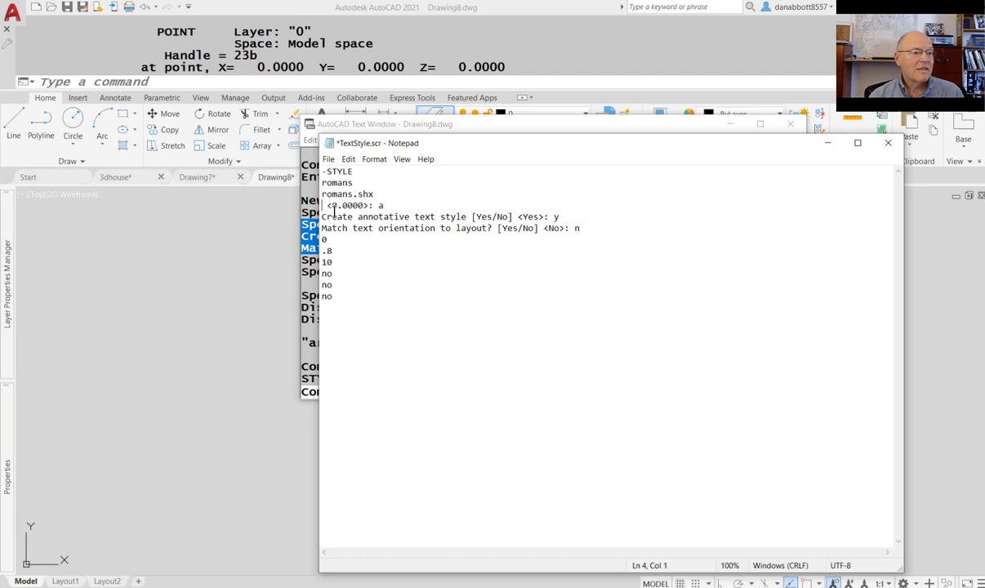
key(Delete)
key(Delete)
key(Delete)
key(Delete)
key(Delete)
key(Delete)
key(Delete)
key(Delete)
key(Delete)
key(Delete)
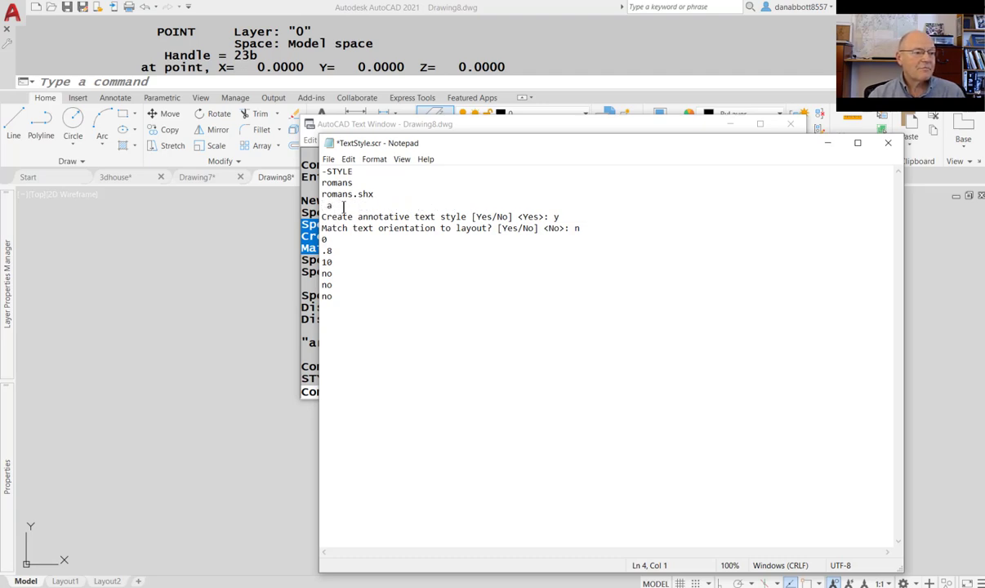
- Strip the annotative text style prompt below it so that only the answer y remains
key(Down)
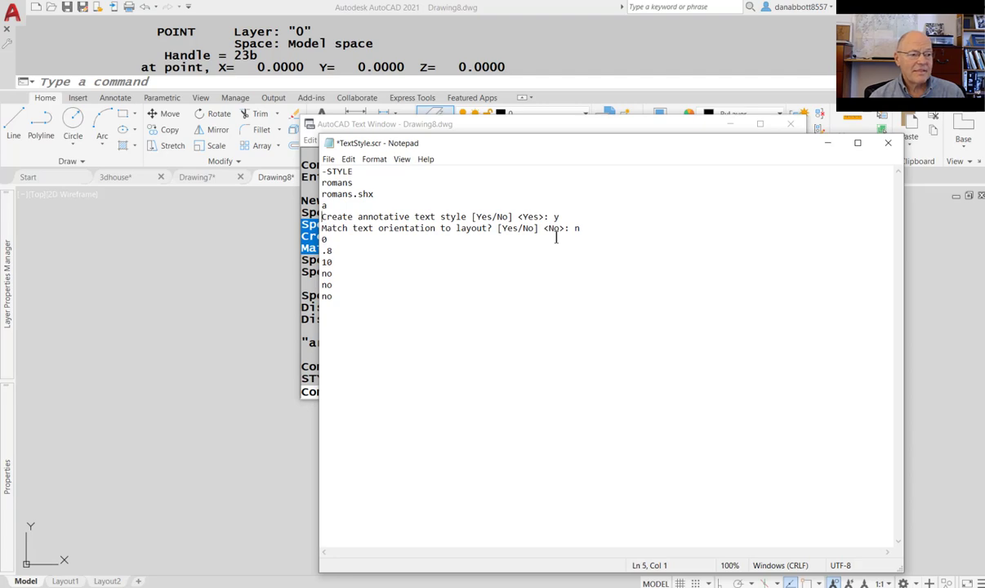
key(Delete)
key(Delete)
key(Delete)
key(Delete)
key(Delete)
key(Delete)
key(Delete)
key(Delete)
key(Delete)
key(Delete)
key(Delete)
key(Delete)
key(Delete)
key(Delete)
key(Delete)
key(Delete)
key(Delete)
key(Delete)
key(Delete)
key(Delete)
key(Delete)
key(Delete)
key(Delete)
key(Delete)
key(Delete)
key(Delete)
key(Delete)
key(Delete)
key(Delete)
key(Delete)
key(Delete)
key(Delete)
key(Delete)
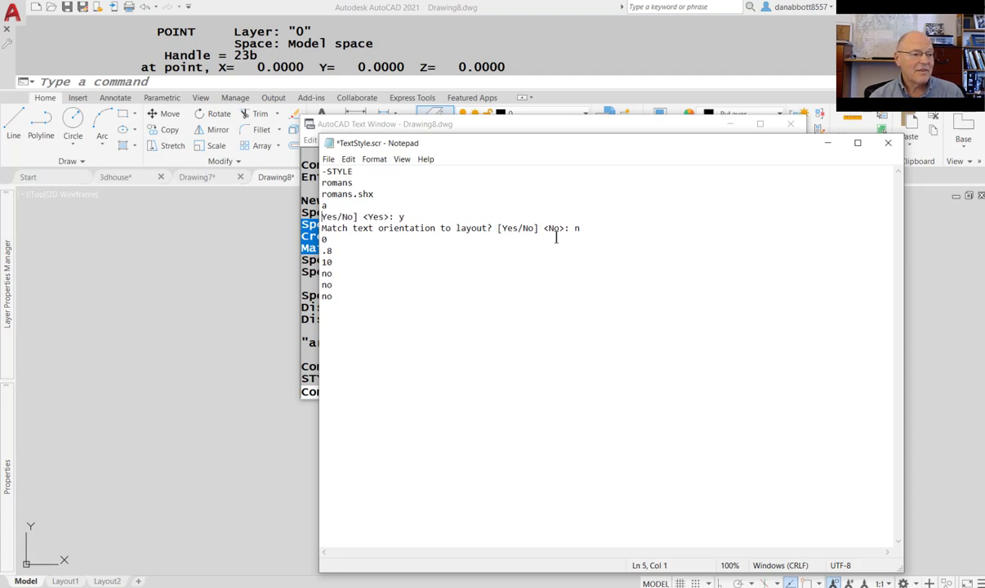
key(Delete)
key(Delete)
key(Delete)
key(Delete)
key(Delete)
key(Delete)
- Strip the layout orientation prompt so that only the answer n remains on its line
key(Down)
key(Delete)
key(Delete)
key(Delete)
key(Delete)
key(Delete)
key(Delete)
key(Delete)
key(Delete)
key(Delete)
key(Delete)
key(Delete)
key(Delete)
key(Delete)
key(Delete)
key(Delete)
key(Delete)
key(Delete)
key(Delete)
key(Delete)
key(Delete)
key(Delete)
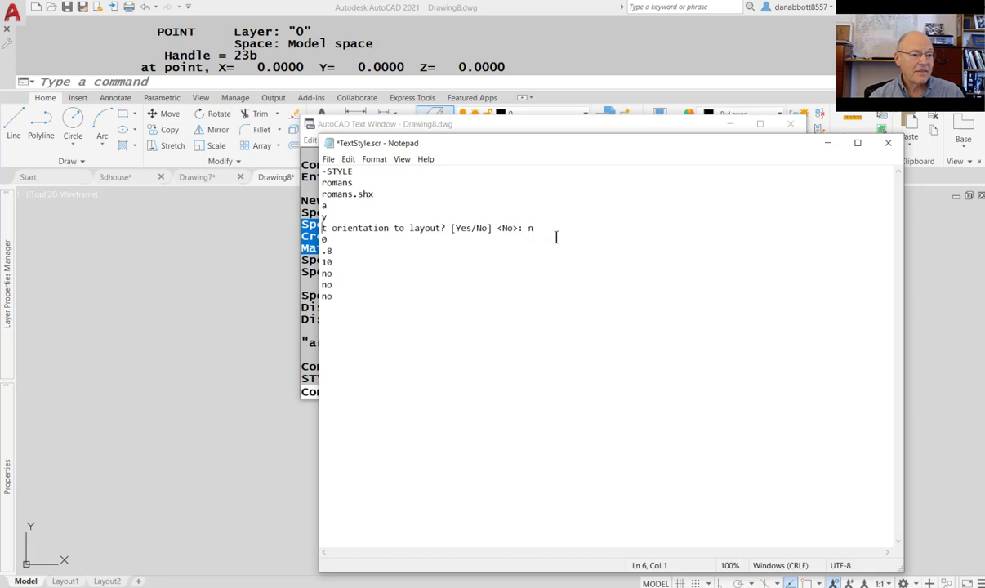
key(Delete)
key(Delete)
key(Delete)
key(Delete)
key(Delete)
key(Delete)
key(Delete)
key(Delete)
key(Delete)
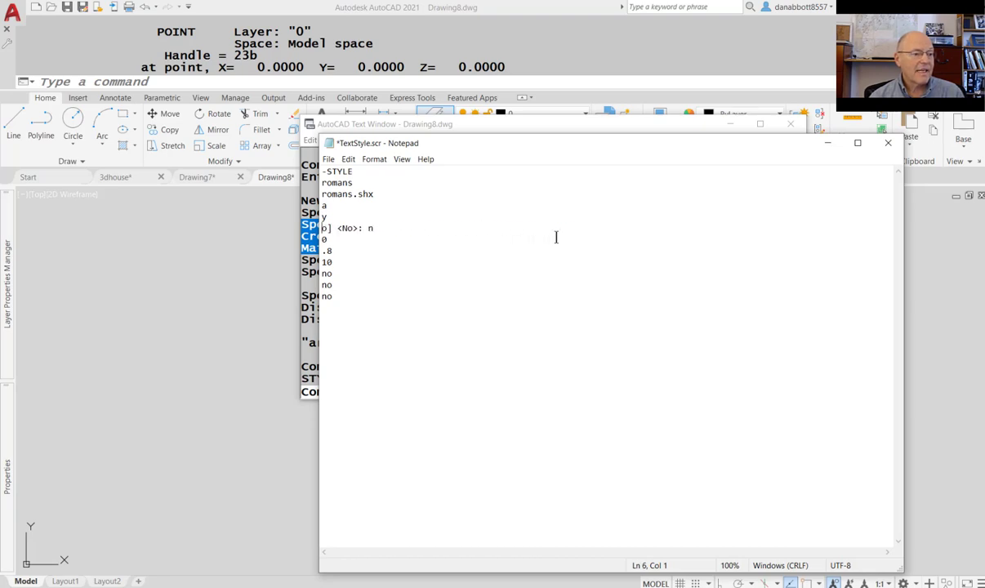
key(Delete)
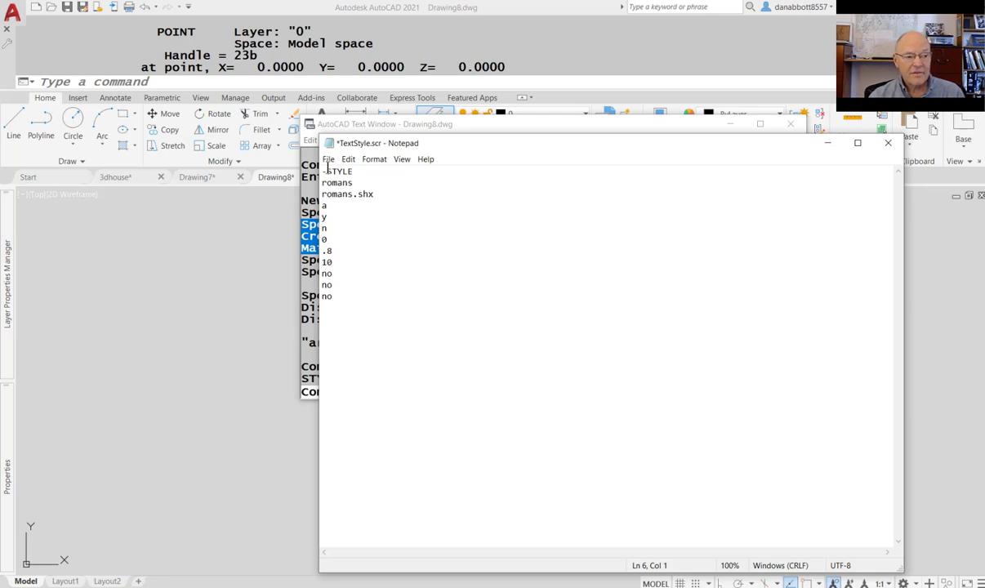
- Add the comment line ";Creates a text style" above -STYLE in TextStyle.scr and save the file
drag(321, 171, 350, 377)
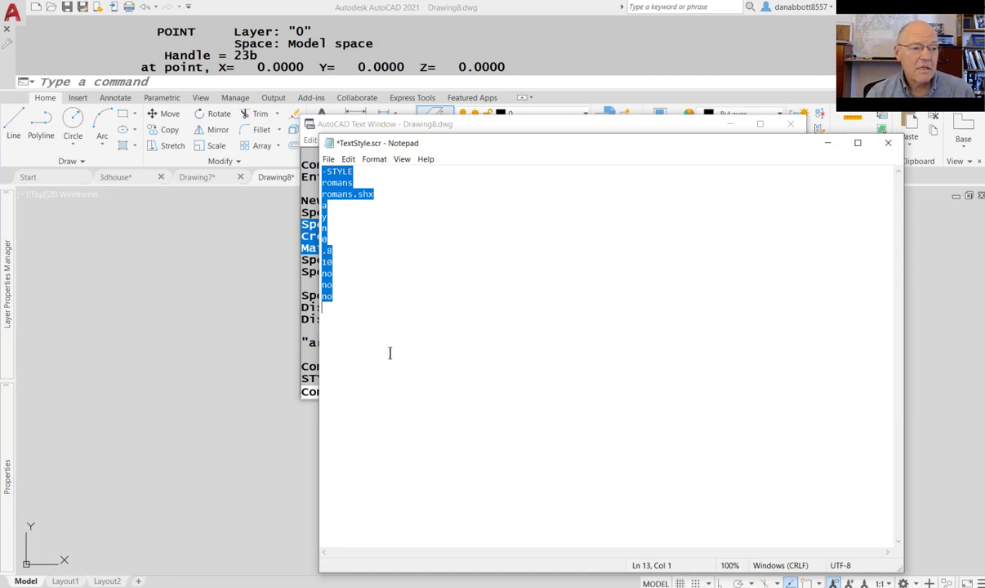
click(380, 173)
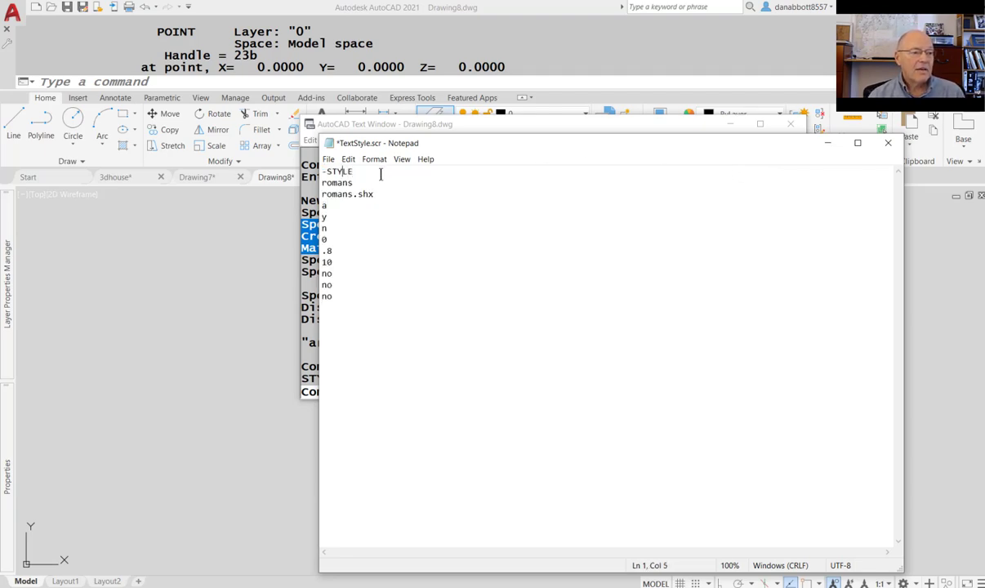
key(Left)
key(Left)
key(Return)
key(Up)
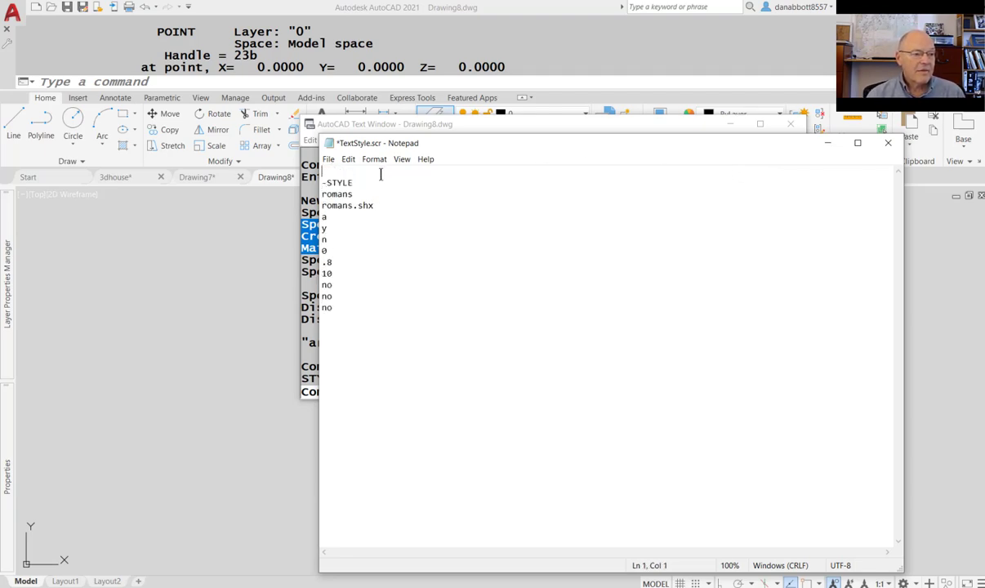
text(;)
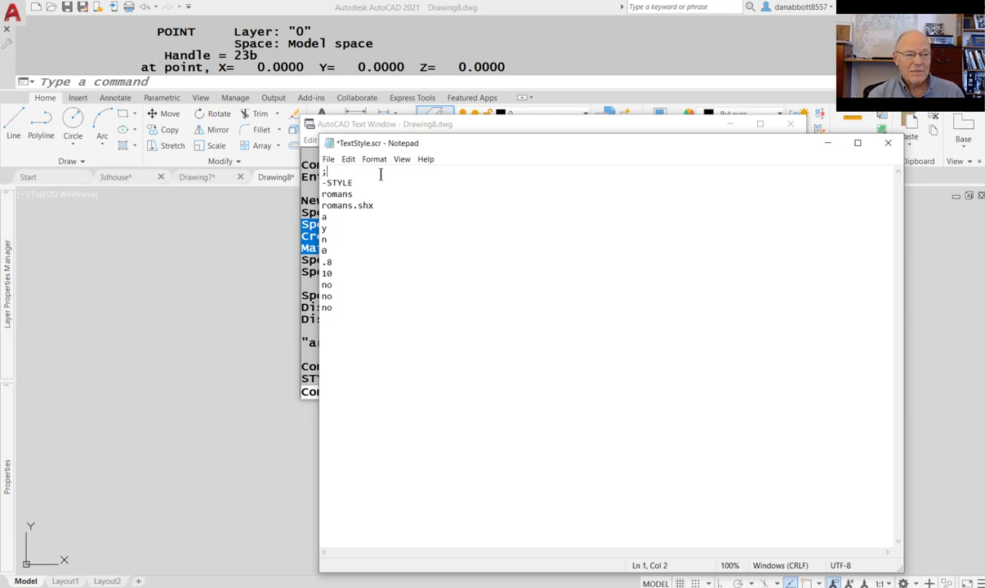
text(Create)
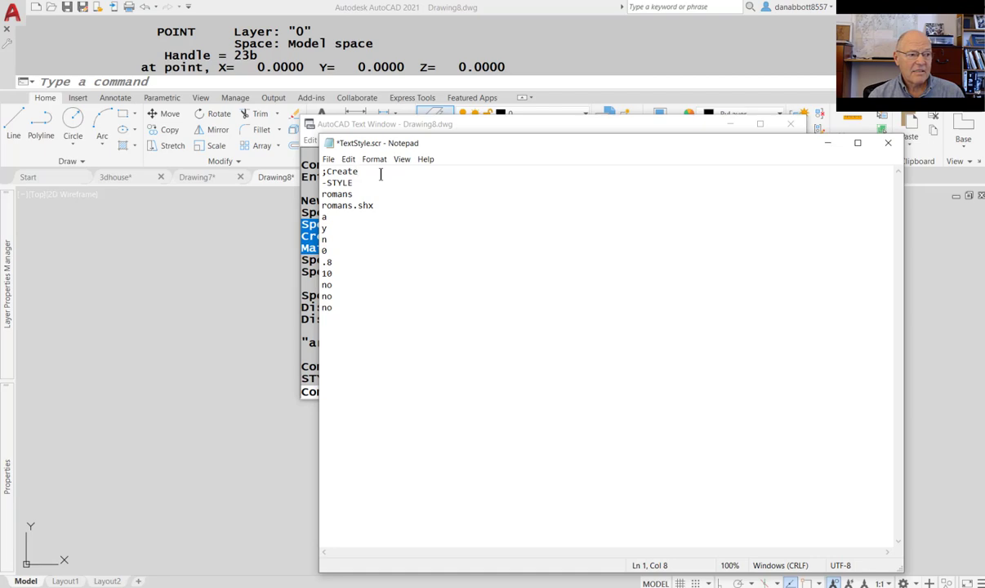
text(s a text styl)
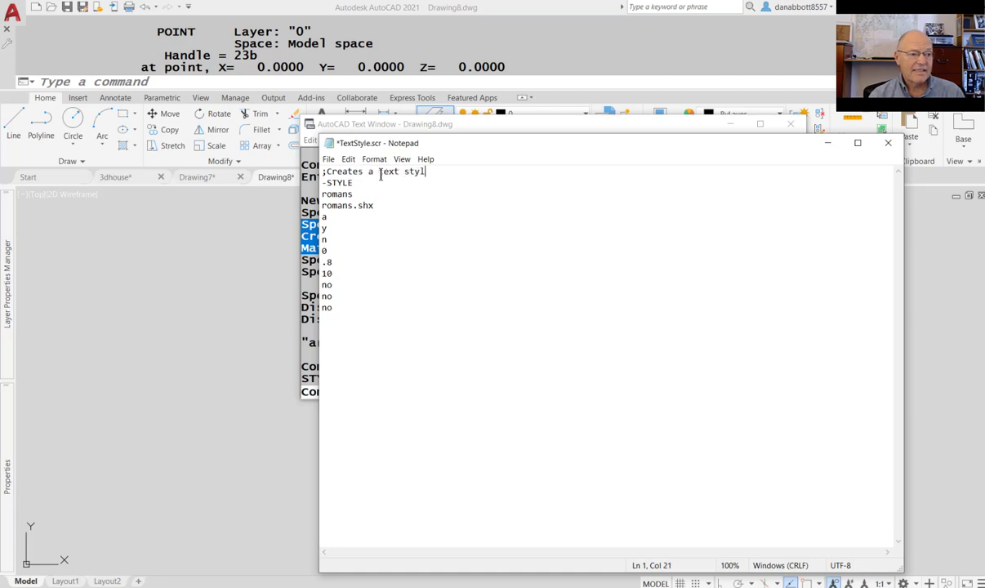
text(e)
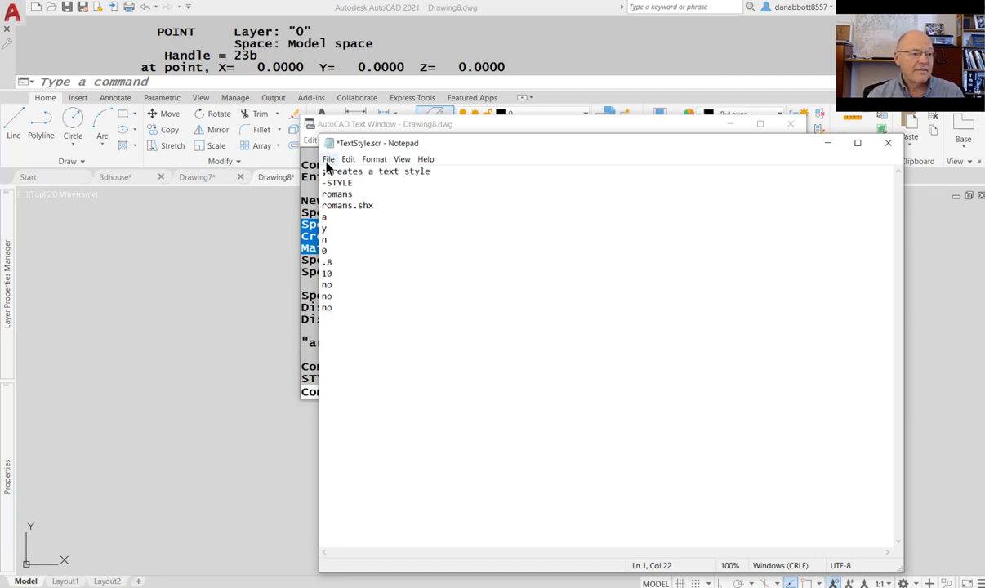
click(328, 161)
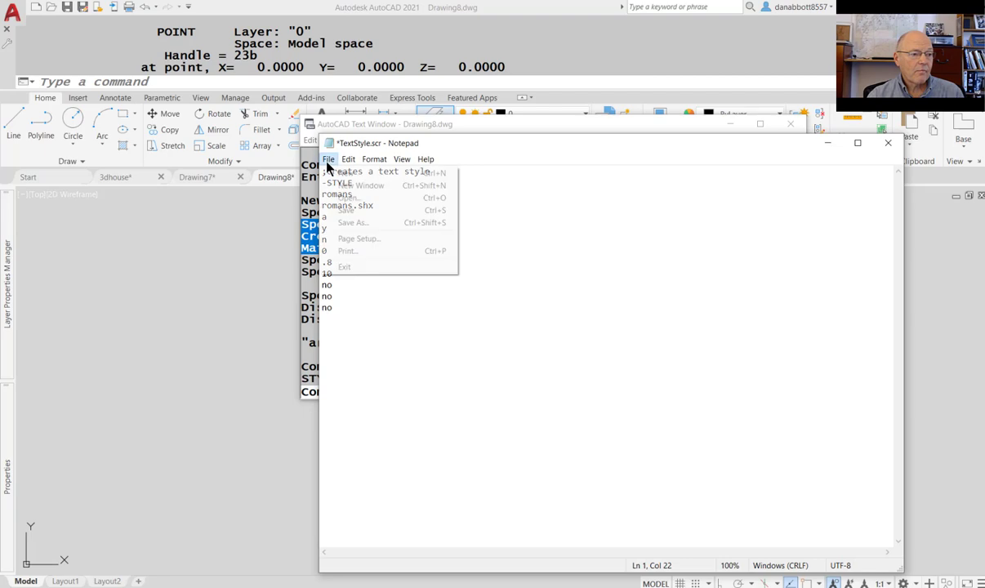
click(339, 212)
- Switch to AutoCAD, start a new drawing and check which text styles it contains
click(228, 256)
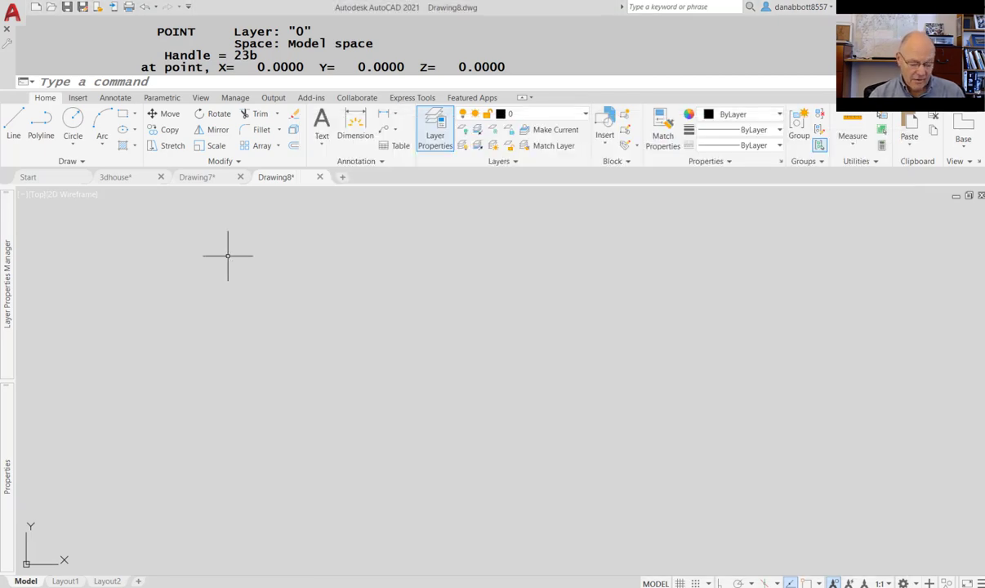
text(new)
key(Return)
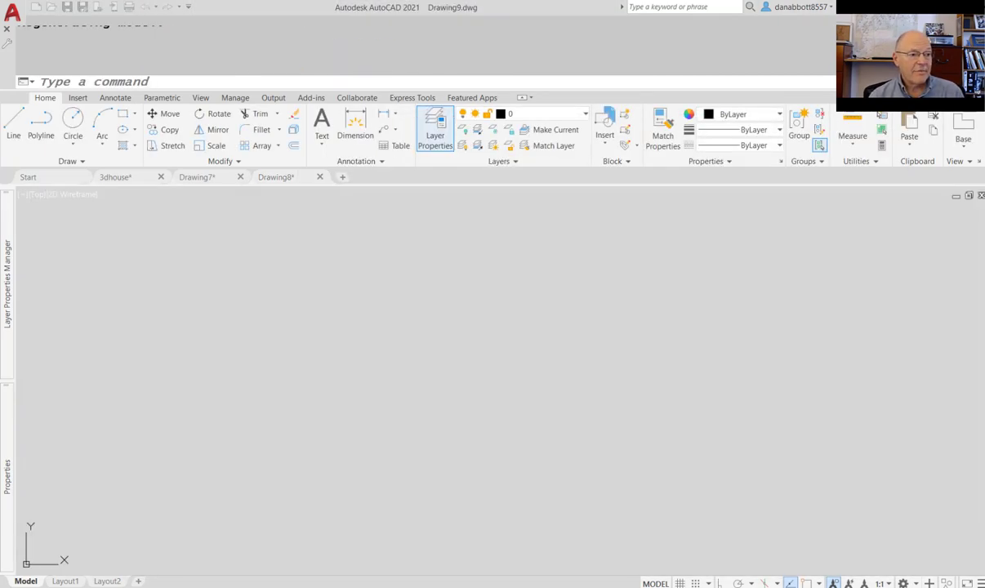
text(st)
key(Return)
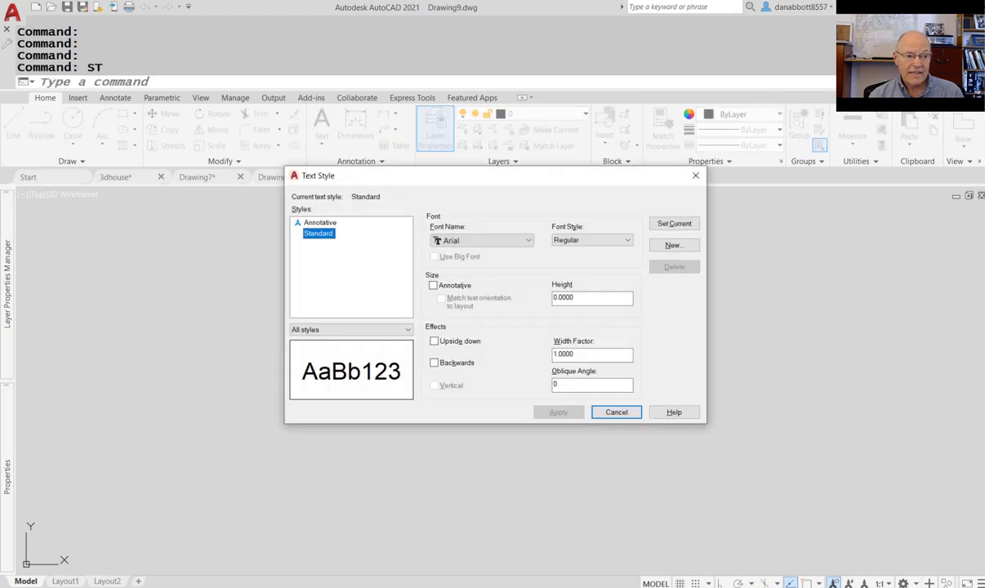
key(Escape)
- Run the TextStyle.scr script from the Scripts folder in the new drawing
text(scrip)
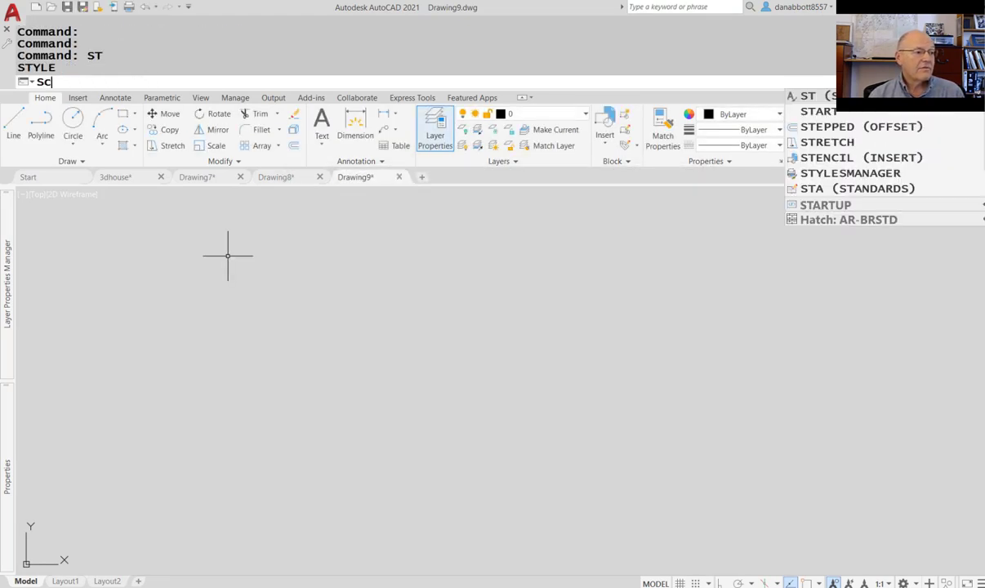
text(t)
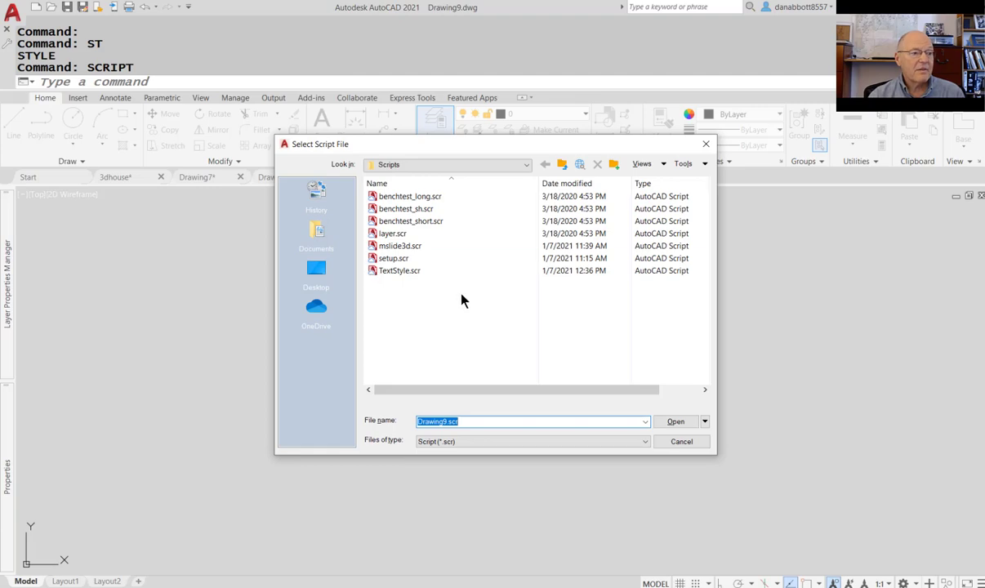
double_click(401, 274)
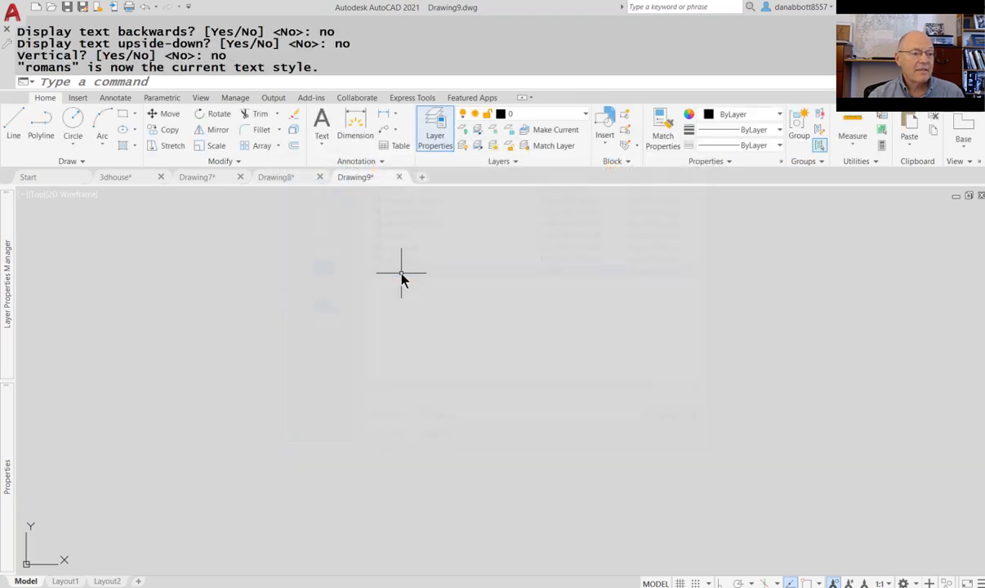
- Review the romans text style's font, annotative, width factor and oblique angle settings, leaving them unmodified
text(st)
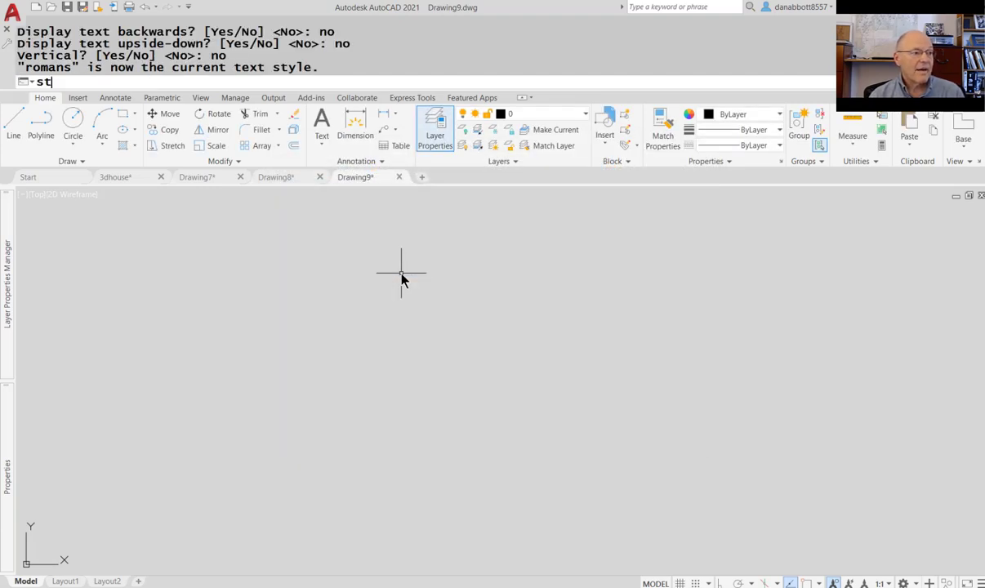
key(Return)
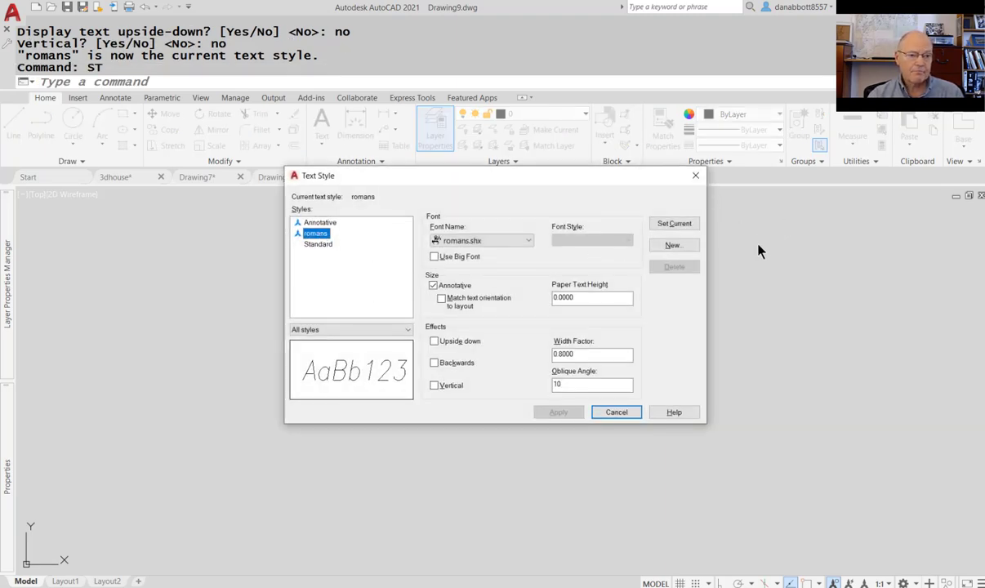
key(Escape)
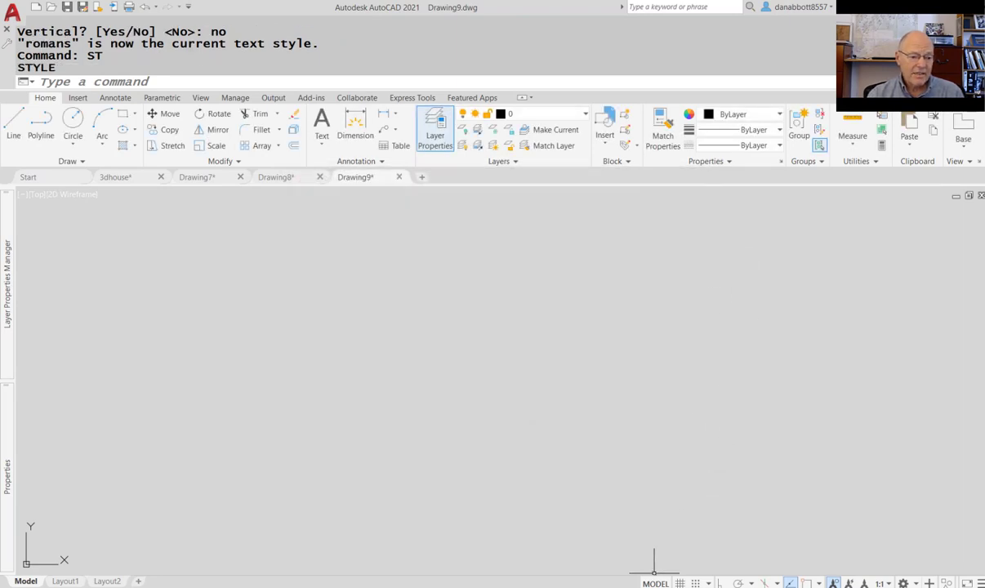
- Switch to TextStyle.scr in Notepad and begin a comment line with a semicolon below the last no
mouse_move(569, 587)
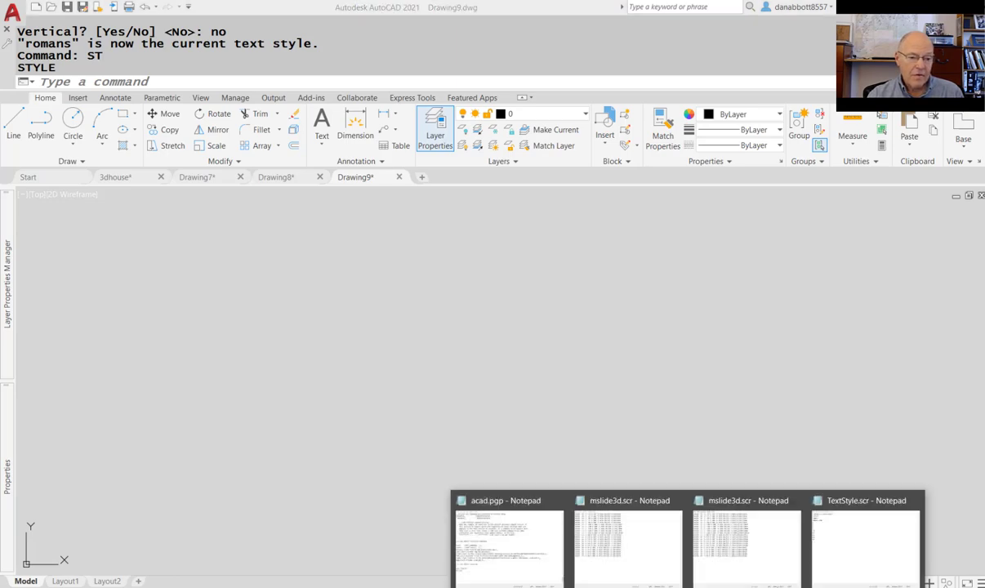
click(858, 544)
click(361, 319)
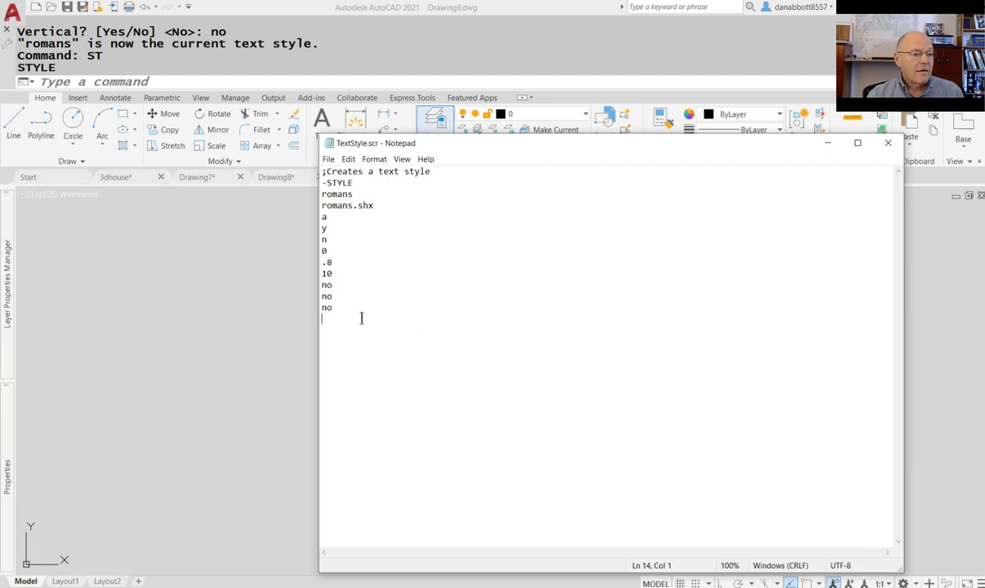
text(;;)
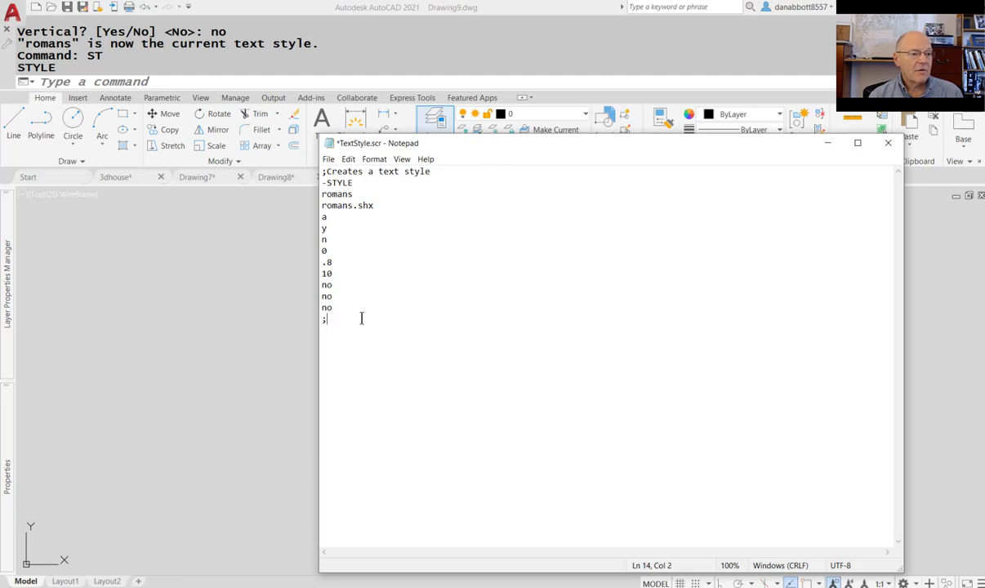
- Complete the script's last comment line as ";Creates Layers" and add a "-la" command line beneath it
text(C)
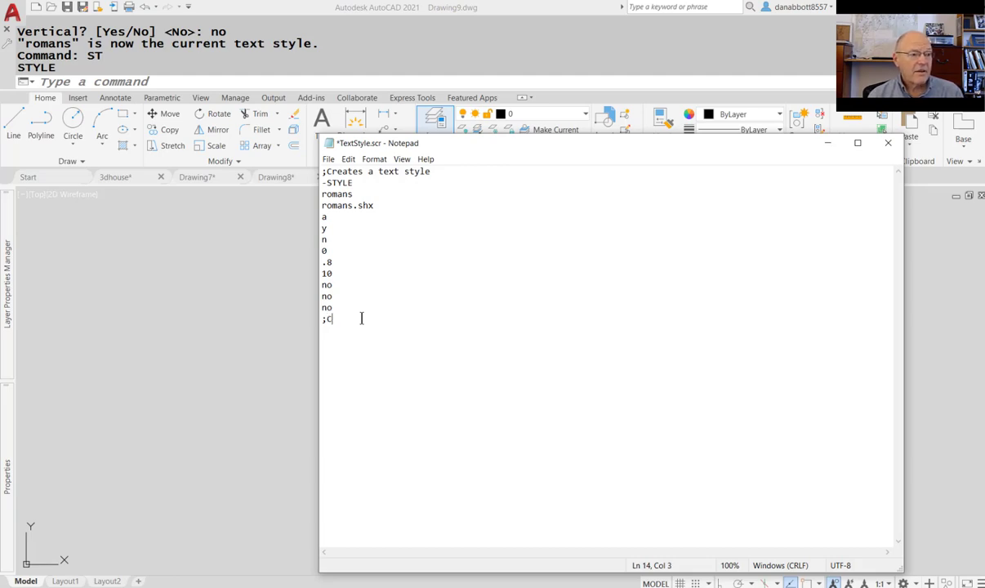
text(reates Layers)
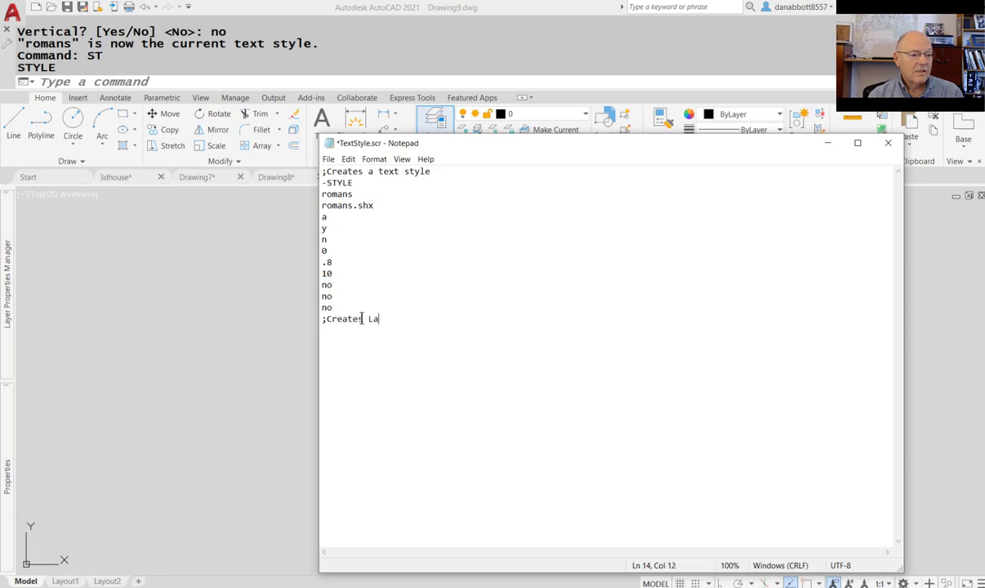
key(Return)
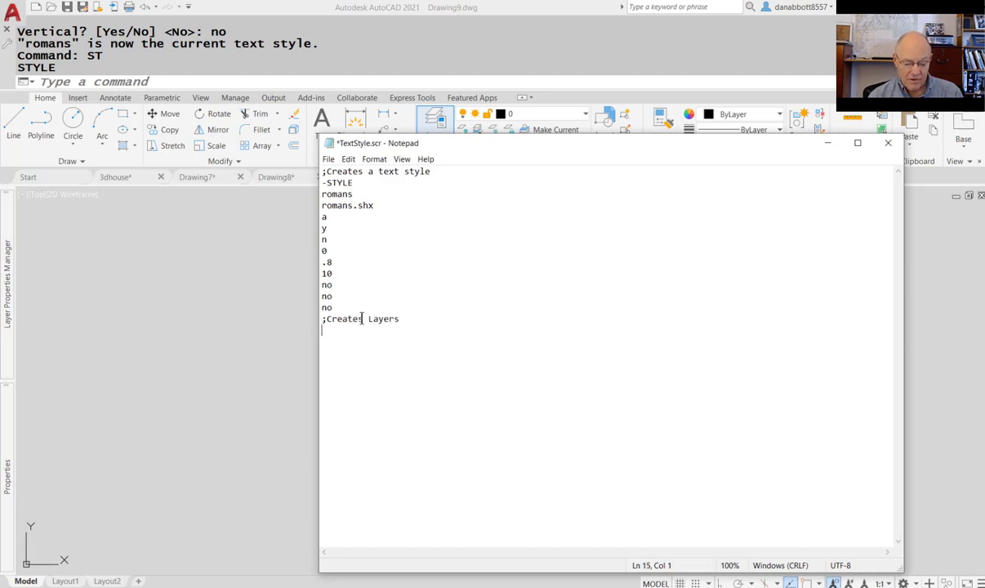
text(-la)
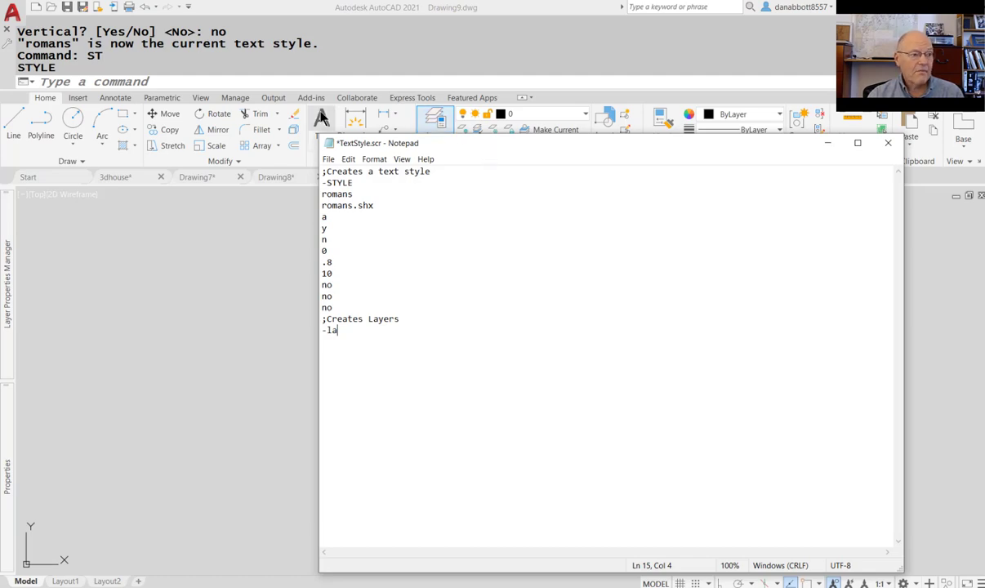
- Switch to AutoCAD and use the command-line -LAYER command to create new layers dim, hid, cen, pha and obj
click(296, 85)
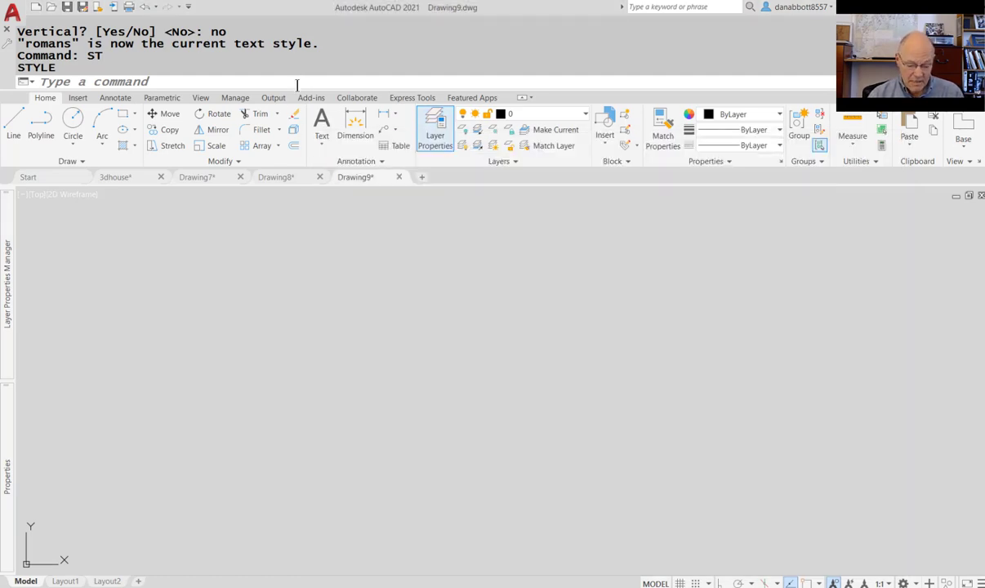
text(-LA)
key(Return)
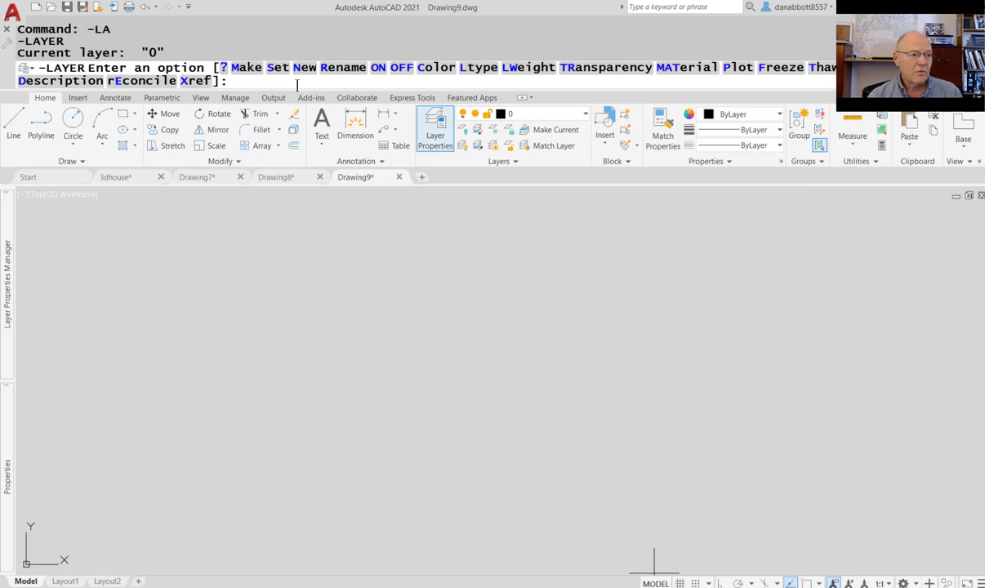
text(n)
key(Return)
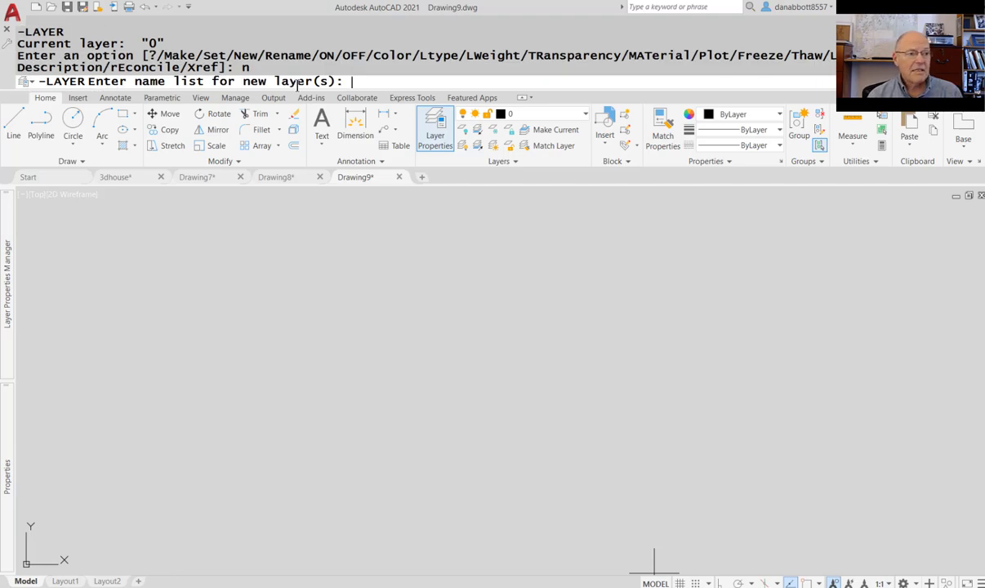
text(dim,)
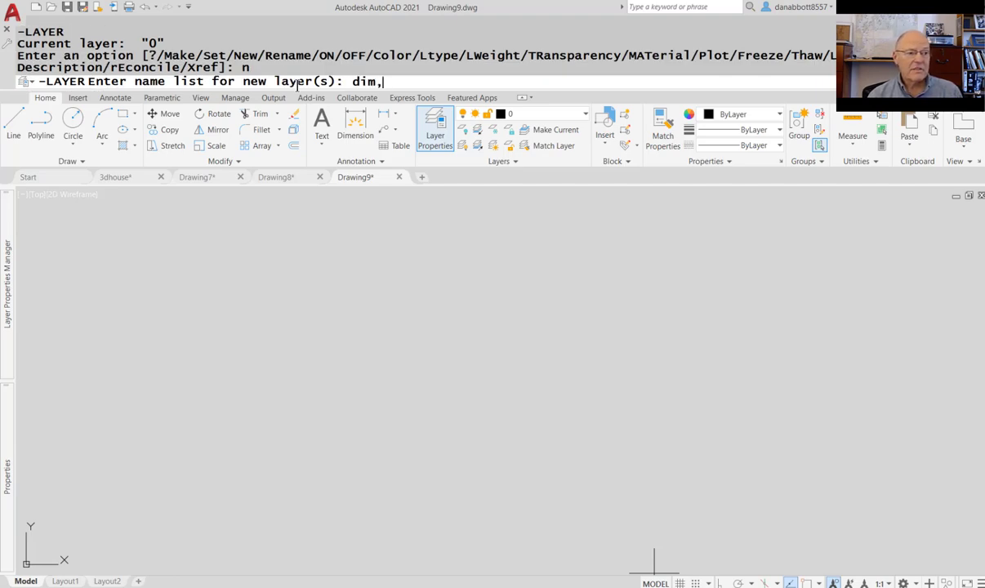
text(hid,c)
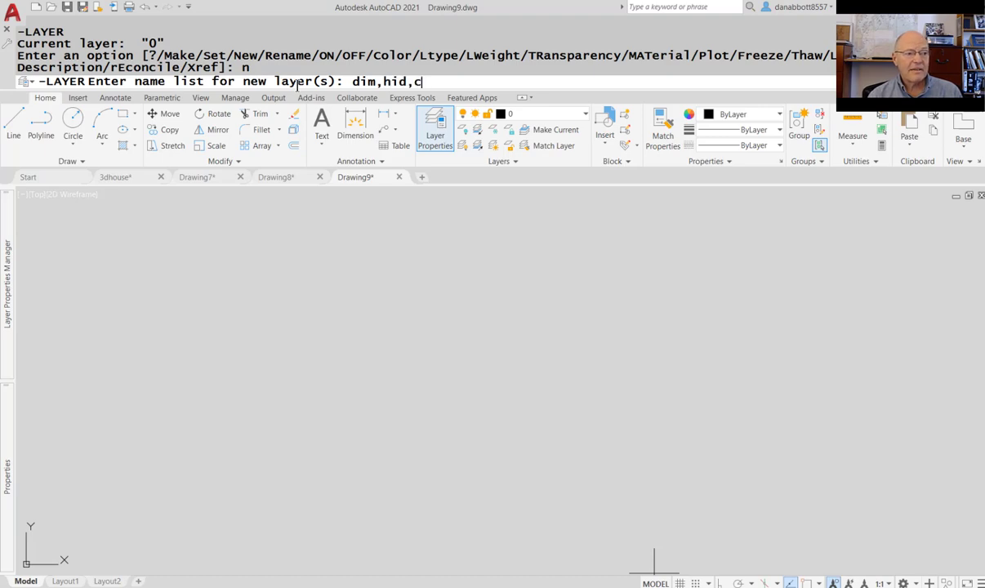
text(en,pha,obj)
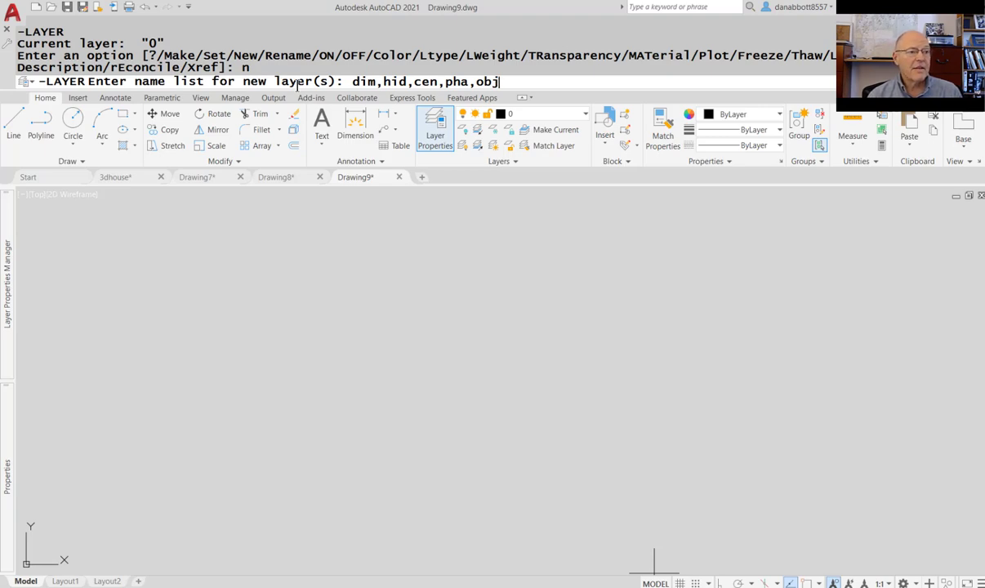
key(Return)
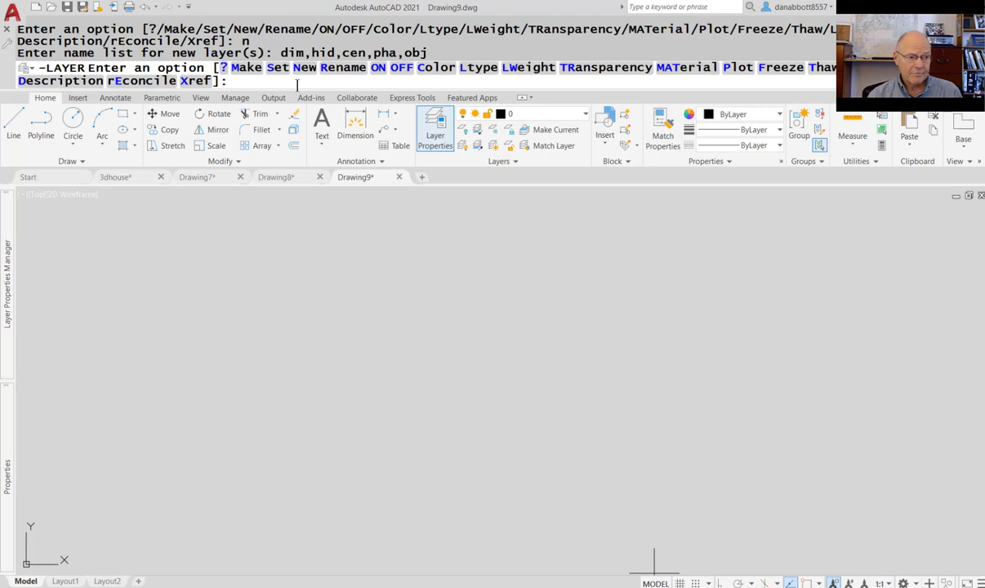
- Assign the hidden2 linetype to the hid layer within the -LAYER command
text(lt)
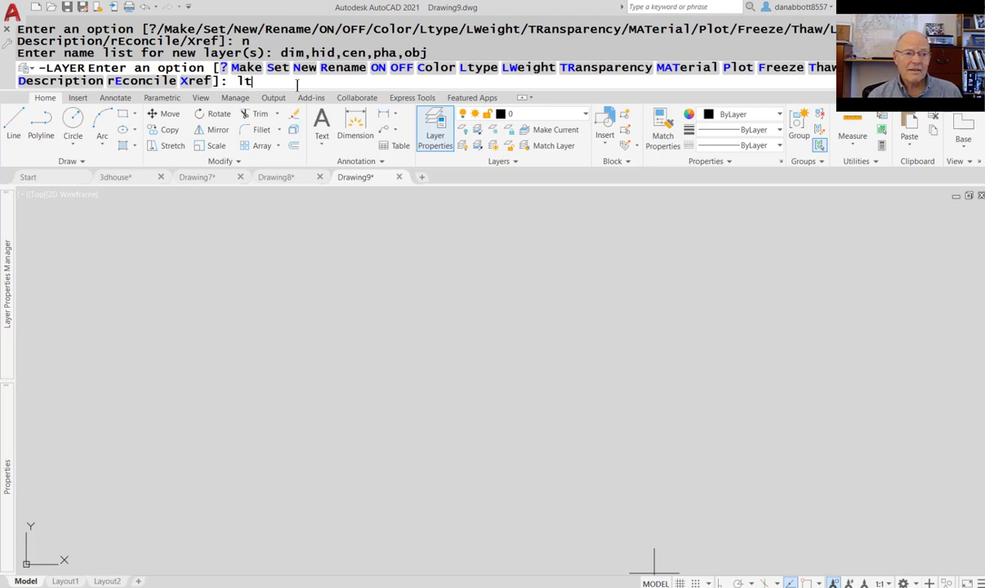
key(Return)
text(hidden)
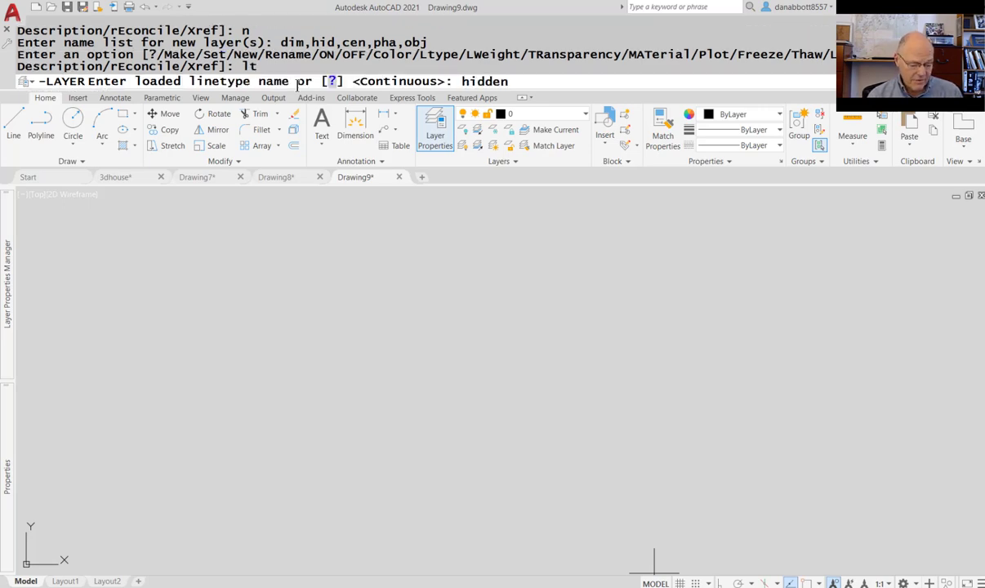
text(2)
key(Return)
text(hid)
key(Return)
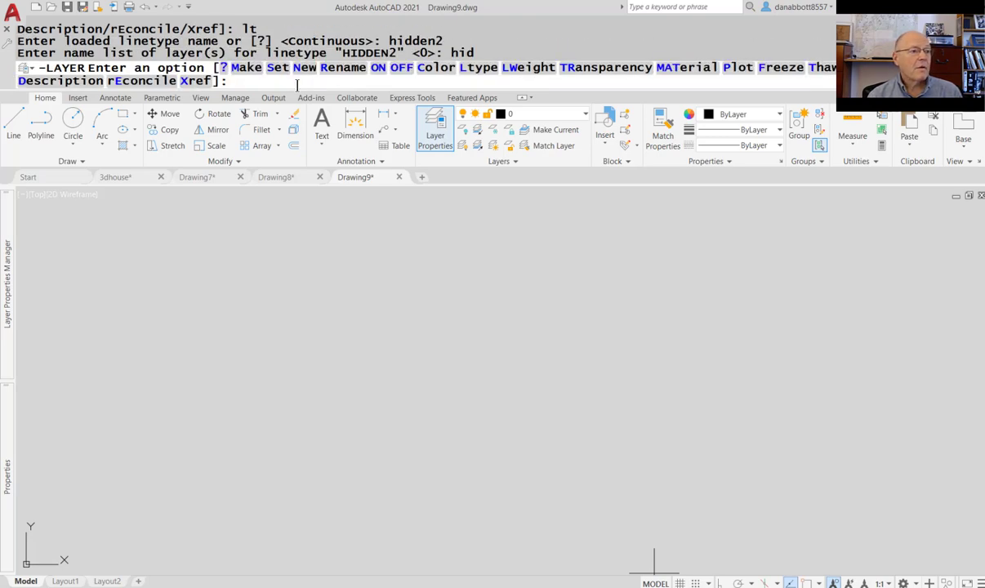
- Assign the center2 linetype to the cen layer
text(lt)
key(Return)
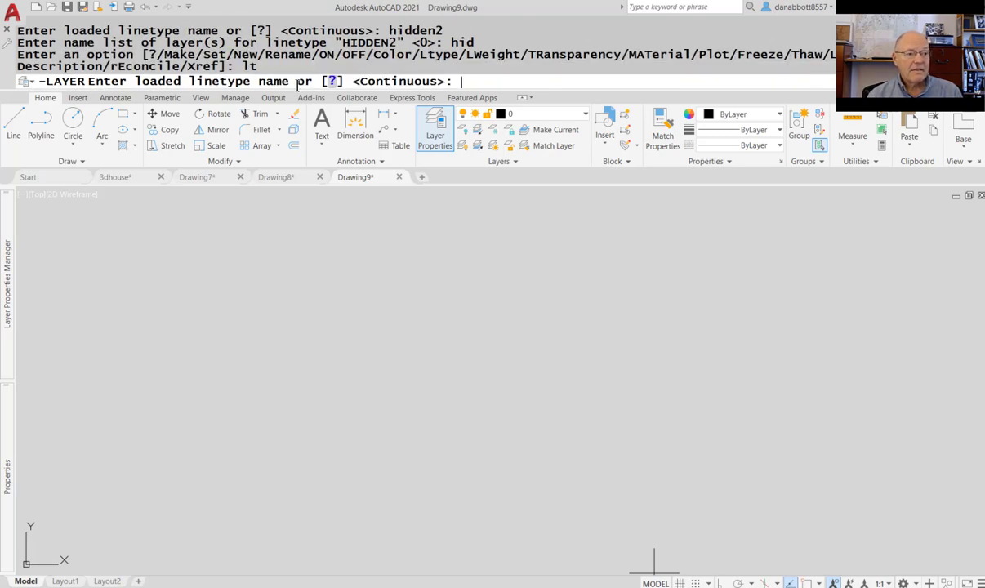
text(center2)
key(Return)
text(cen)
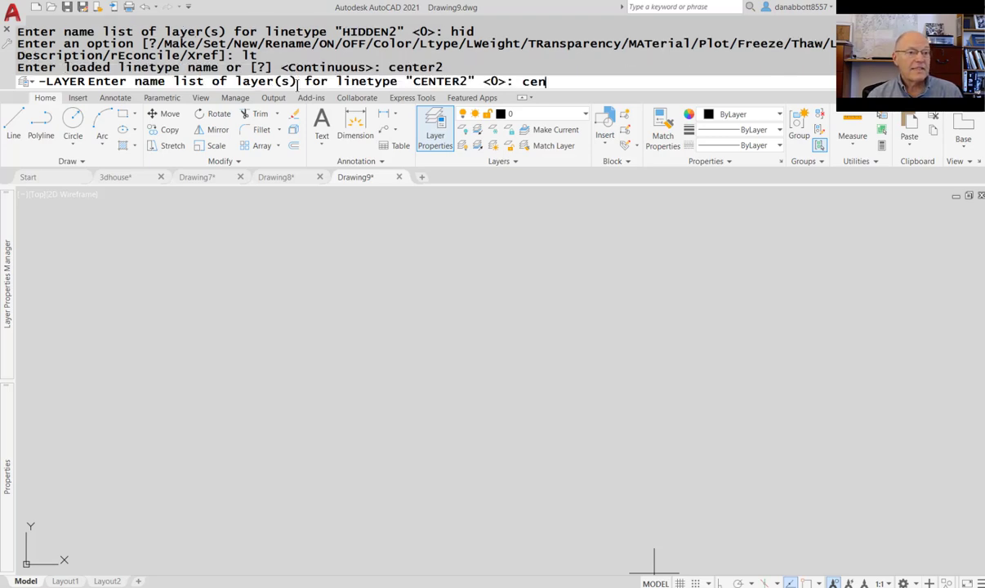
key(Return)
- Assign the phantom2 linetype to the pha layer
text(lt)
key(Return)
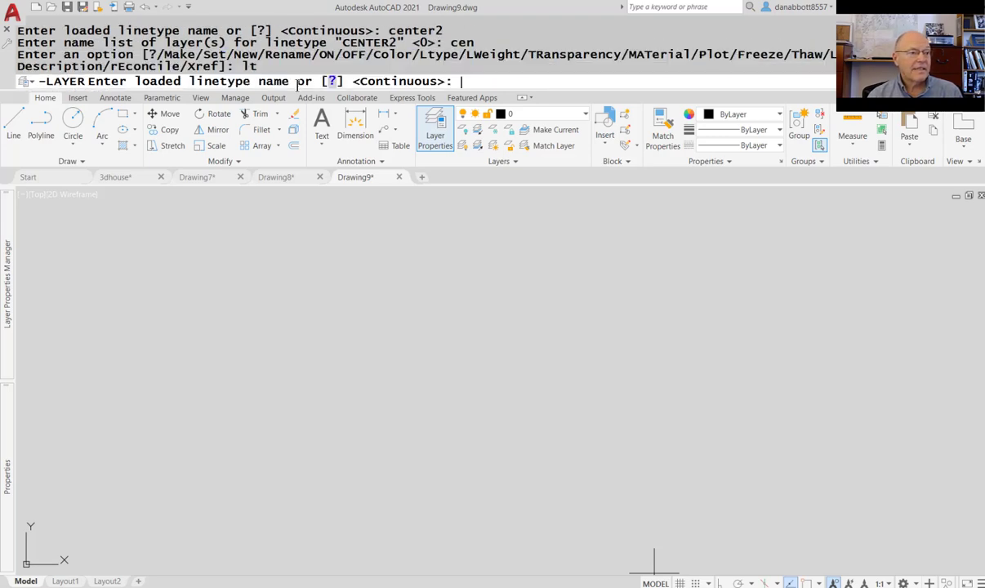
text(pahn)
key(BackSpace)
key(BackSpace)
key(BackSpace)
text(hantom)
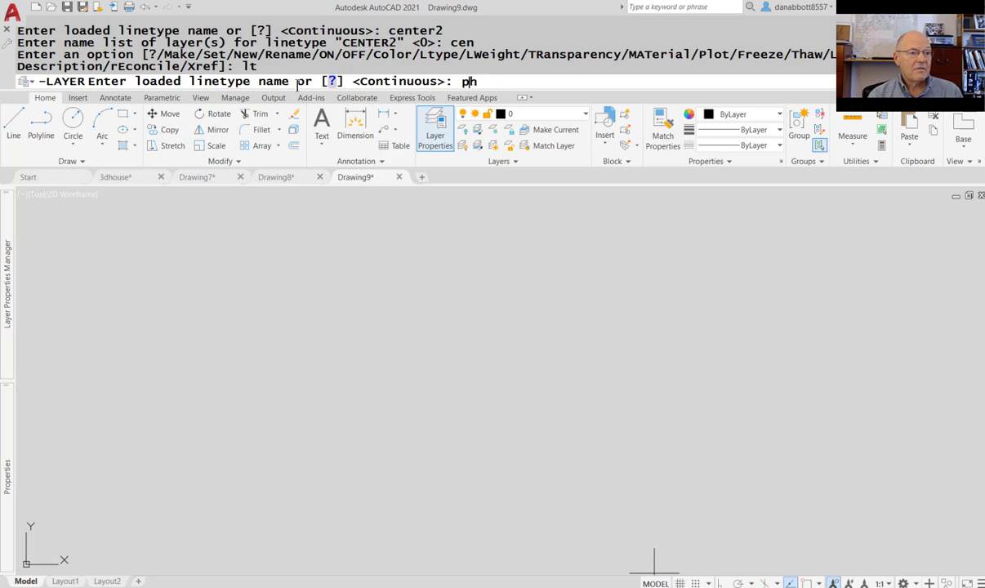
text(2)
key(Return)
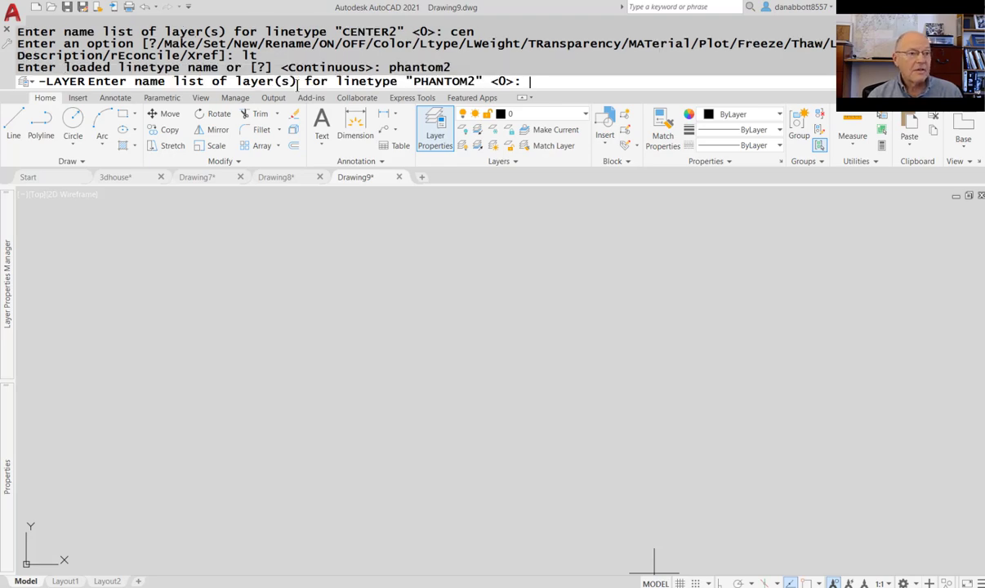
text(pha)
key(Return)
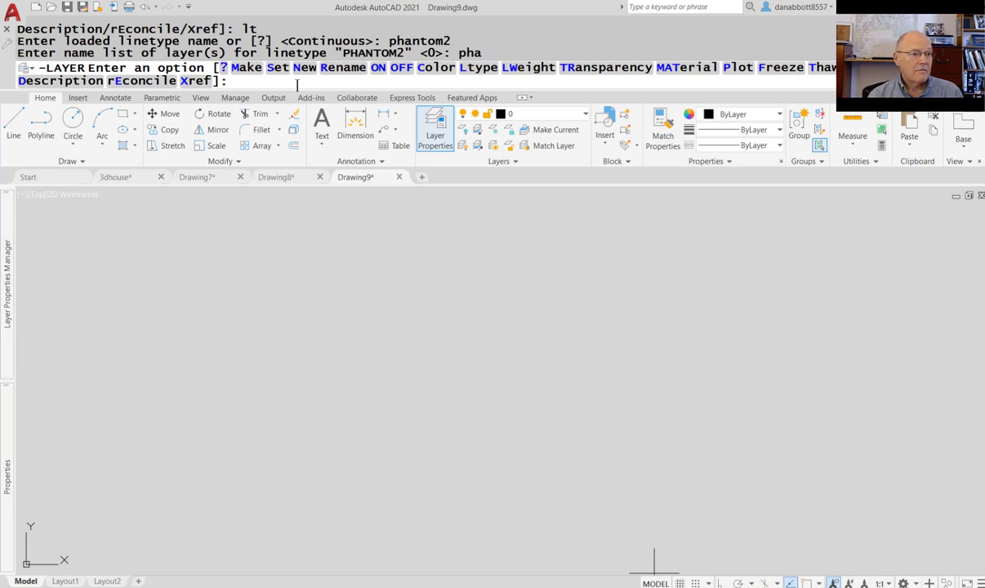
- Set the lineweight of the obj layer to .4 mm
text(l)
text(w)
key(Return)
text(.)
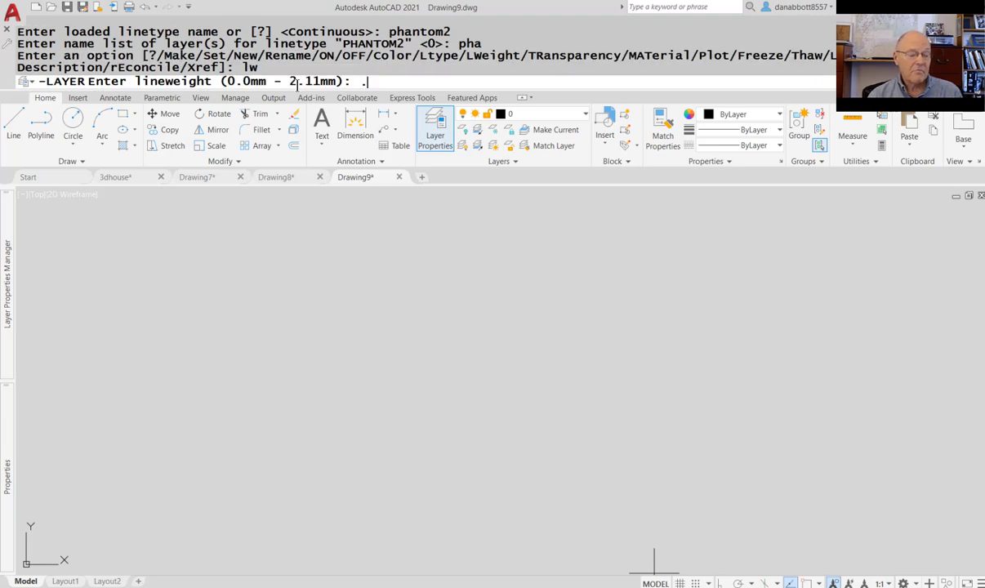
text(4)
key(Return)
text(obj)
key(Return)
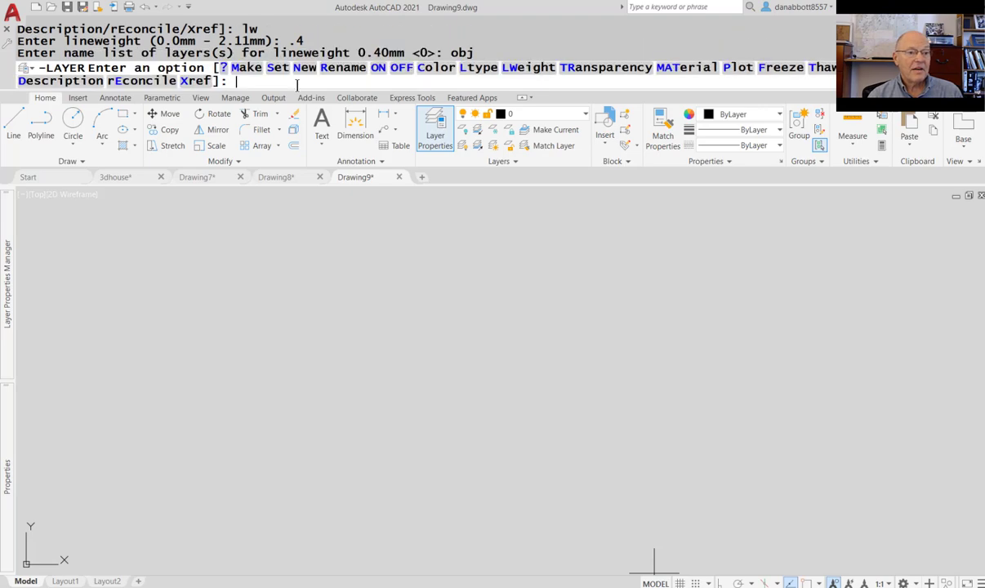
- Set the dim layer's color to blue and end the -LAYER command
text(c)
key(Return)
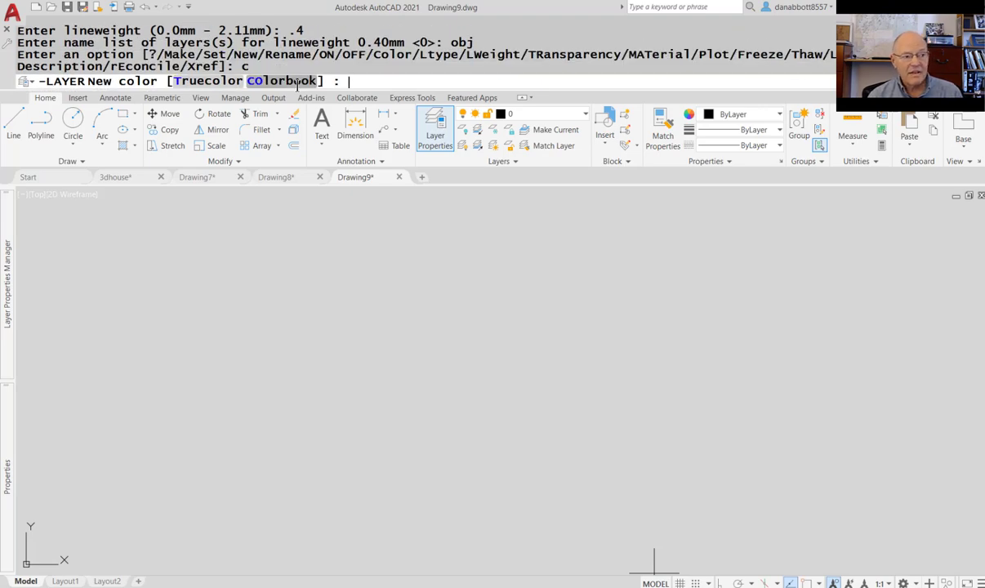
text(blue)
key(Return)
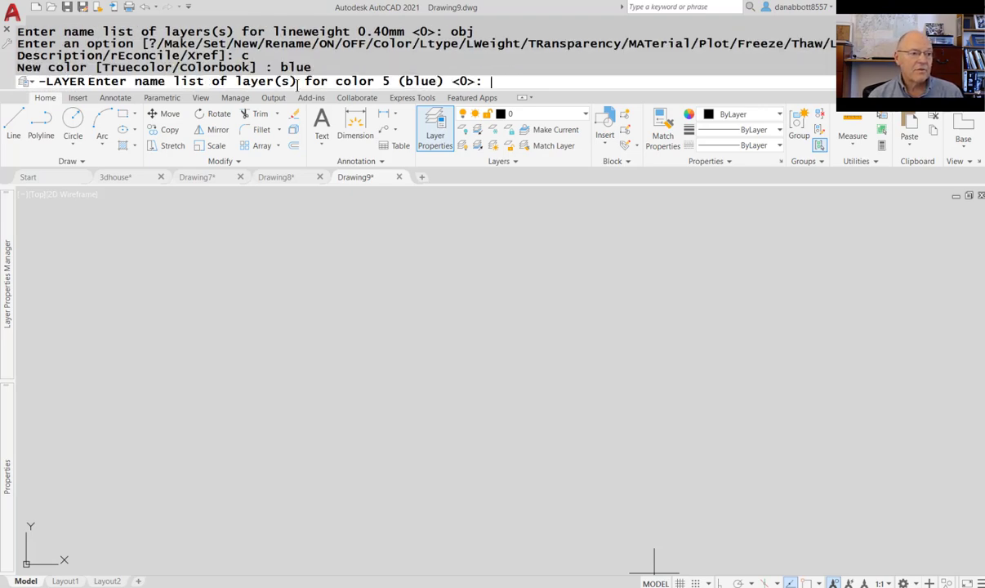
text(dim)
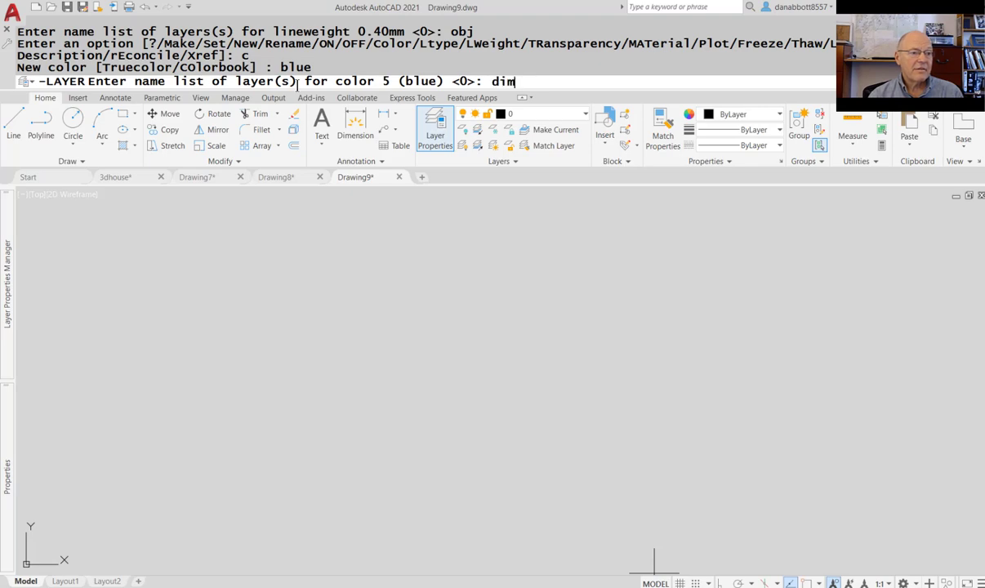
key(Return)
key(Escape)
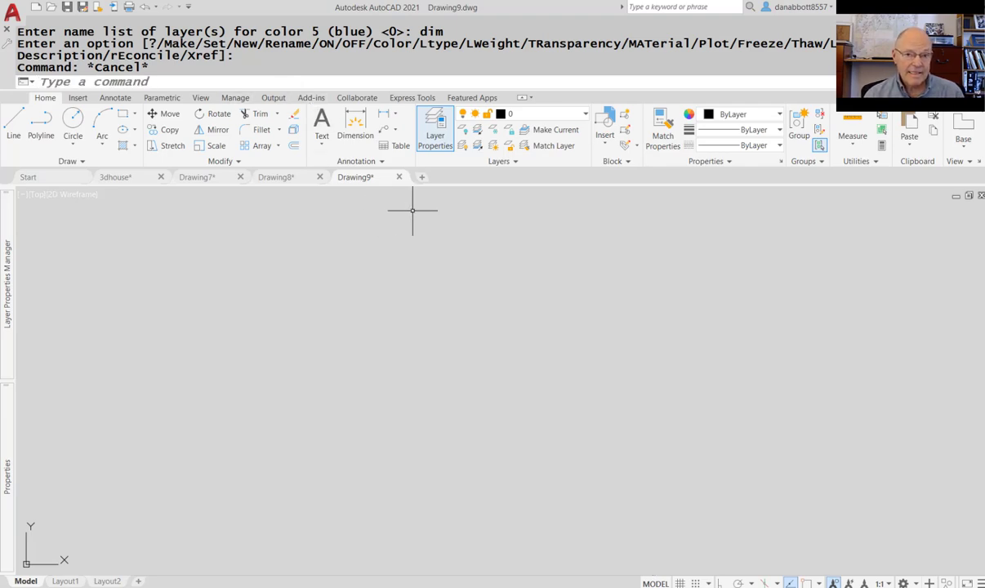
- Copy the whole -LAYER sequence from the command history and paste it below the "-la" line of TextStyle.scr in Notepad
key(F2)
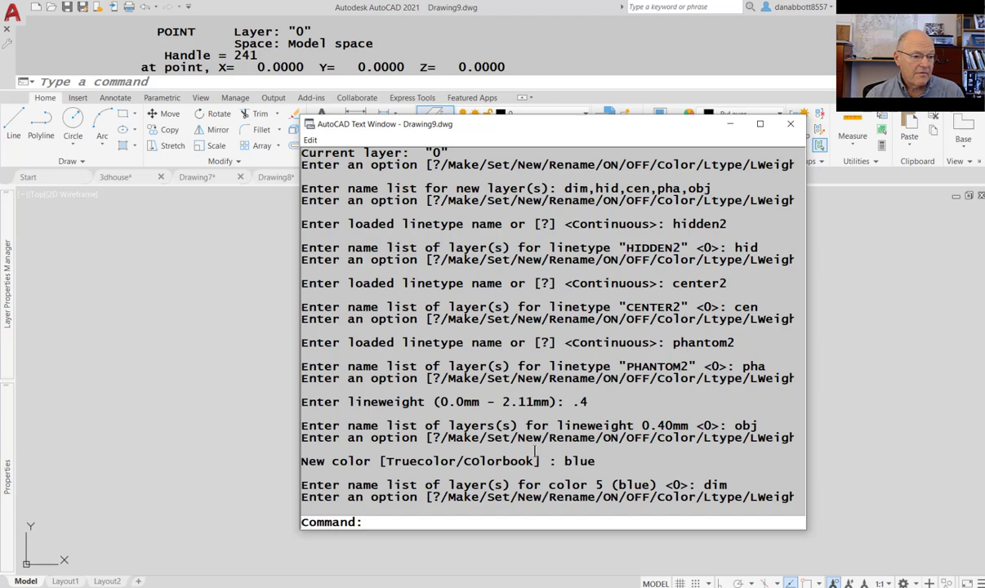
key(Escape)
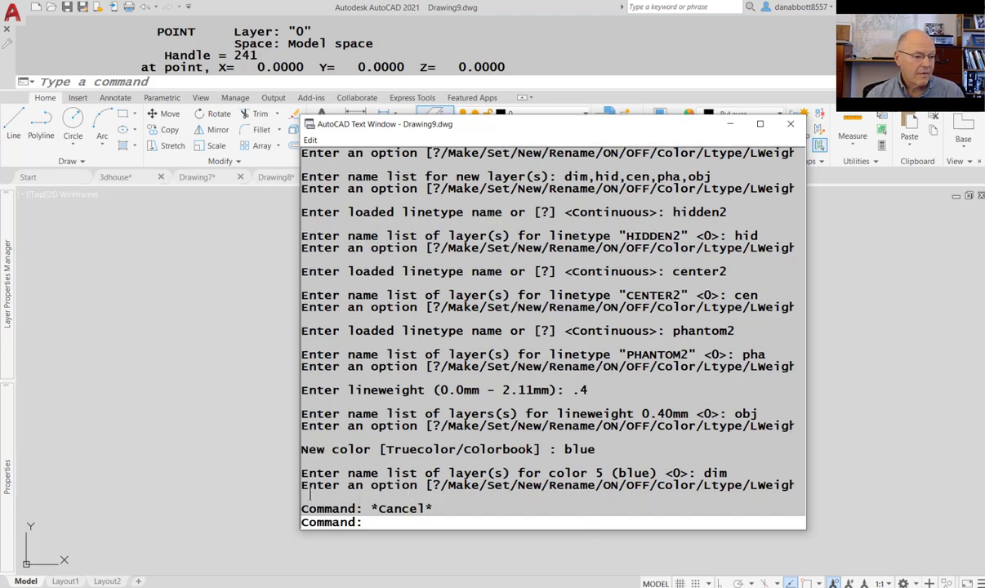
drag(309, 495, 370, 330)
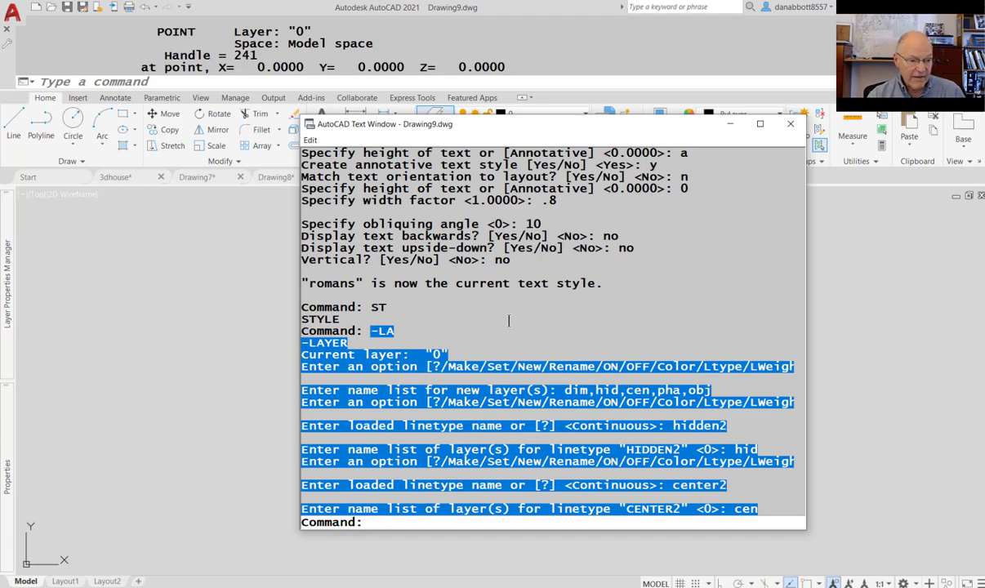
click(687, 587)
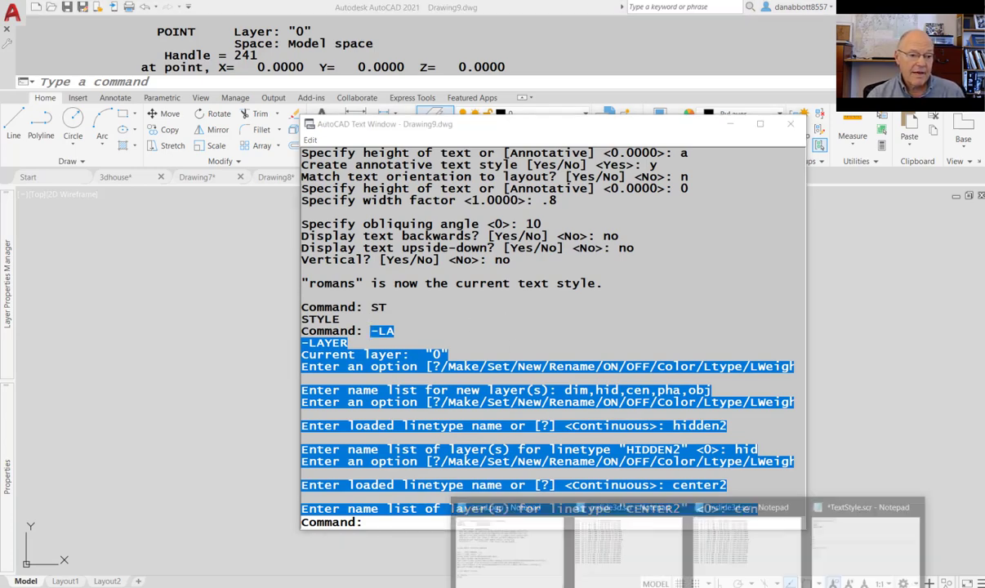
click(871, 548)
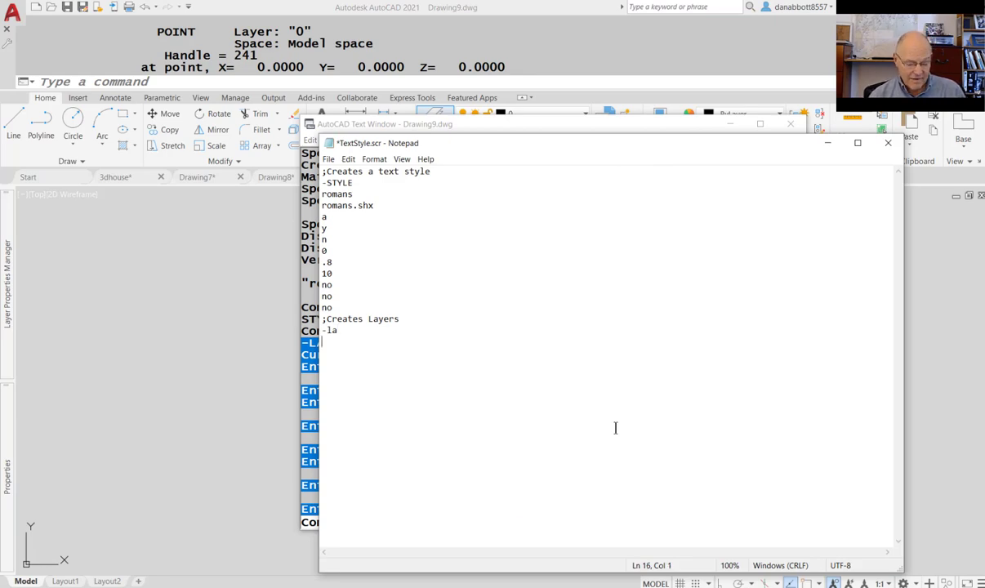
key(ctrl+v)
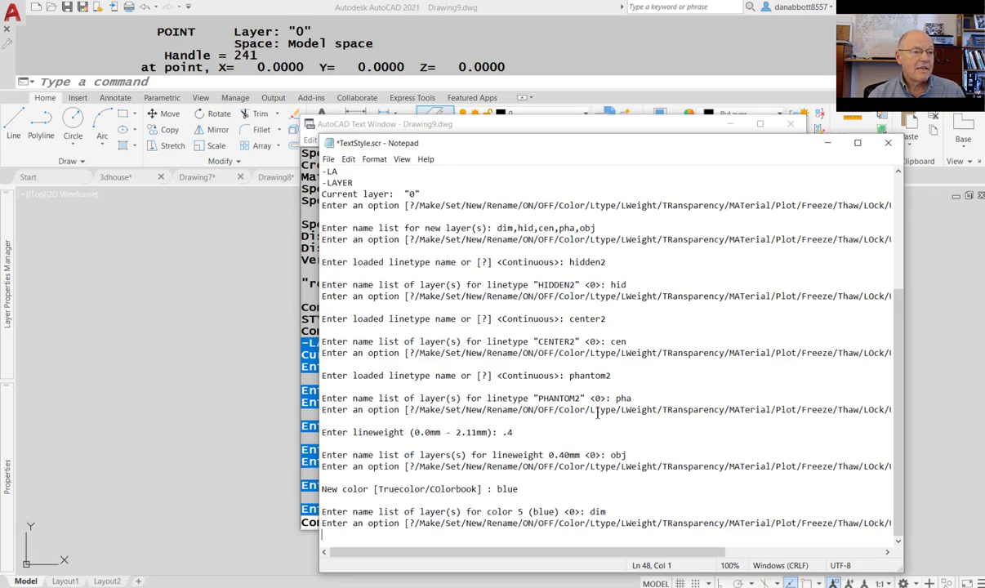
- Delete the redundant "-la" and "-LA" lines so that -LAYER directly follows the ";Creates Layers" comment
scroll(534, 408, up, 4)
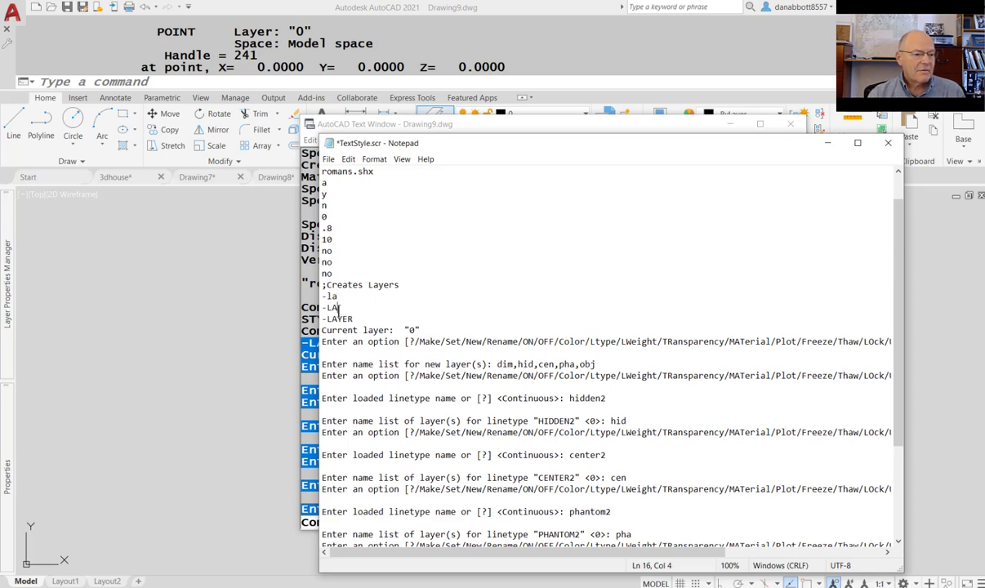
drag(337, 308, 313, 300)
key(Delete)
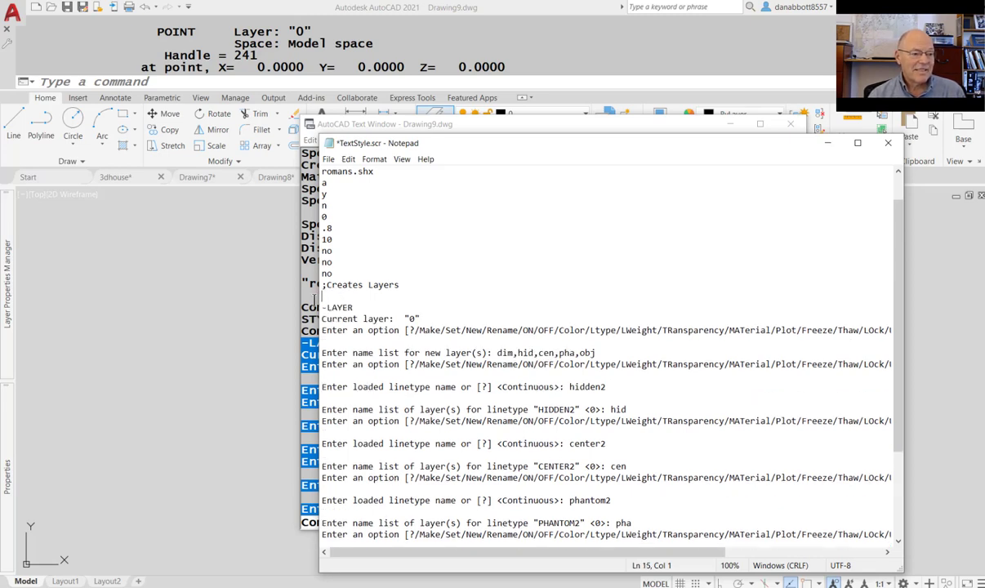
key(Delete)
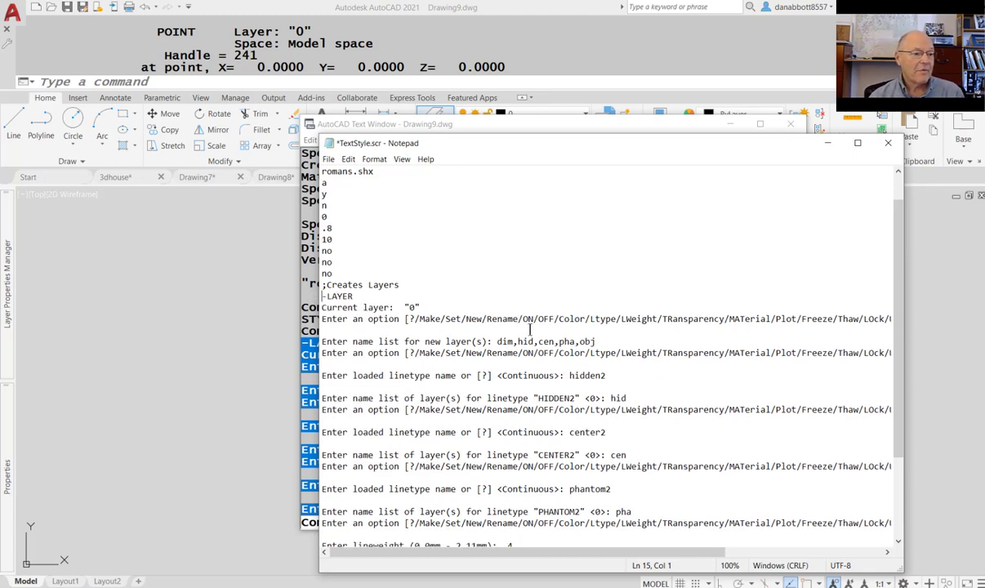
- Delete the 'Current layer: "0"' line below -LAYER in the script
key(Delete)
key(Delete)
key(Delete)
key(Delete)
key(Delete)
key(Delete)
key(Delete)
key(Delete)
key(Delete)
key(Delete)
key(Delete)
key(Delete)
key(Delete)
key(Delete)
key(Delete)
key(Delete)
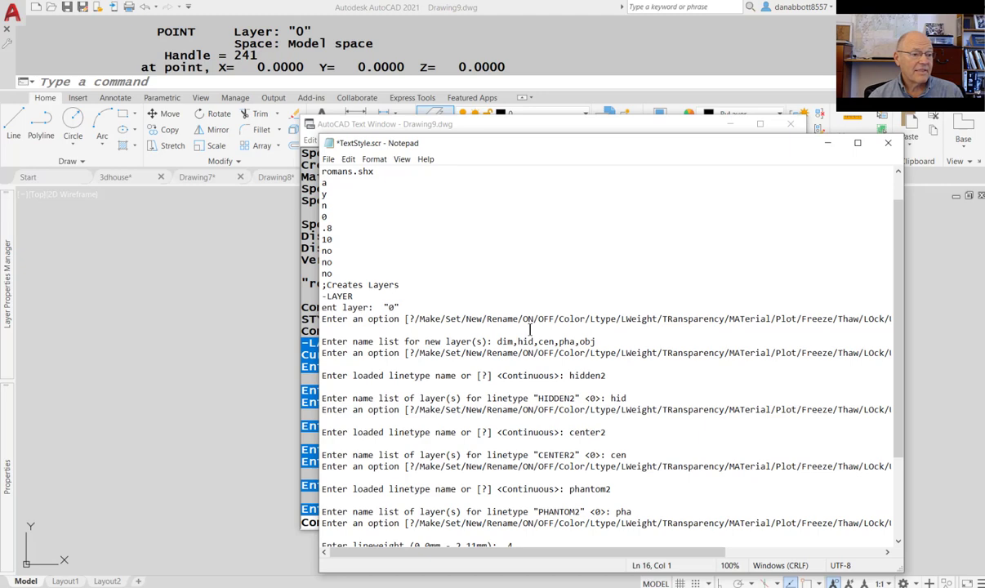
key(Delete)
key(Delete)
key(Delete)
key(Delete)
key(Delete)
key(Delete)
key(Delete)
key(Delete)
key(Delete)
key(Delete)
key(Delete)
key(Delete)
key(Delete)
key(Delete)
key(Delete)
key(Delete)
key(Delete)
key(Delete)
- Strip the "Enter an option" prompt text from the line below -LAYER, leaving only the response "n"
key(Delete)
key(Delete)
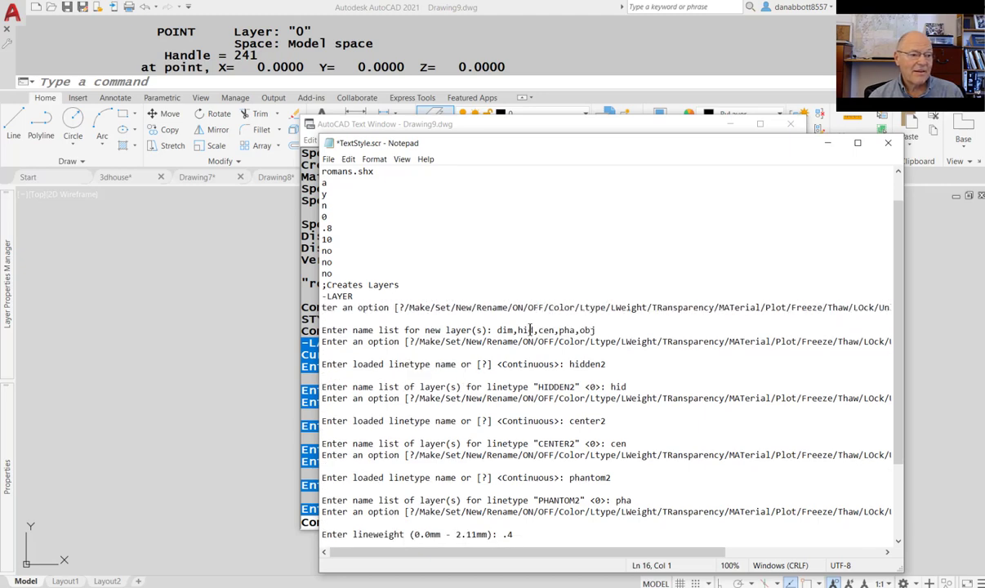
key(Delete)
key(Delete)
key(Delete)
key(Delete)
key(Delete)
key(Delete)
key(Delete)
key(Delete)
key(Delete)
key(Delete)
key(Delete)
key(Delete)
key(Delete)
key(Delete)
key(Delete)
key(Delete)
key(Delete)
key(Delete)
key(Delete)
key(Delete)
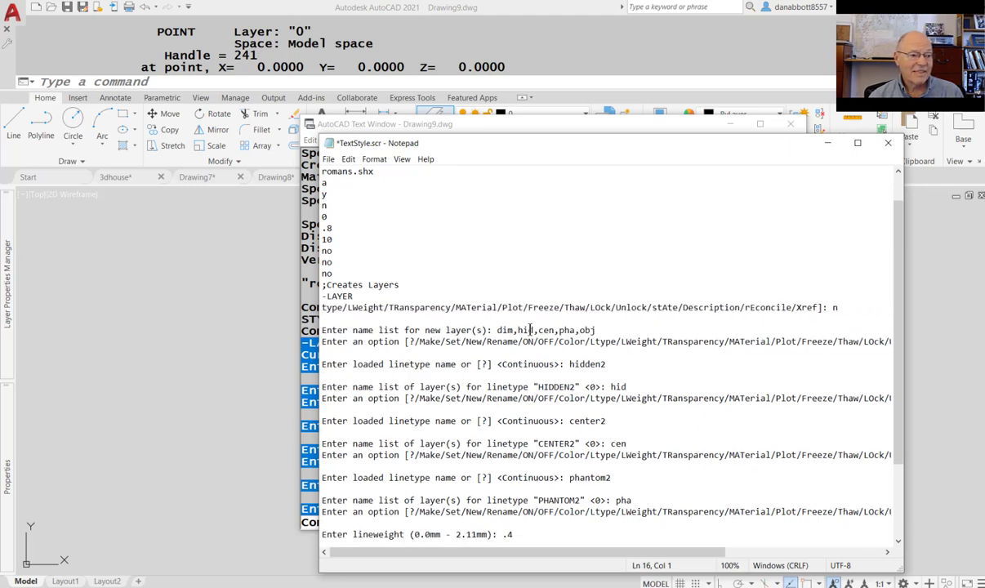
key(Delete)
key(Delete)
key(Delete)
key(Delete)
key(Delete)
key(Delete)
key(Delete)
key(Delete)
key(Delete)
key(Delete)
key(Delete)
key(Delete)
key(Delete)
key(Delete)
key(Delete)
key(Delete)
key(Delete)
key(Delete)
key(Delete)
key(Delete)
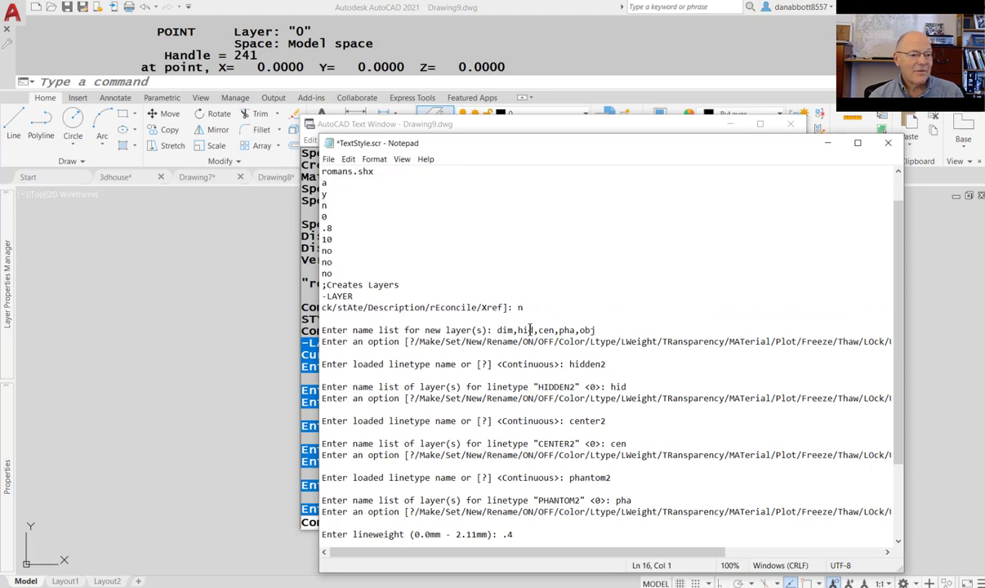
key(Delete)
key(Delete)
key(Delete)
key(Delete)
key(Delete)
key(Delete)
key(Delete)
key(Delete)
key(Delete)
key(Delete)
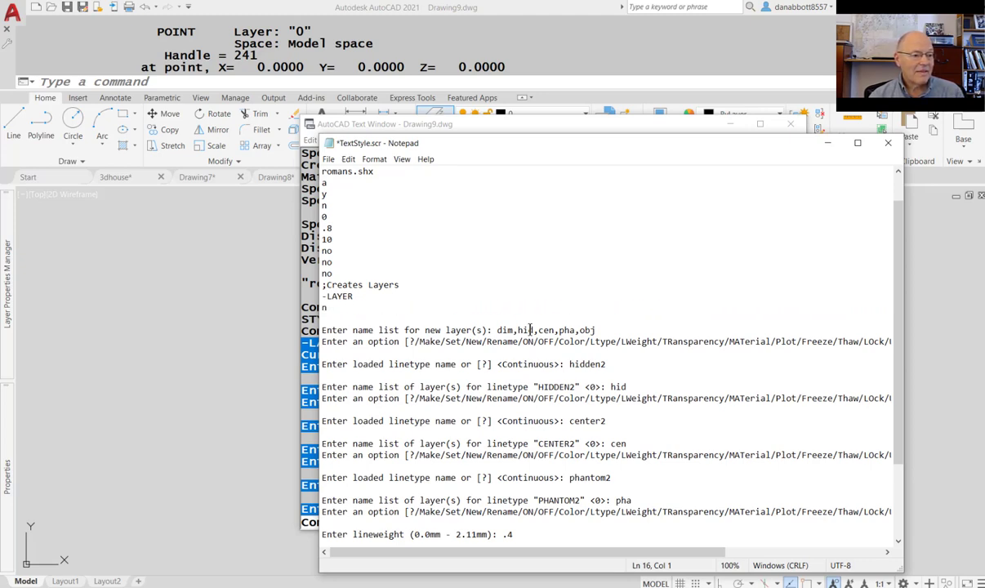
- Delete the blank line below "n" and the "Enter name list for new layer(s):" prompt, leaving only dim,hid,cen,pha,obj
key(Delete)
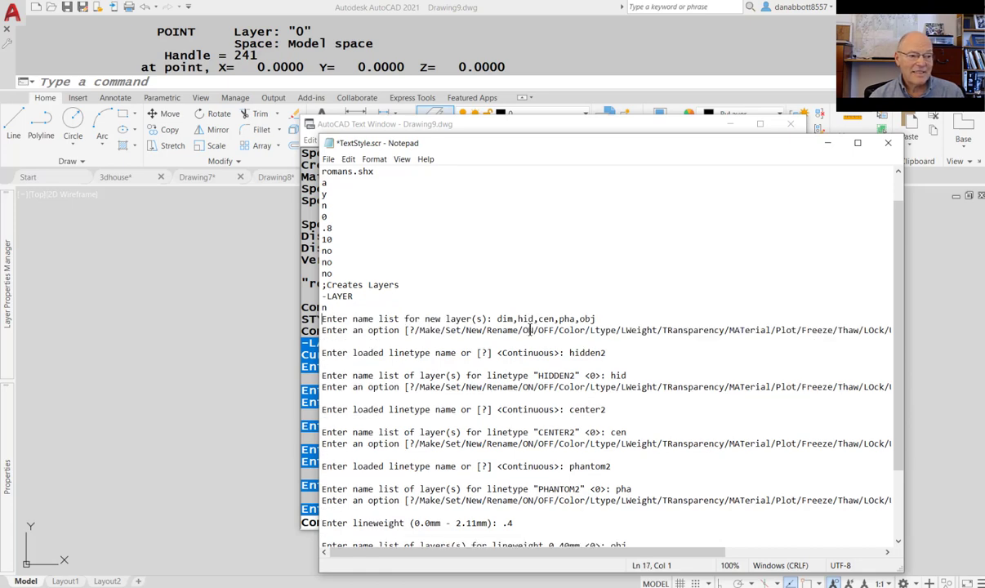
key(Delete)
key(Delete)
key(Delete)
key(Delete)
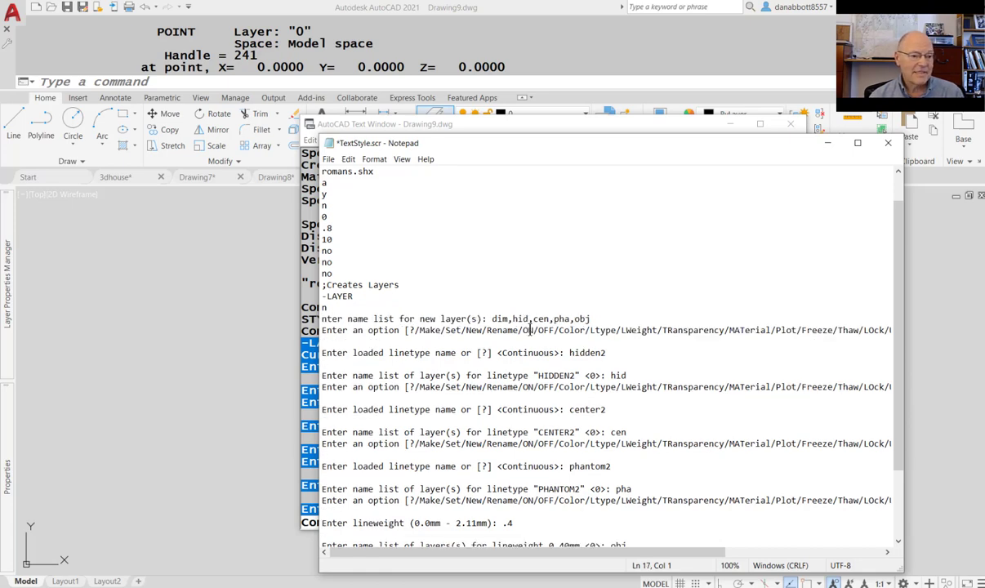
key(Delete)
key(Delete)
key(Delete)
key(Delete)
key(Delete)
key(Delete)
key(Delete)
key(Delete)
key(Delete)
key(Delete)
key(Delete)
key(Delete)
key(Delete)
key(Delete)
key(Delete)
key(Delete)
key(Delete)
key(Delete)
key(Delete)
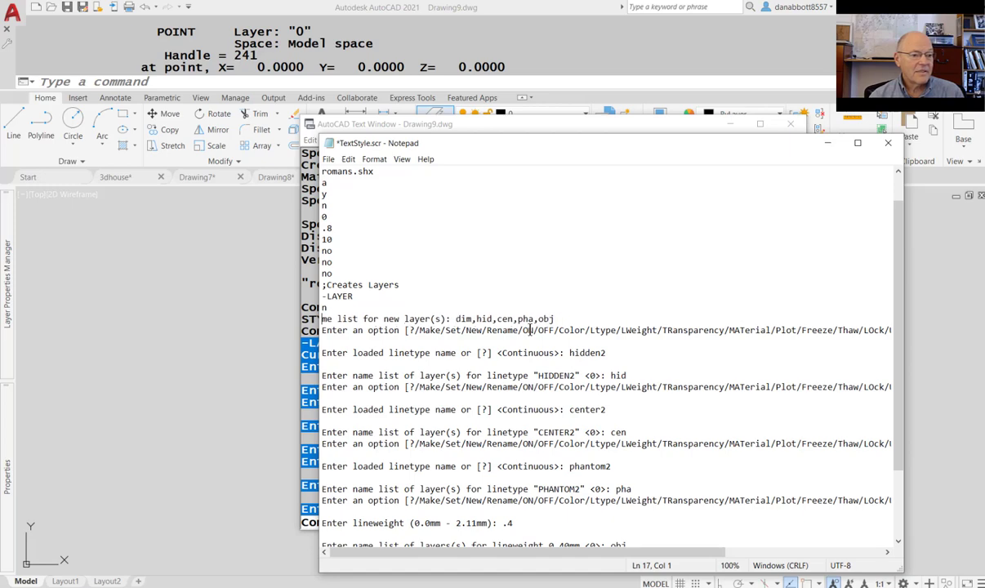
key(Delete)
key(Delete)
key(Delete)
key(Delete)
key(Delete)
key(Delete)
key(Delete)
key(Delete)
key(Delete)
key(Delete)
key(Delete)
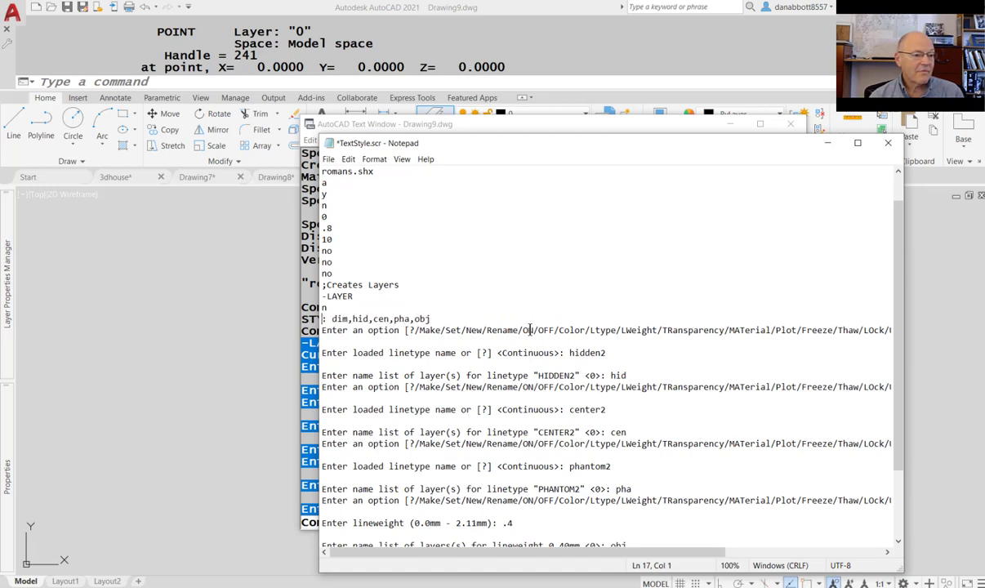
- Remove the colon before dim,hid,cen,pha,obj and strip the "Enter an option" prompt on the line below, leaving only "lt"
key(Down)
key(Delete)
key(Delete)
key(Delete)
key(Delete)
key(Delete)
key(Delete)
key(Delete)
key(Delete)
key(Delete)
key(Delete)
key(Delete)
key(Delete)
key(Delete)
key(Delete)
key(Delete)
key(Delete)
key(Delete)
key(Delete)
key(Delete)
key(Delete)
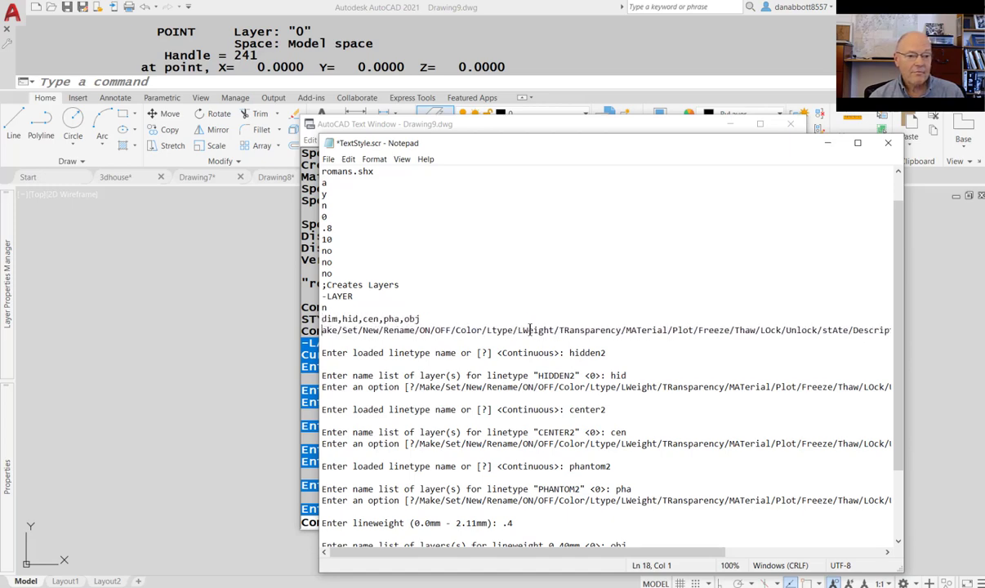
key(Delete)
key(Delete)
key(Delete)
key(Delete)
key(Delete)
key(Delete)
key(Delete)
key(Delete)
key(Delete)
key(Delete)
key(Delete)
key(Delete)
key(Delete)
key(Delete)
key(Delete)
key(Delete)
key(Delete)
key(Delete)
key(Delete)
key(Delete)
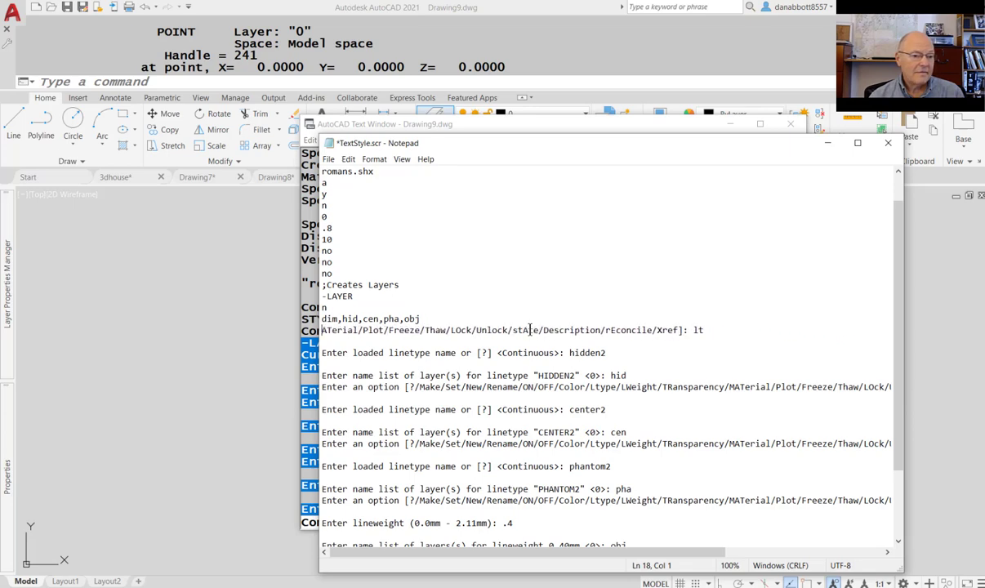
key(Delete)
key(Delete)
key(Delete)
key(Delete)
key(Delete)
key(Delete)
key(Delete)
key(Delete)
key(Delete)
key(Delete)
key(Delete)
key(Delete)
key(Delete)
key(Delete)
key(Delete)
key(Delete)
key(Delete)
key(Delete)
key(Delete)
key(Delete)
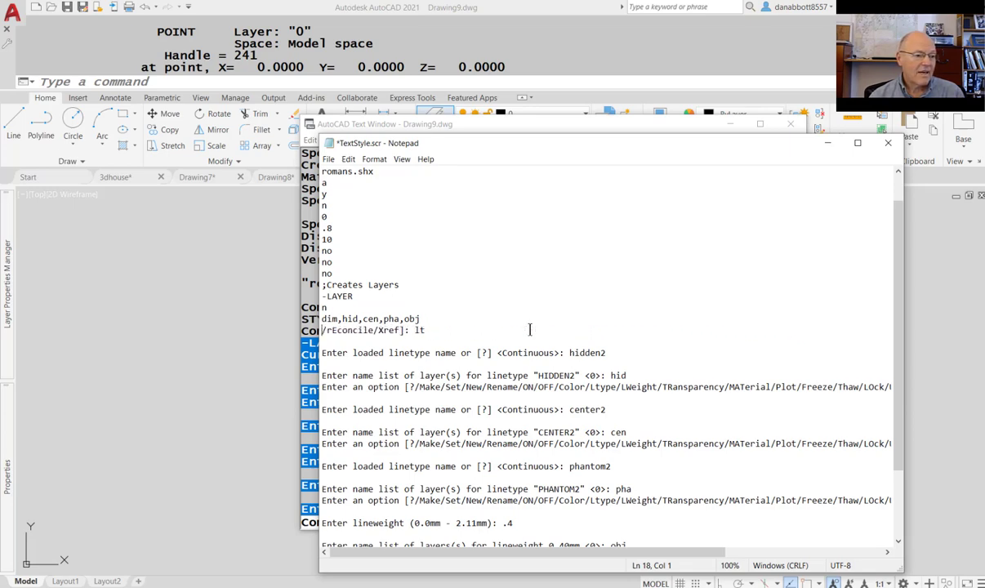
key(Delete)
key(Delete)
key(Delete)
key(Delete)
key(Delete)
key(Delete)
key(Delete)
key(Delete)
key(Delete)
key(Delete)
key(Delete)
key(Delete)
key(Delete)
key(Delete)
key(Delete)
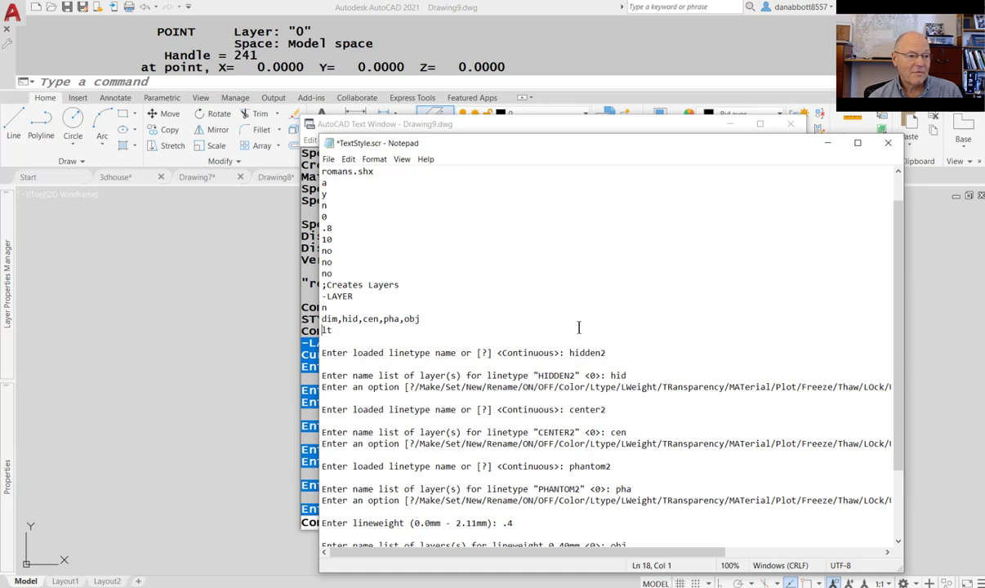
- Delete the blank lines and the linetype name and layer list prompts below "lt", leaving only the responses hidden2 and hid
key(Down)
key(shift+Down)
key(ctrl+shift+Right)
key(ctrl+shift+Right)
key(ctrl+shift+Right)
key(ctrl+shift+Right)
key(ctrl+shift+Right)
key(ctrl+shift+Right)
key(ctrl+shift+Right)
key(ctrl+shift+Right)
key(Delete)
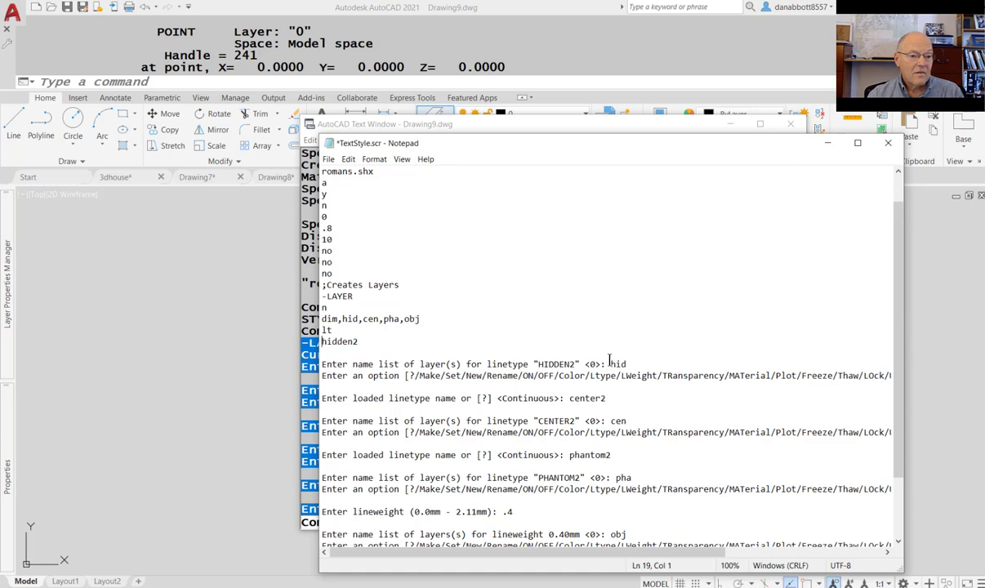
drag(610, 364, 321, 353)
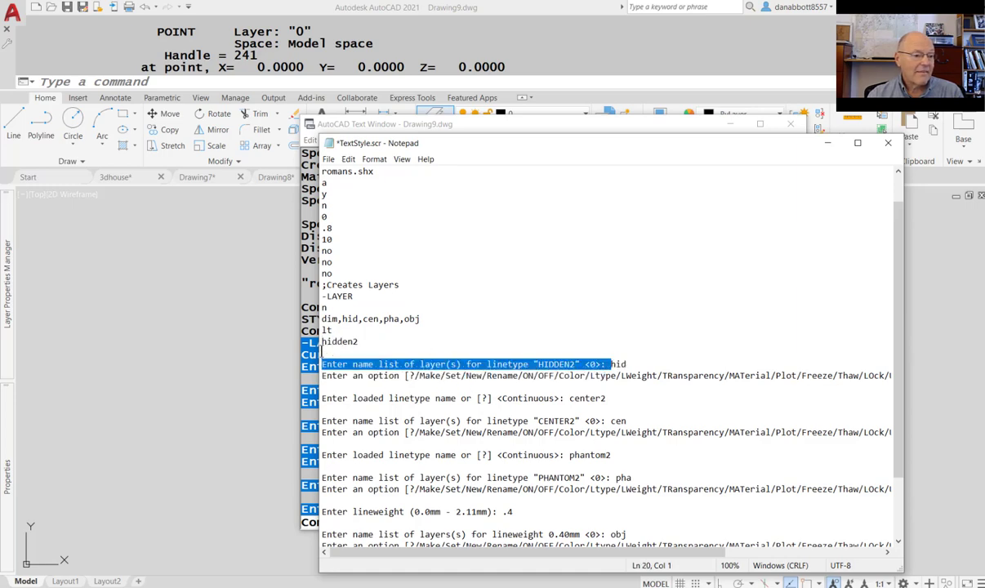
key(Delete)
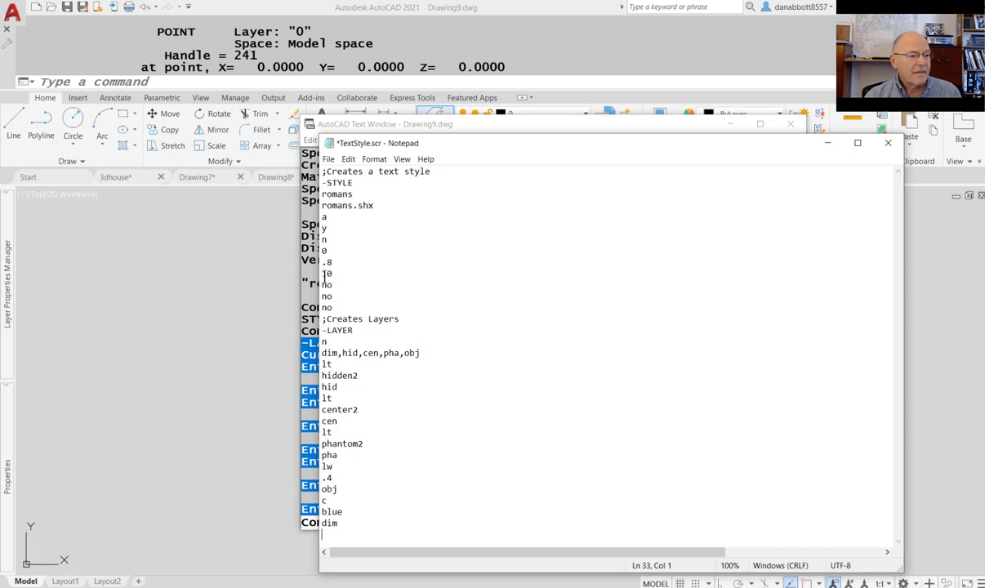
click(323, 174)
drag(323, 173, 320, 531)
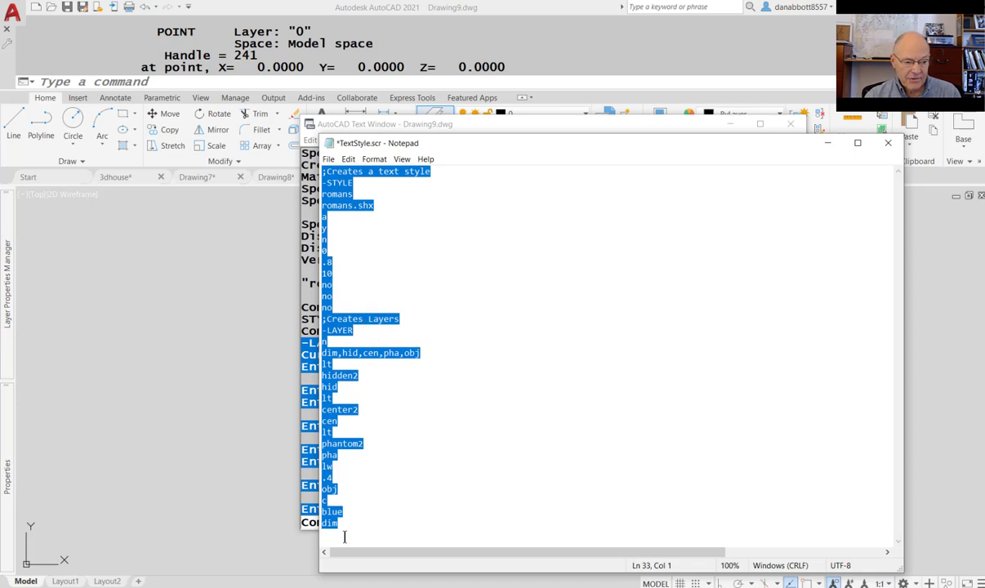
scroll(404, 495, right, 2)
scroll(388, 466, left, 2)
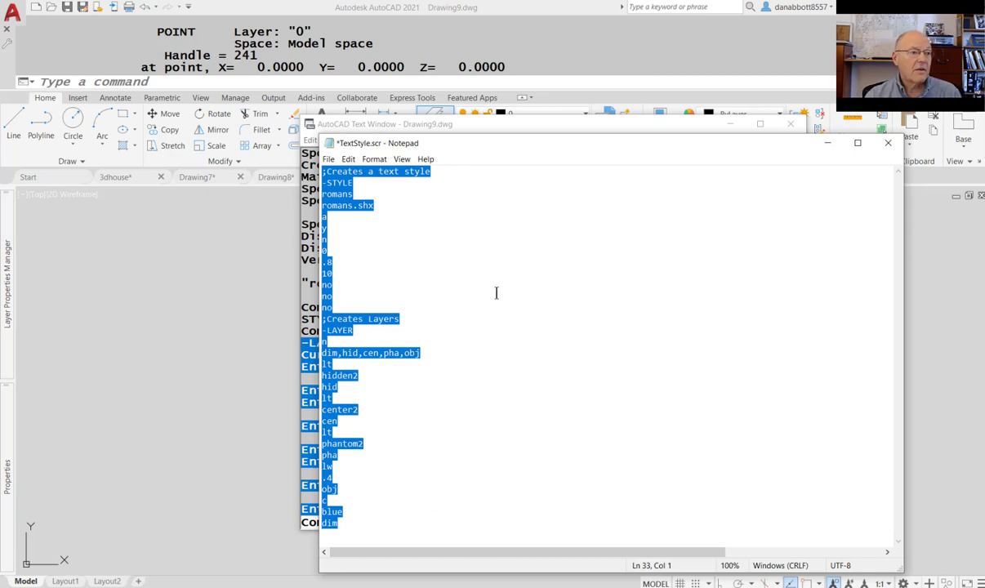
- Start saving the script as a new file and change the file name to Setup.scr
click(330, 159)
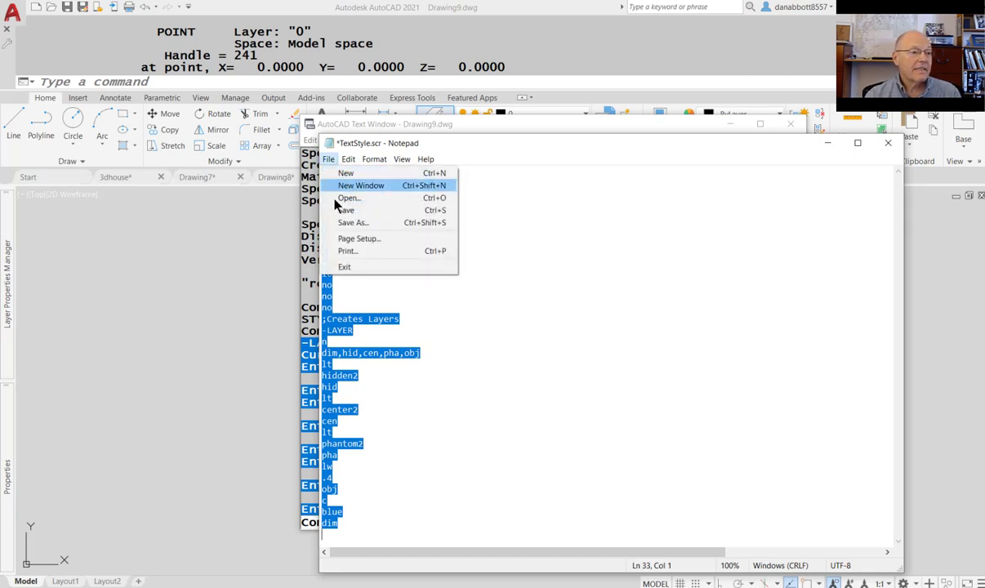
click(359, 222)
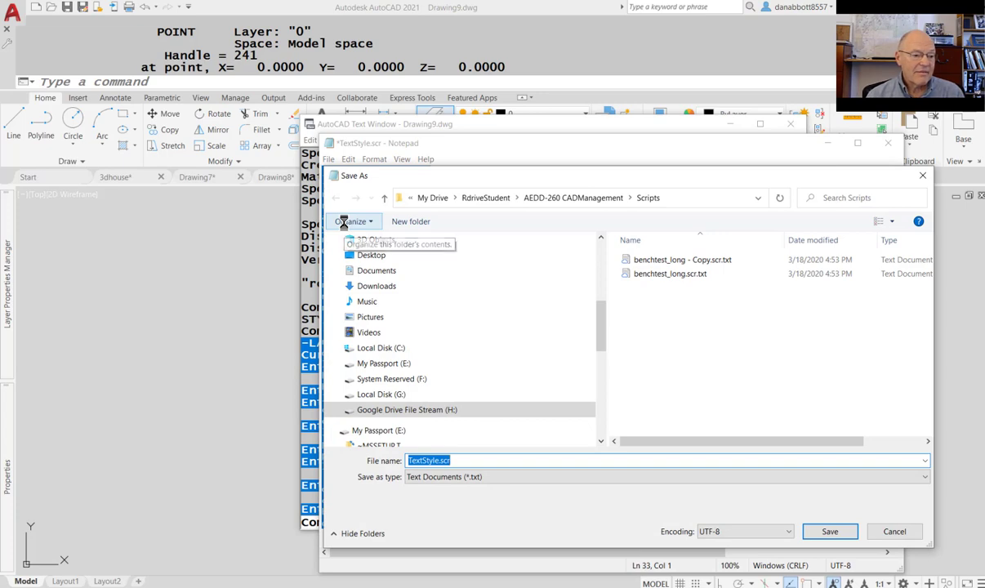
key(Home)
key(Right)
key(Right)
key(Right)
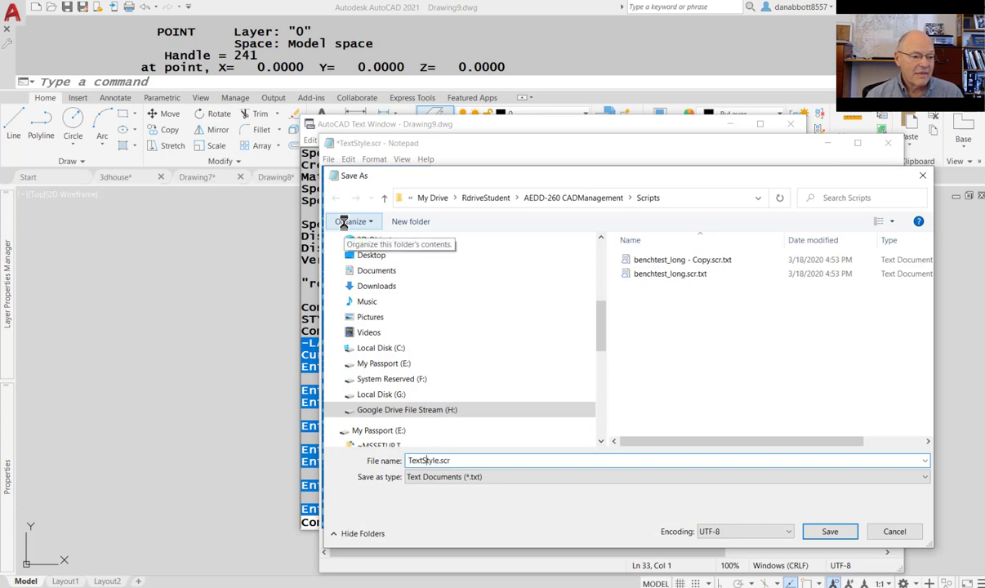
key(Delete)
key(Delete)
key(Delete)
key(Delete)
key(BackSpace)
key(BackSpace)
key(BackSpace)
key(BackSpace)
key(BackSpace)
key(BackSpace)
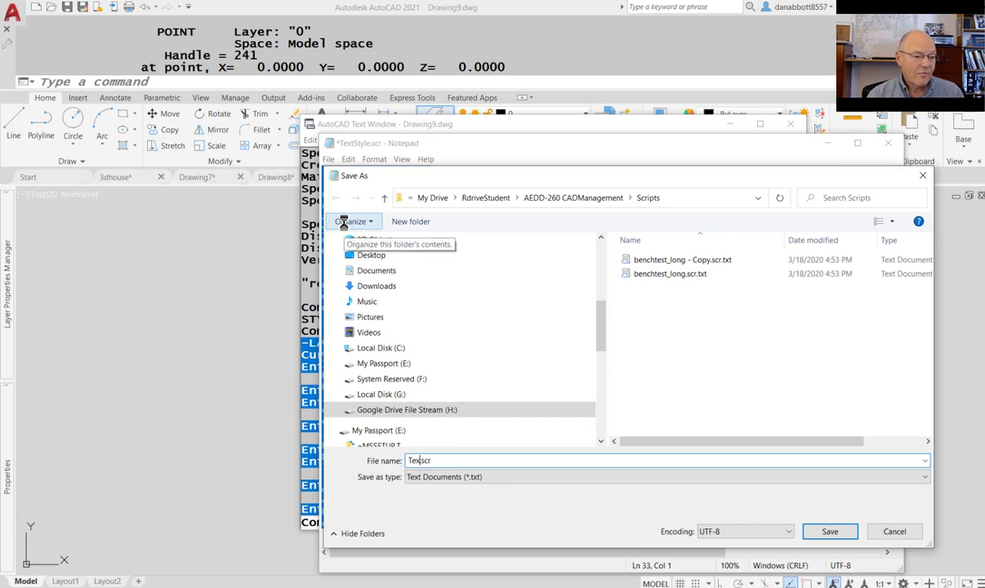
text(Setup.)
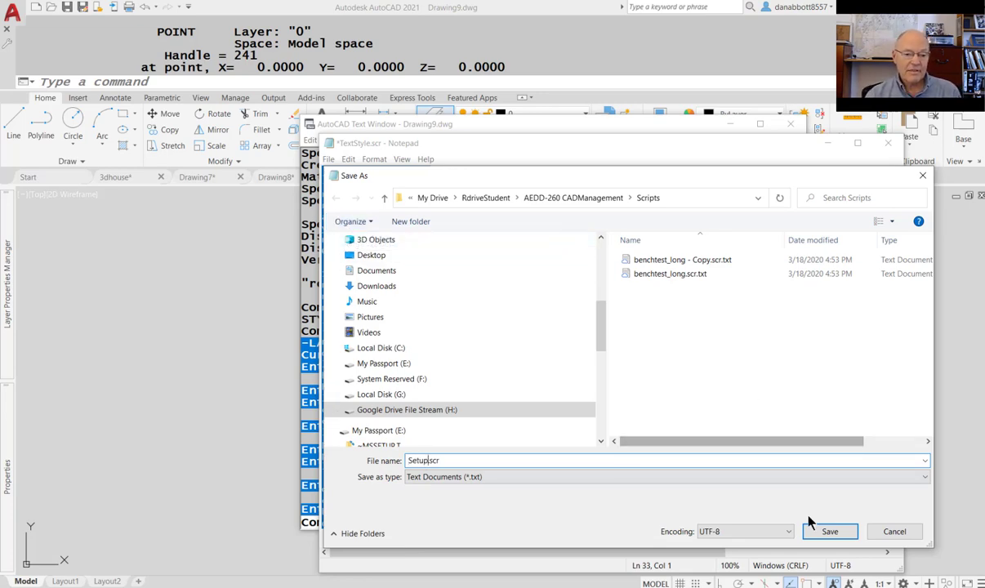
- Set the save type to All Files (*.*) and save the script in the Scripts folder, replacing the existing setup.scr
click(823, 476)
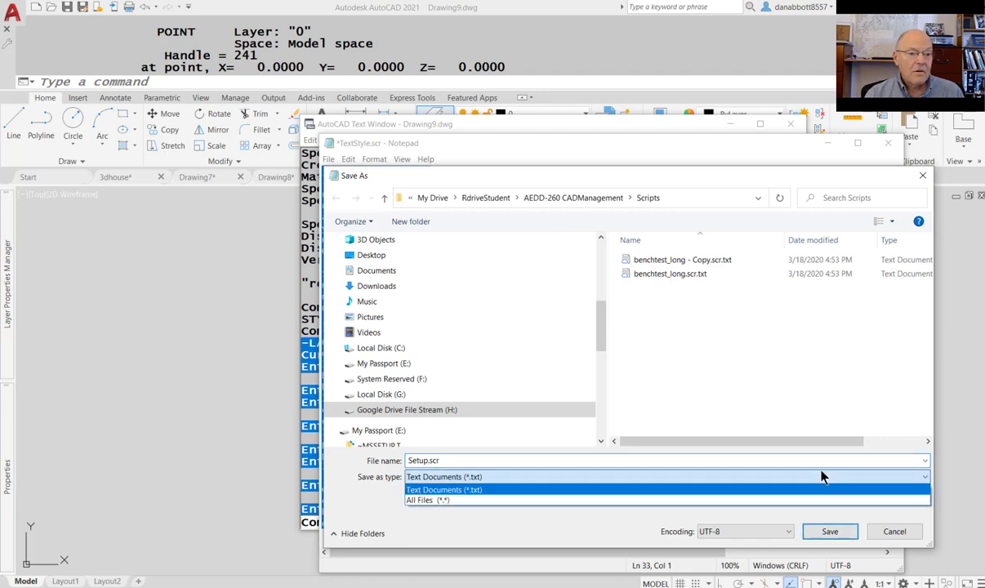
click(664, 501)
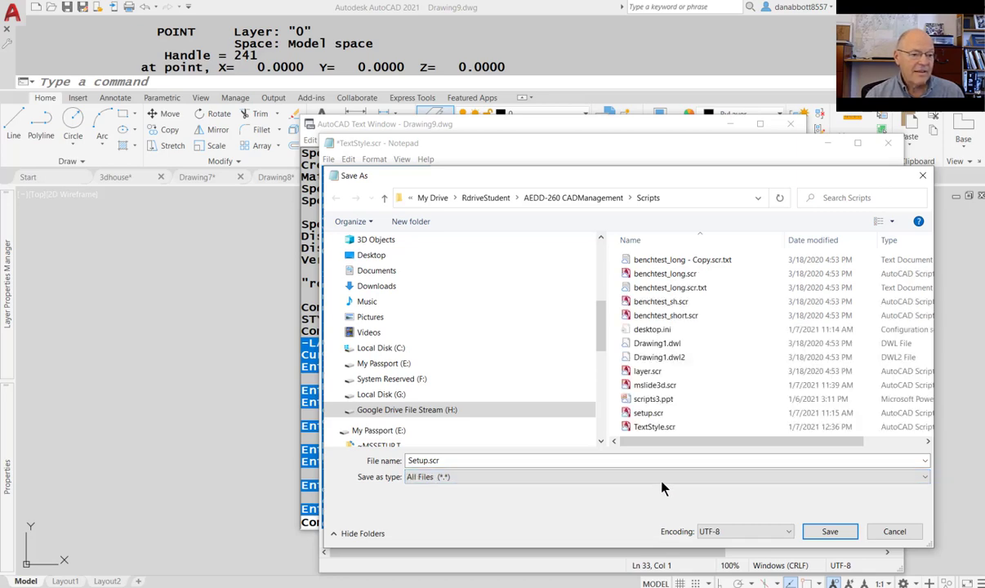
click(832, 533)
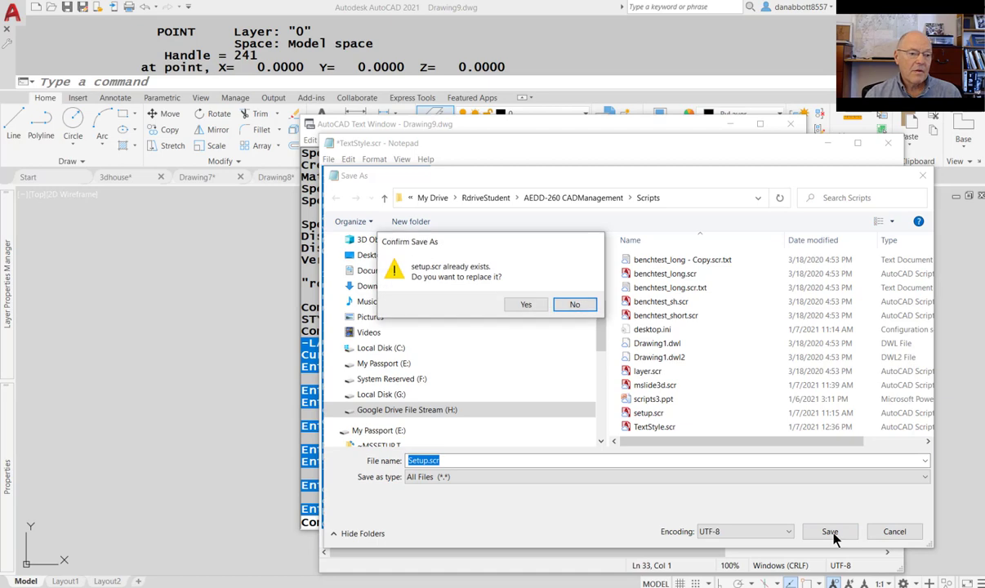
click(528, 306)
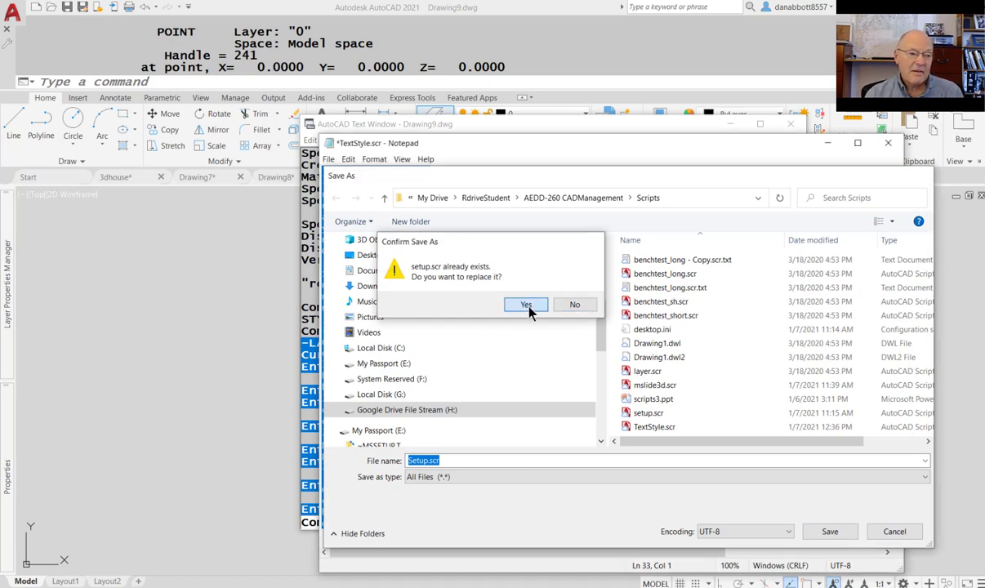
- Switch to AutoCAD, start a new drawing and check its layer list
click(196, 386)
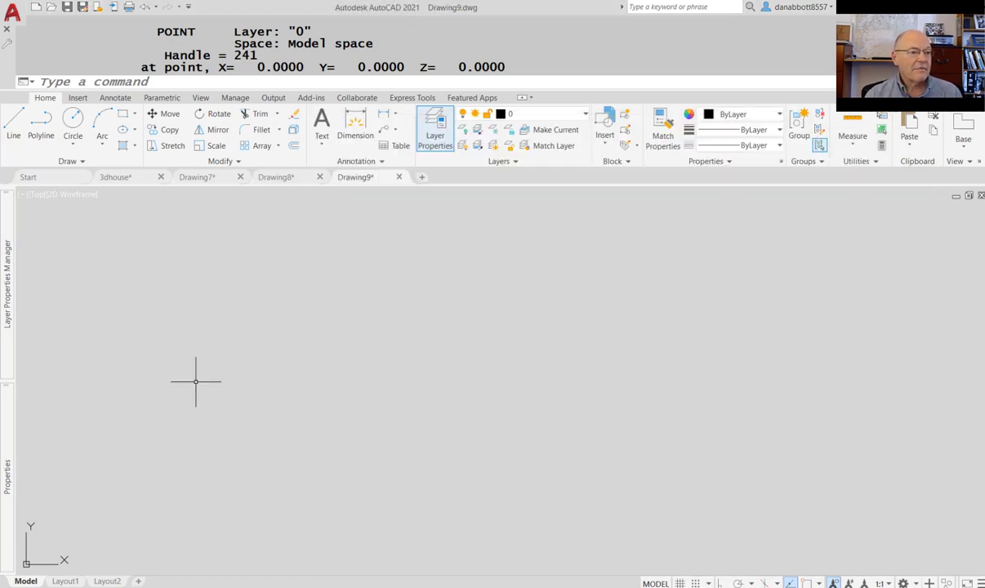
key(Escape)
text(new)
key(Return)
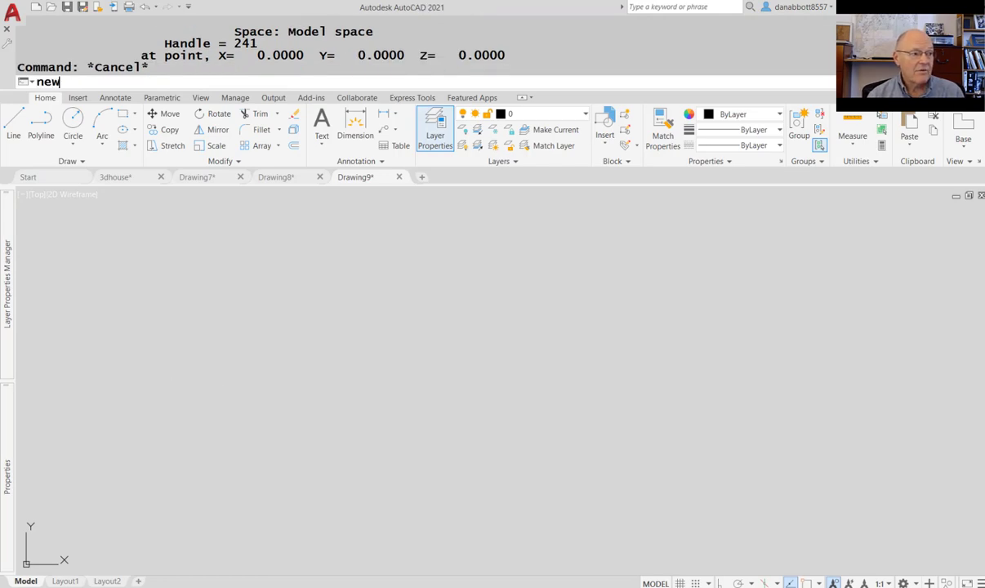
key(Return)
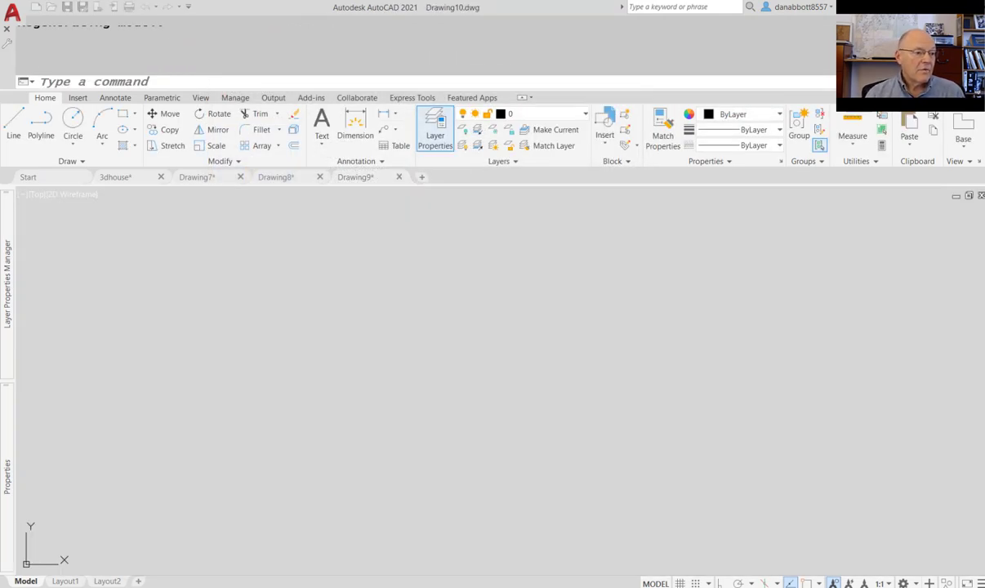
mouse_move(10, 294)
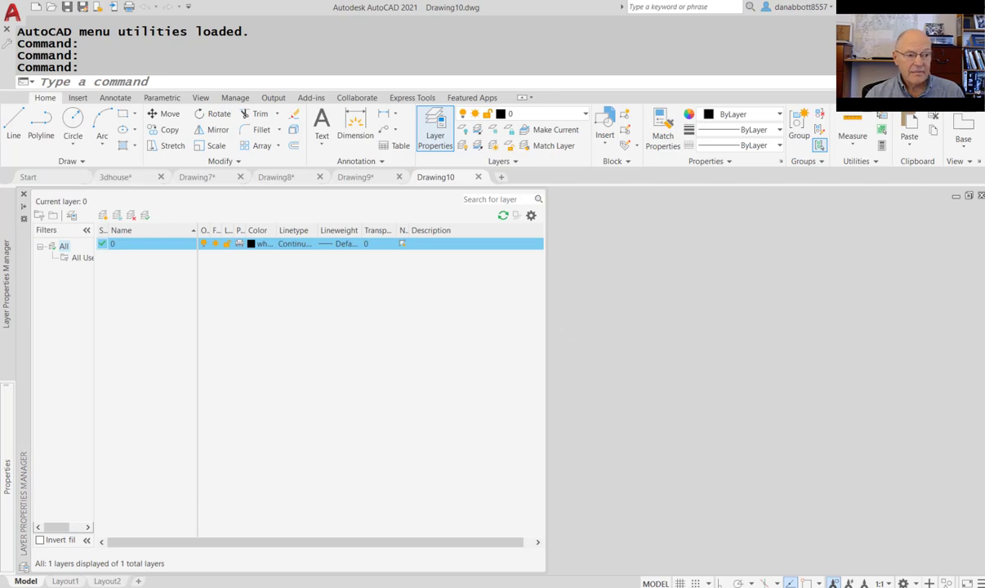
key(Escape)
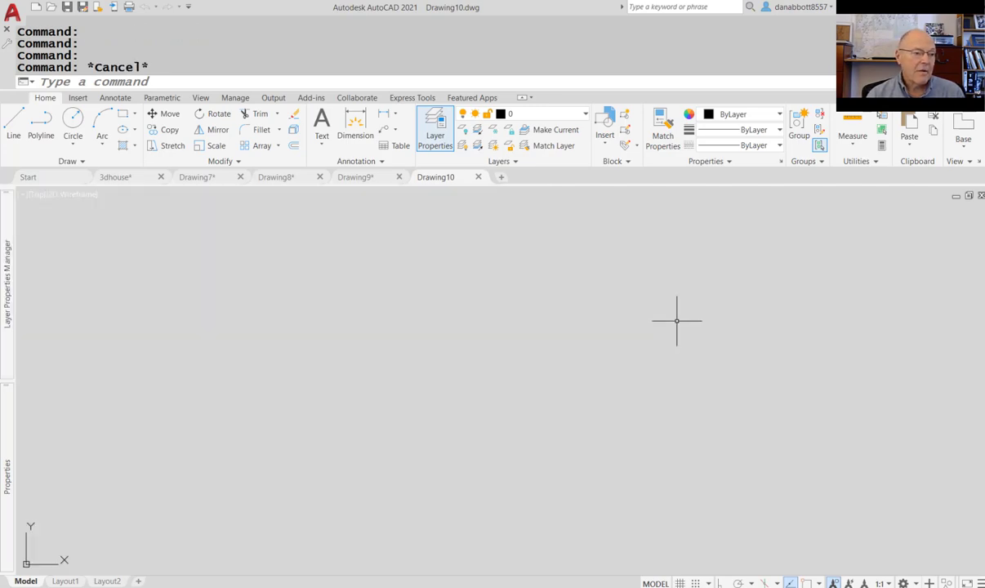
- Run the setup.scr script in the new drawing and end the layer command it leaves open
text(script)
key(Return)
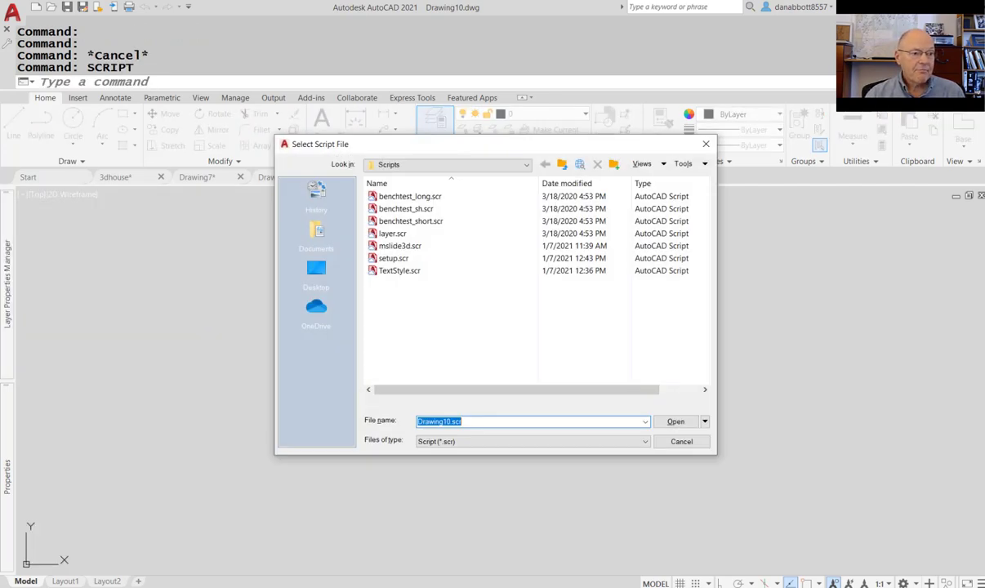
double_click(403, 259)
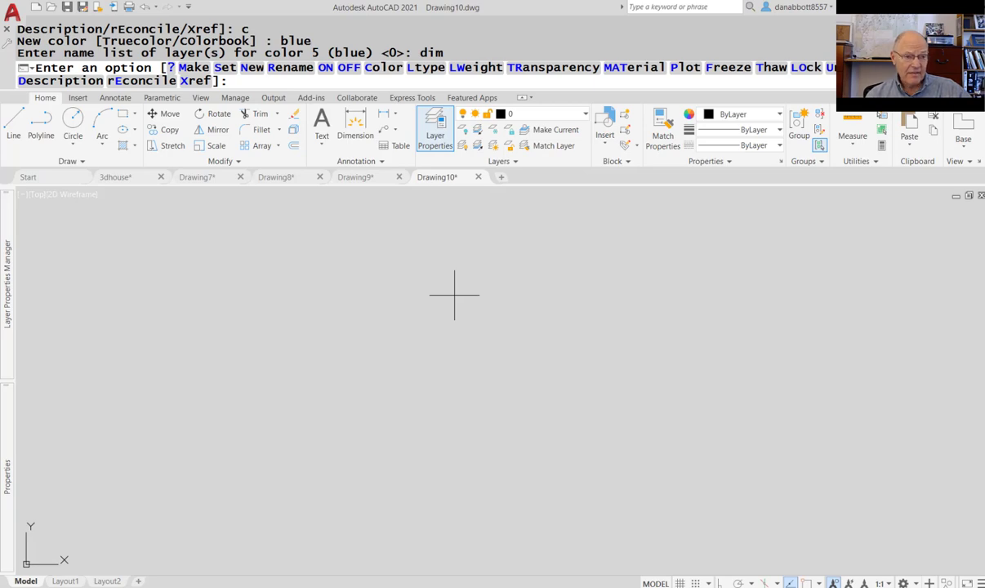
key(Return)
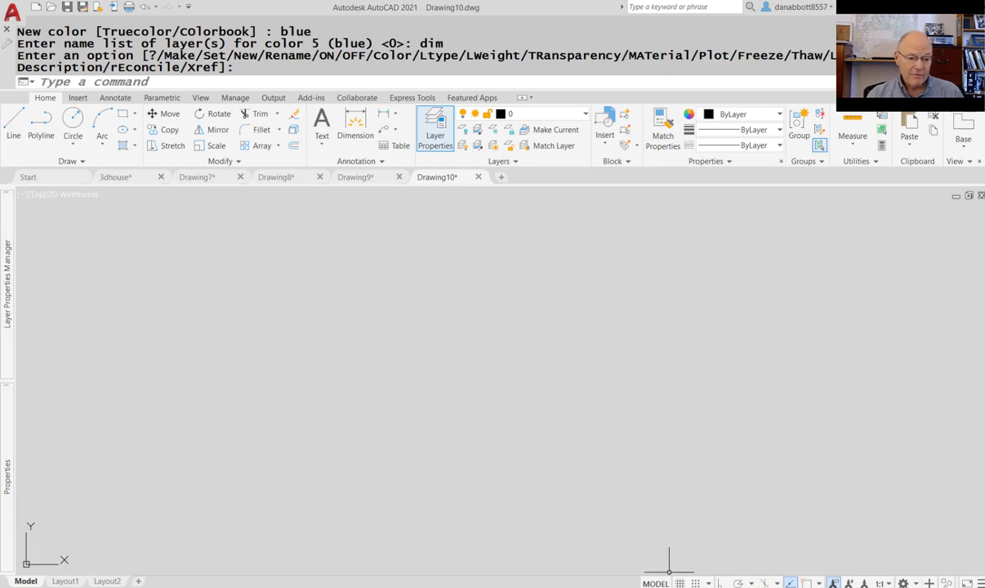
- Switch to Notepad, add one more blank line at the end of setup.scr and save the file
mouse_move(654, 586)
click(875, 563)
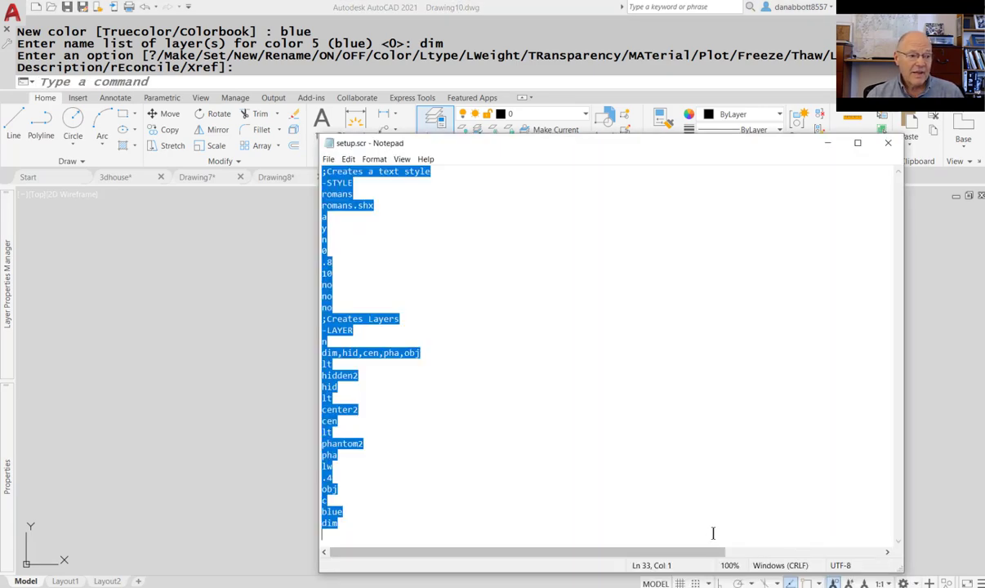
click(536, 501)
click(349, 535)
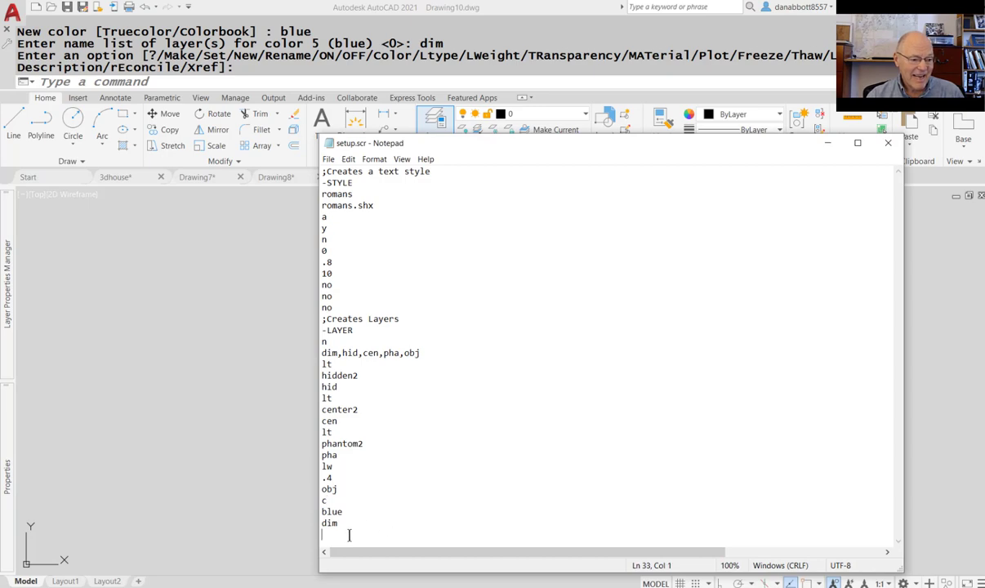
key(Return)
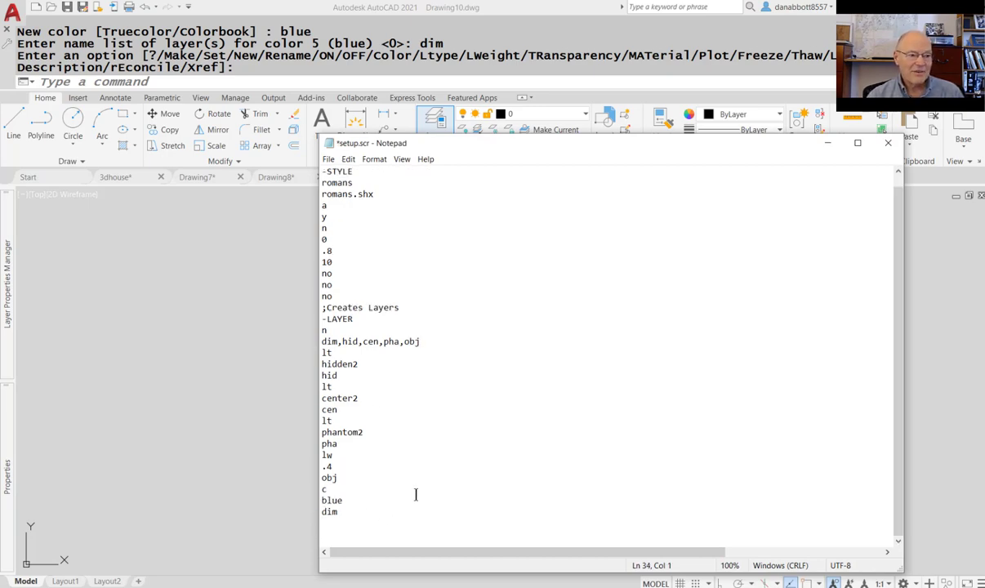
click(329, 159)
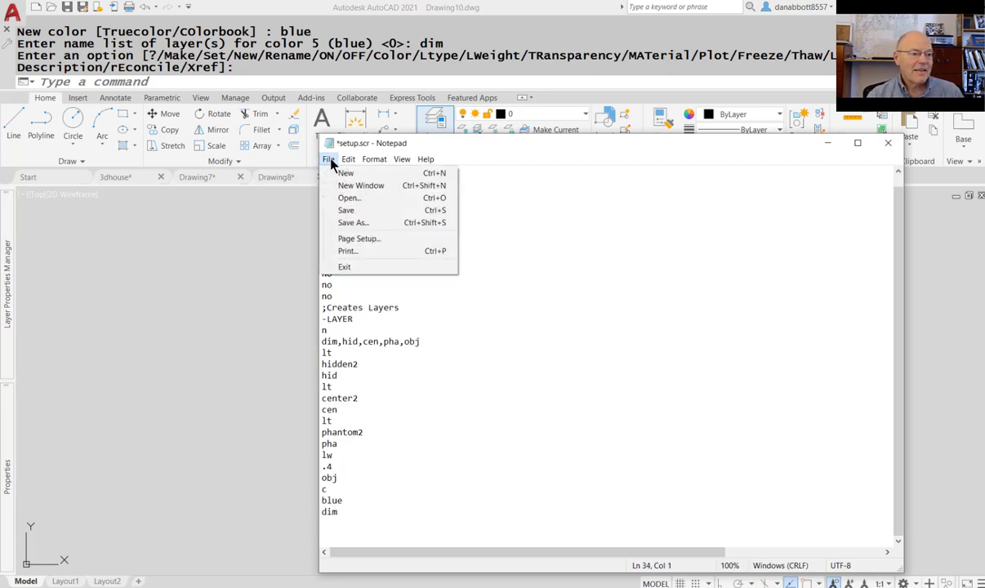
click(345, 210)
- Switch back to AutoCAD and check the script's results in the layer list and the text style settings
click(217, 261)
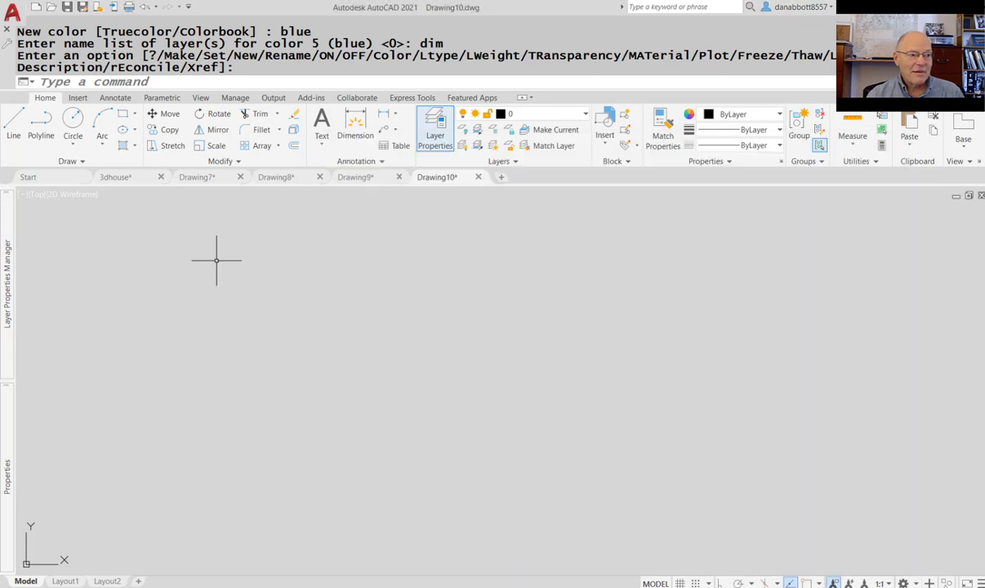
key(Escape)
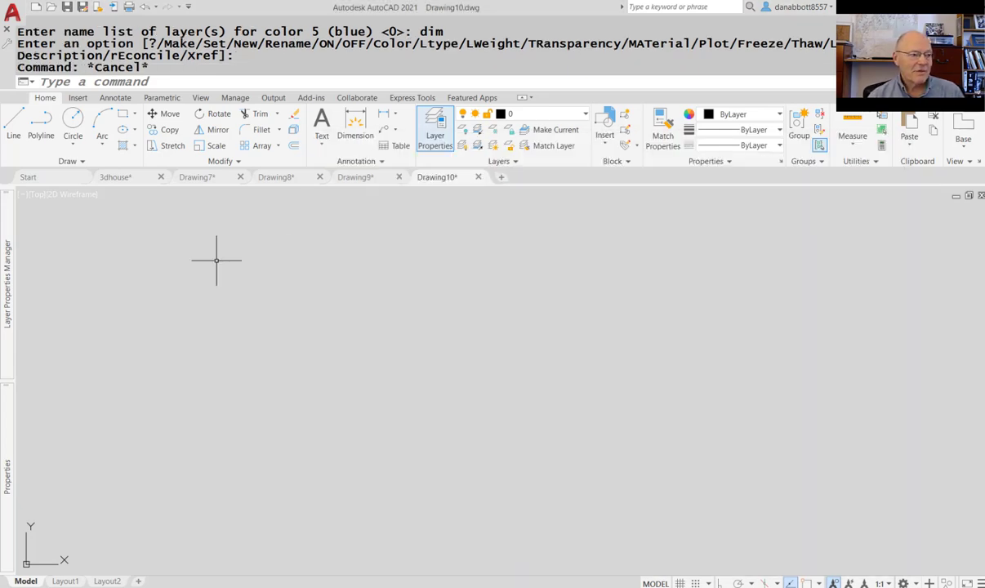
text(la)
key(Return)
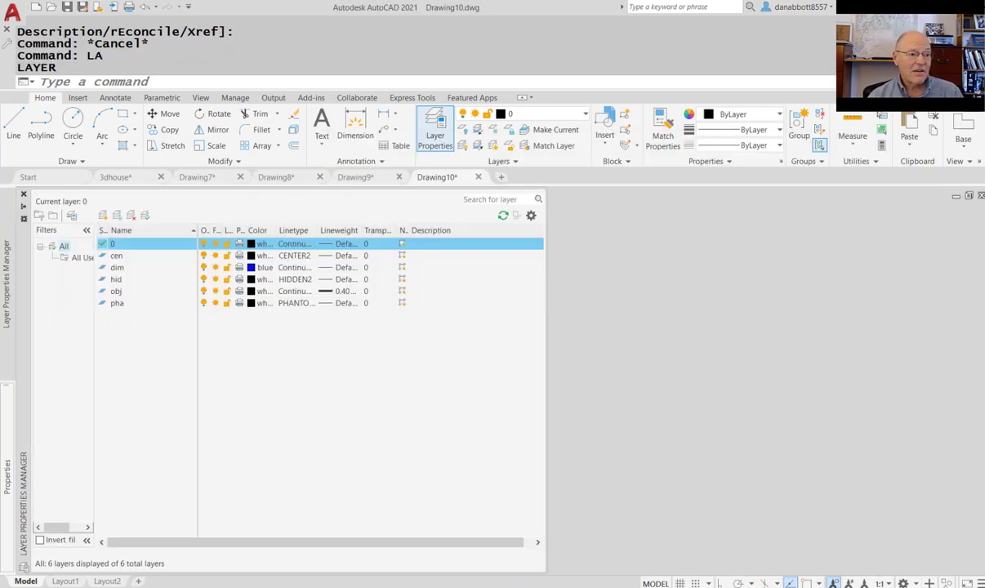
click(710, 295)
key(Escape)
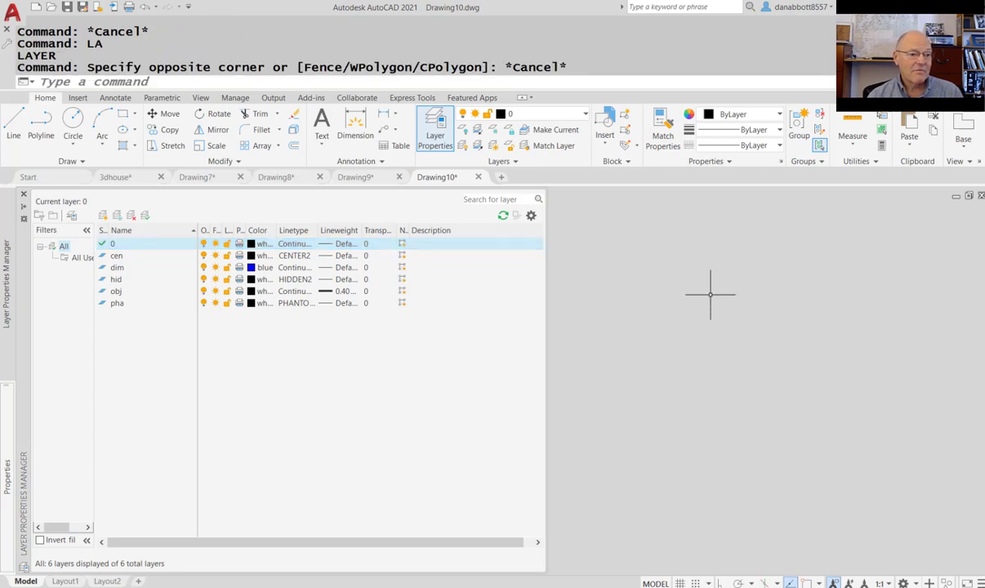
text(st)
key(Return)
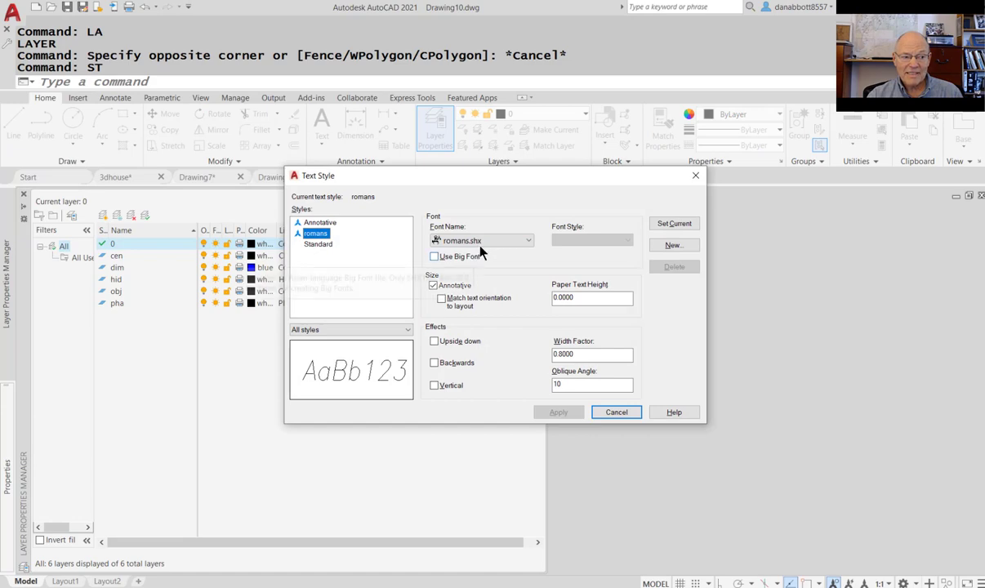
- Close the text style settings and check the current PICKSTYLE and PICKFIRST values without changing them
click(695, 178)
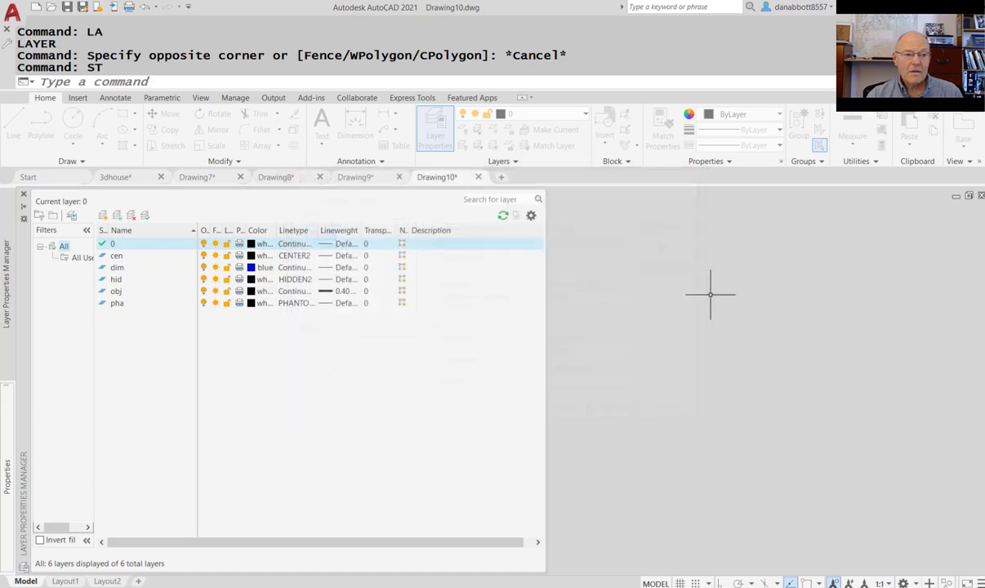
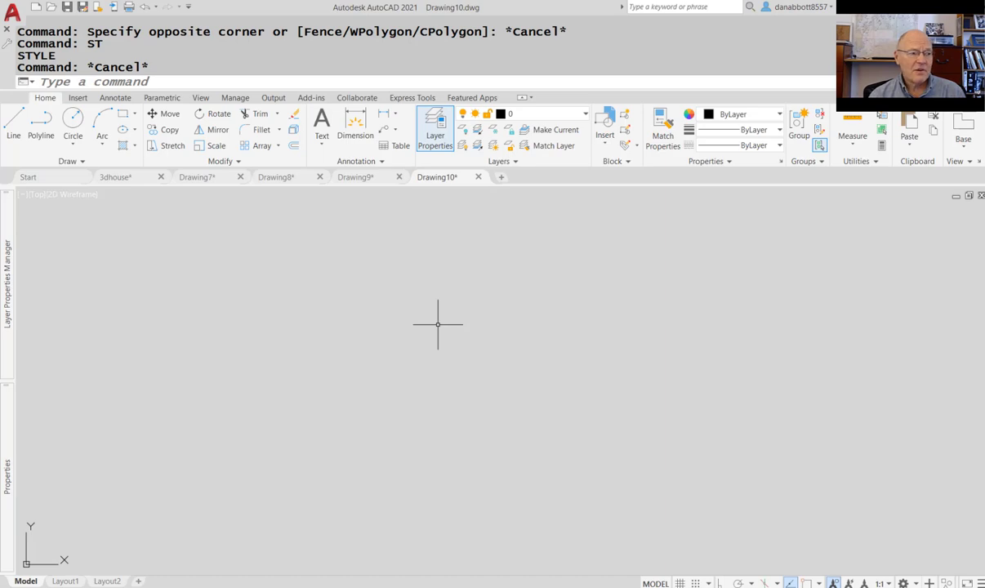
text(picksttyle)
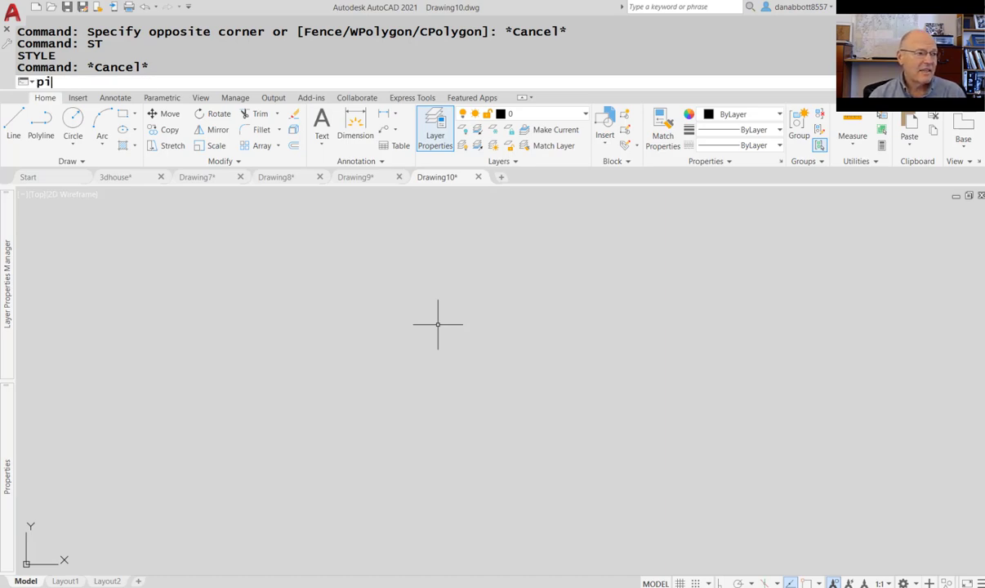
key(Return)
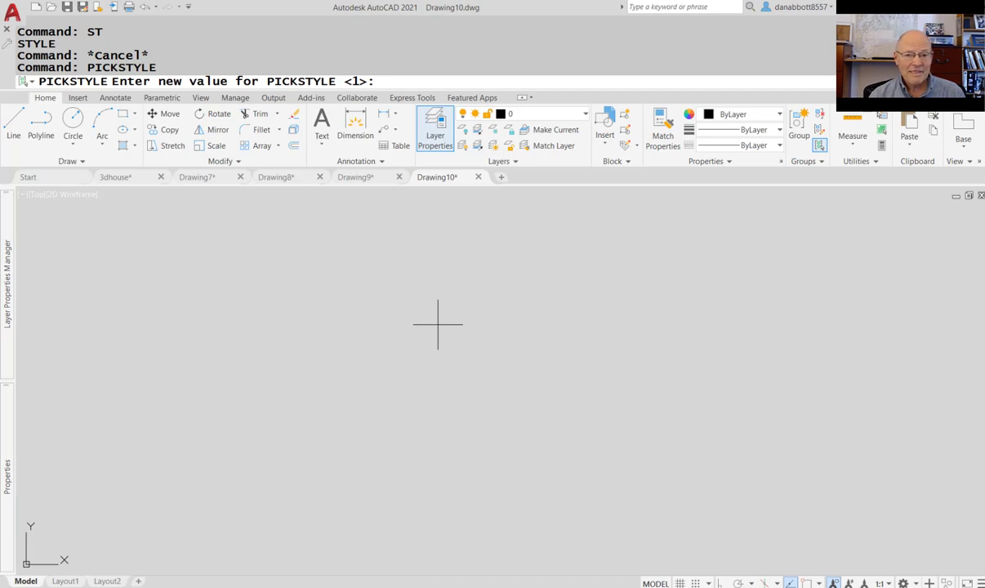
key(Escape)
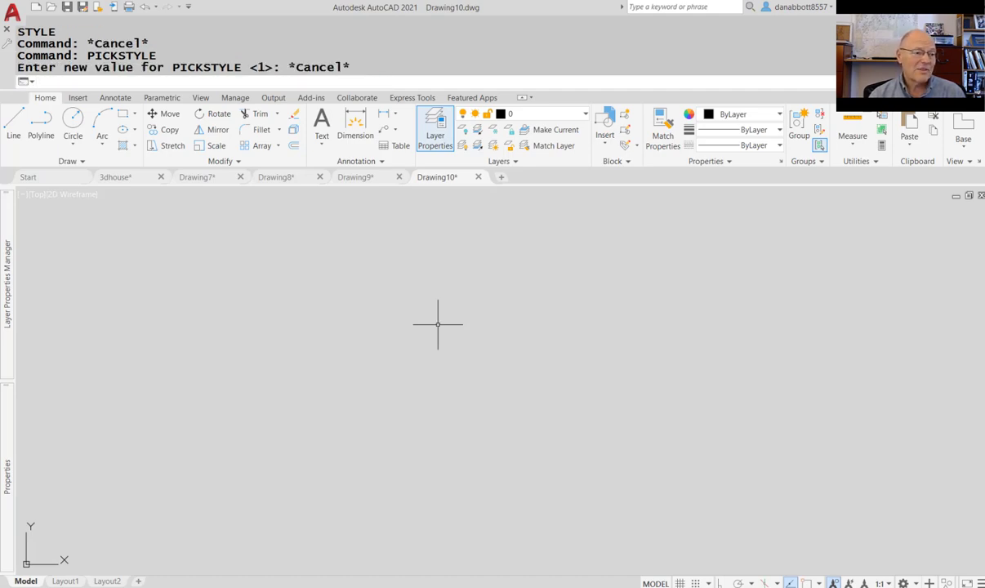
text(pickf)
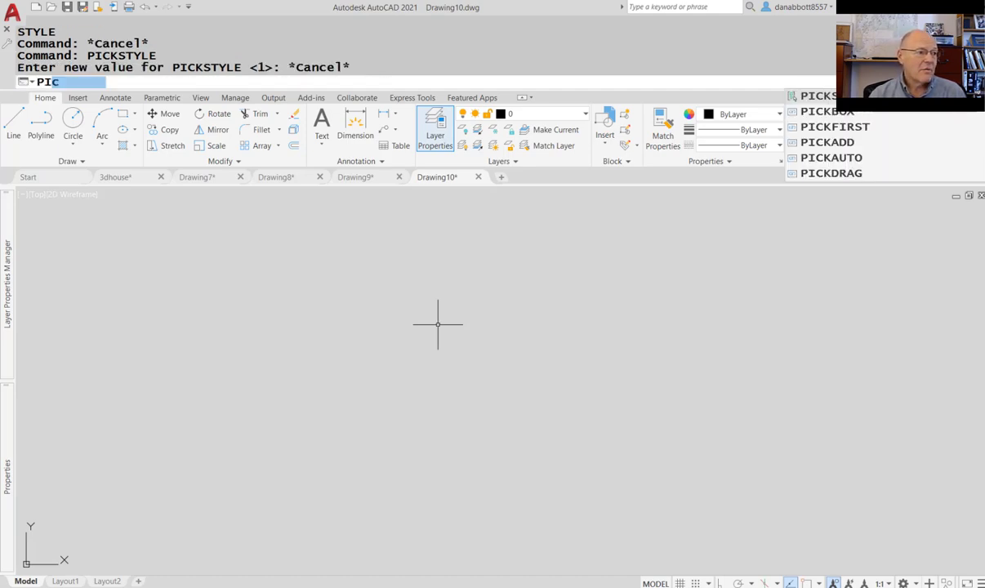
text(ir)
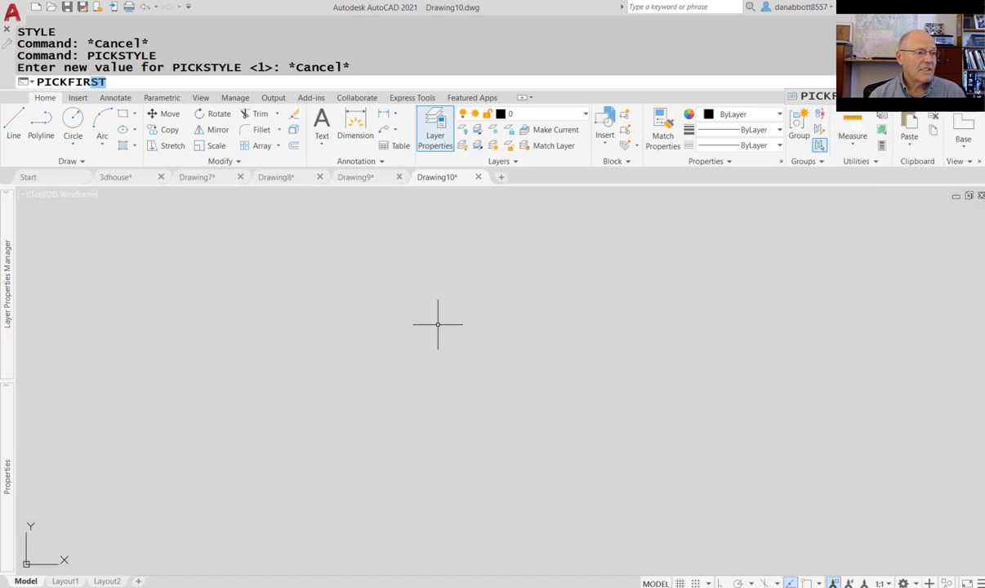
key(Return)
key(Escape)
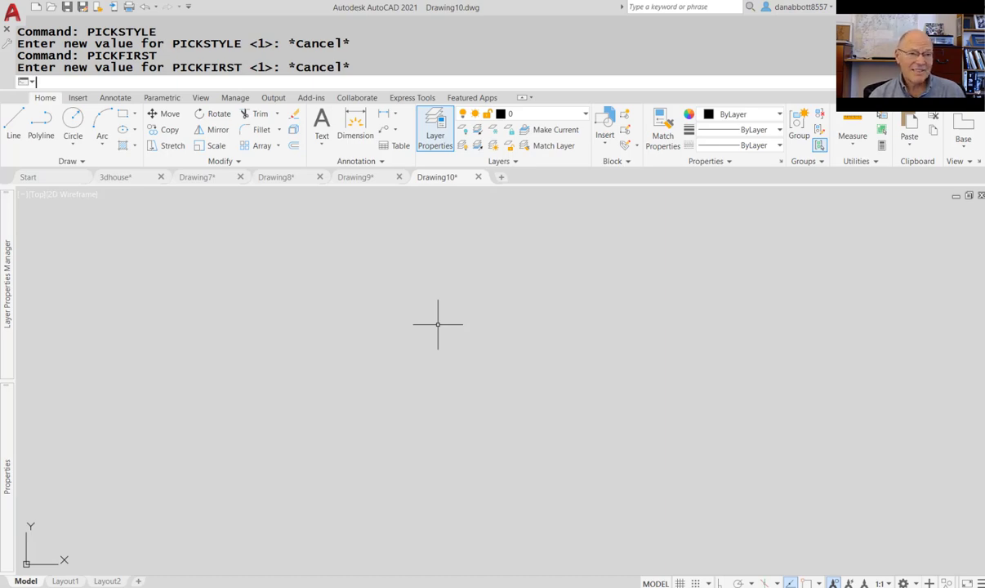
- Set the object snap target height to 5 with the APERTURE command
text(aperture)
key(Return)
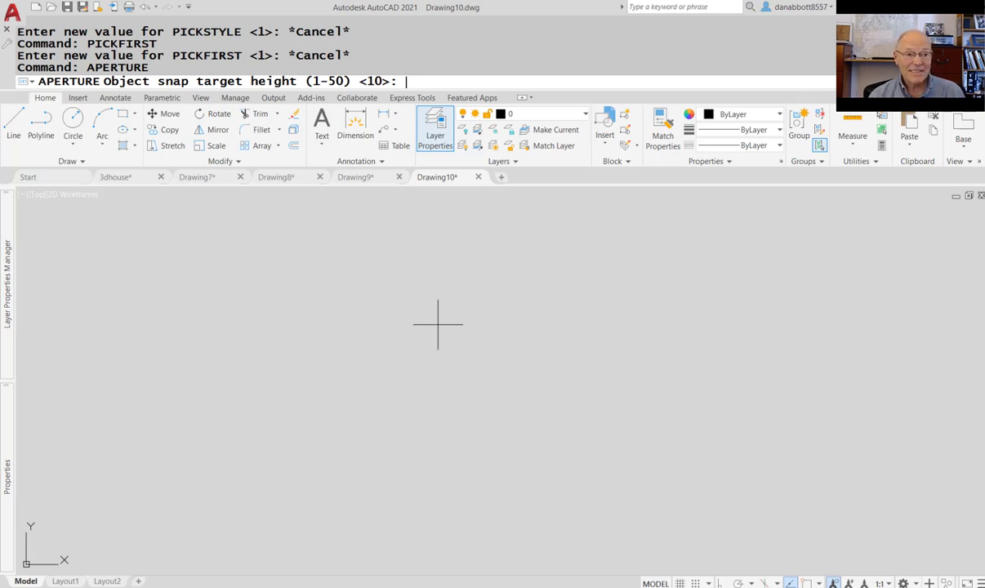
text(5)
key(Return)
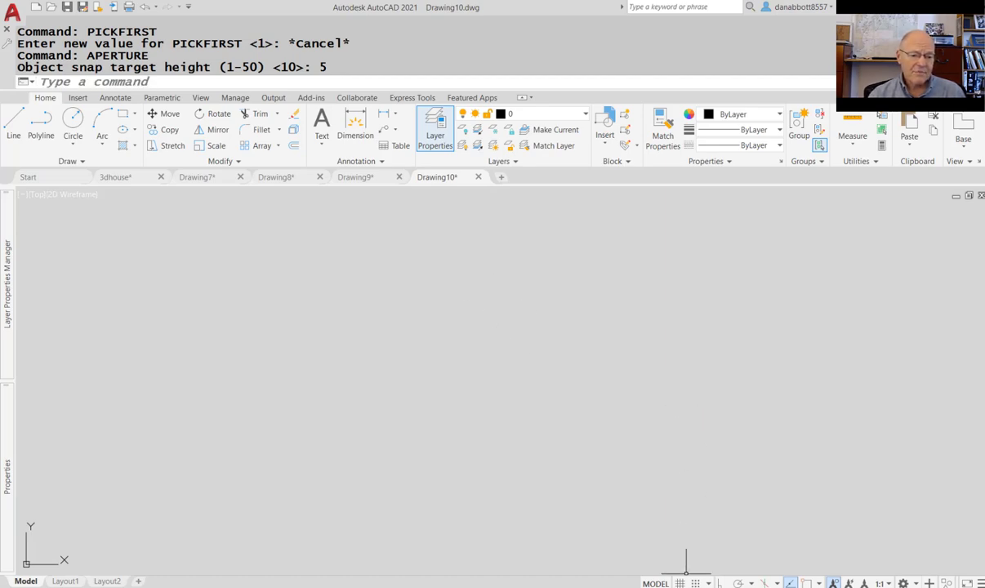
- Switch to setup.scr in Notepad and add the comment line ";variable settings" at the end of the script
mouse_move(702, 584)
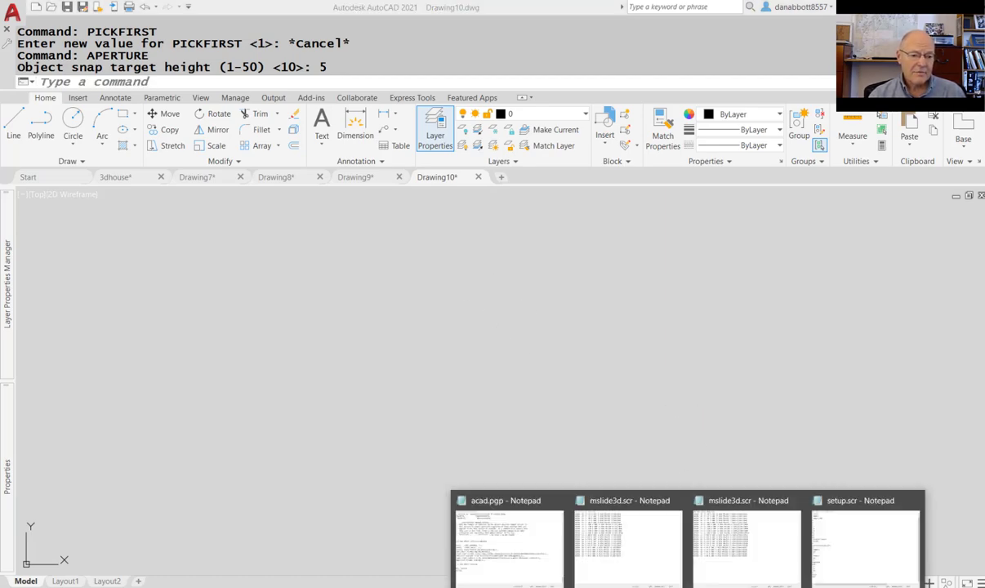
click(862, 572)
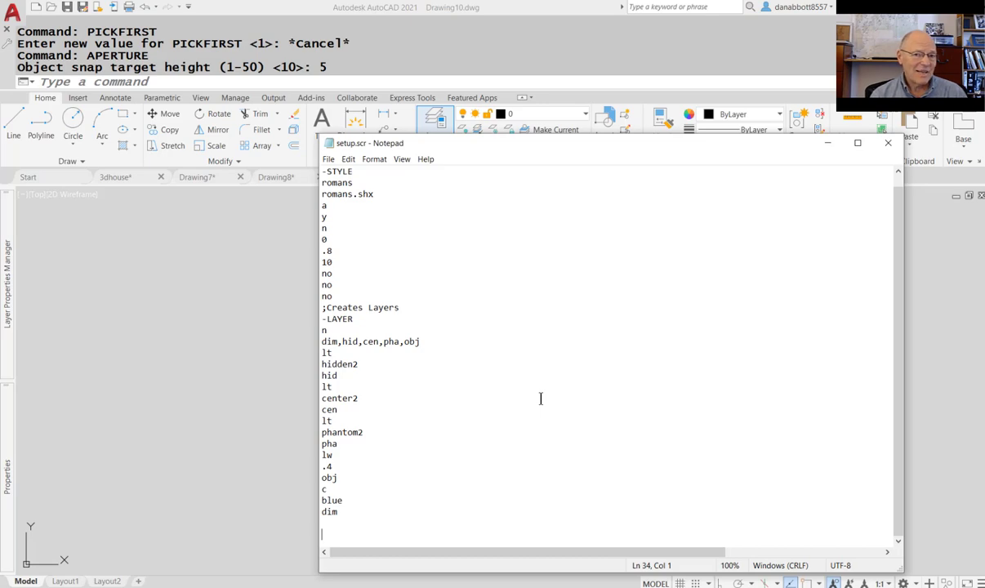
text(;)
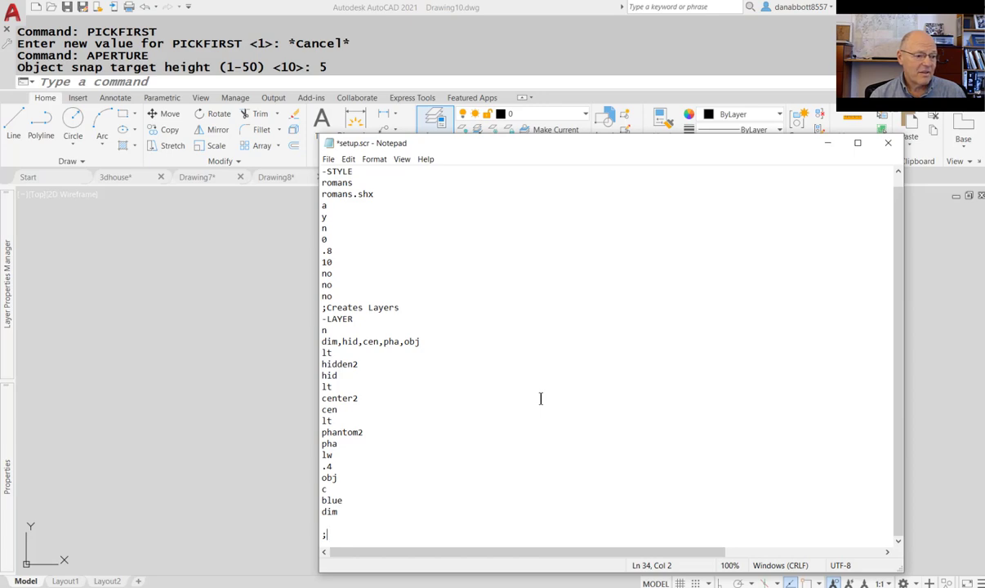
text(variable s)
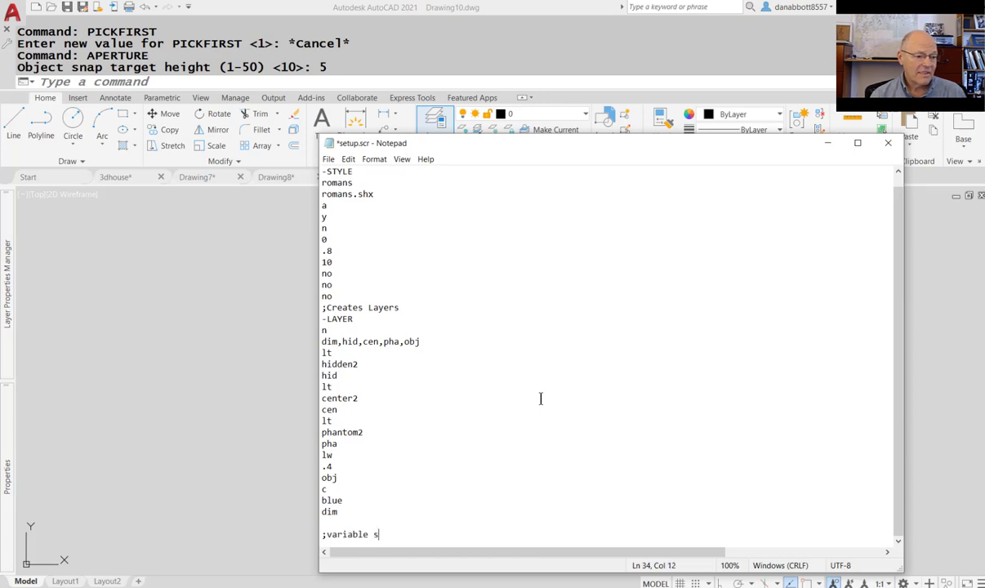
text(ettings)
key(Return)
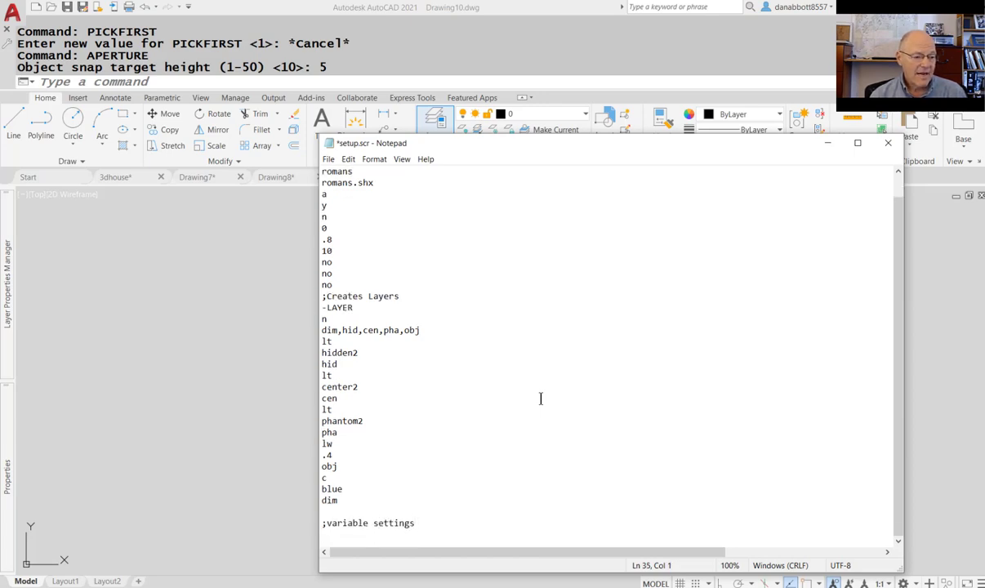
- Add the script line "pickfirst 1" below the variable settings comment
text(pickfirt)
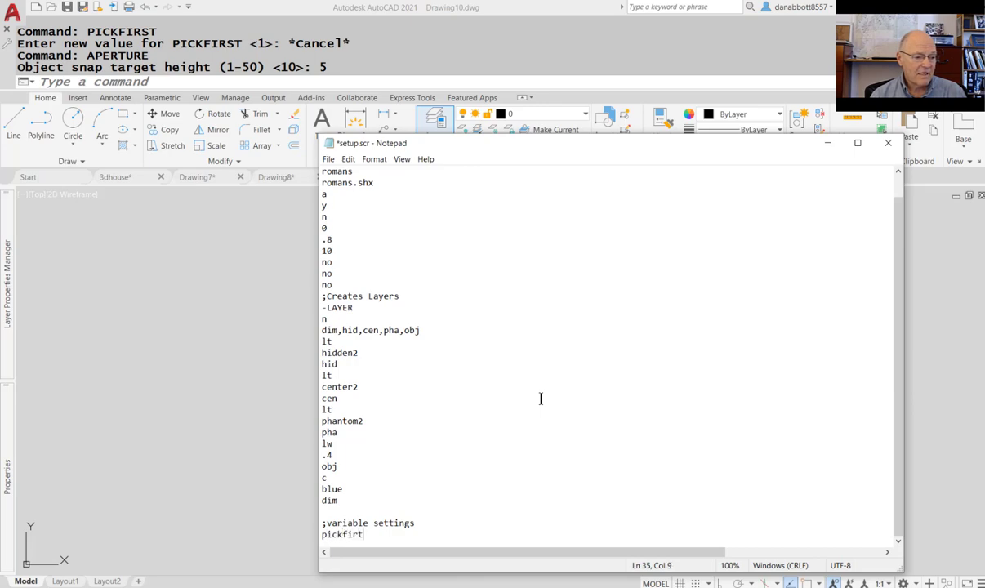
key(BackSpace)
text(st)
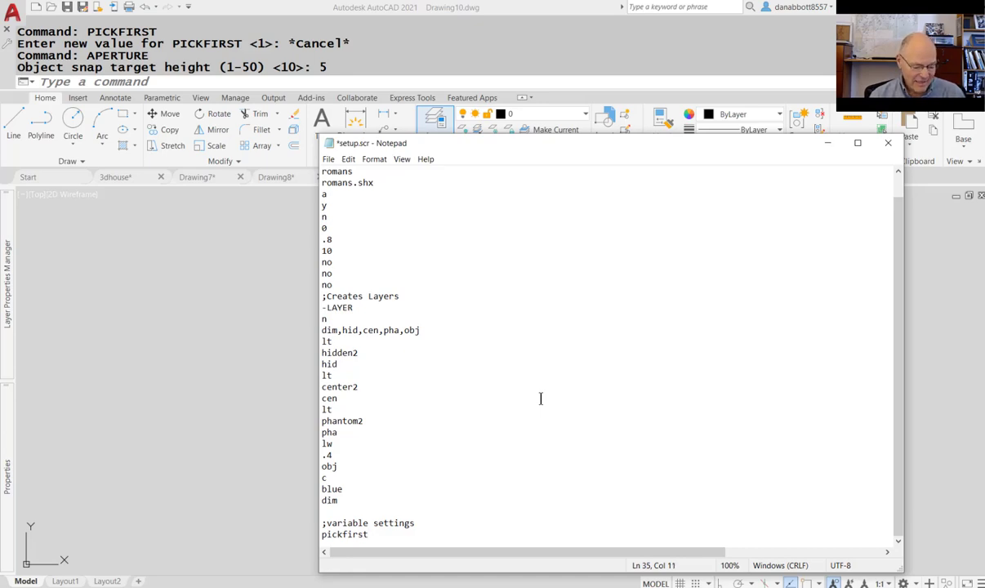
text(1)
key(Return)
- Add the script lines "pickadd 1" and "aperture 5" below the pickfirst line, ending with a line break
text(pik)
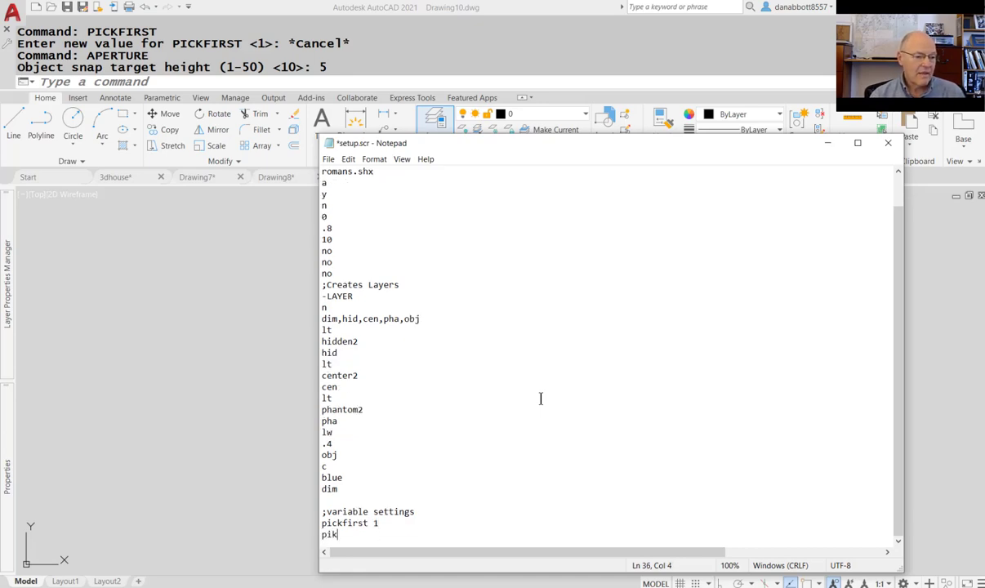
key(BackSpace)
text(ckadd )
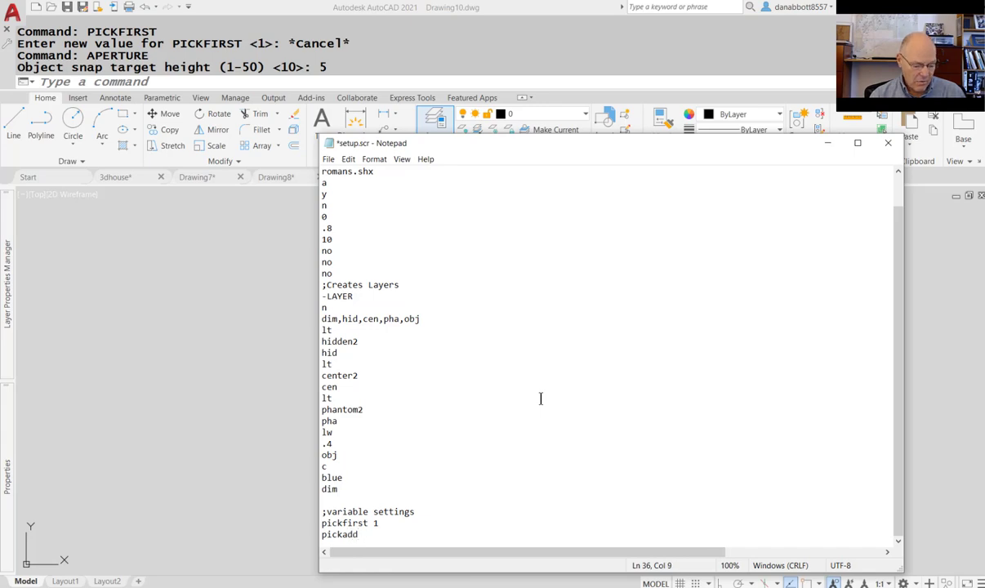
text(1)
key(Return)
text(aperture)
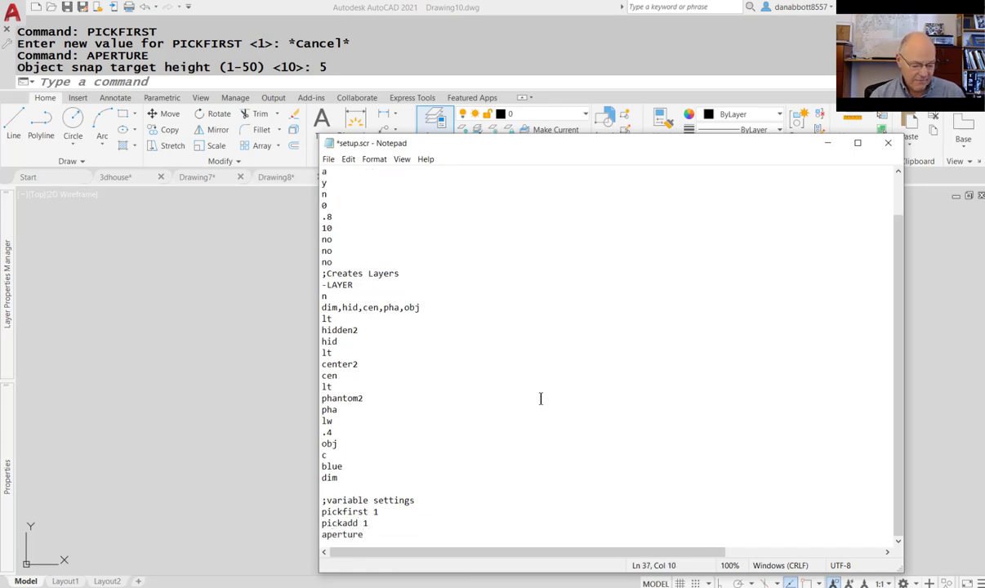
text( 5)
key(Return)
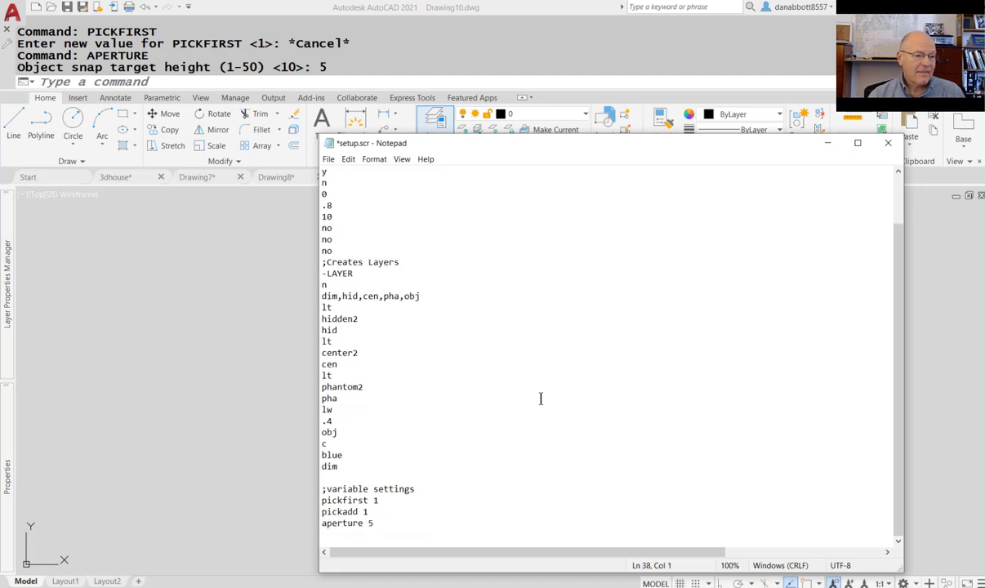
- Review the whole script by highlighting it from the first comment to the end, and save setup.scr
scroll(440, 418, up, 2)
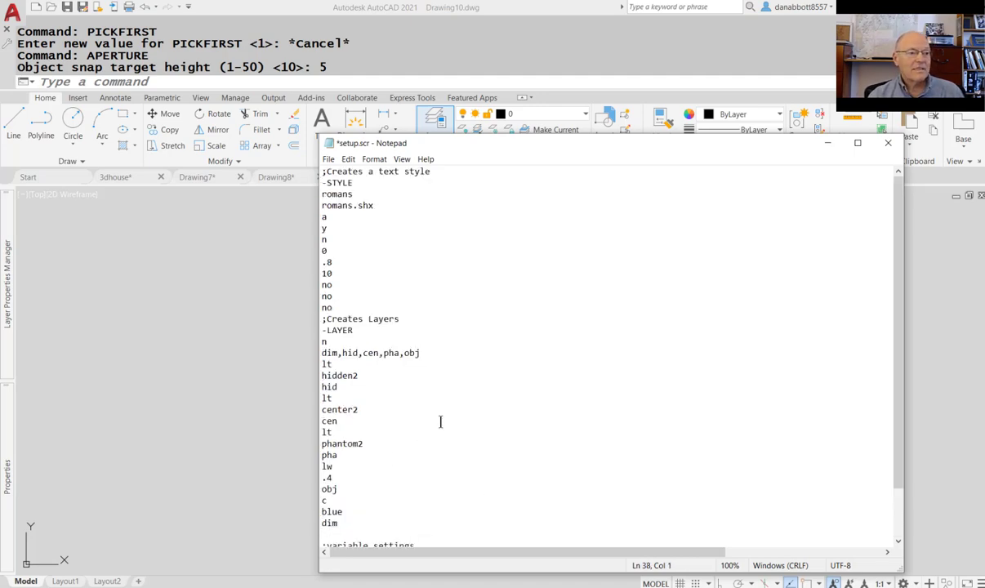
click(322, 172)
drag(323, 172, 384, 539)
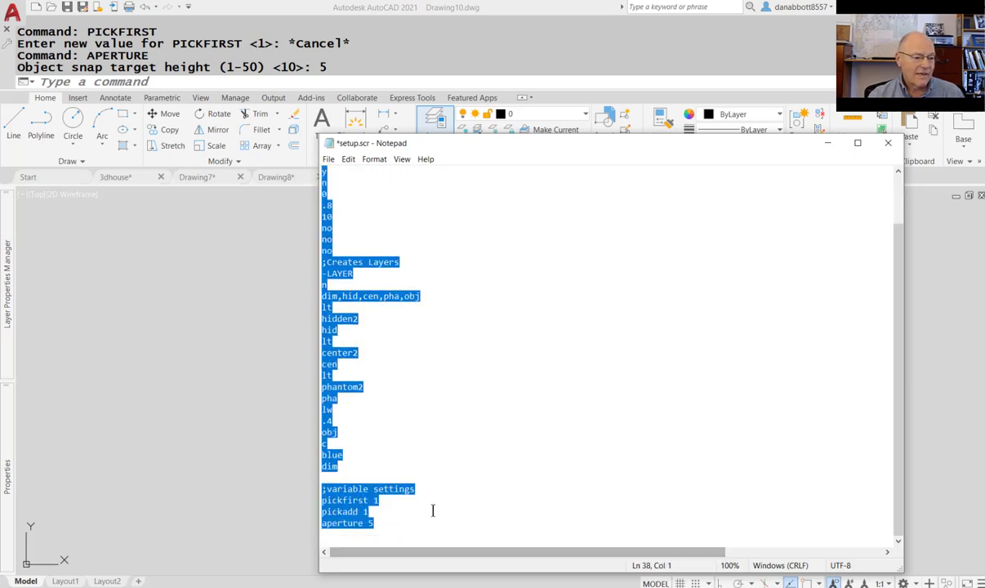
scroll(388, 482, up, 2)
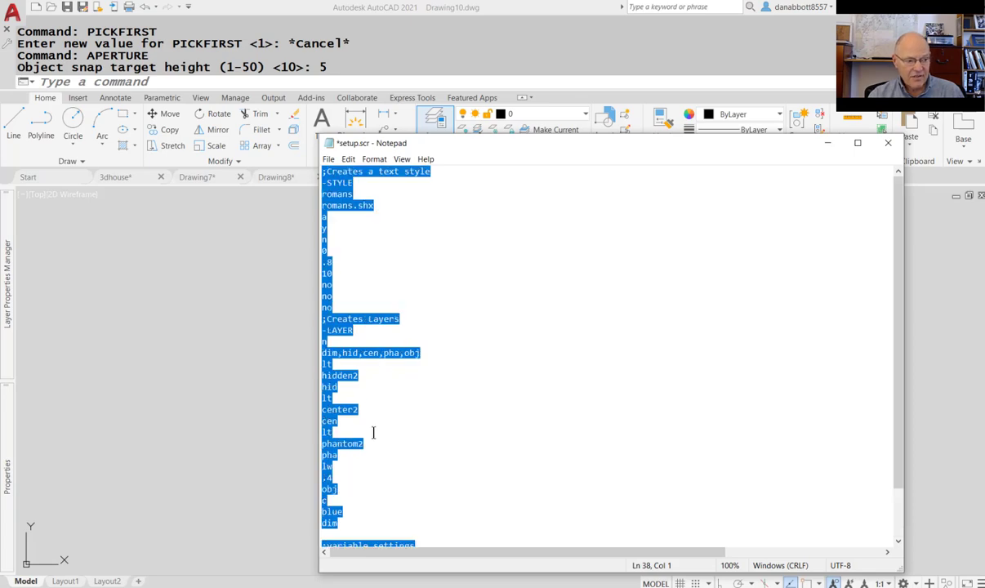
scroll(379, 387, down, 2)
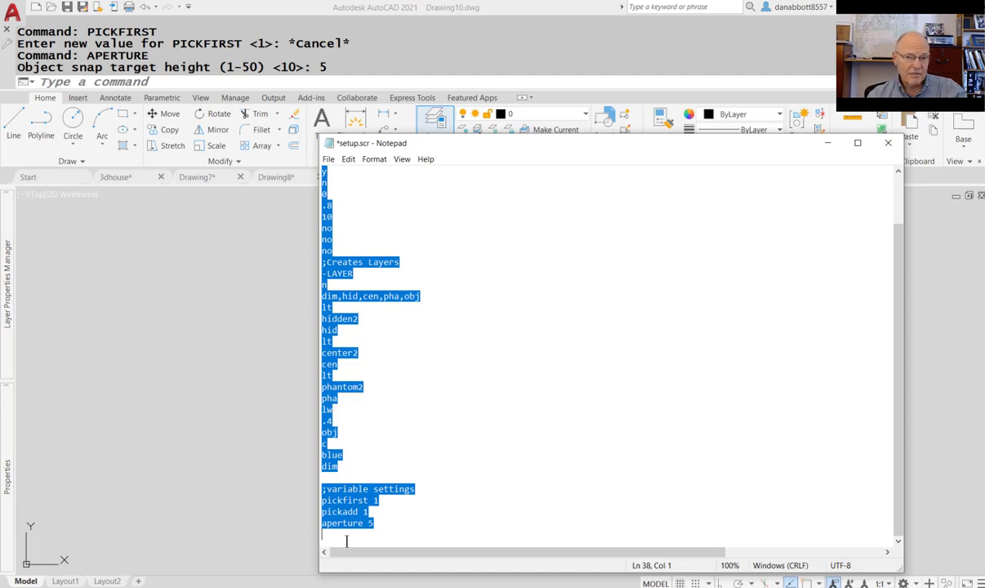
click(423, 524)
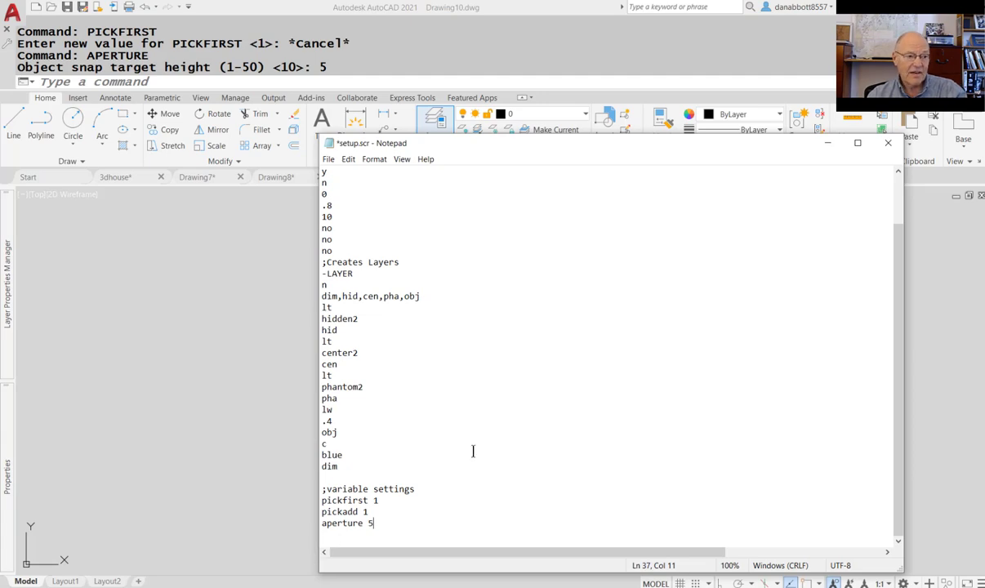
click(327, 159)
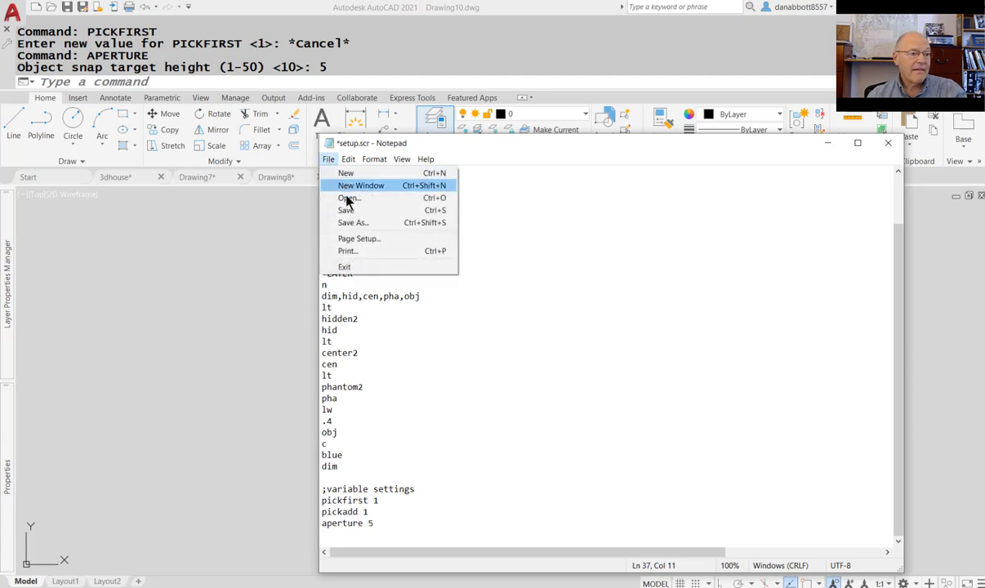
click(337, 211)
- Switch to AutoCAD and start a new drawing from the acad.dwt template
click(268, 235)
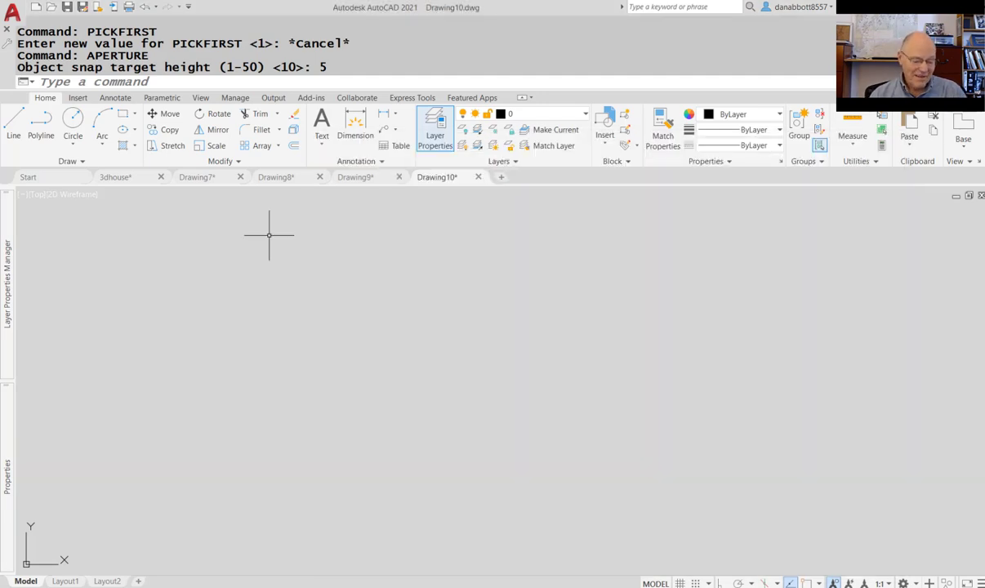
text(new)
key(Return)
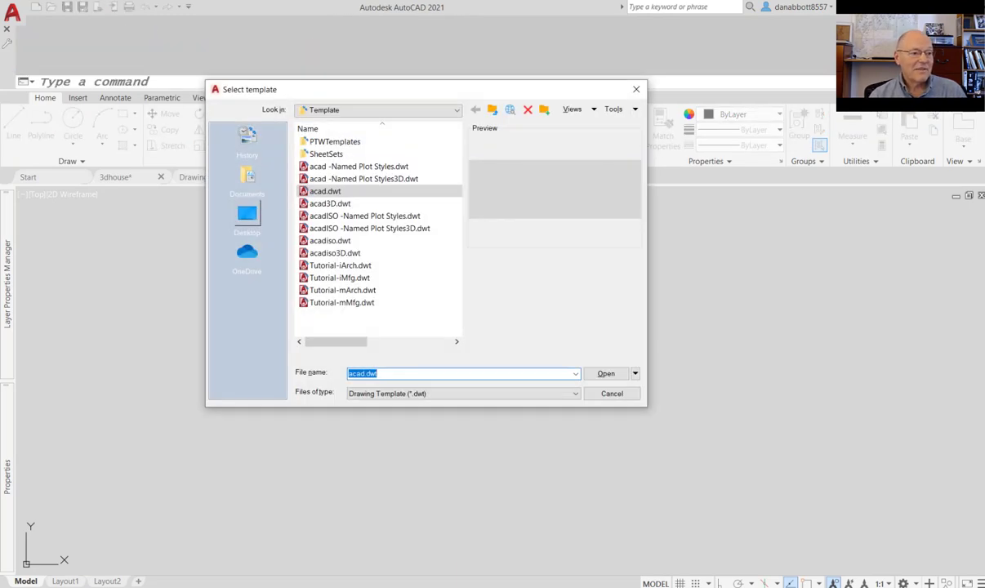
key(Return)
- Run the setup.scr script in the new drawing
text(script)
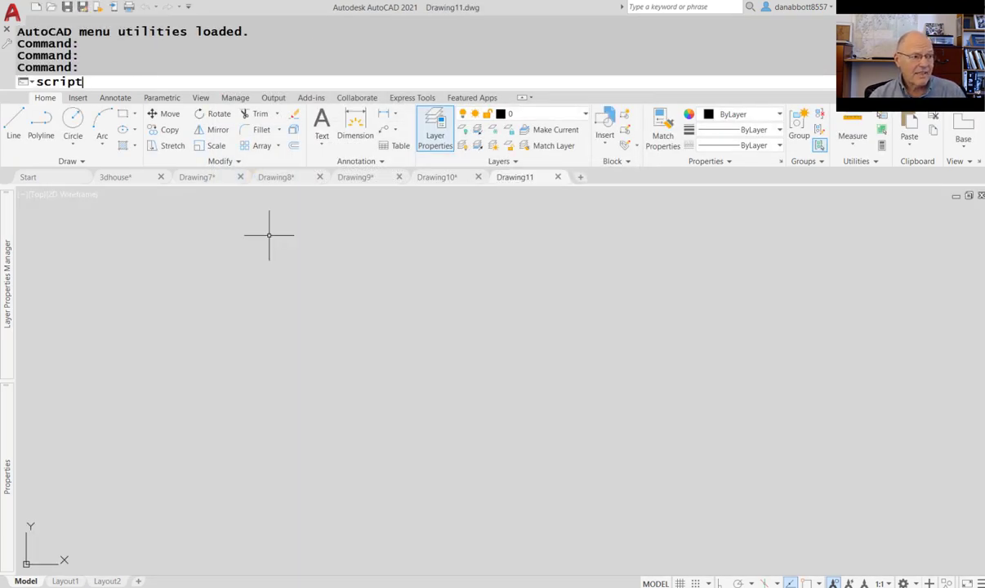
key(Return)
click(391, 258)
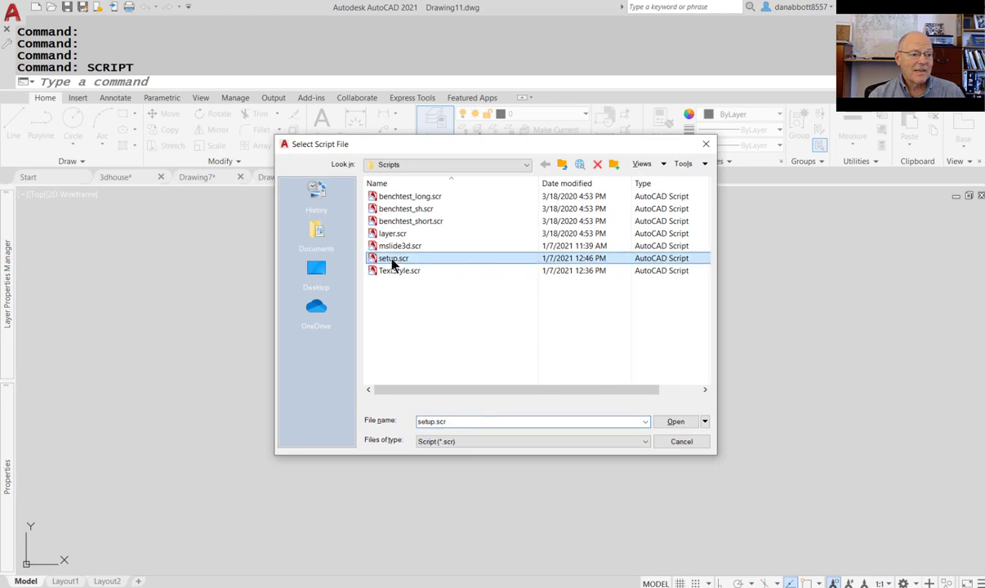
click(675, 422)
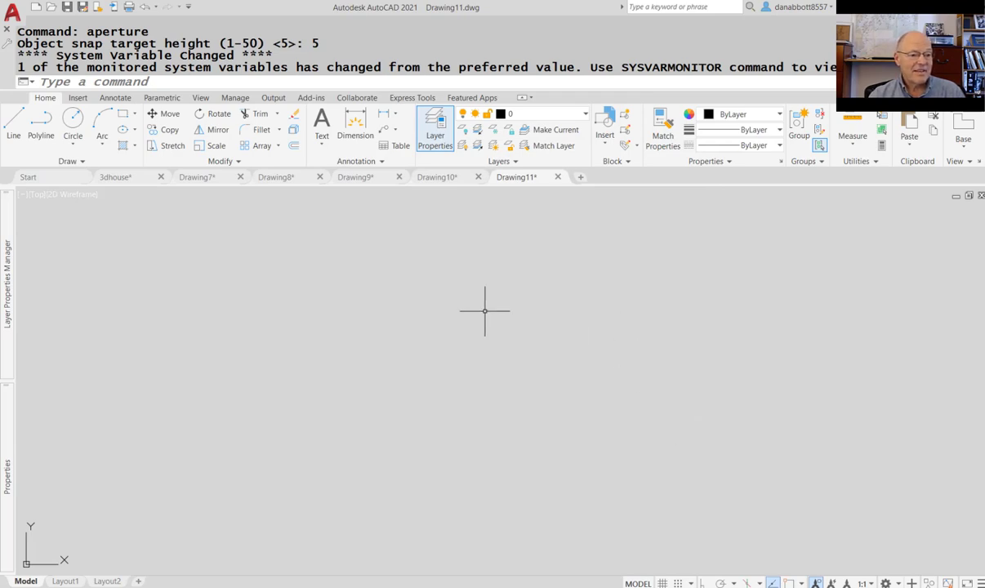
- Draw a single diagonal test line rising to the right near the middle of the drawing
text(l)
key(Return)
click(389, 381)
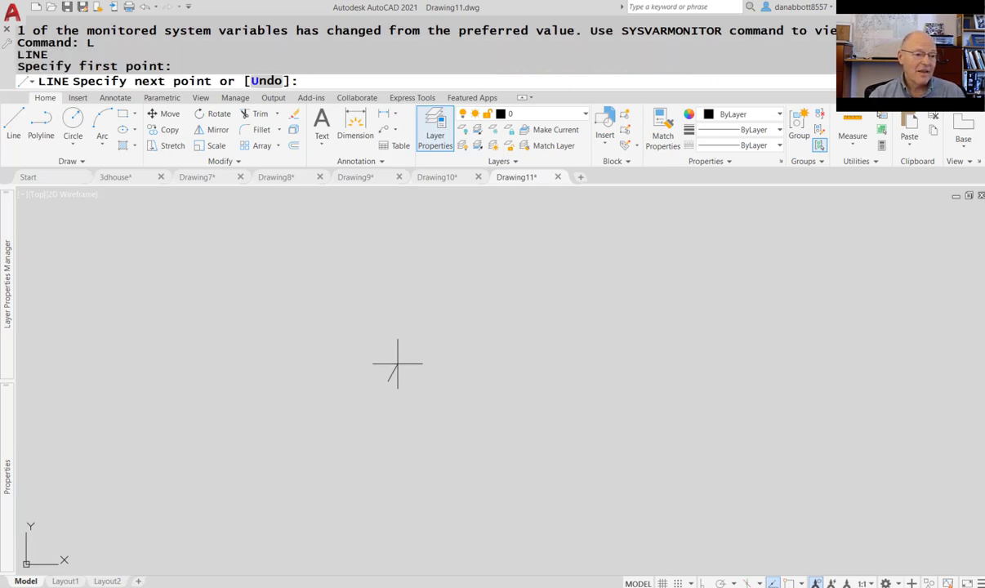
click(517, 279)
key(Escape)
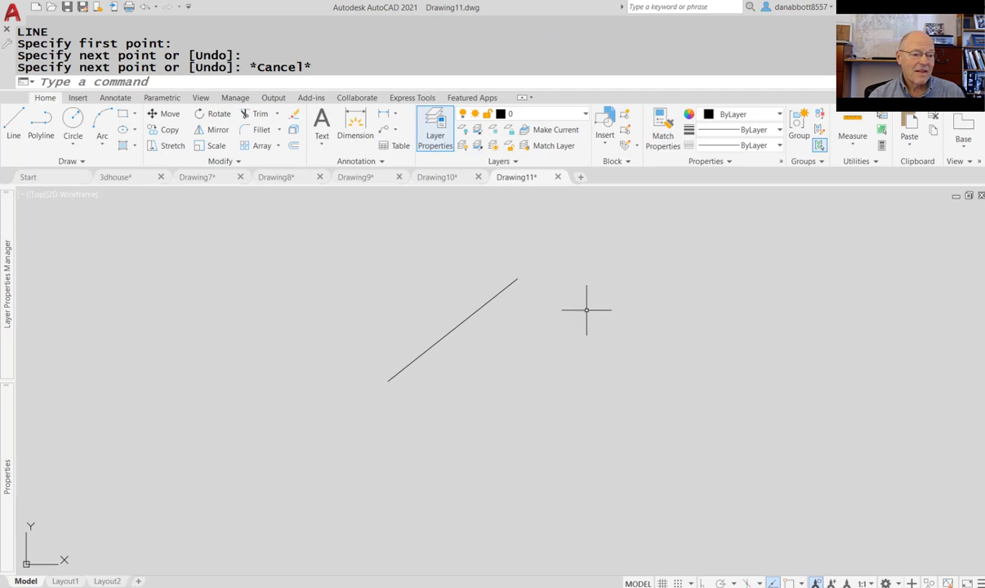
text(l)
key(Return)
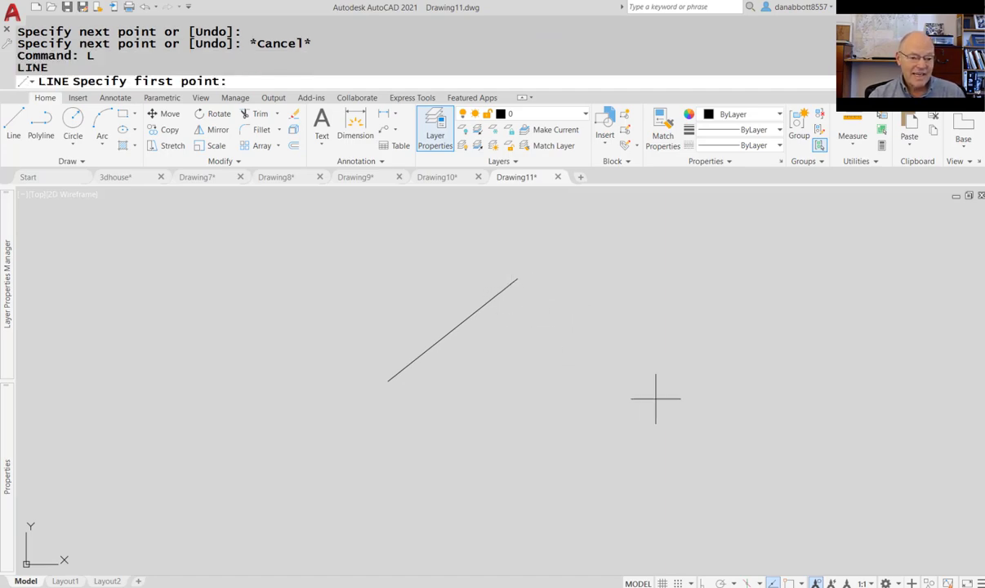
key(Escape)
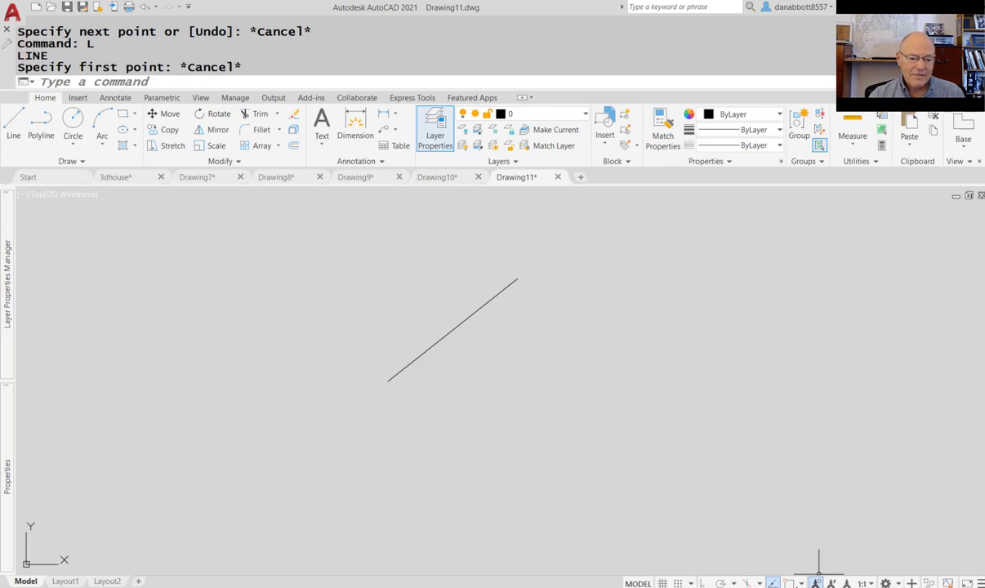
click(801, 584)
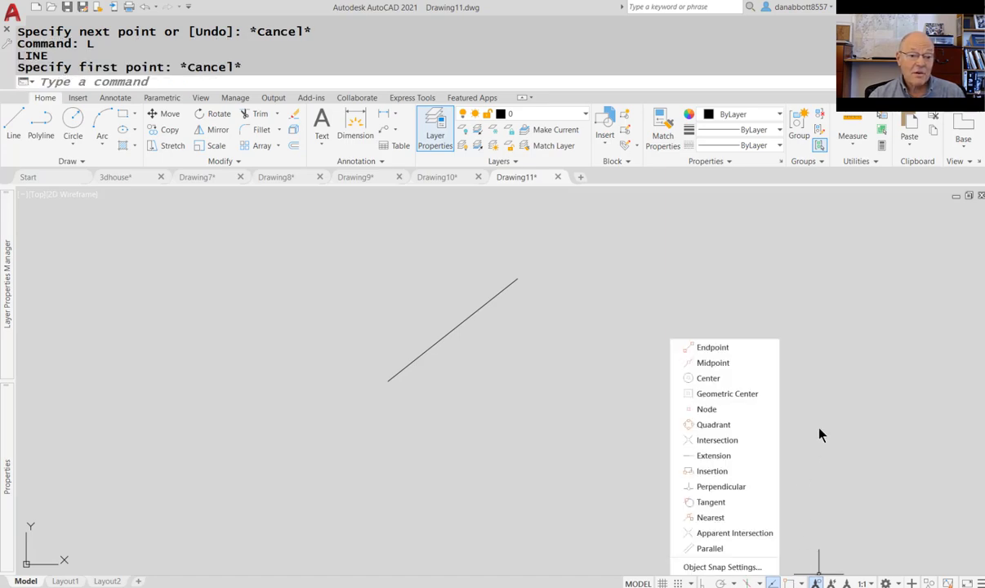
key(Escape)
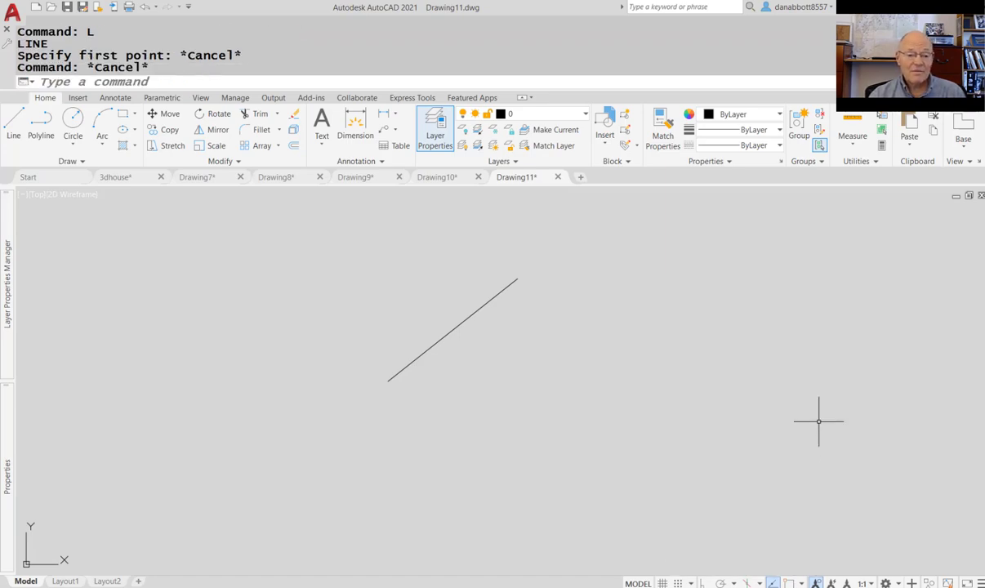
click(801, 584)
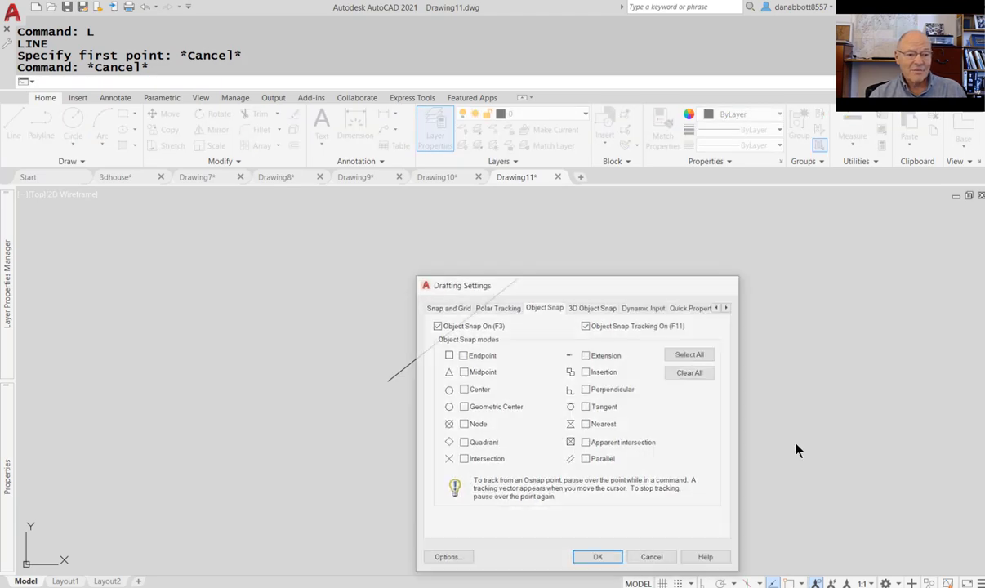
key(Escape)
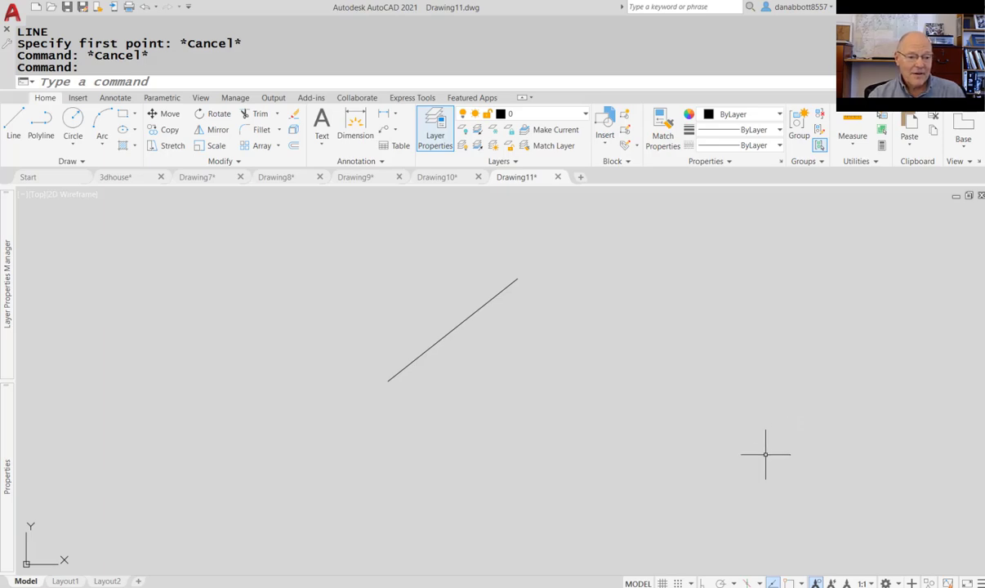
text(oops)
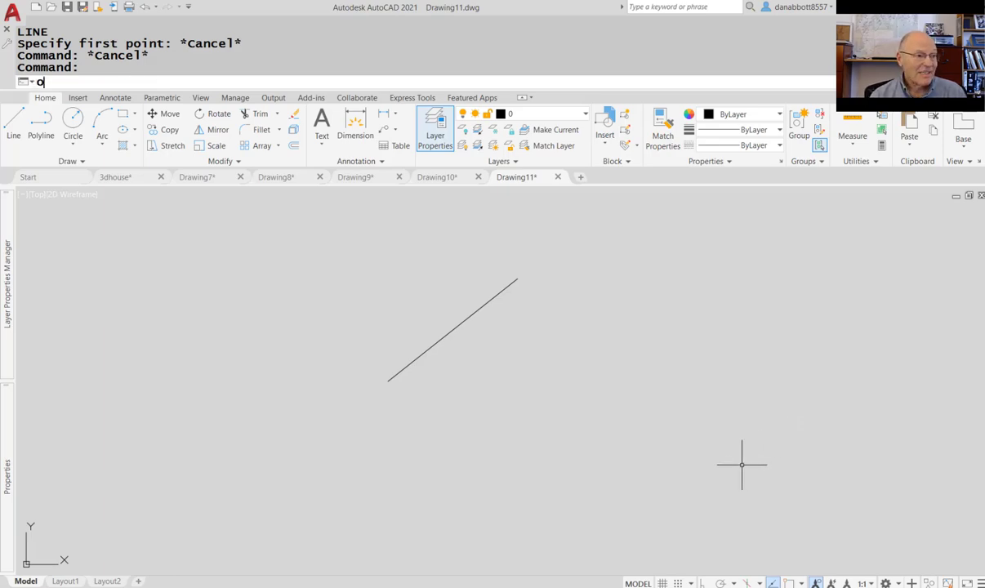
key(Return)
key(Escape)
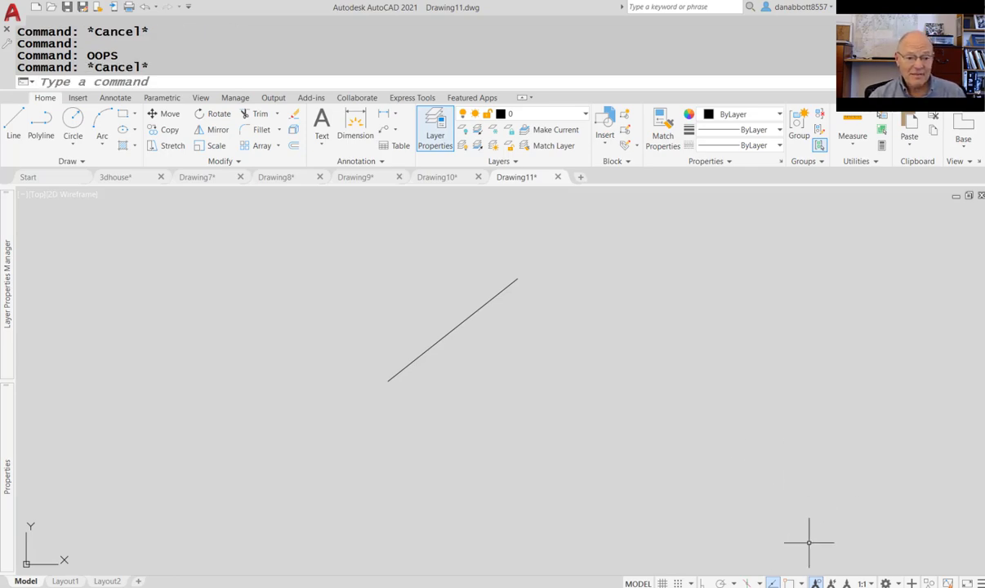
- Turn on the Endpoint, Midpoint, Center, Intersection and Extension running object snaps in the drafting settings
click(802, 582)
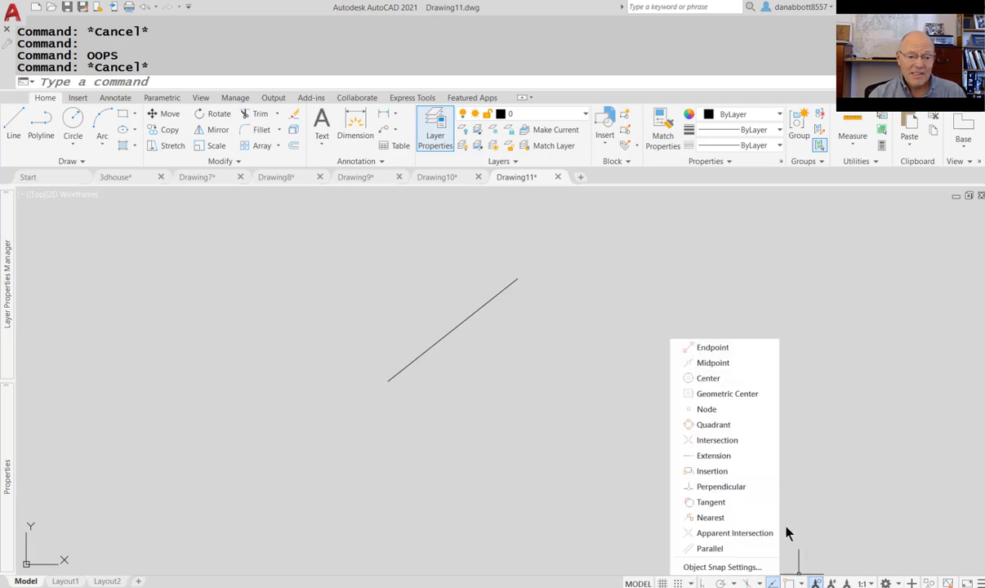
click(745, 567)
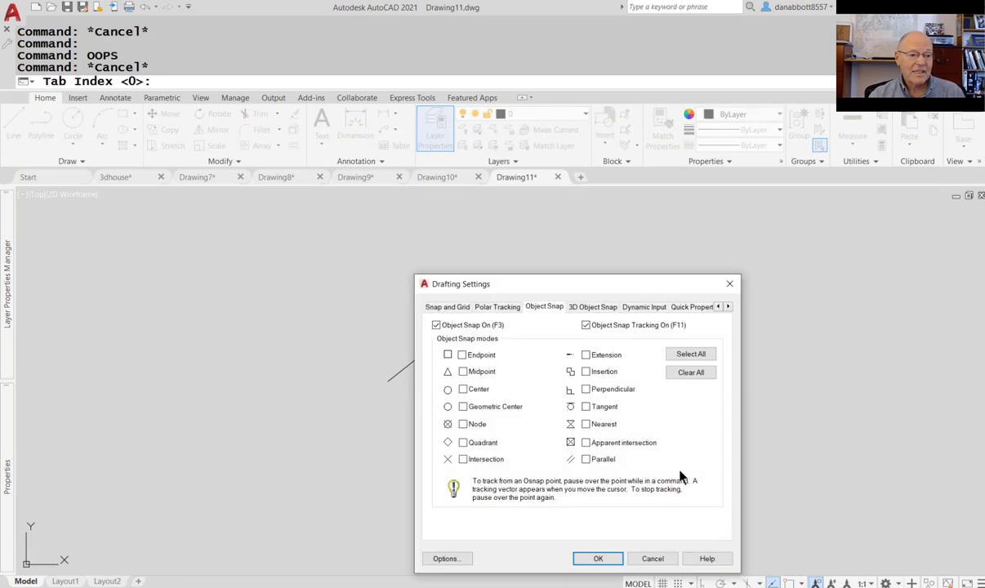
click(463, 357)
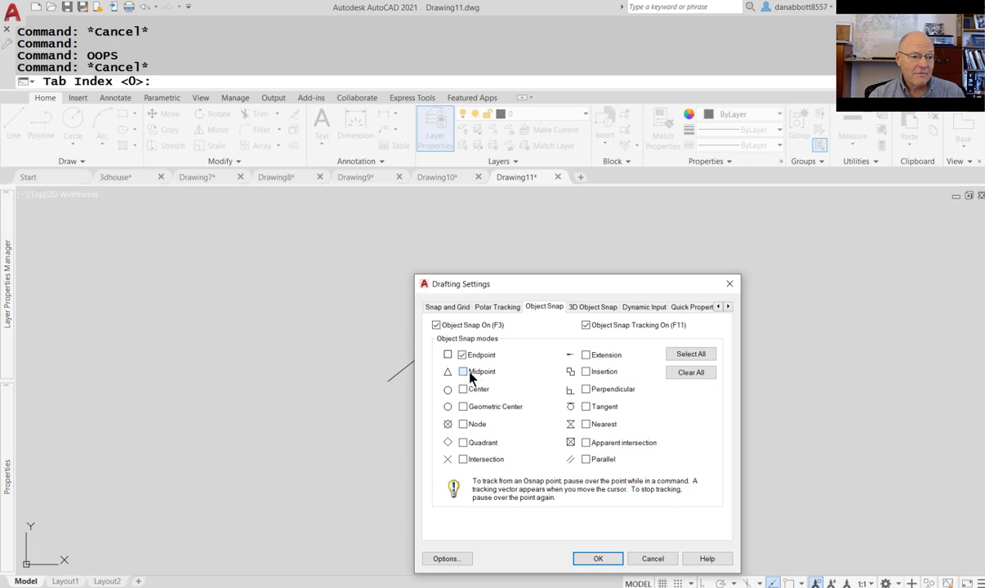
click(463, 460)
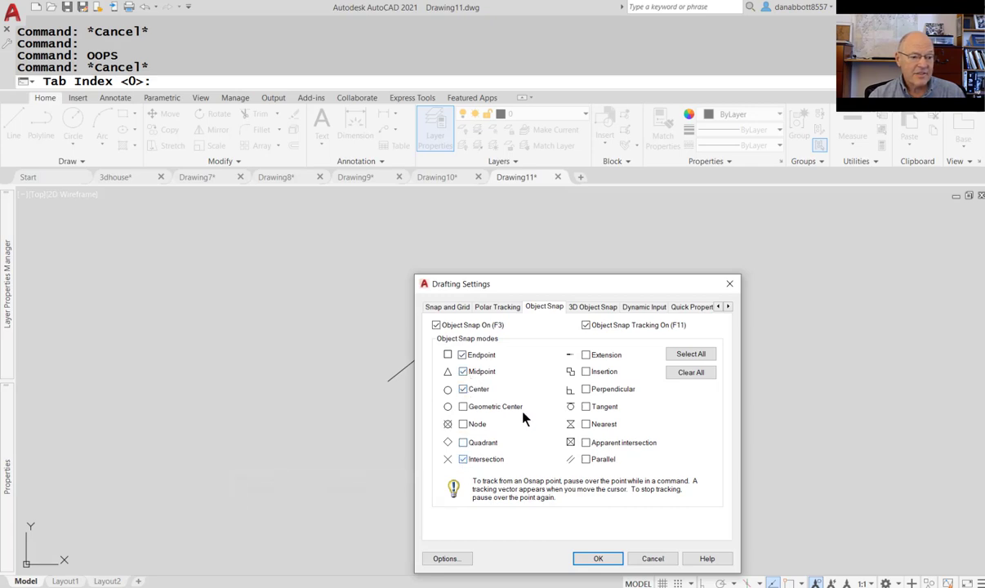
click(585, 354)
click(598, 558)
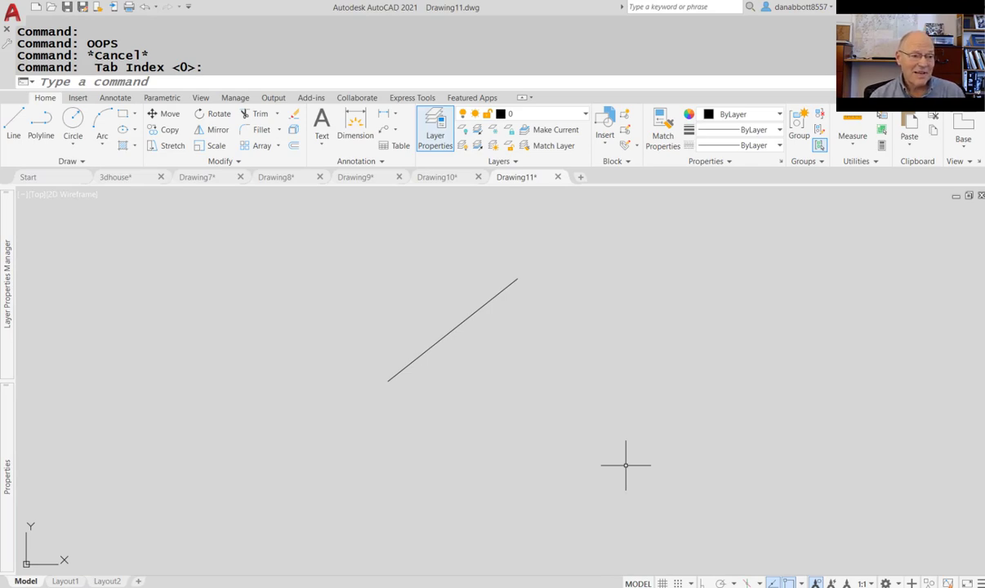
- Test the running object snaps on the diagonal line with the Line command, and cancel without drawing
text(L)
key(Return)
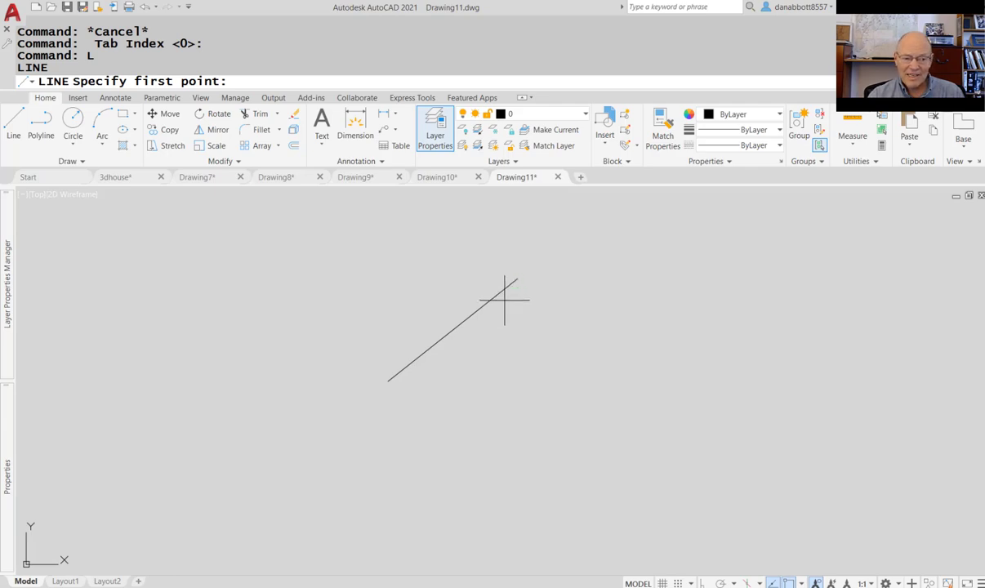
key(Escape)
- Set the APERTURE object snap target height to 50 and test snapping to the diagonal line with the Line command
text(aperture)
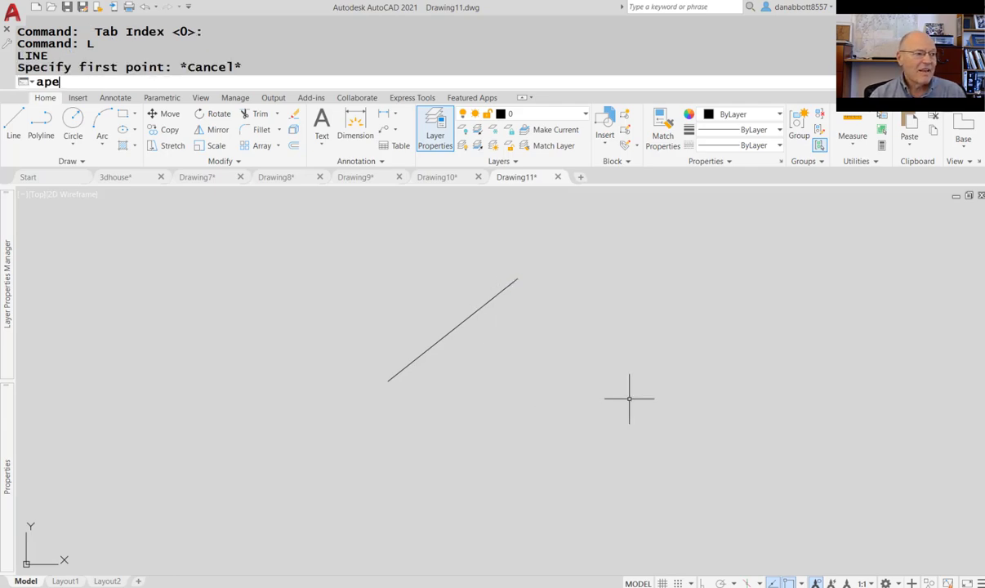
key(Return)
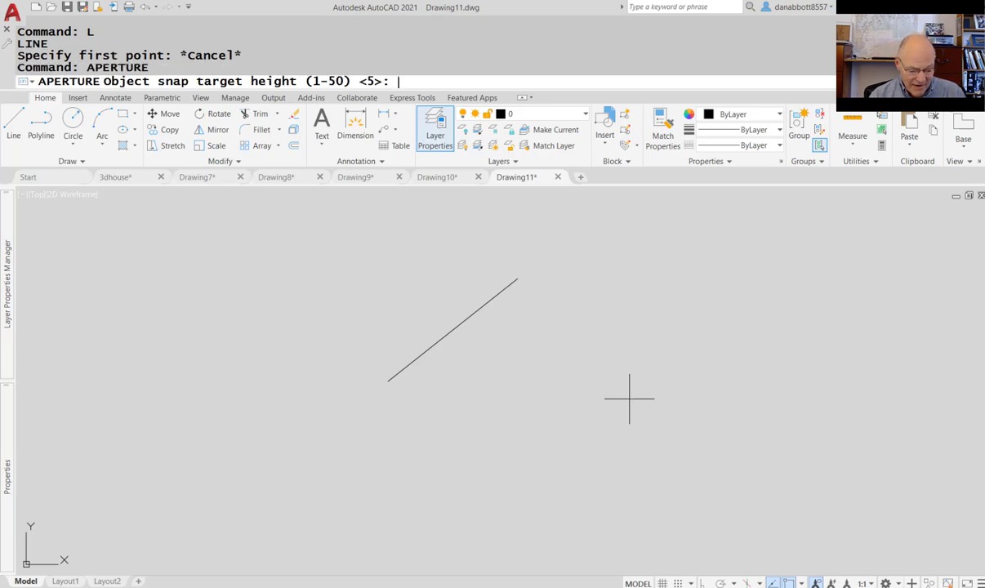
text(50)
key(Return)
text(l)
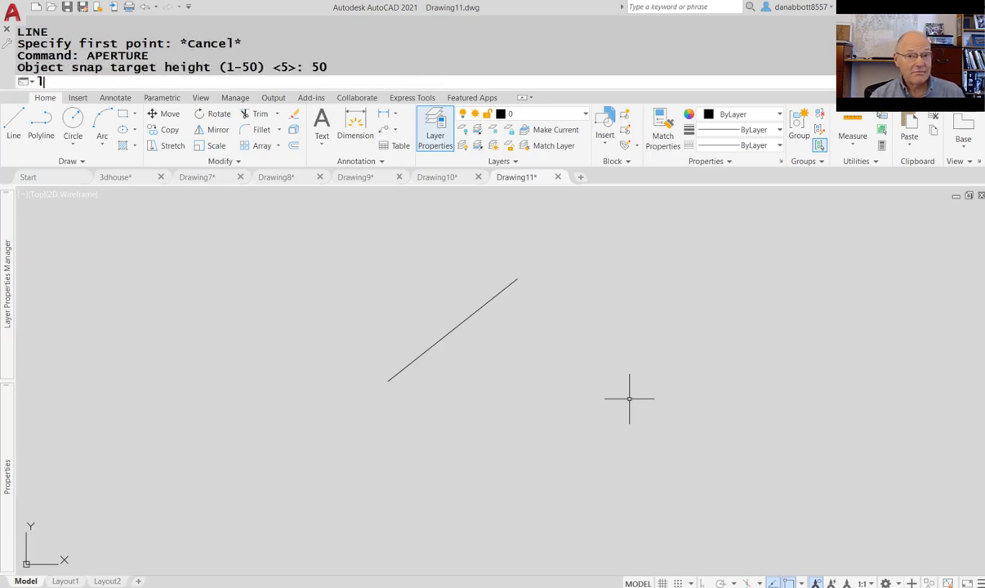
key(Return)
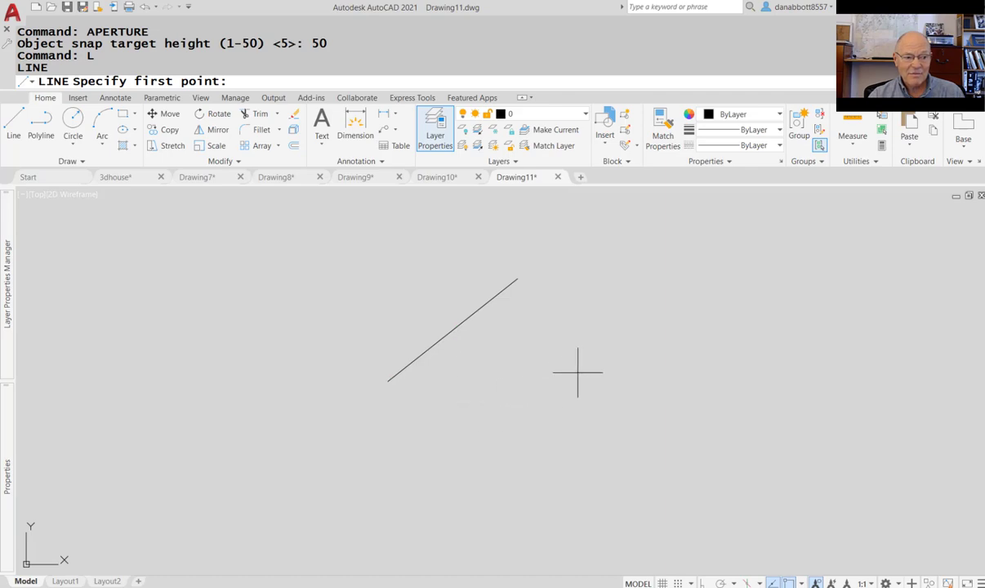
key(Escape)
- Reduce the APERTURE target height to 1 and test snapping near the diagonal line's upper end with the Line command
text(aperture)
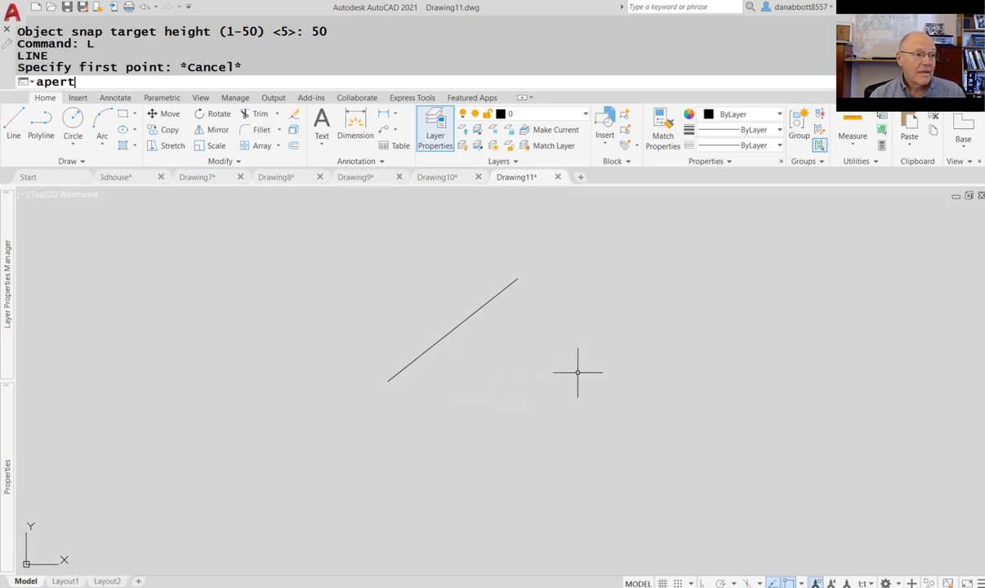
key(Return)
text(1)
key(Return)
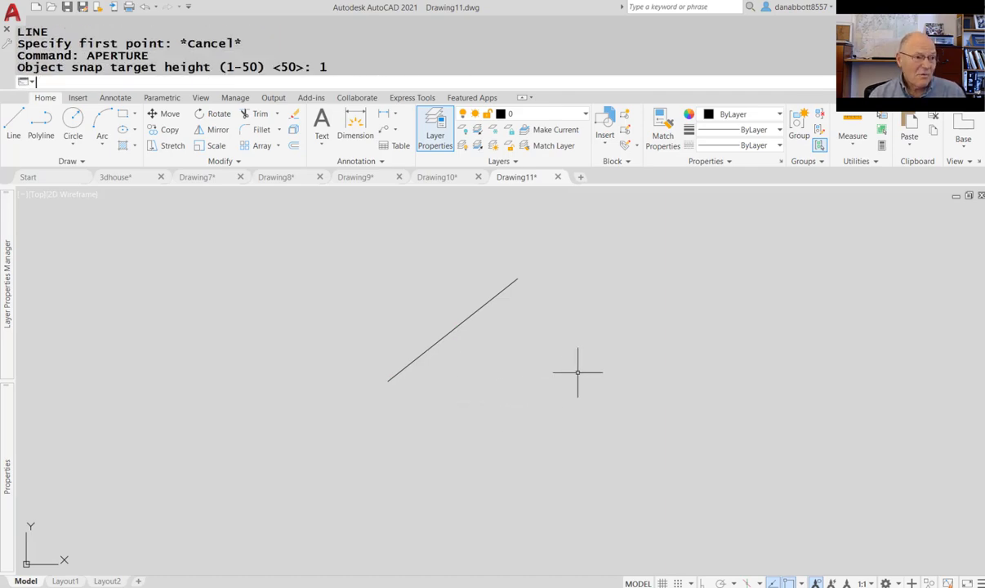
text(l)
key(Return)
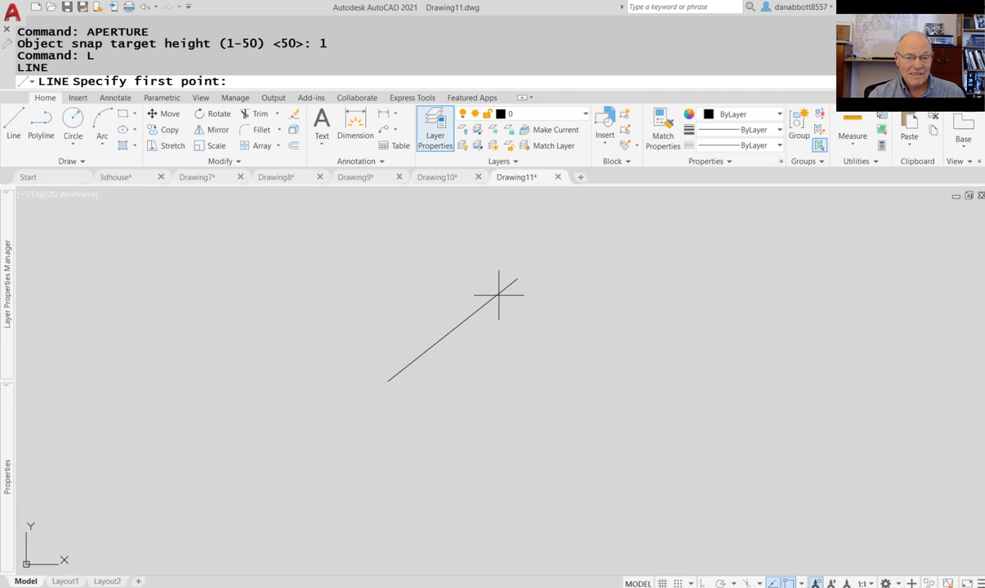
key(Escape)
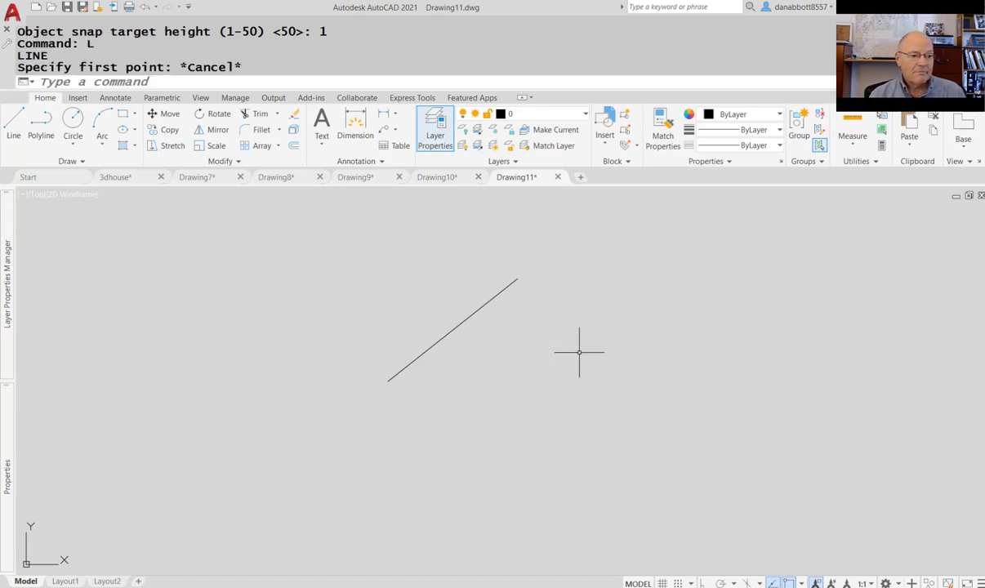
- Set the APERTURE target height to 3 and test endpoint snapping on the diagonal line, cancelling the Line command
text(aperture)
key(Return)
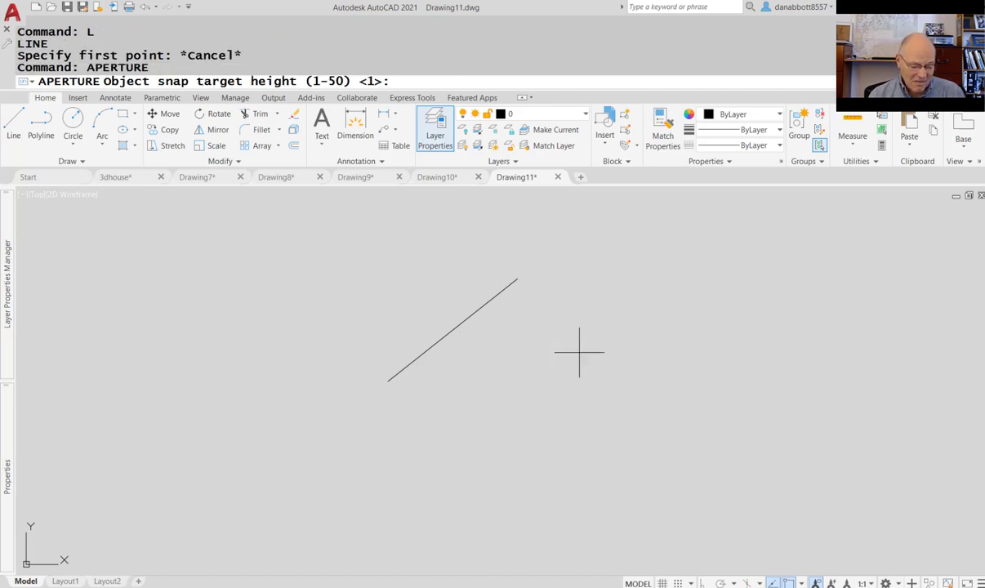
text(3)
key(Return)
text(l)
key(Return)
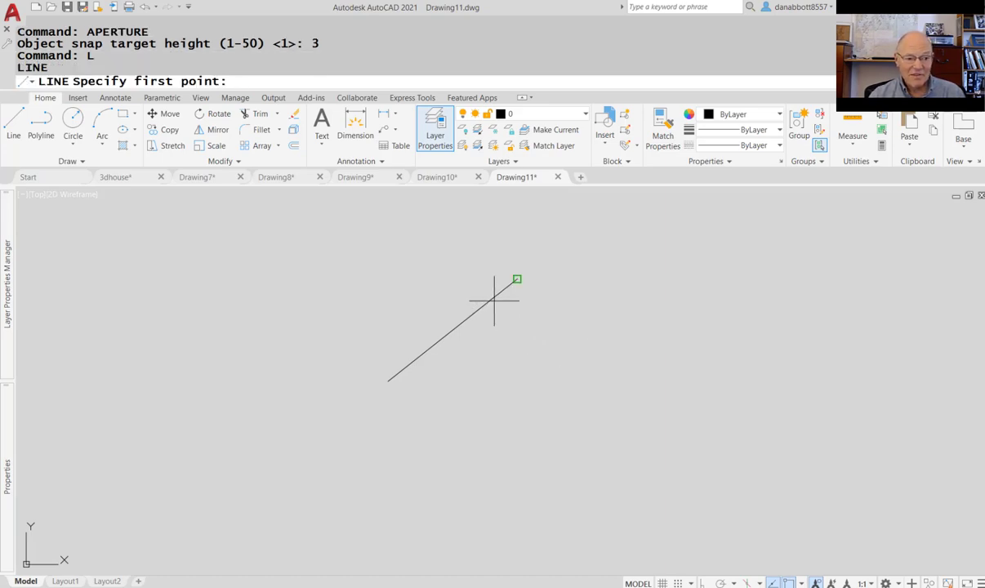
key(Escape)
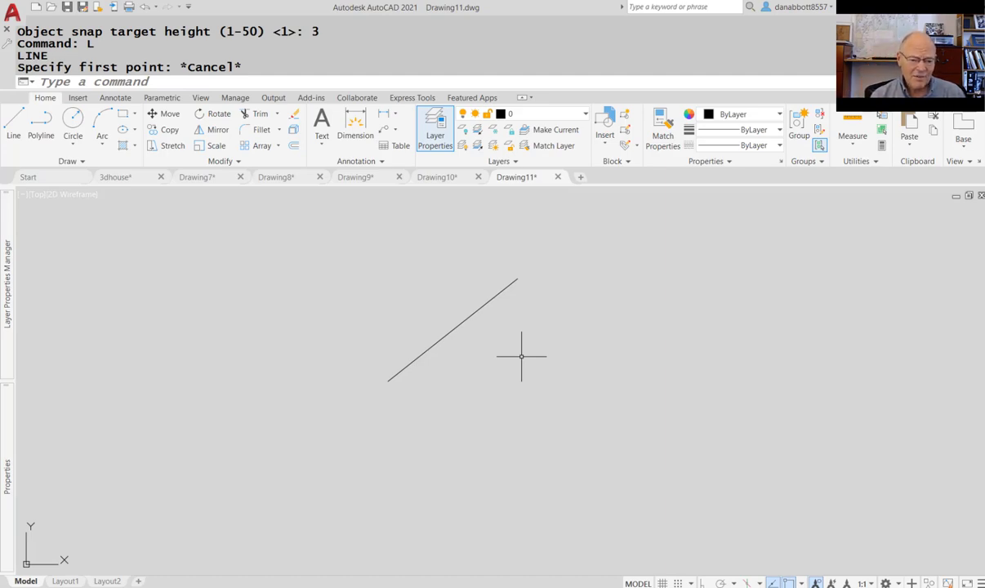
- Check the current OSMODE value for the active object snaps without changing it
text(osm)
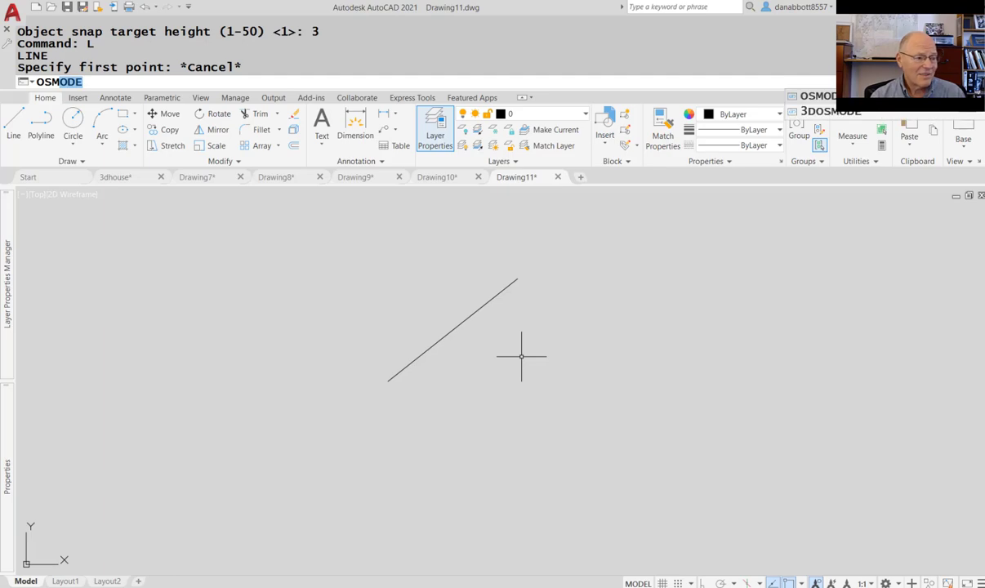
key(Return)
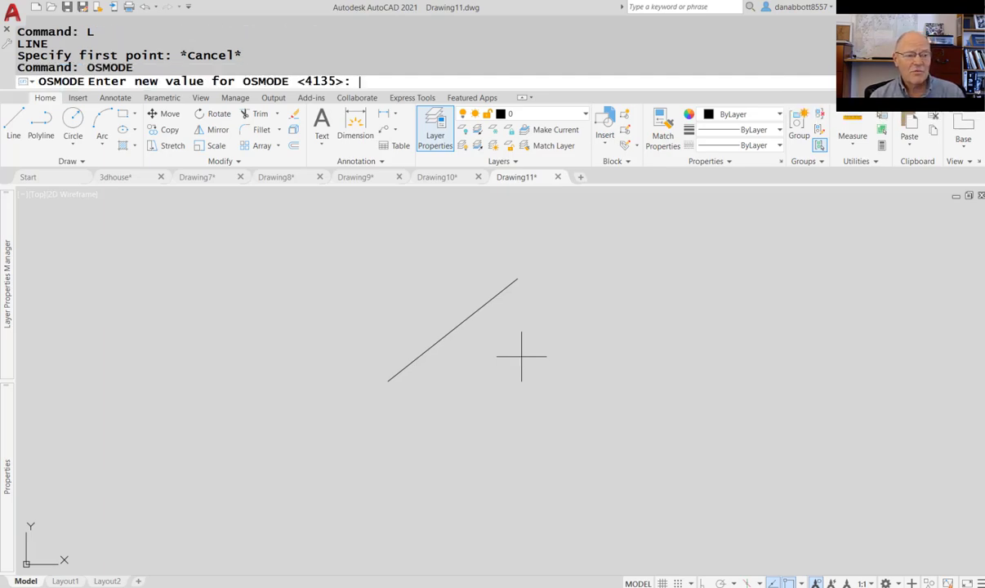
key(Escape)
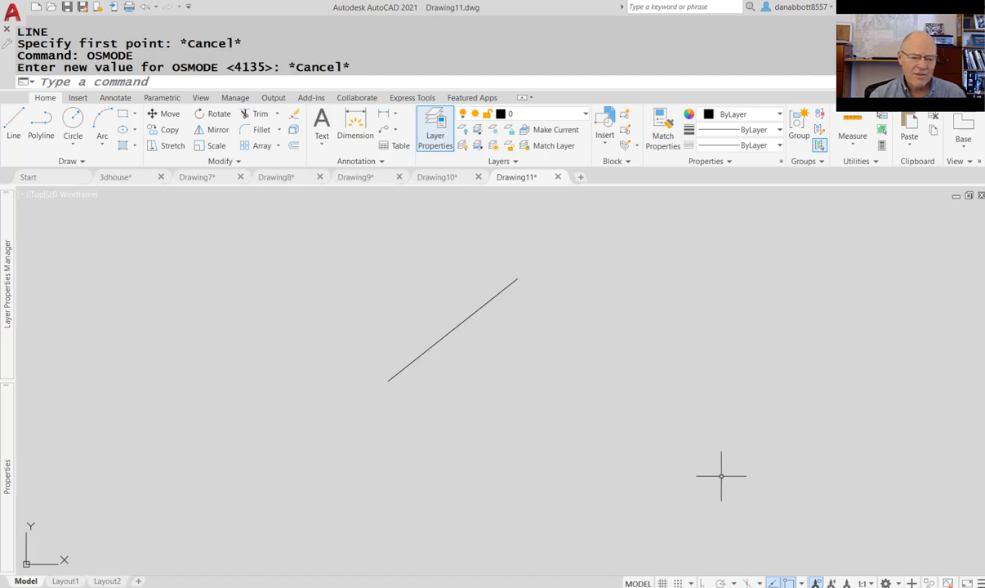
- Add Apparent Intersection to the running object snaps and query the OSMODE value again
click(803, 583)
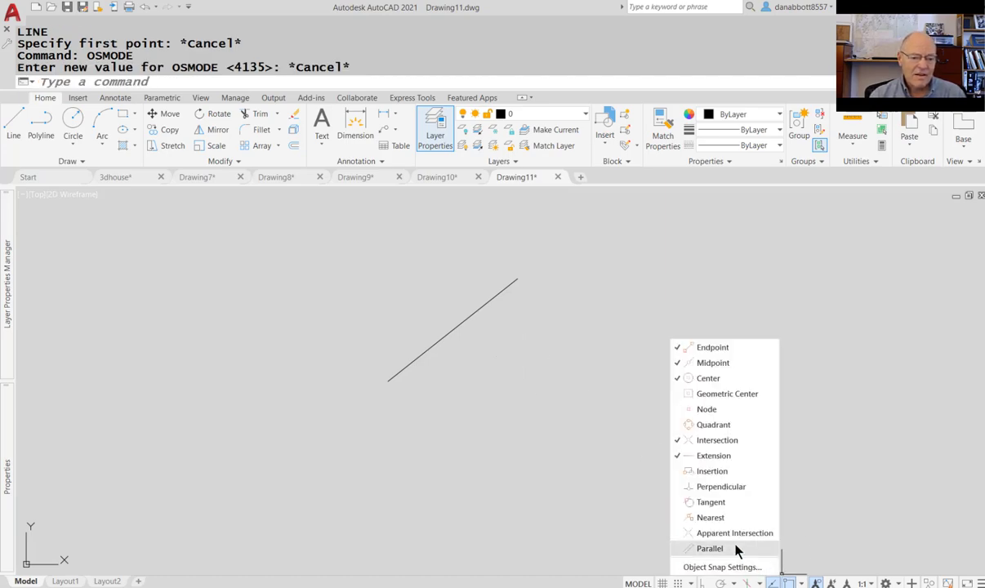
key(Escape)
key(Escape)
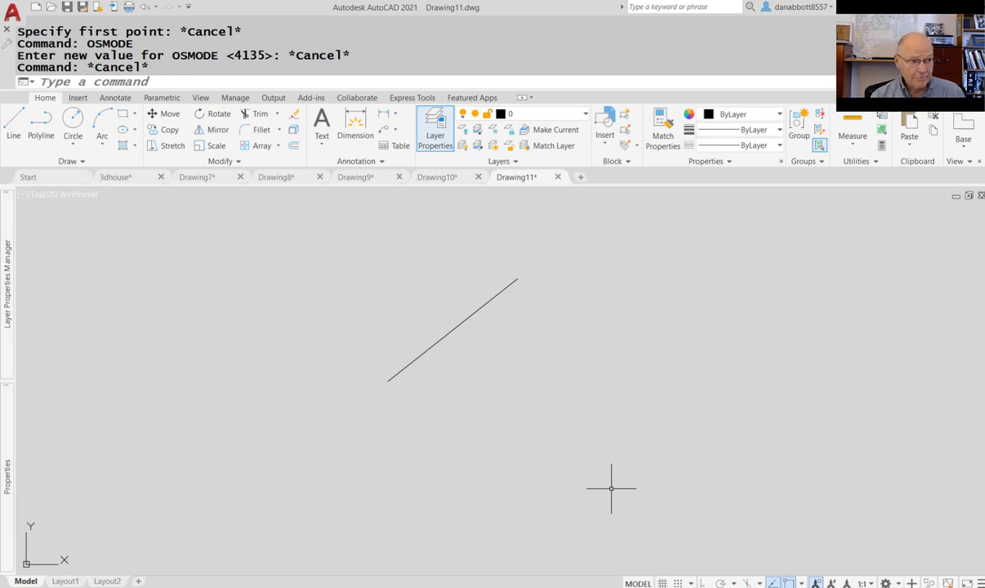
text(osmode)
key(Return)
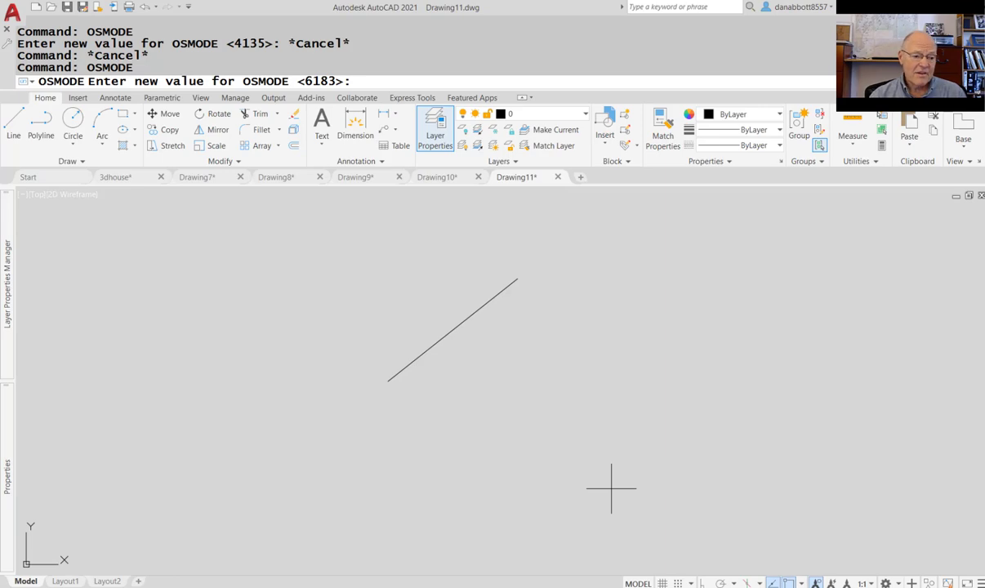
- Switch to setup.scr in Notepad and add the line osmode 6183 below aperture 5, ending with a line break
mouse_move(688, 585)
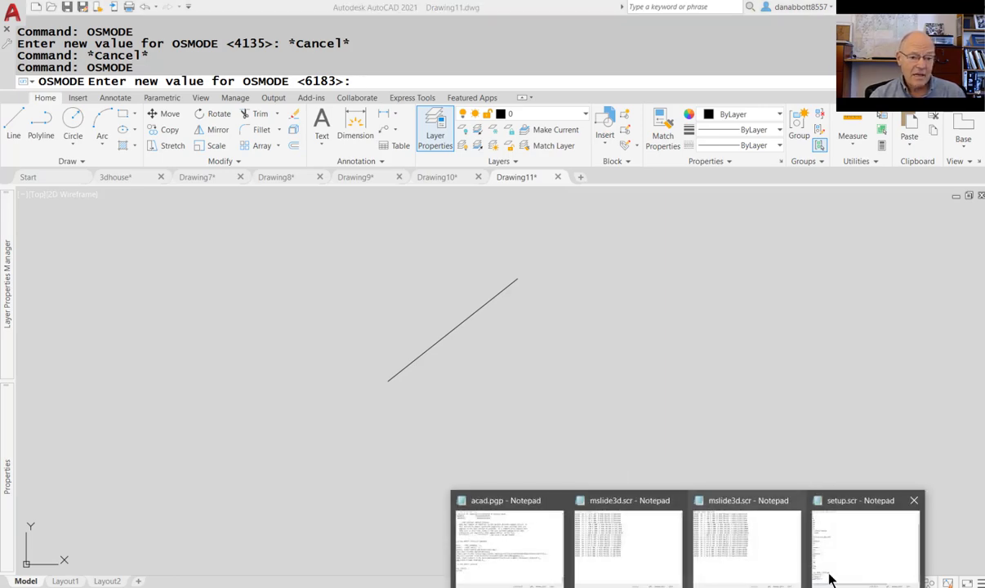
click(842, 523)
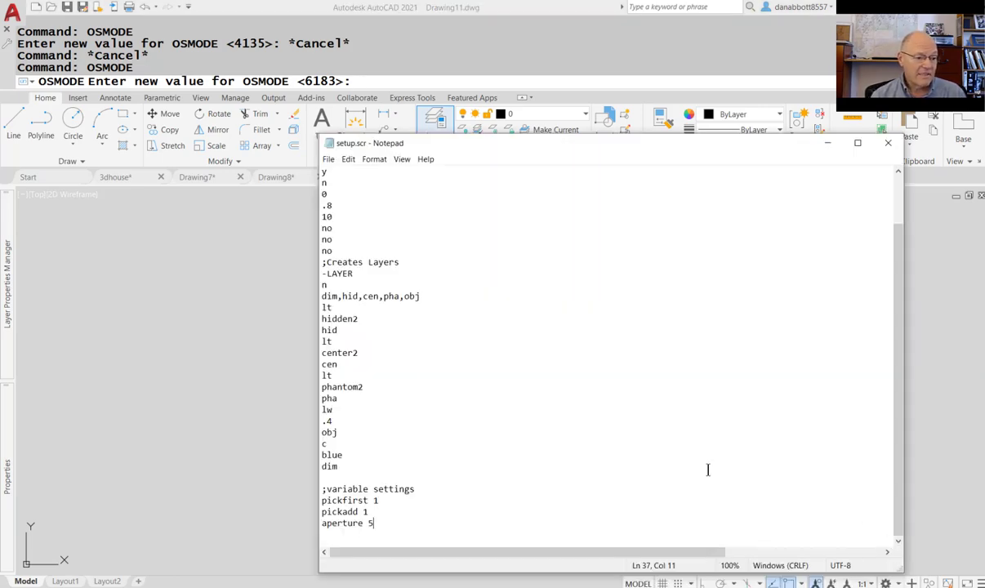
key(Return)
text(osmode)
key(Return)
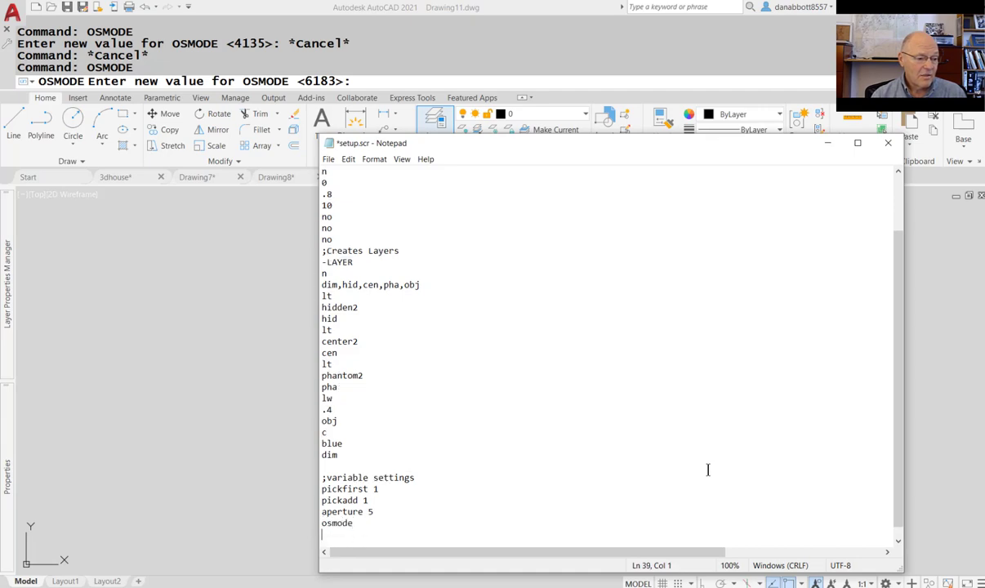
key(BackSpace)
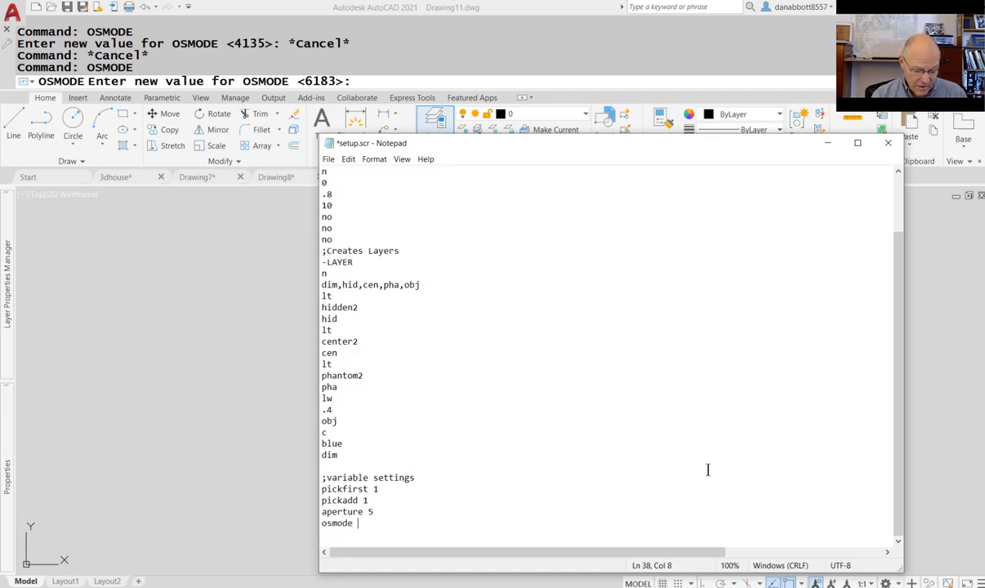
text(6183)
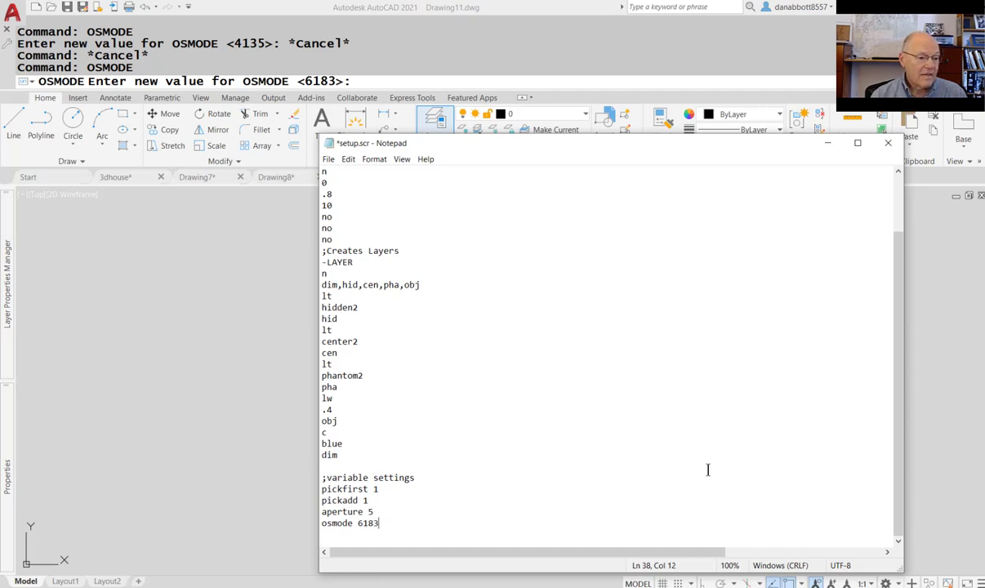
key(Return)
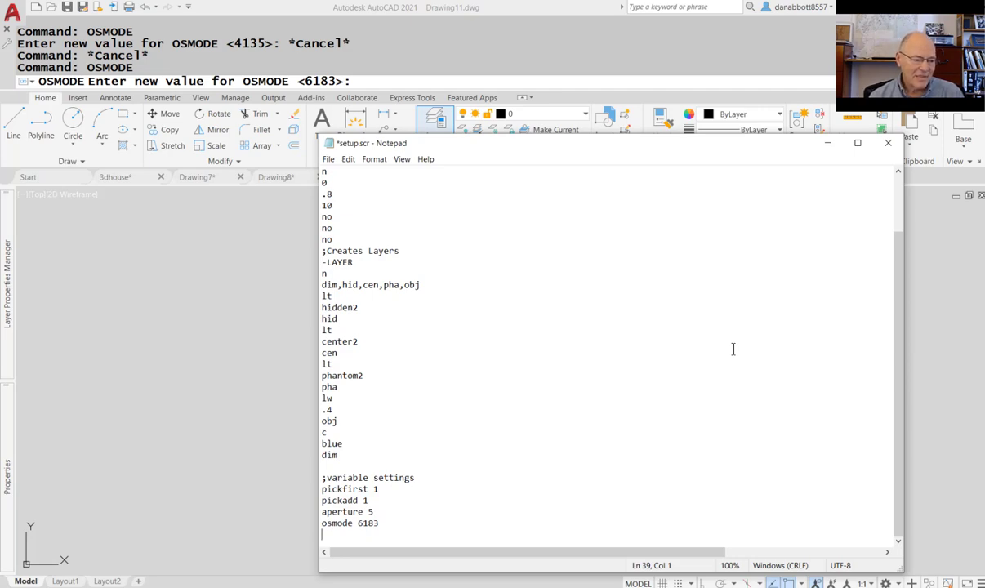
scroll(732, 349, down, 1)
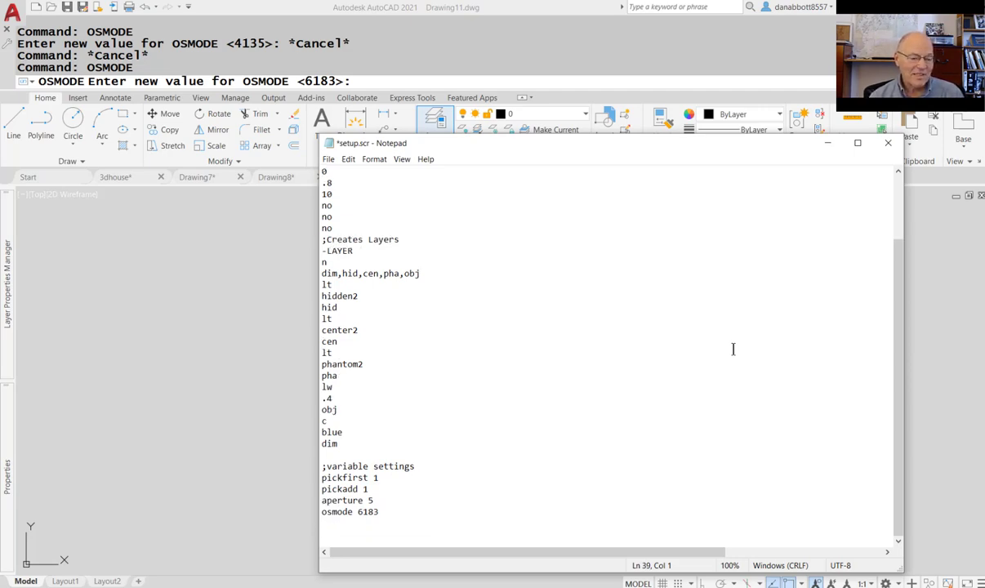
key(Return)
key(BackSpace)
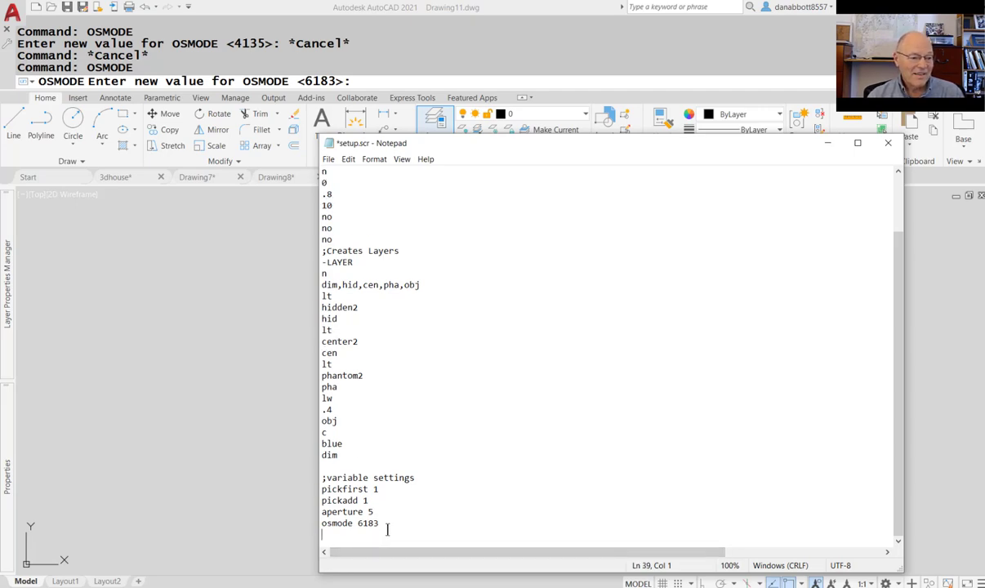
- Save the edited setup.scr script and return to AutoCAD, cancelling the pending OSMODE command
scroll(402, 260, up, 2)
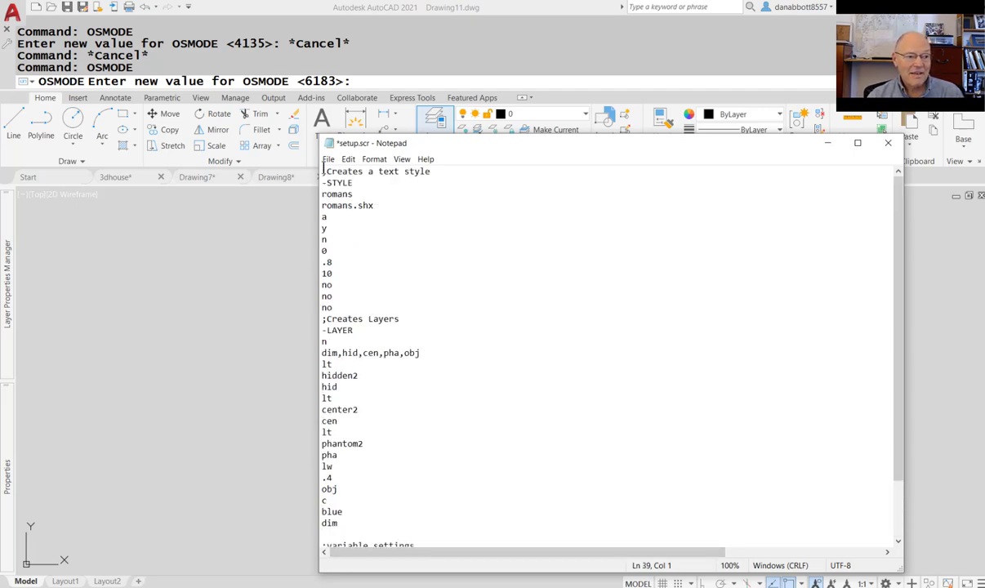
key(ctrl+a)
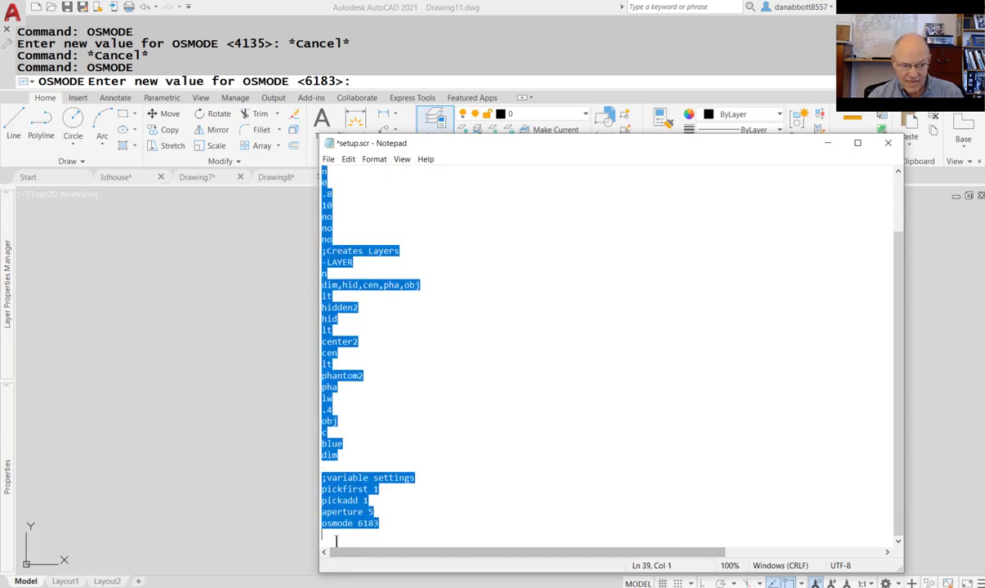
click(480, 498)
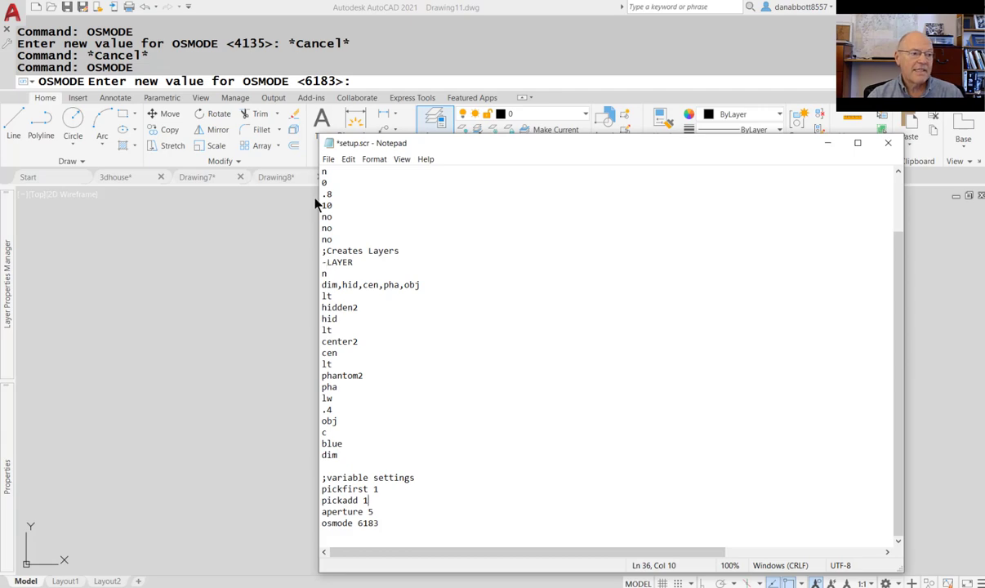
click(328, 159)
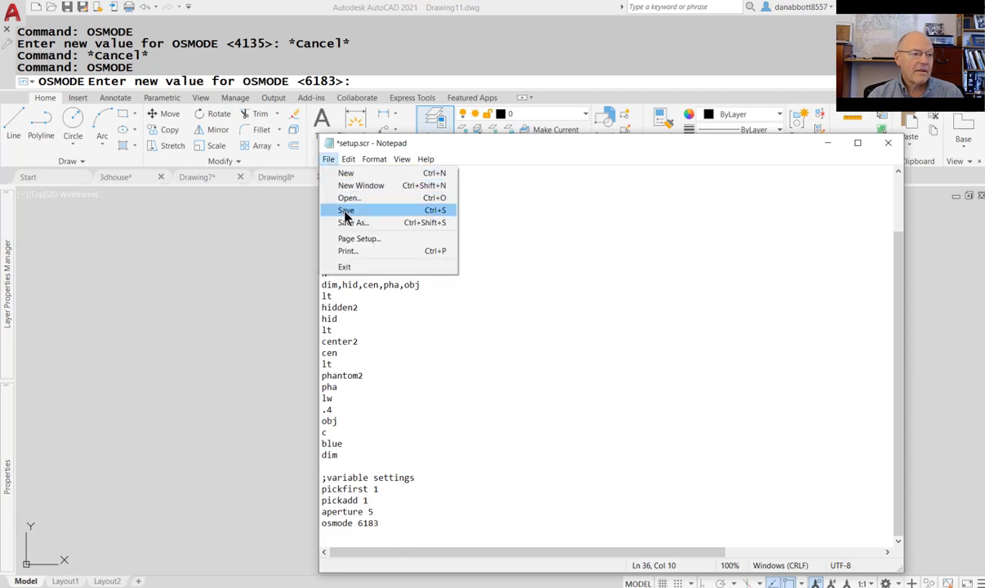
click(345, 214)
click(219, 264)
key(Escape)
key(Escape)
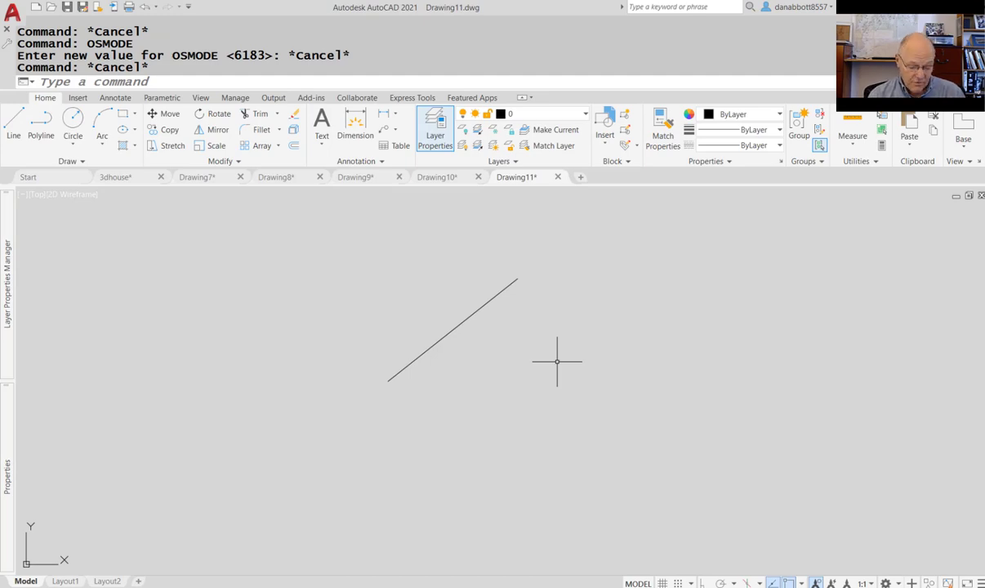
- Start a new drawing from the acad.dwt template and clear all of its object snap modes
key(ctrl+n)
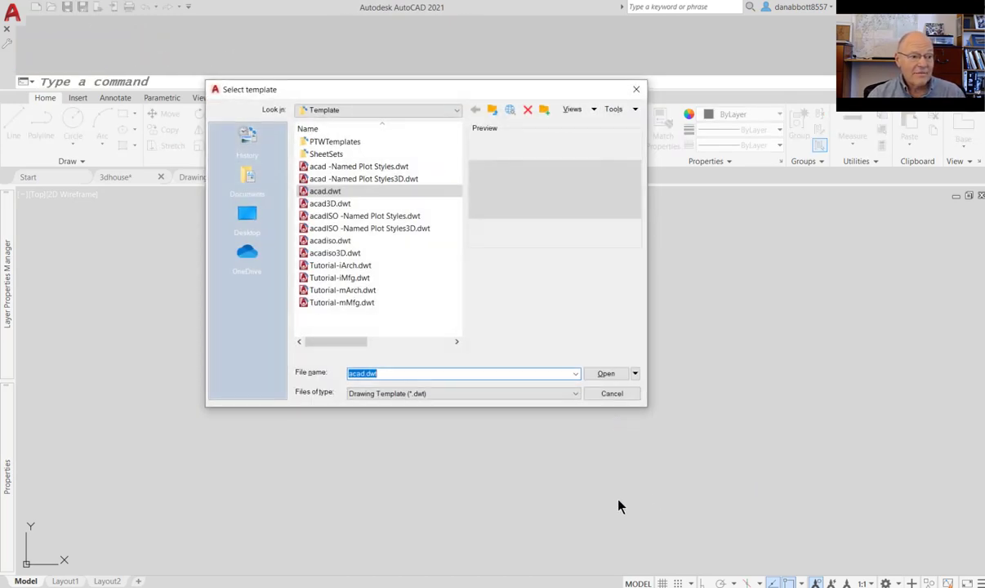
click(606, 374)
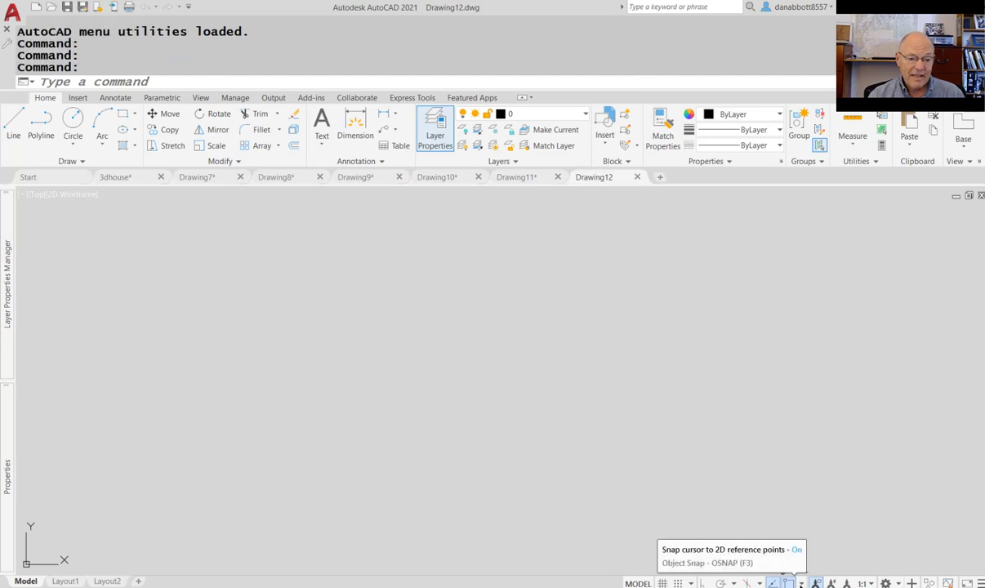
click(758, 583)
click(751, 571)
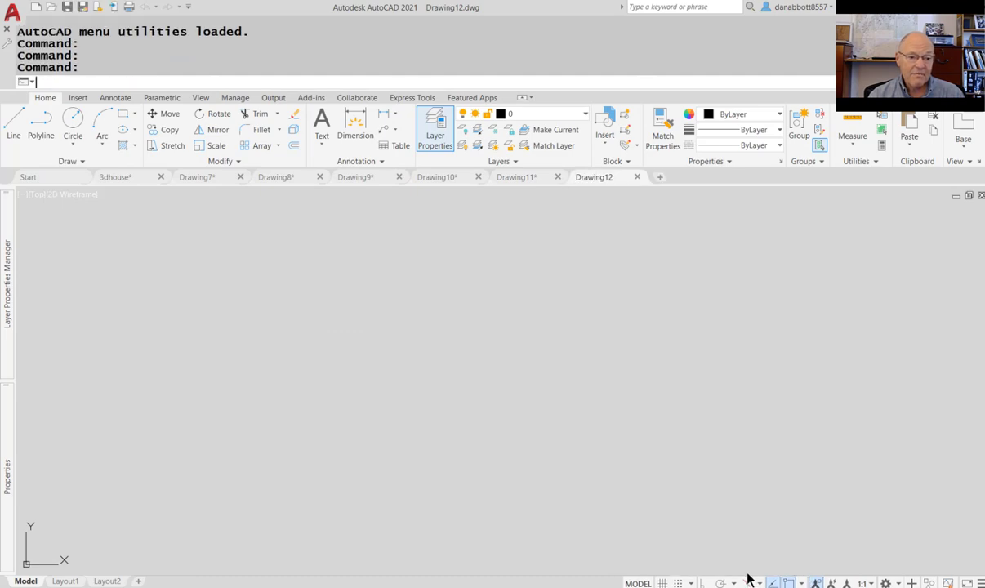
click(692, 372)
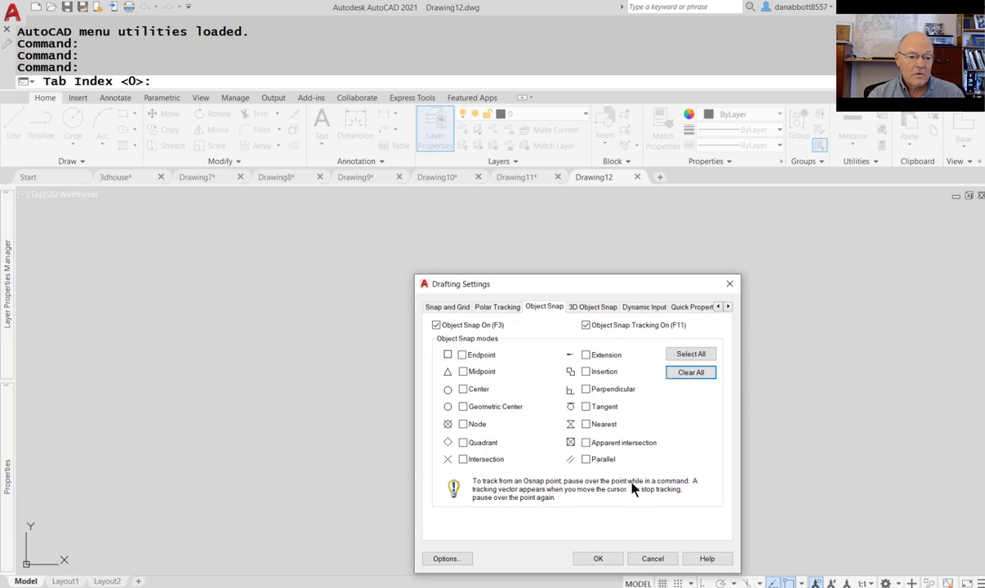
click(598, 558)
- Run the setup.scr script in the new drawing with the SCRIPT command
text(script)
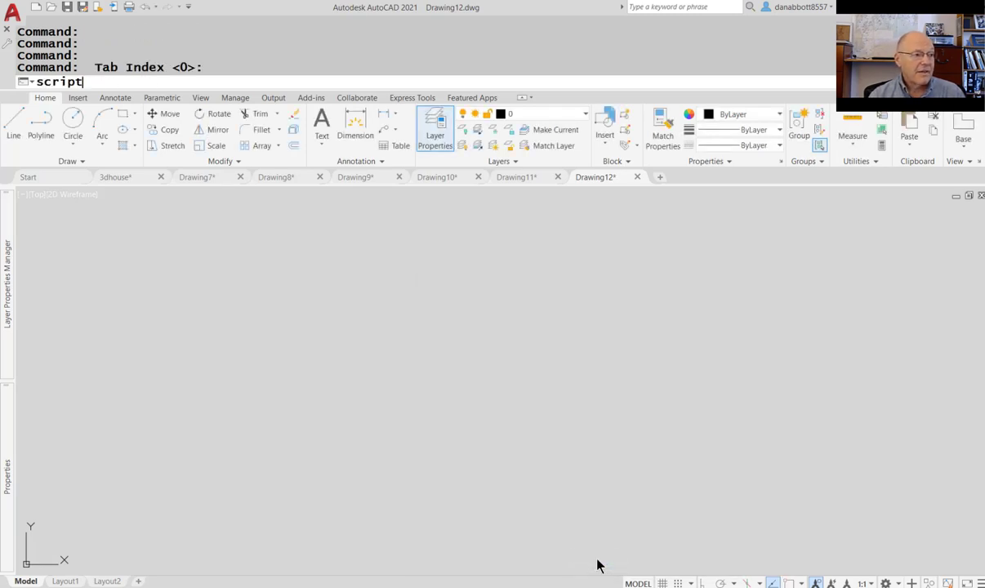
key(Return)
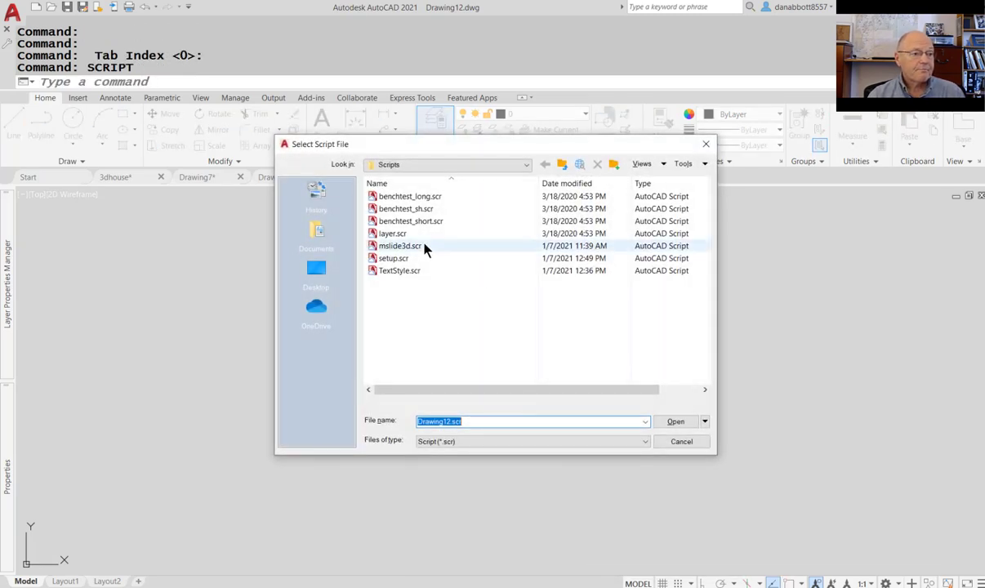
double_click(393, 258)
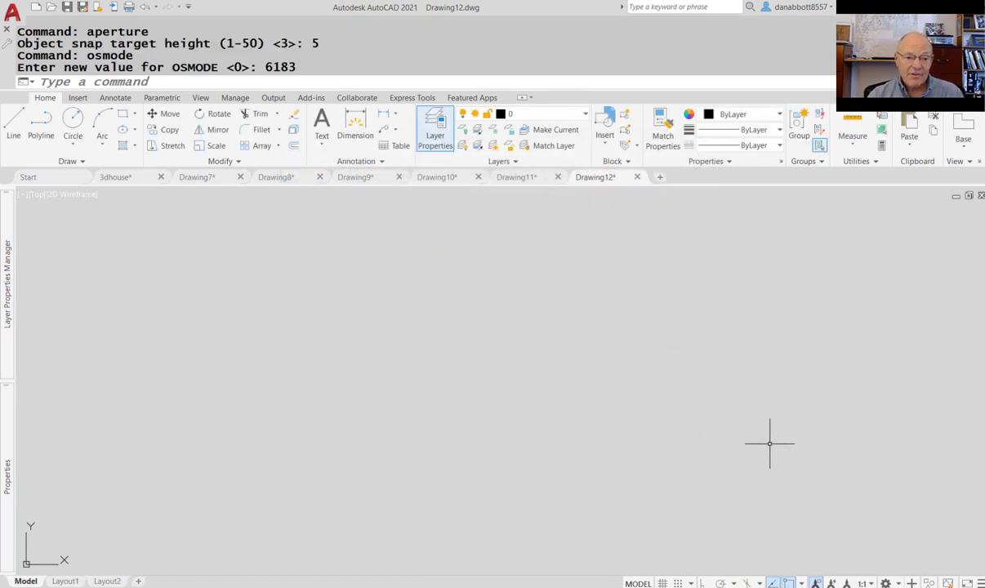
- Check which running object snap modes are active after the script run, leaving them as they are
click(800, 582)
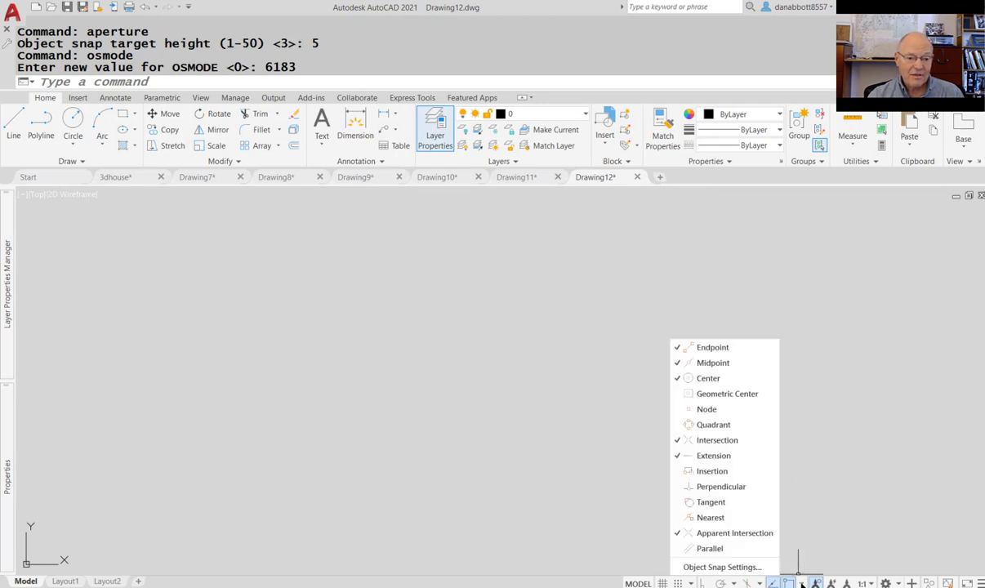
key(Escape)
key(Escape)
click(510, 355)
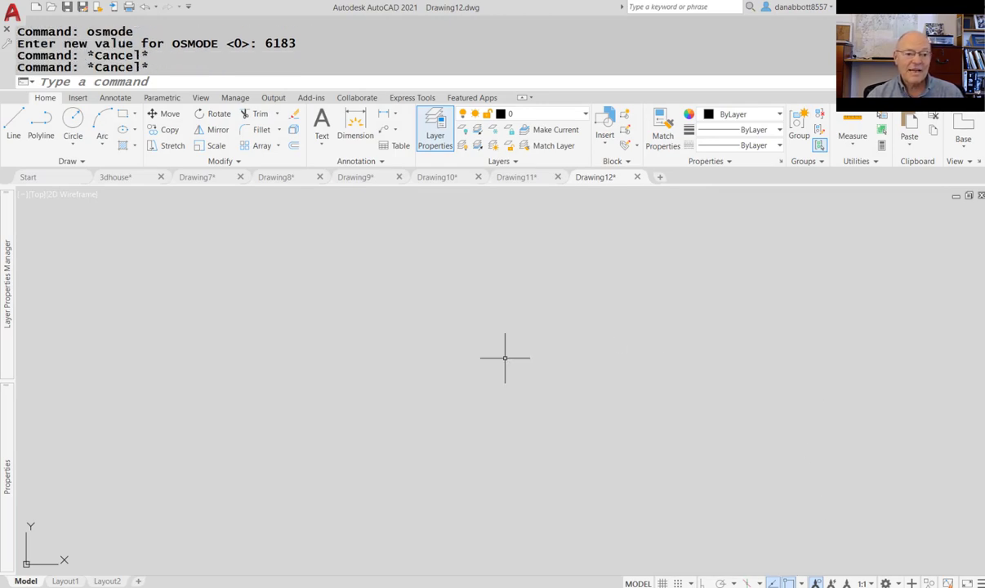
key(Escape)
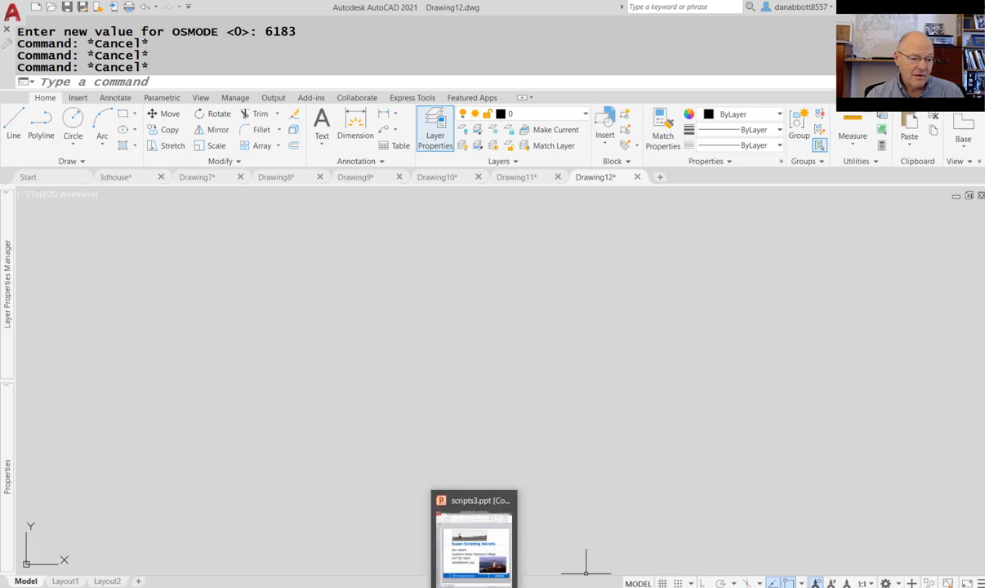
- Switch to the scripts3.ppt presentation beside the AutoCAD Secrets PDF and highlight "Creating and Showing Slides" on the Agenda slide
click(474, 586)
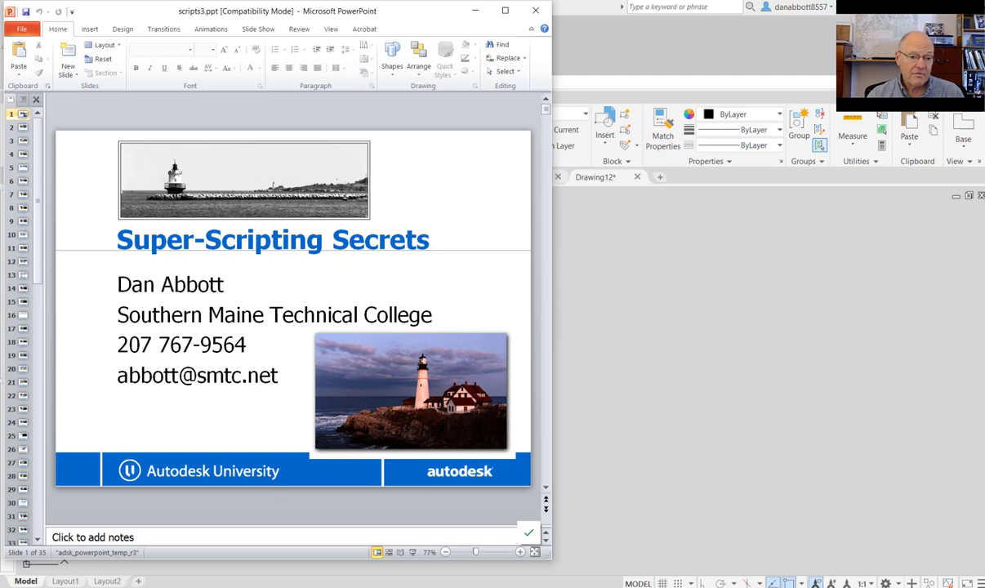
click(580, 587)
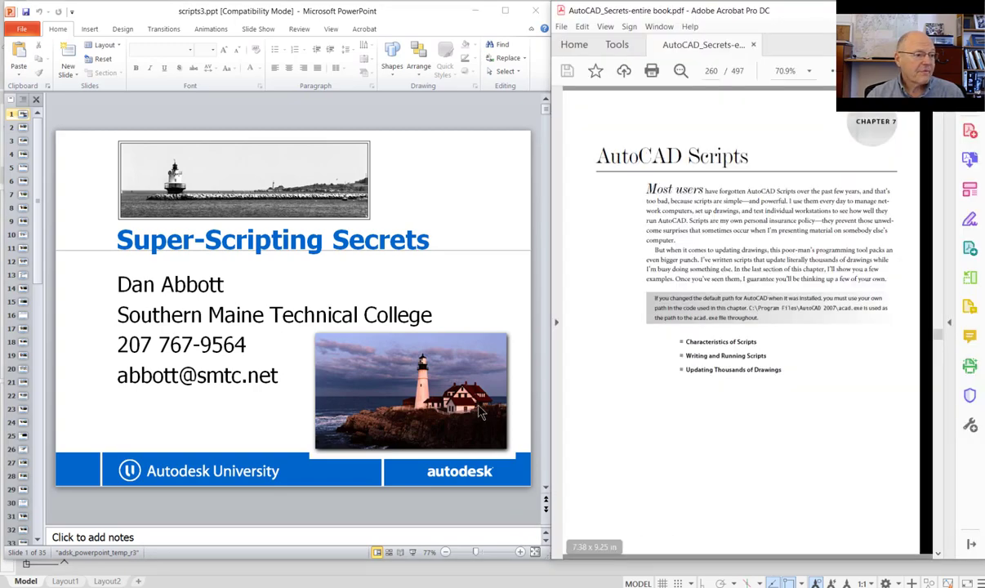
scroll(480, 412, down, 1)
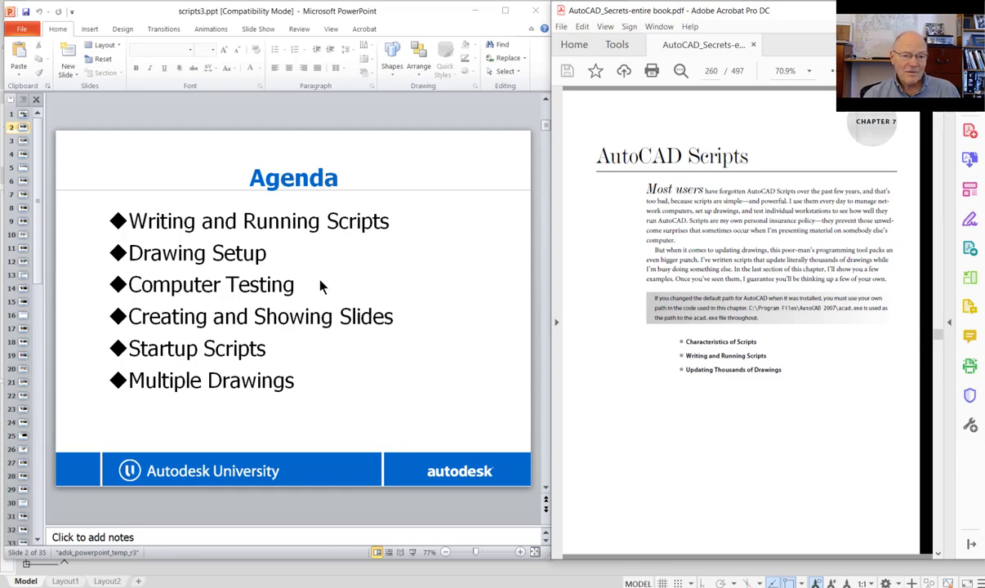
click(381, 319)
drag(392, 318, 167, 318)
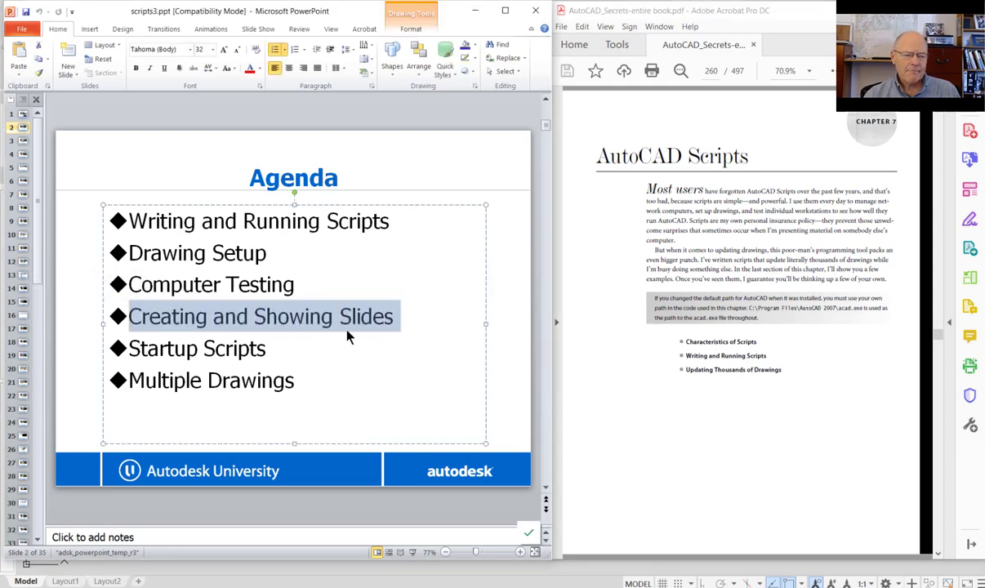
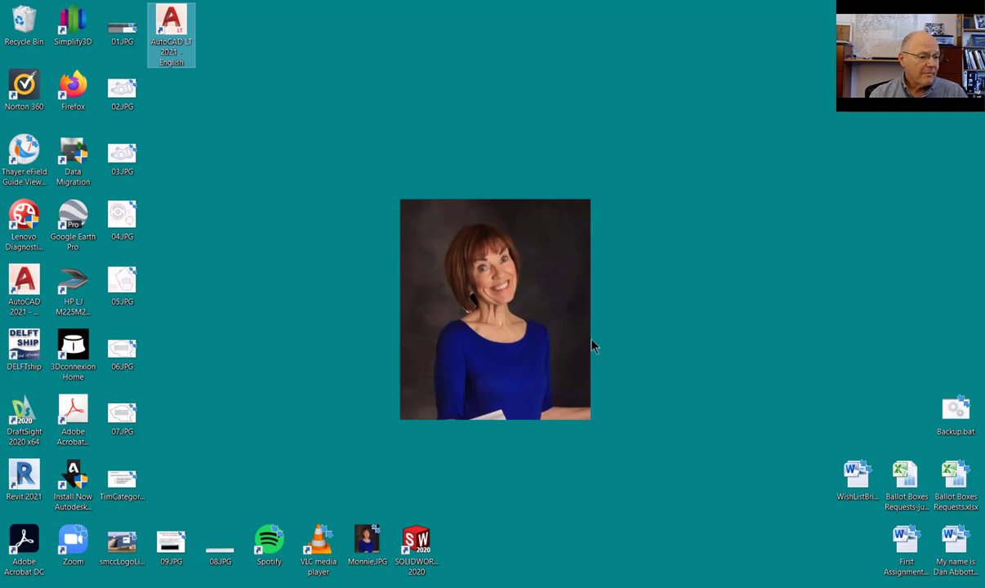
- Duplicate the AutoCAD 2021 - English desktop shortcut and place the copy on the empty desktop area beside the wallpaper photo
right_click(24, 290)
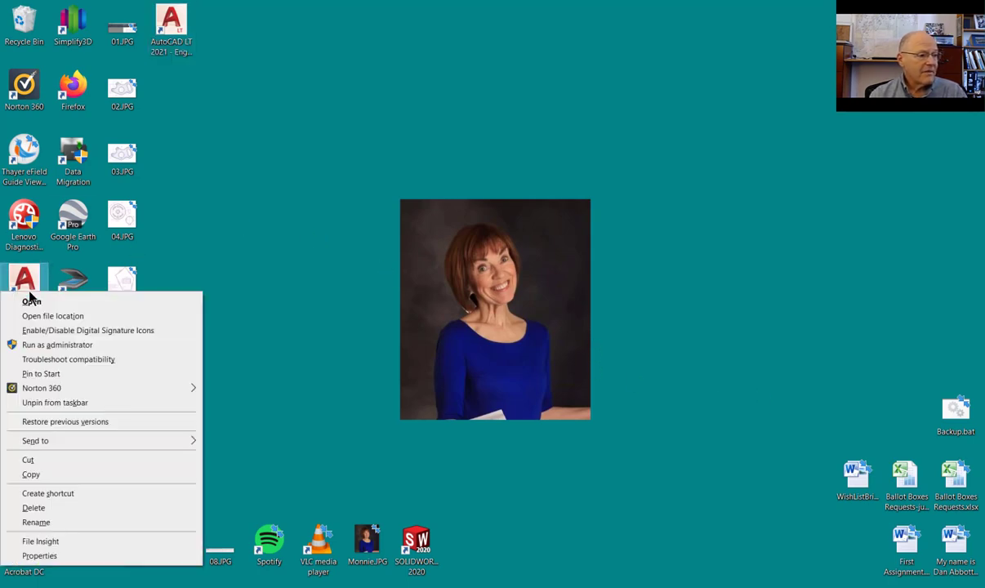
click(48, 475)
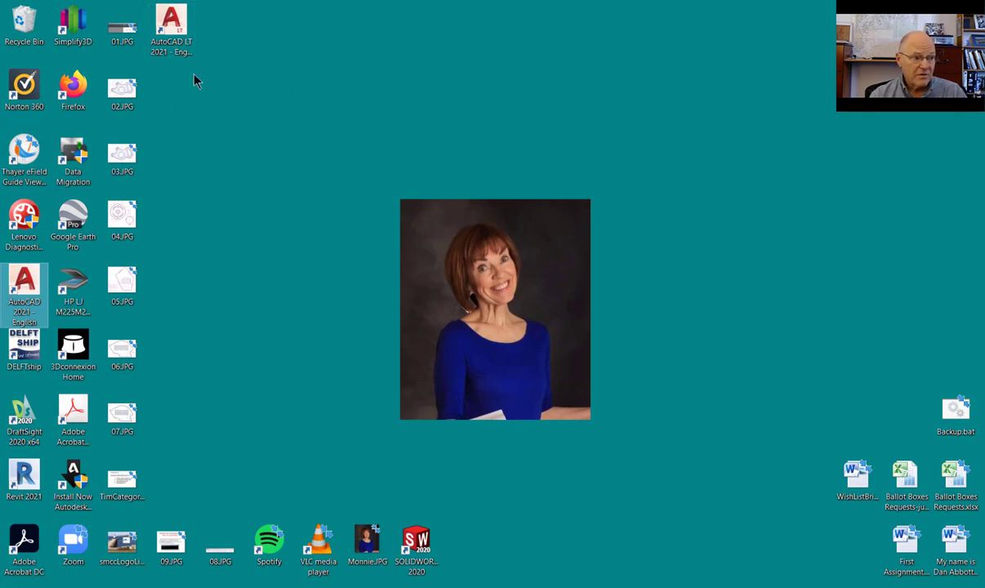
right_click(450, 85)
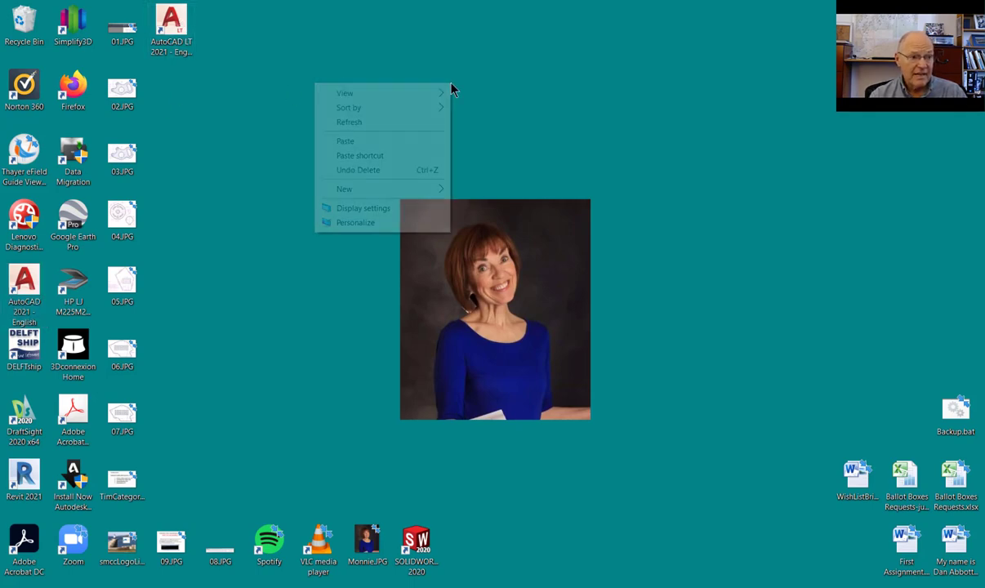
click(363, 155)
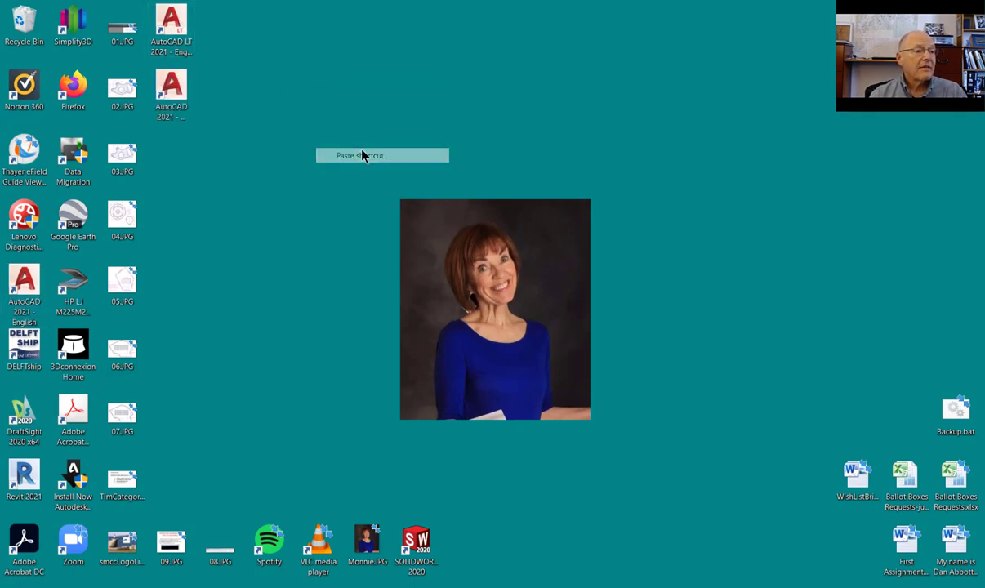
drag(454, 96, 737, 246)
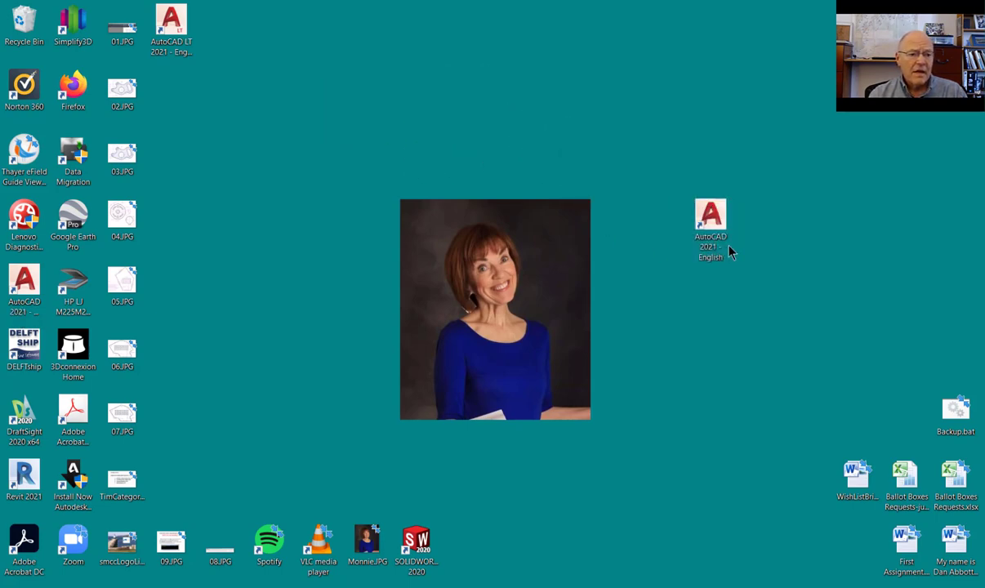
- Open the properties of the copied AutoCAD 2021 - English desktop shortcut
right_click(731, 251)
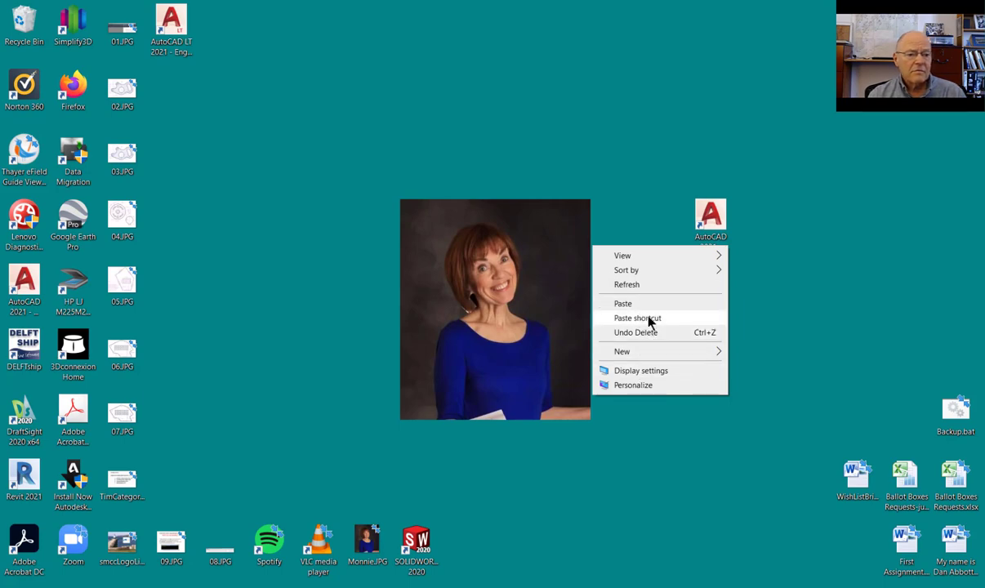
key(Escape)
click(696, 245)
right_click(711, 222)
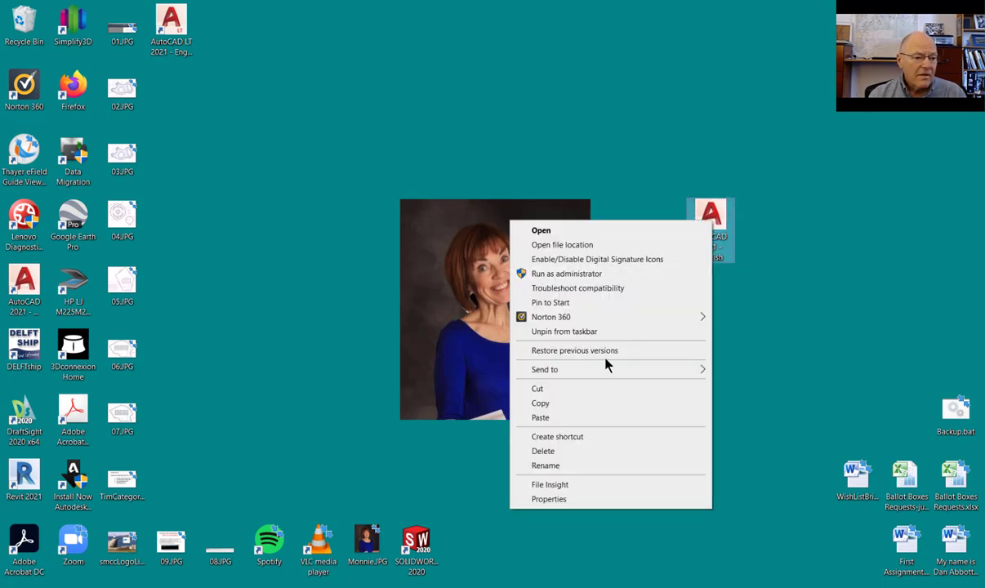
click(551, 499)
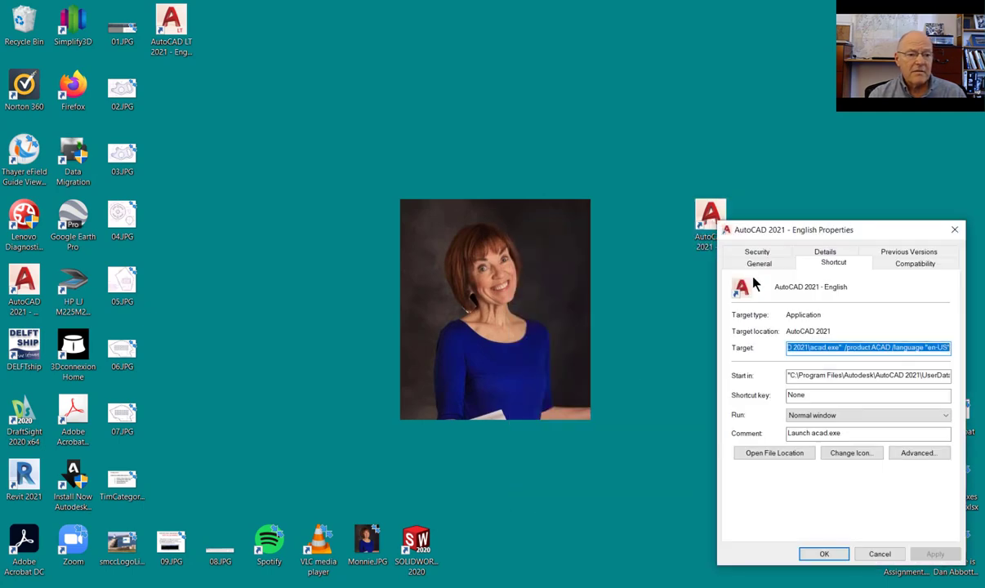
- Examine the full Start in path in the copied shortcut's properties
click(883, 376)
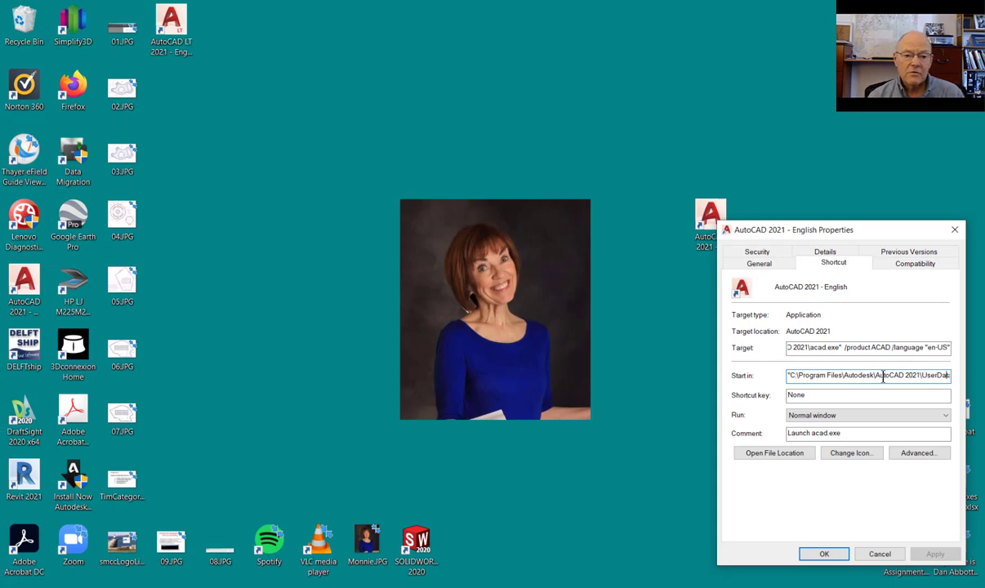
key(End)
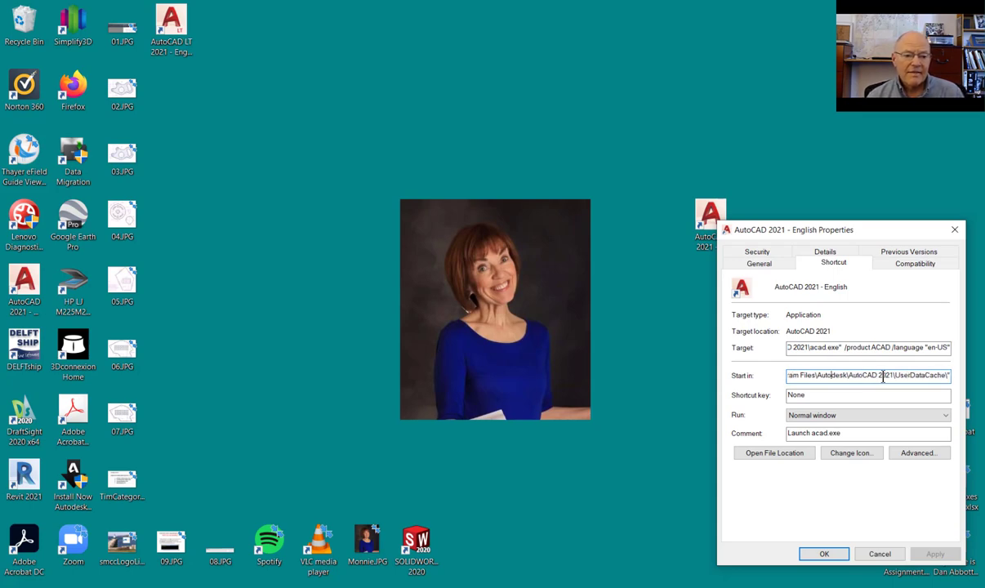
key(Left)
key(Left)
key(Left)
key(Left)
key(Left)
key(Left)
key(Left)
key(Left)
key(Left)
key(Left)
key(Left)
key(Left)
key(Left)
key(Left)
key(Left)
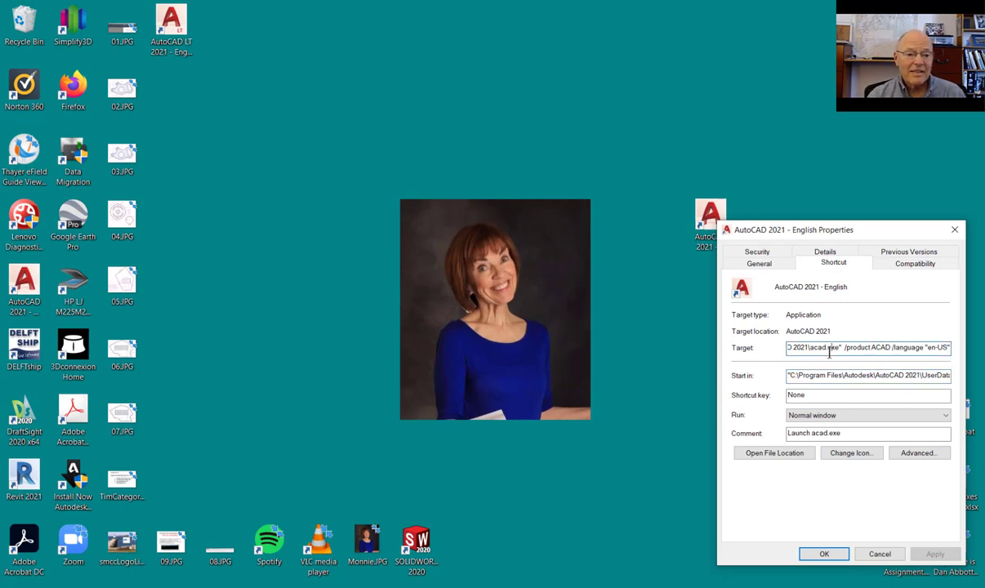
- Read through the shortcut's Target entry from the acad.exe program path to the product and language switches
key(Home)
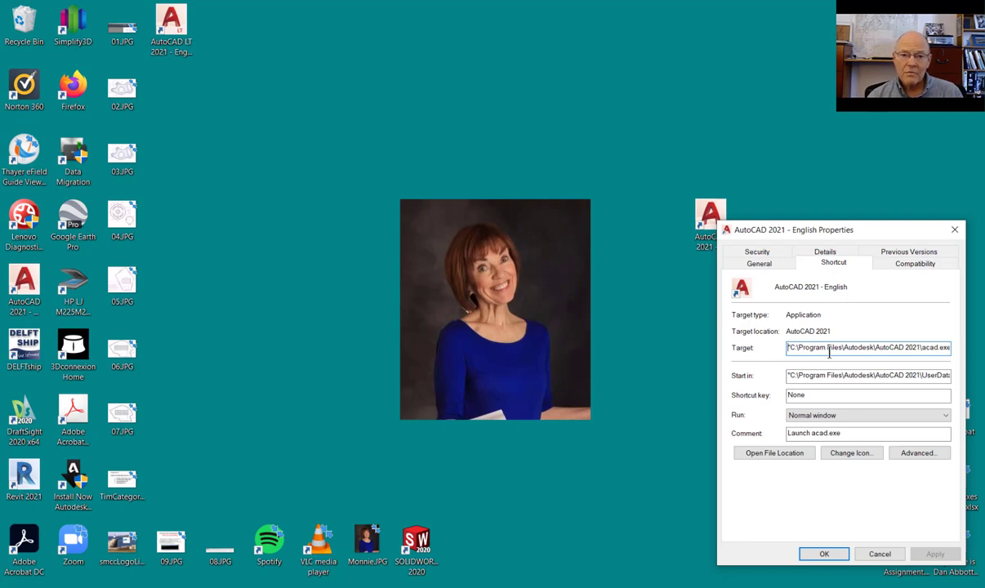
key(Right)
key(Right)
key(Right)
key(Right)
key(Right)
key(Right)
key(Right)
key(Right)
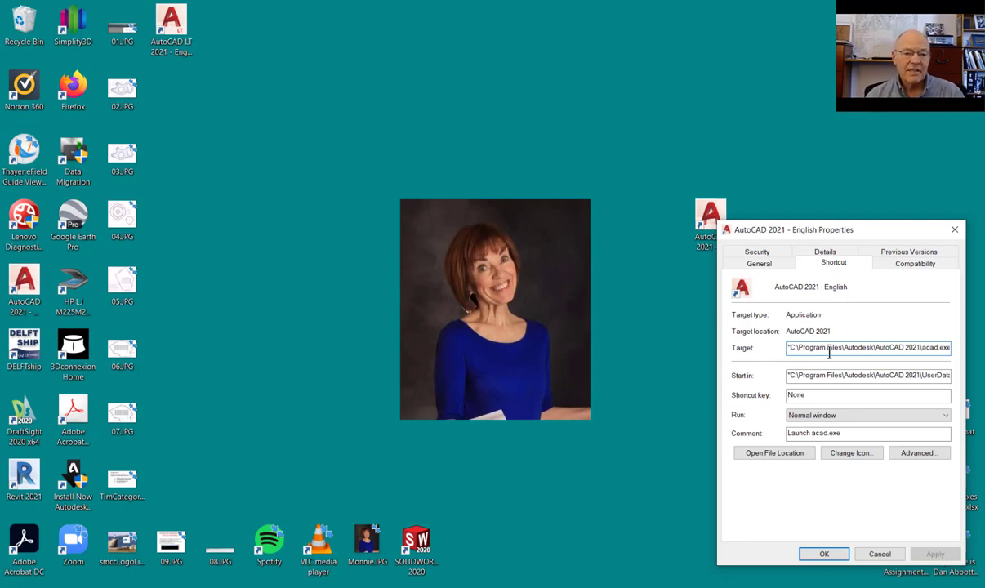
key(Right)
key(Right)
key(Right)
key(Right)
key(Right)
key(Right)
key(Right)
key(Right)
key(Right)
key(Right)
key(Right)
key(Right)
key(Right)
key(Right)
key(Right)
key(Right)
key(Right)
key(Right)
key(Right)
key(Right)
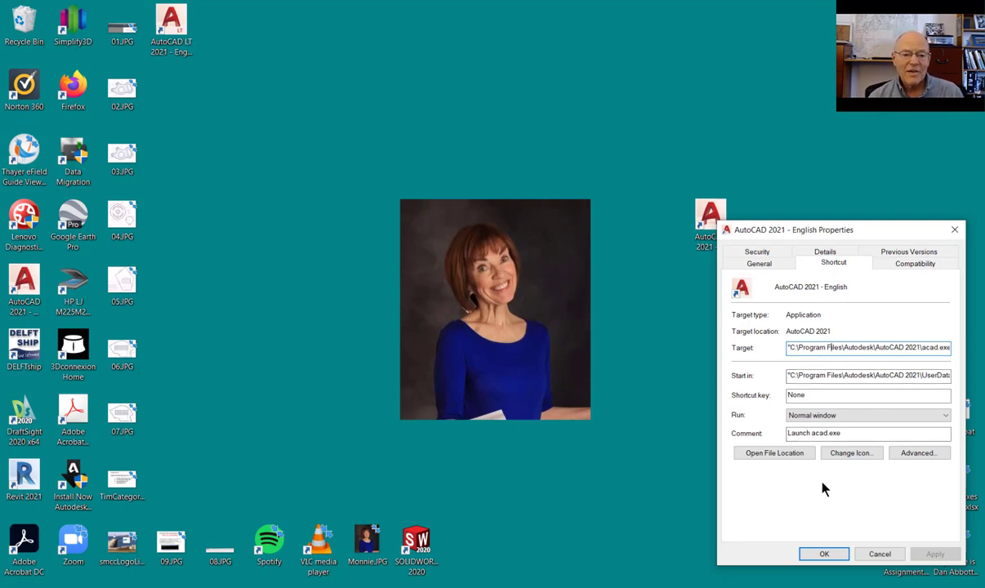
key(Right)
key(Right)
key(Right)
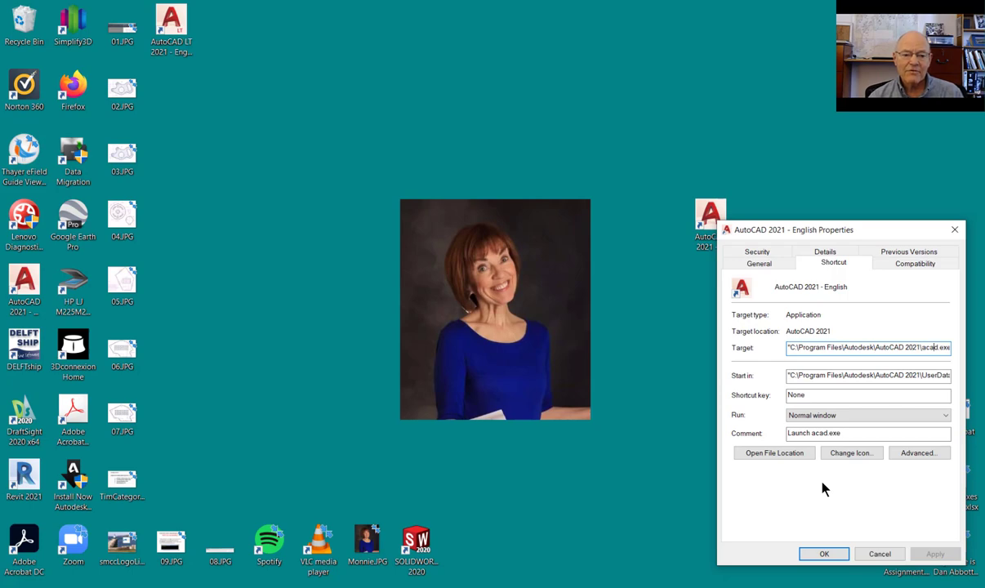
key(Right)
key(Right)
key(Right)
key(Right)
key(Right)
key(Right)
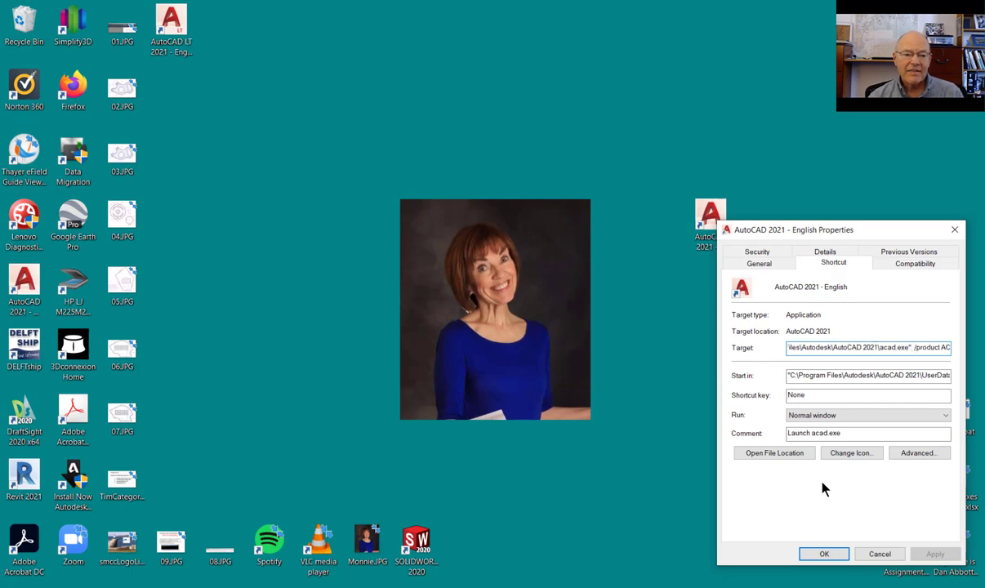
key(Right)
key(Right)
key(Right)
key(Right)
key(Right)
key(Right)
key(Right)
key(Right)
key(Right)
key(Right)
key(Right)
key(Right)
key(Right)
key(Right)
key(Right)
key(Right)
key(Right)
key(Right)
key(Right)
key(Right)
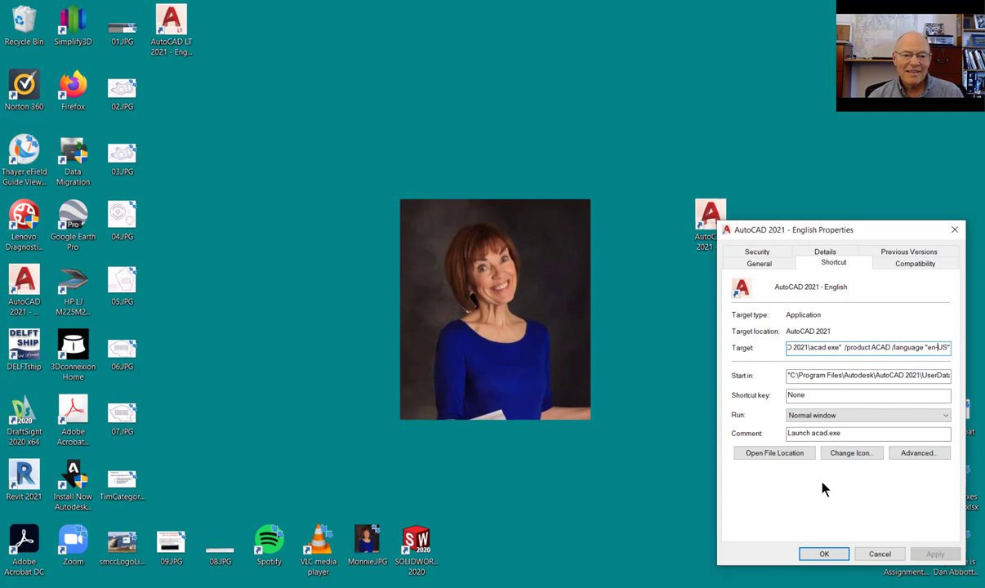
- Insert the switch /b c:\dan\setup.scr before /product in the shortcut's Target and accept the properties
key(Left)
key(Left)
key(Left)
key(Left)
text(/b)
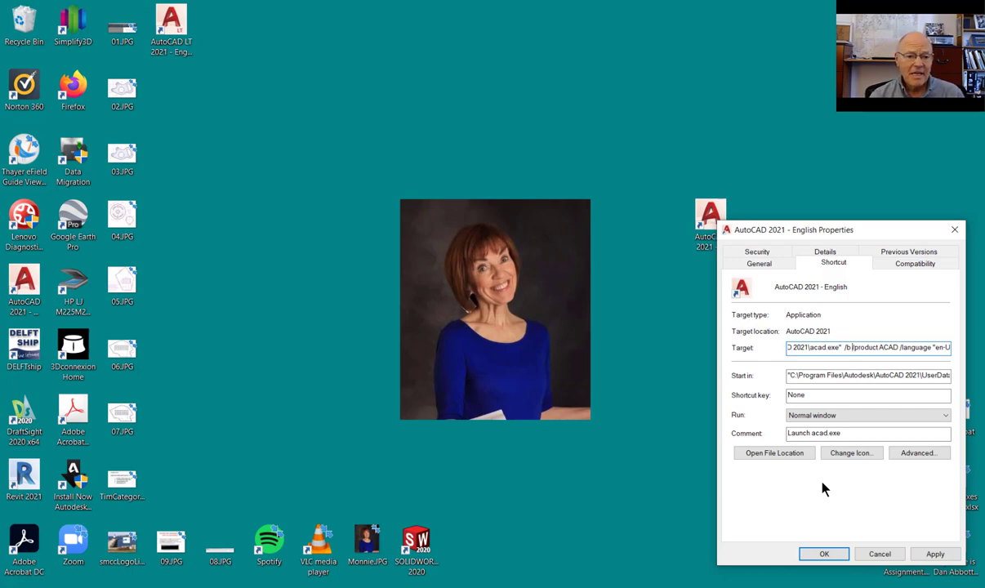
text(c)
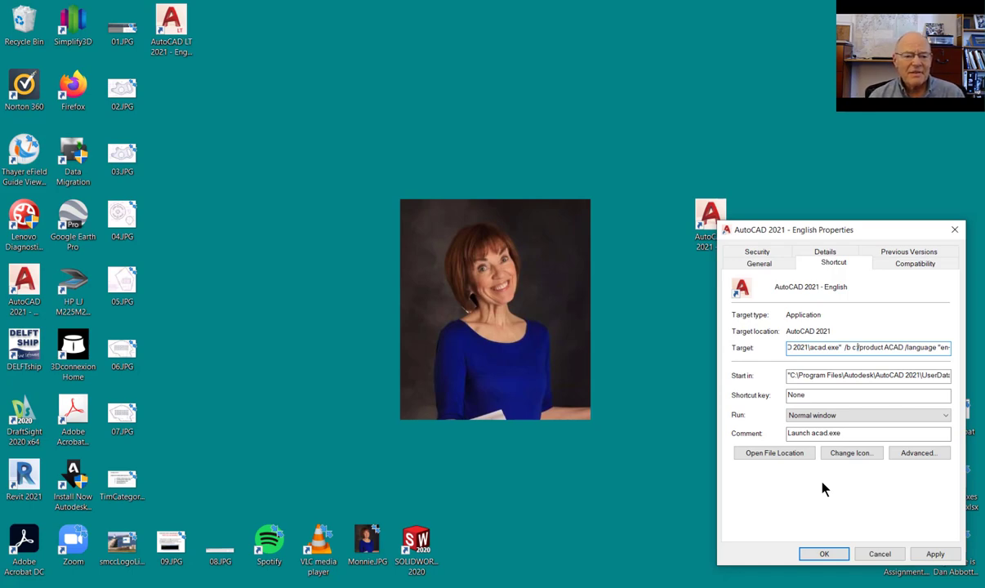
text(:\dan)
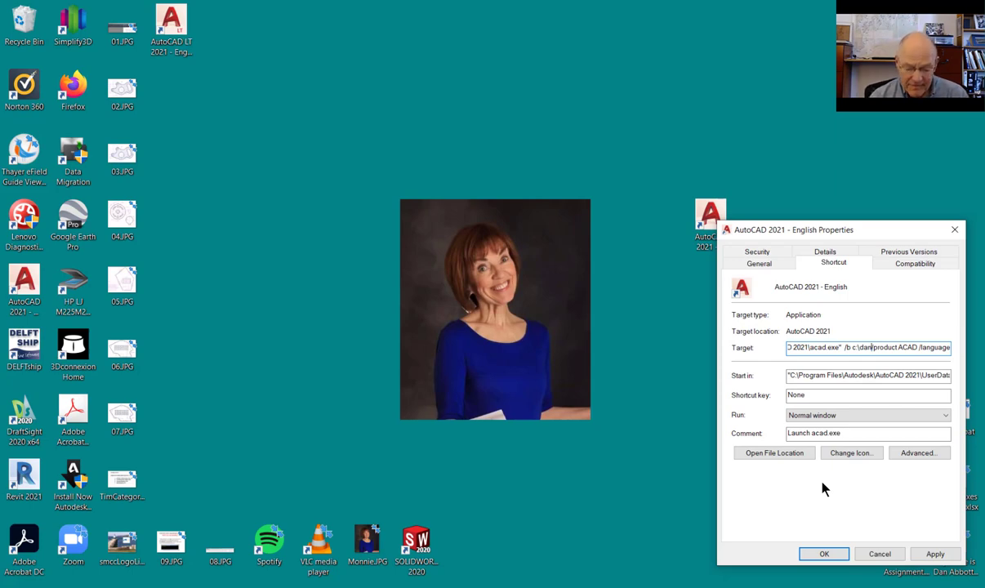
text(\)
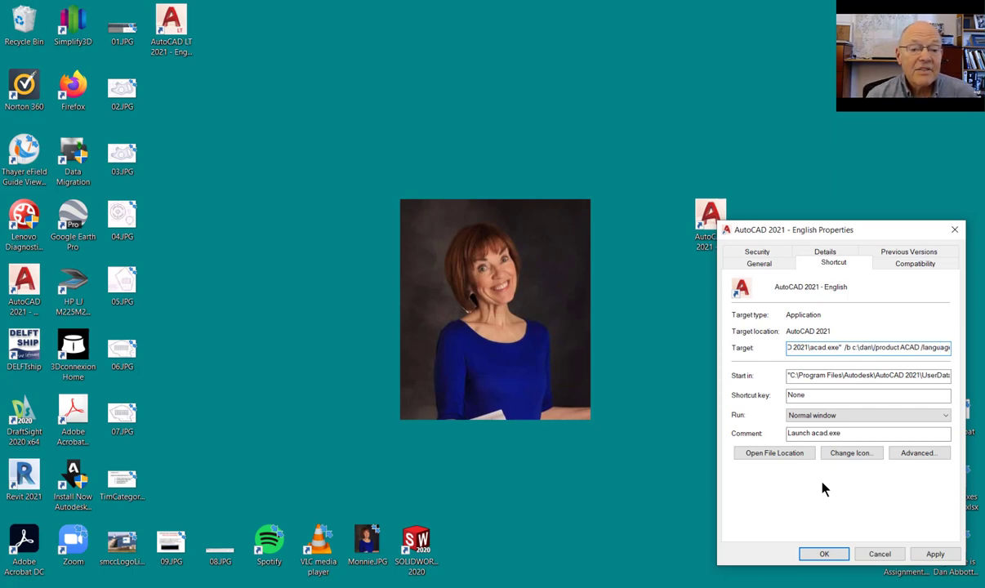
text(se)
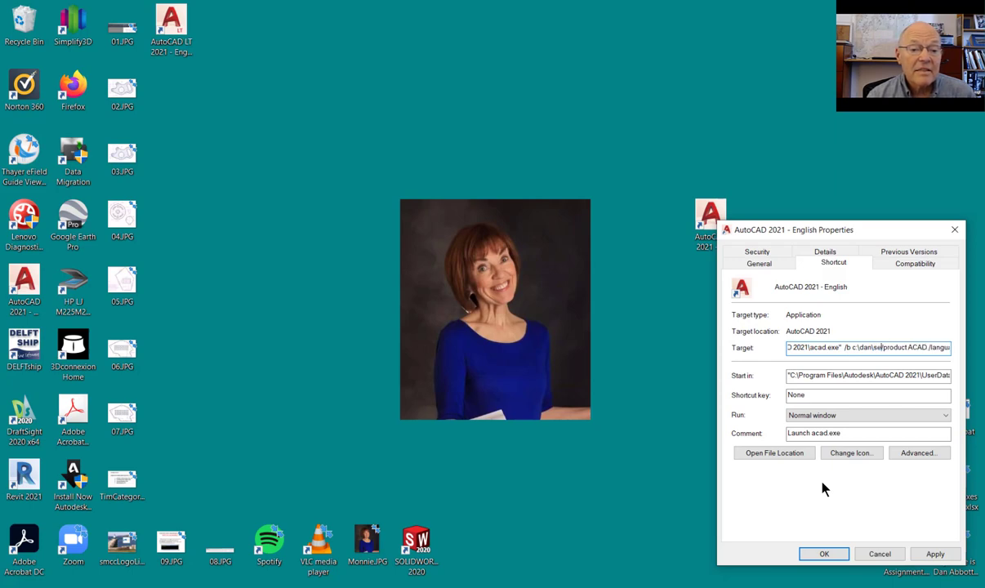
text(tup.scr)
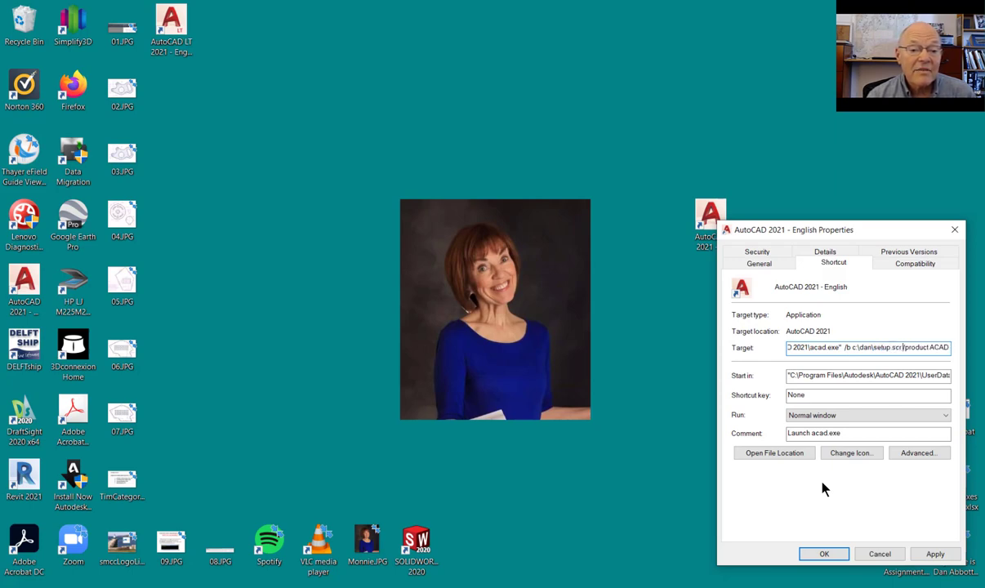
click(826, 555)
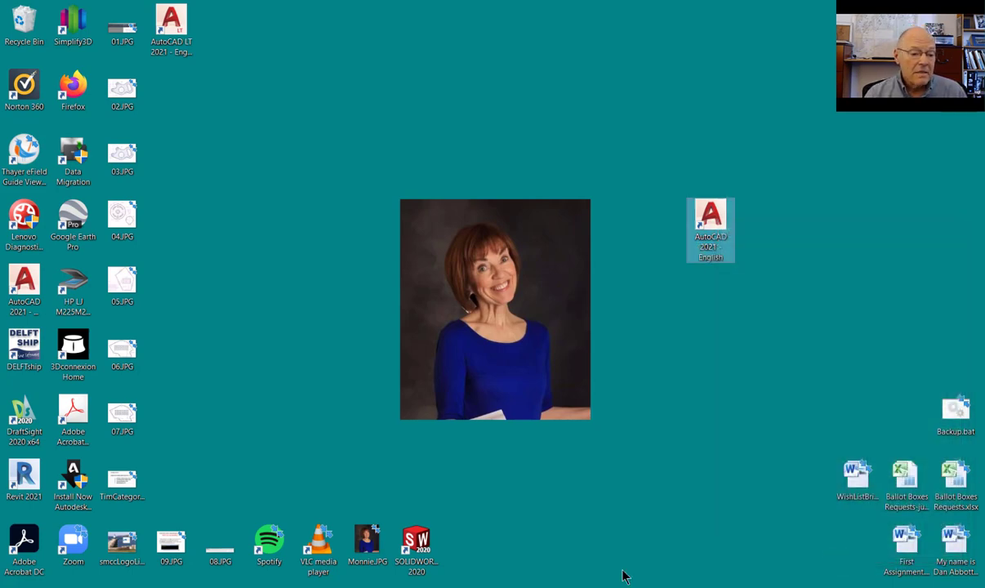
- Copy setup.scr from the Scripts folder into C:\Dan and close the folder window
mouse_move(353, 576)
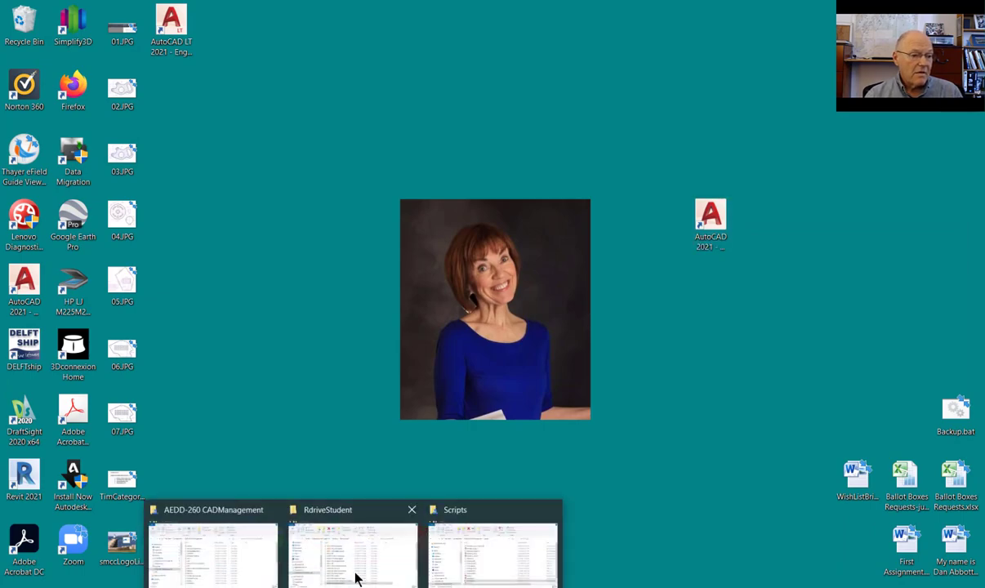
click(500, 539)
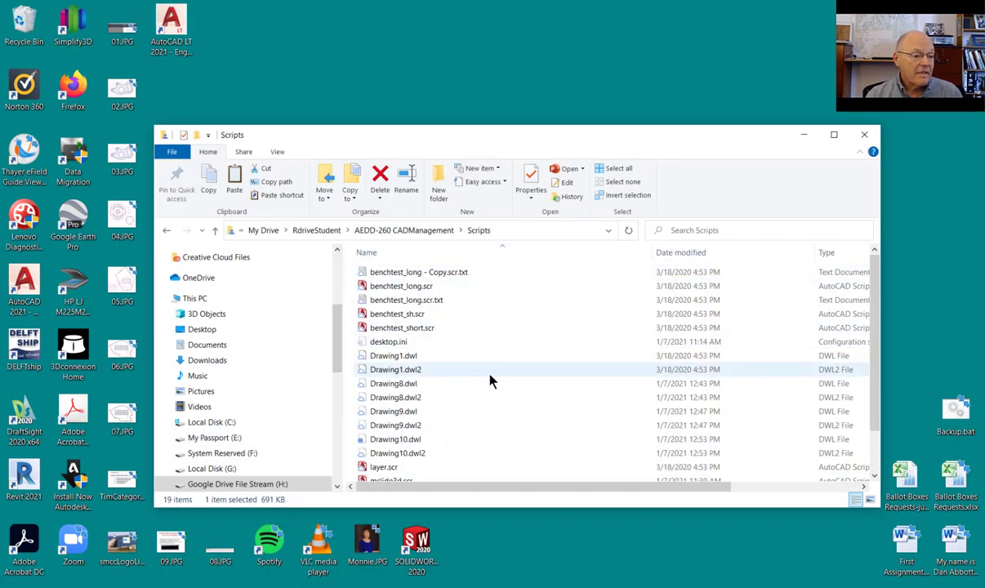
scroll(474, 368, down, 1)
click(385, 460)
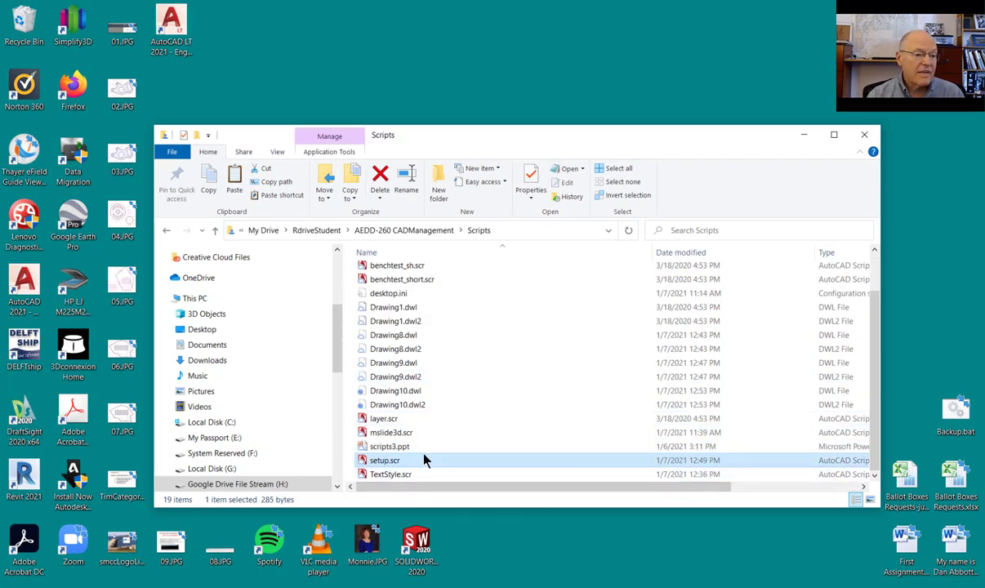
right_click(385, 461)
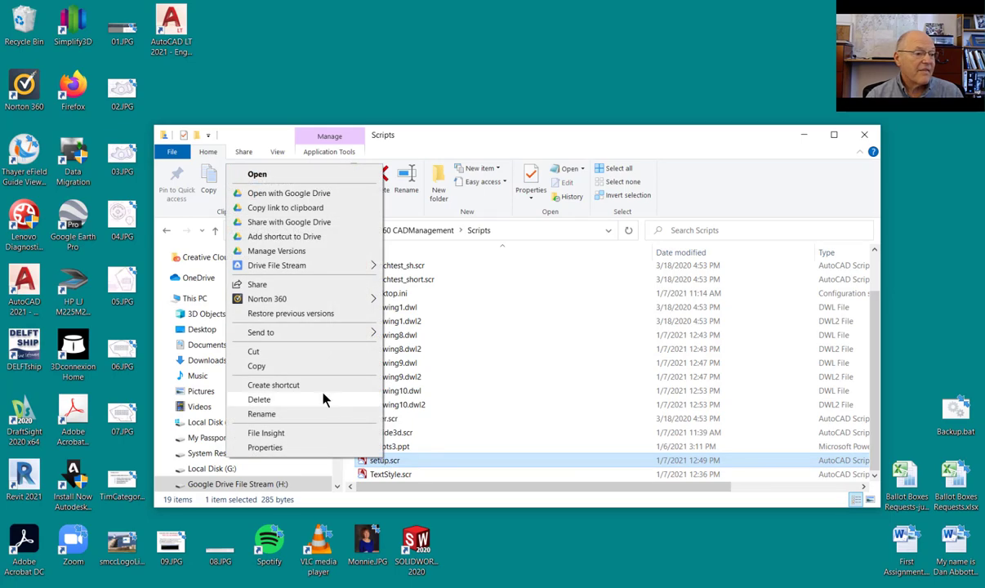
click(282, 367)
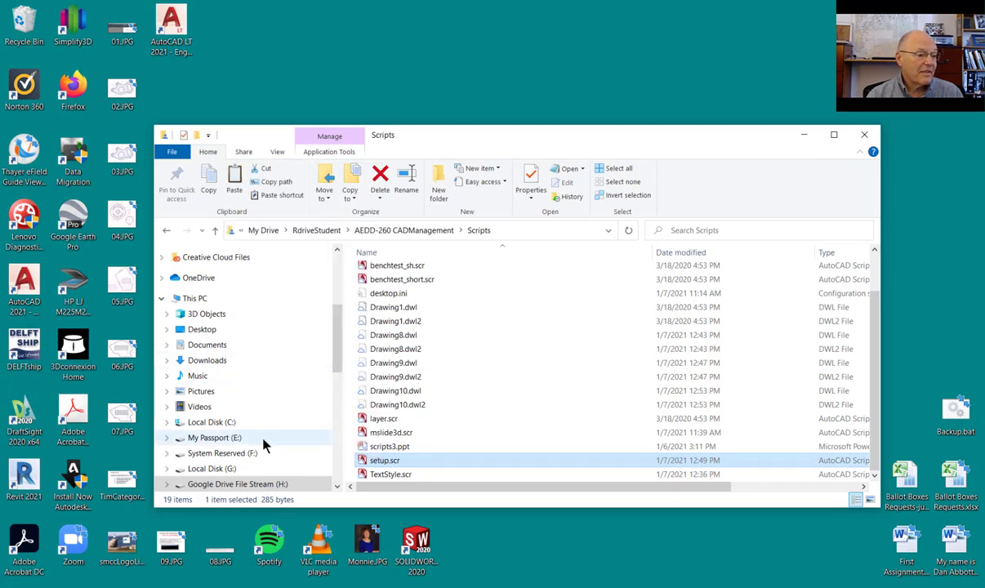
click(230, 424)
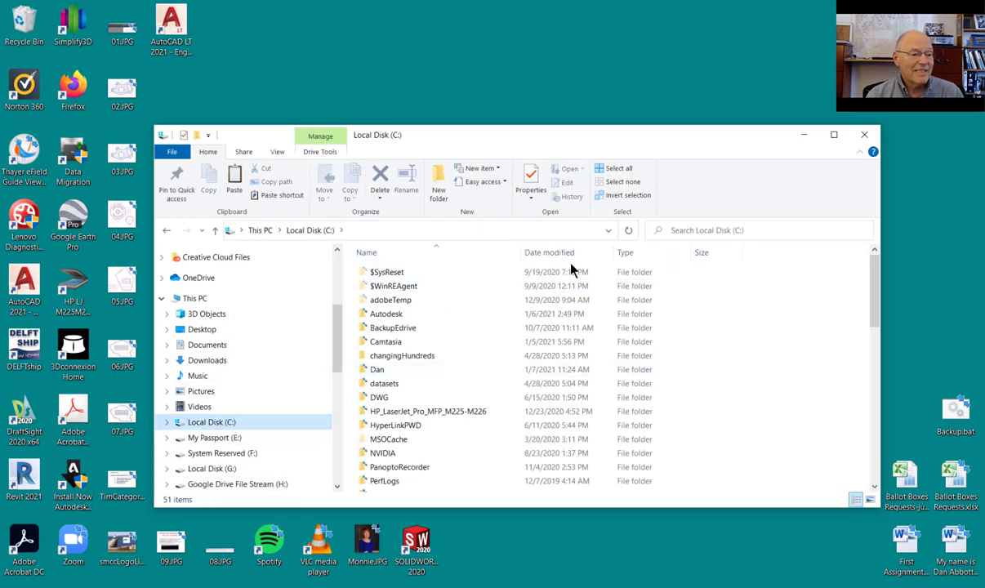
double_click(385, 374)
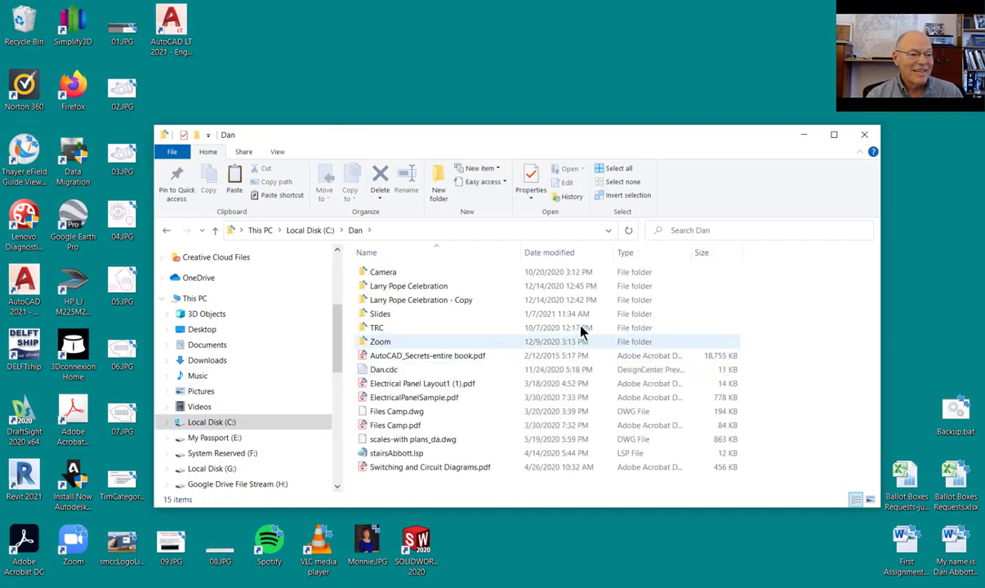
right_click(809, 372)
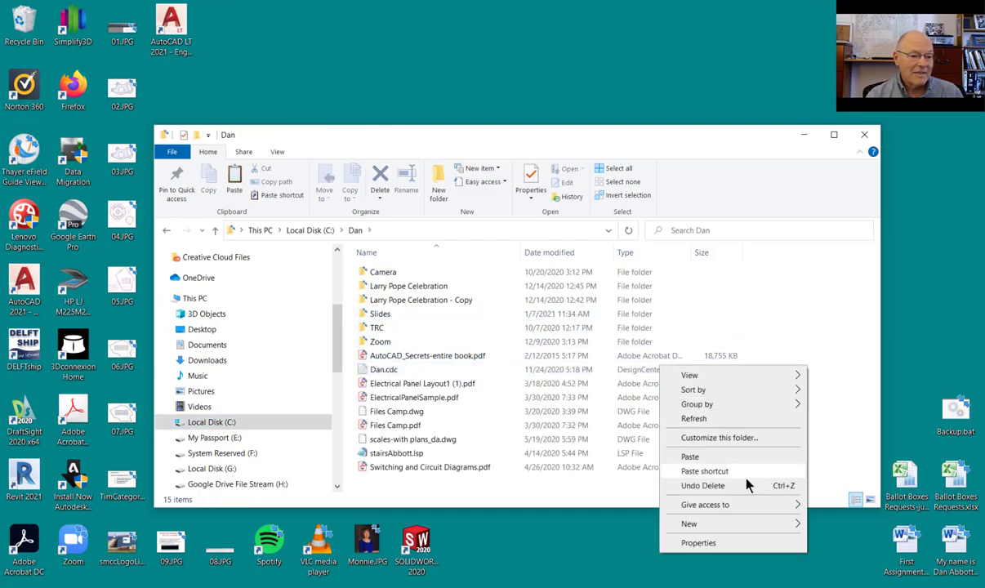
click(690, 456)
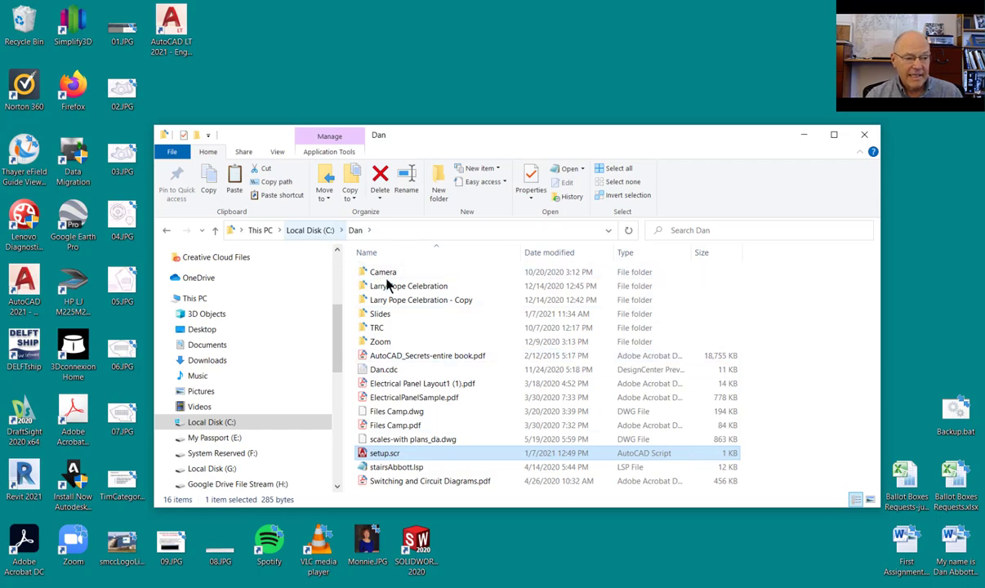
click(907, 274)
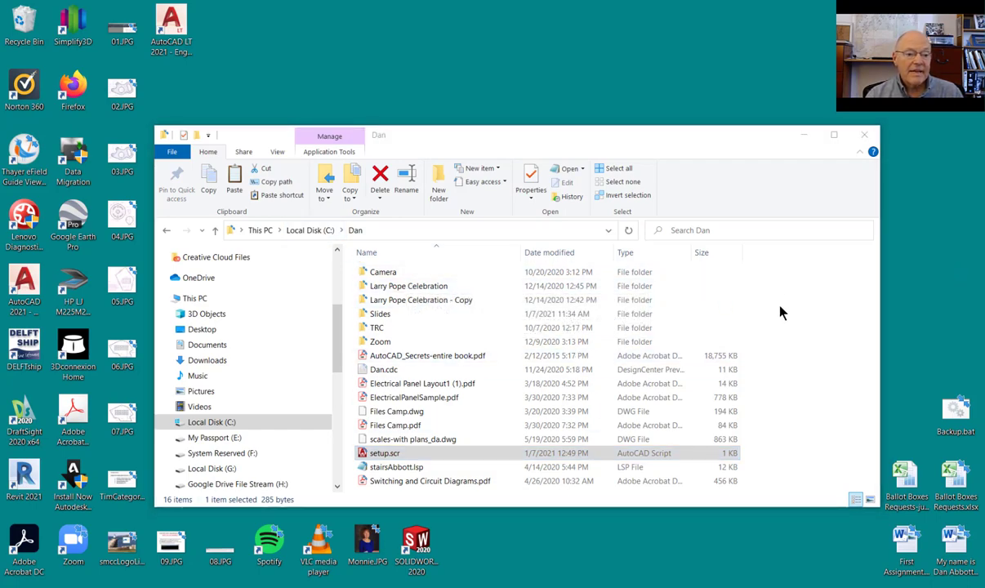
click(870, 140)
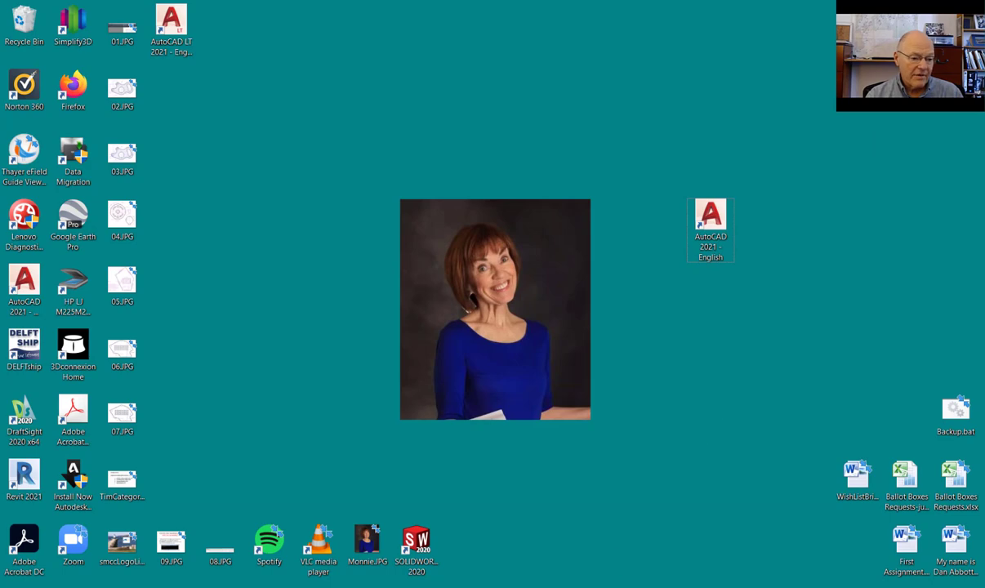
- Close all AutoCAD windows, discarding the changes to 3dhouse.dwg, Drawing7.dwg, Drawing9.dwg and the remaining open drawings
right_click(536, 587)
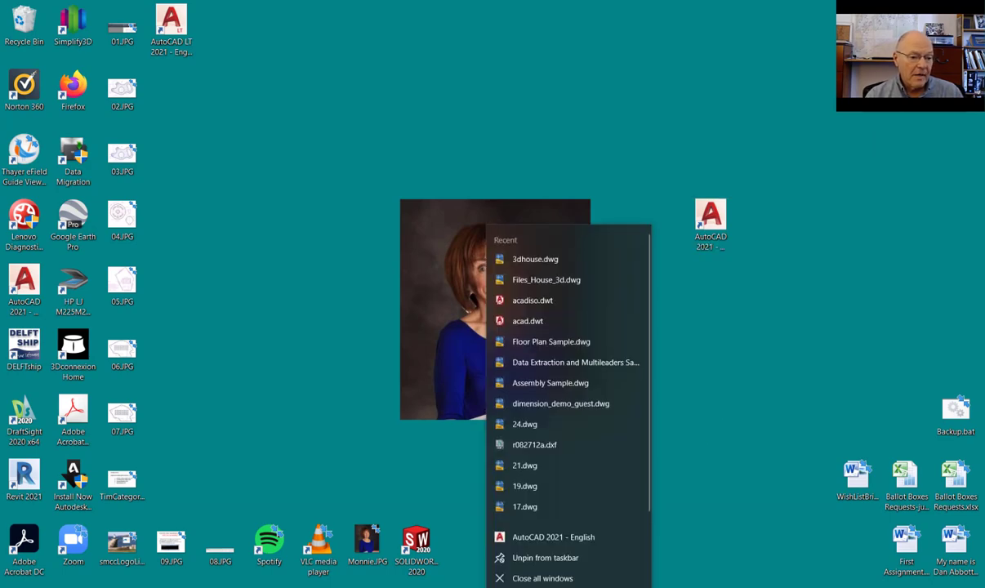
click(566, 578)
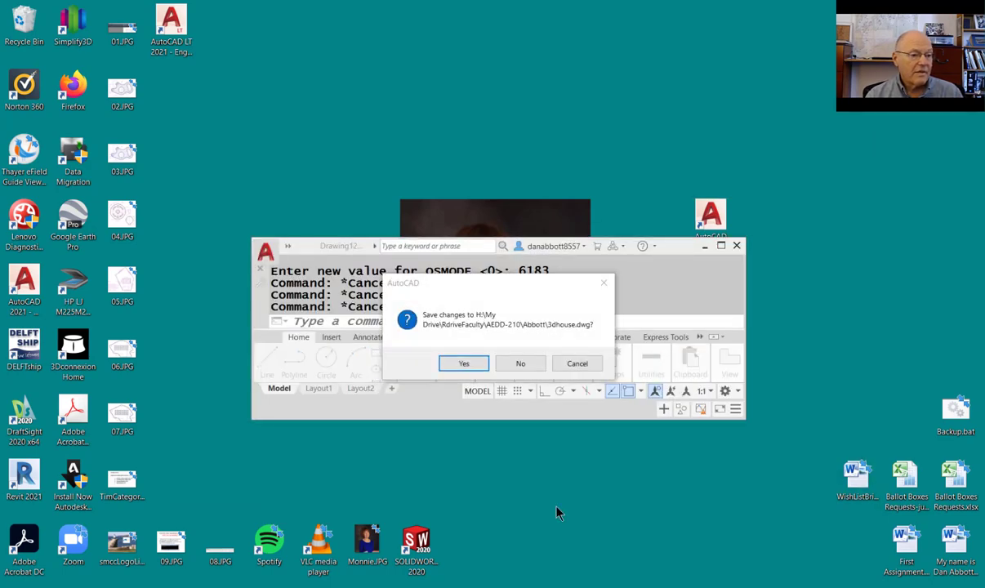
click(532, 368)
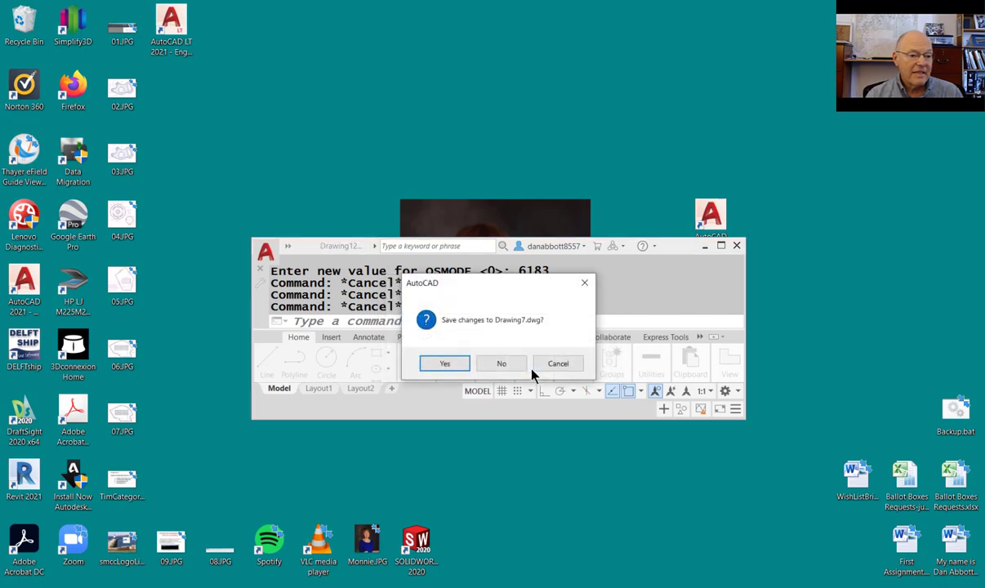
click(503, 365)
click(504, 365)
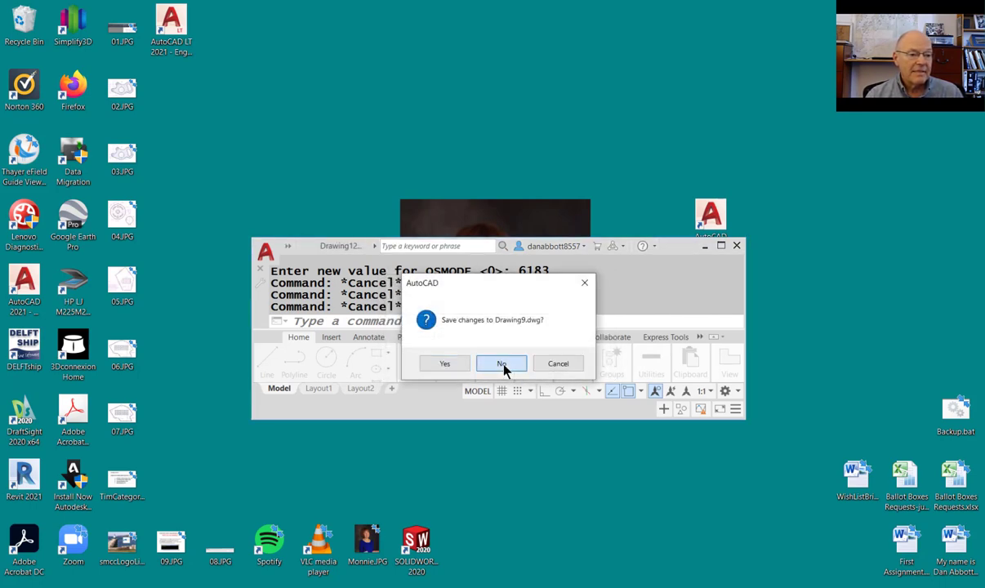
click(503, 365)
click(503, 365)
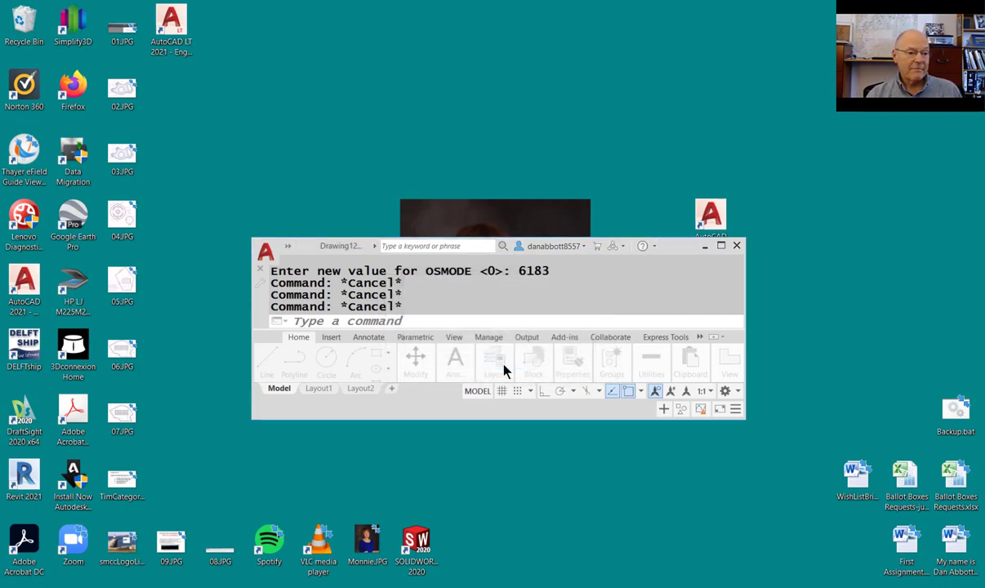
- Close the remaining AutoCAD window, relaunch AutoCAD 2021 from the customized desktop shortcut and maximize its window
click(504, 365)
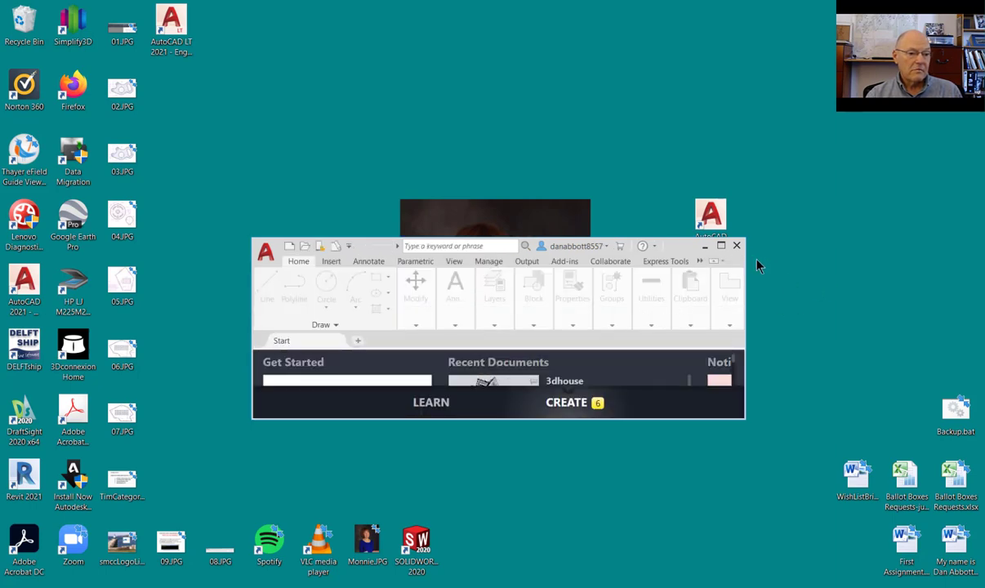
click(736, 245)
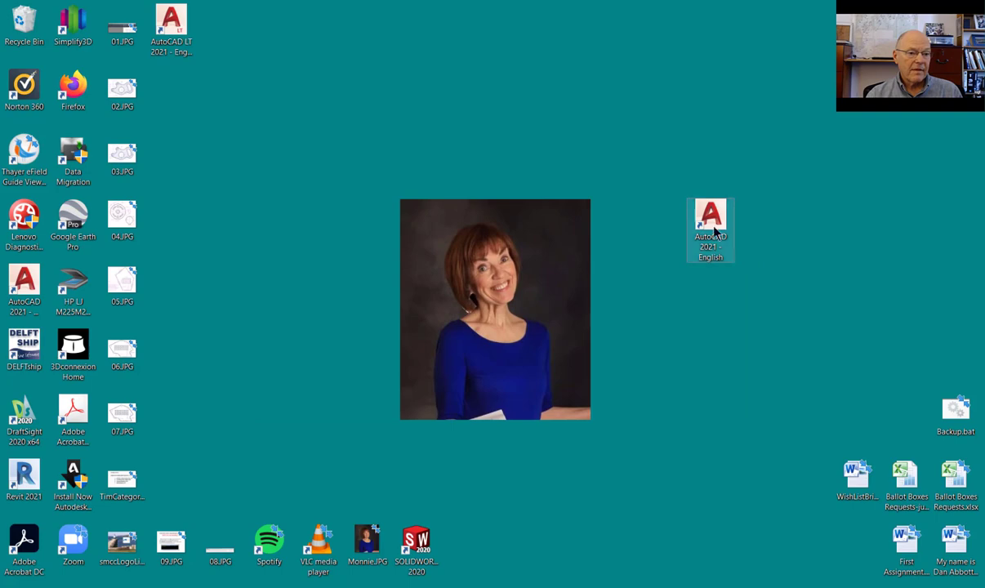
double_click(713, 231)
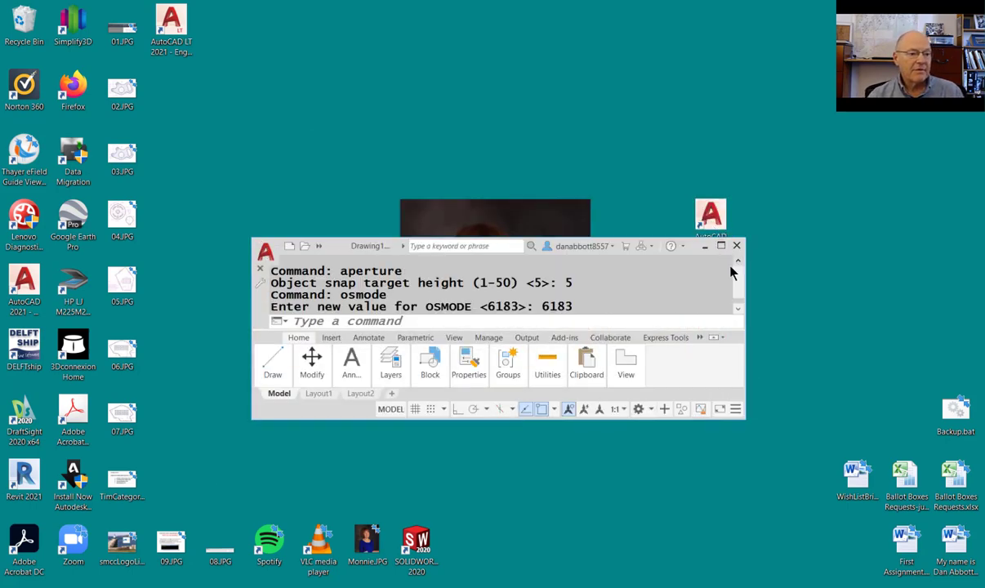
click(721, 246)
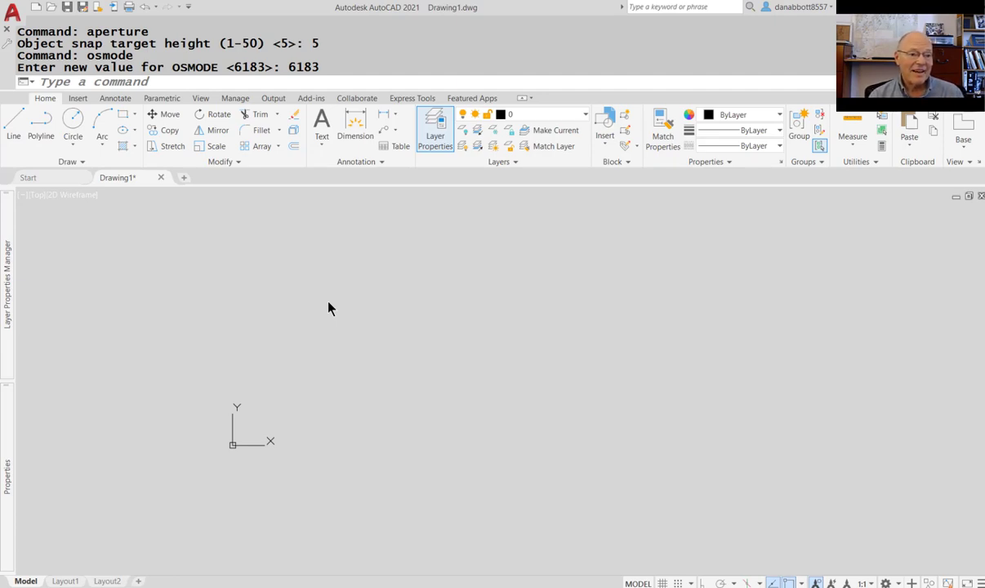
- Run the LA command to check which layers the startup script created in Drawing1
click(272, 85)
text(la)
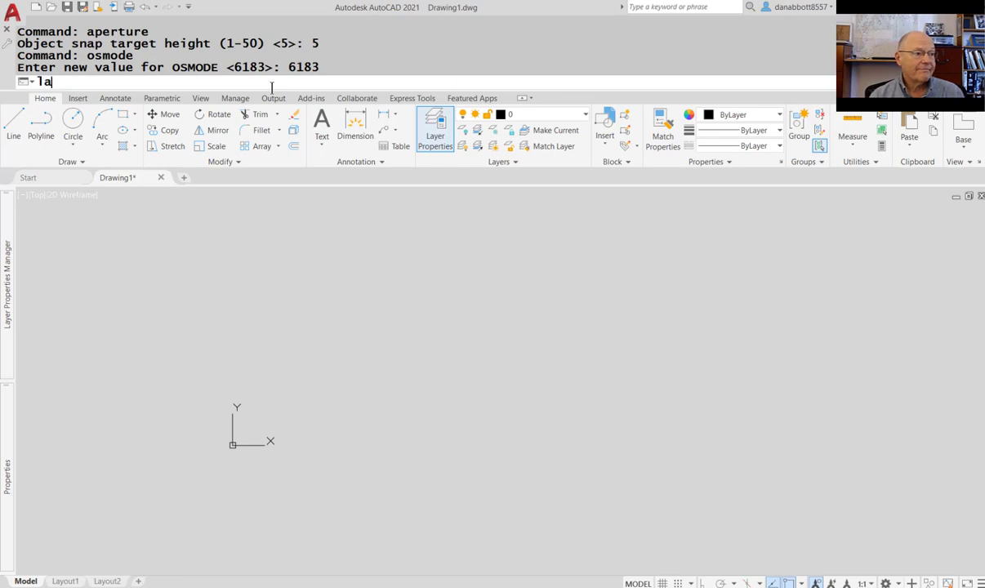
key(Return)
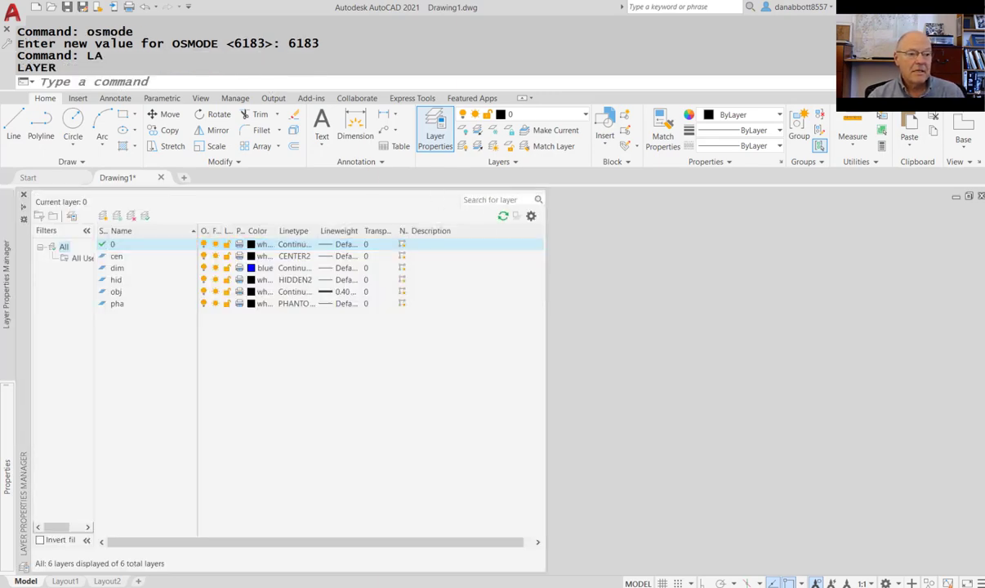
click(611, 293)
key(Escape)
- Run the ST command to check the current text style's font and effects, and close the dialog without changes
text(ST)
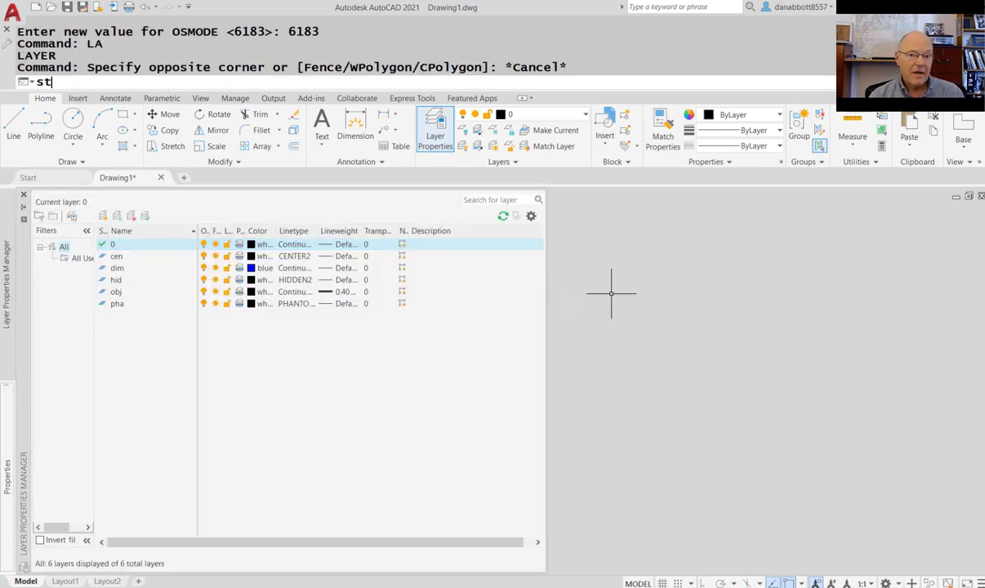
key(Return)
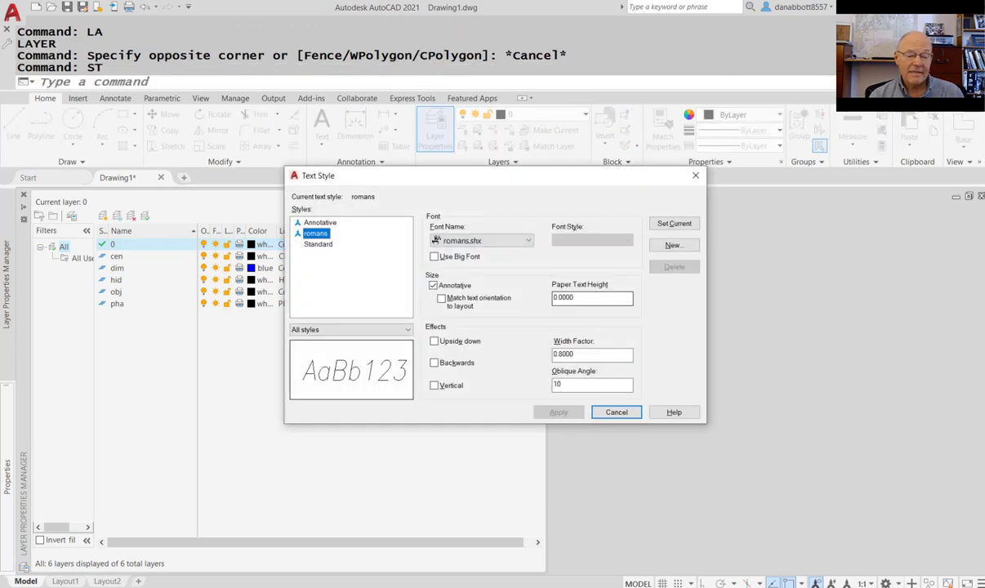
key(Escape)
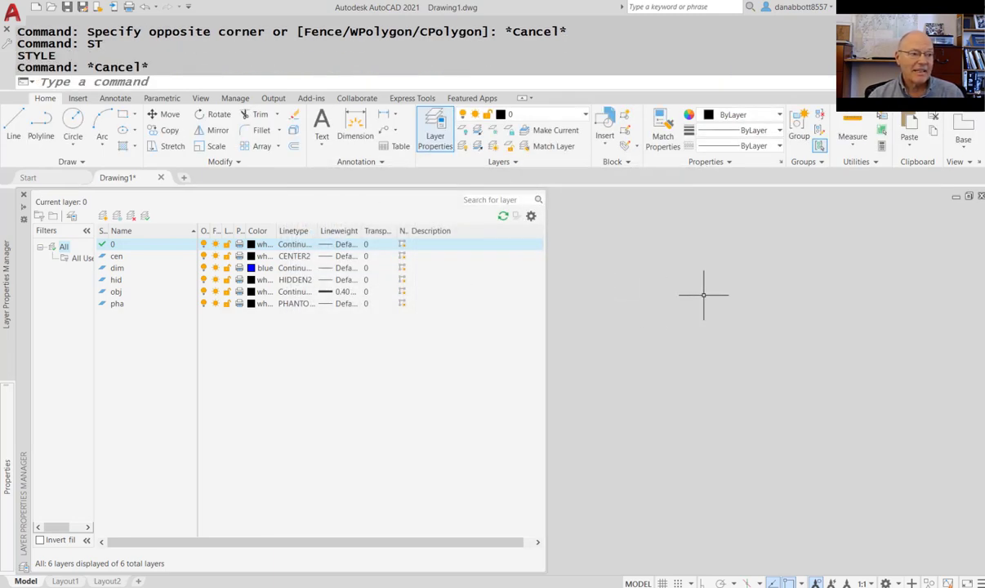
click(663, 278)
key(Escape)
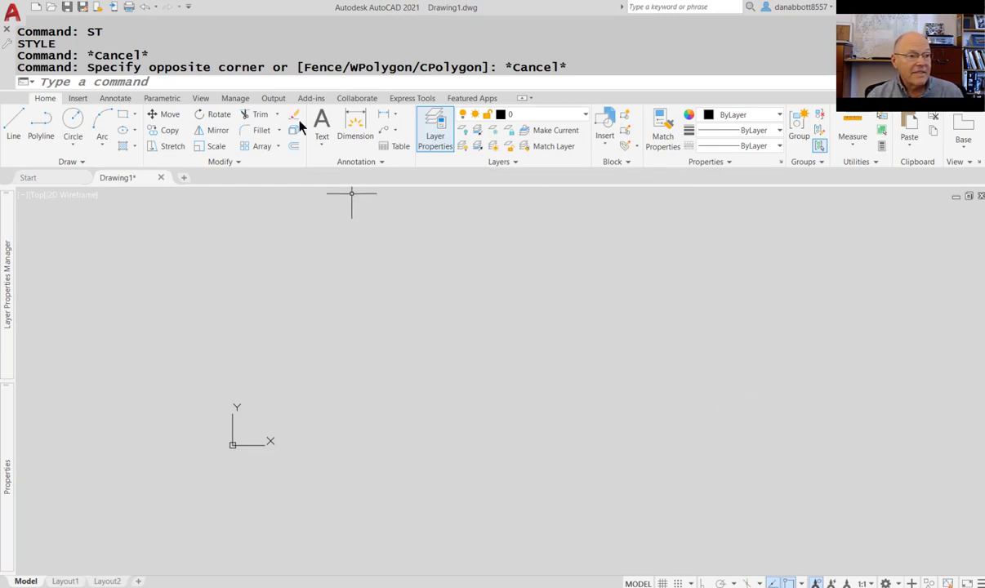
key(Escape)
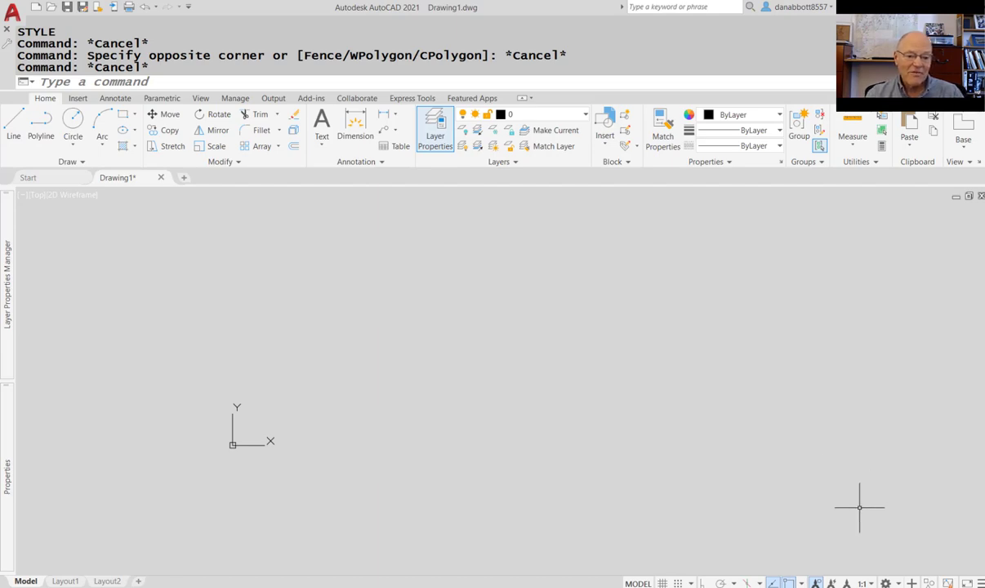
- Check which running object snap modes are turned on, and close the list without changing any
click(802, 583)
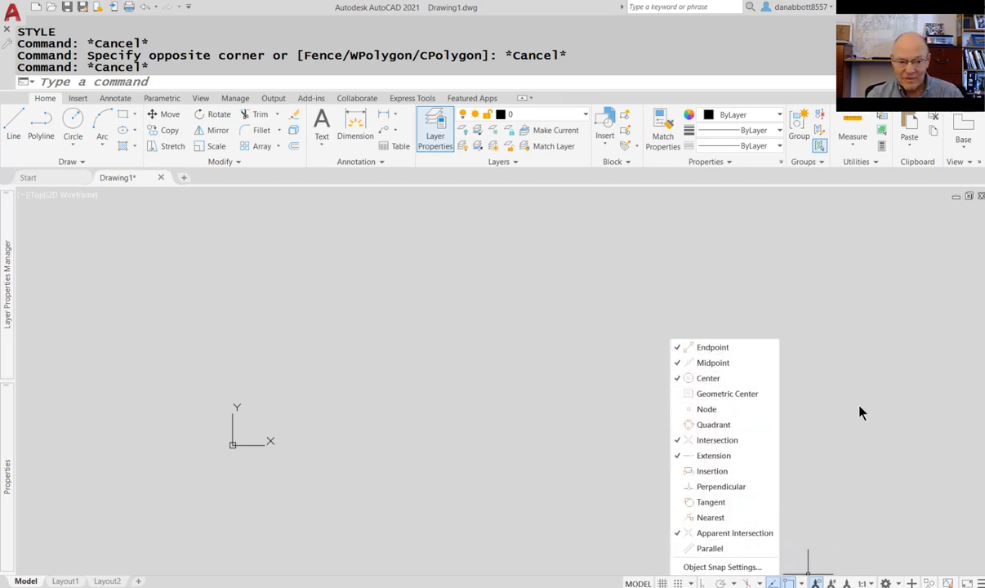
key(Escape)
key(Escape)
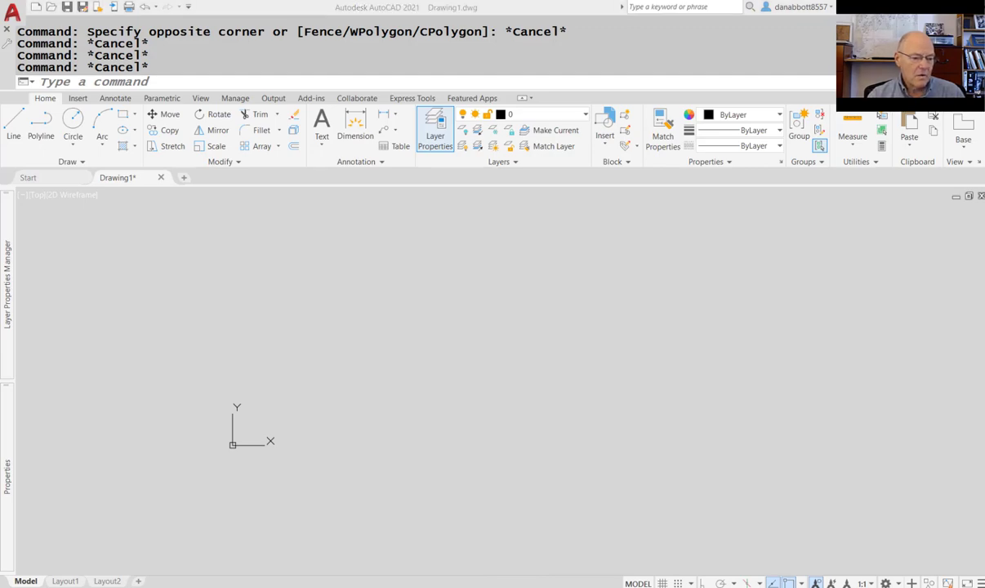
- Switch to the scripts3.ppt presentation in PowerPoint and advance to the "Limitations of a Script" slide
key(alt+Tab)
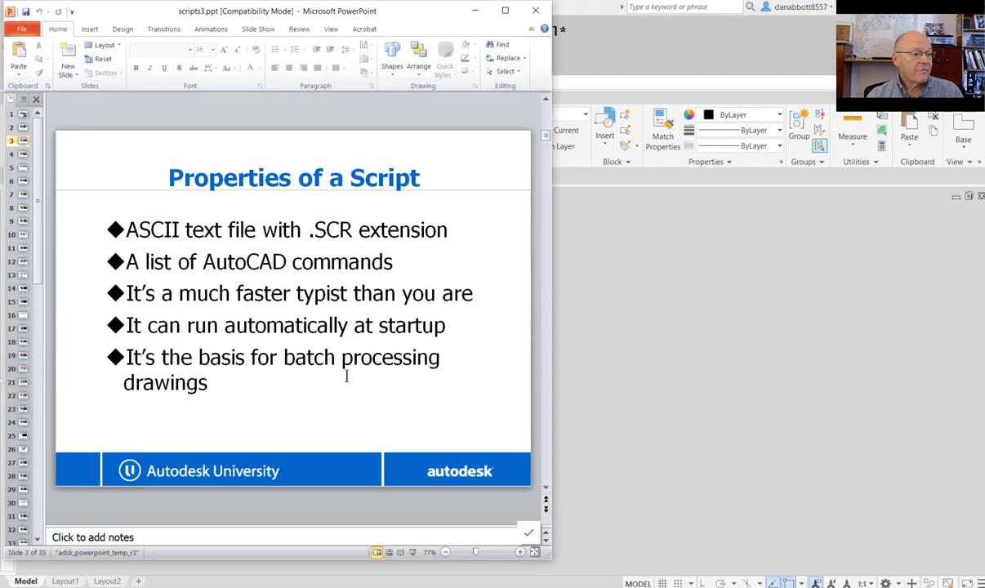
key(Page_Down)
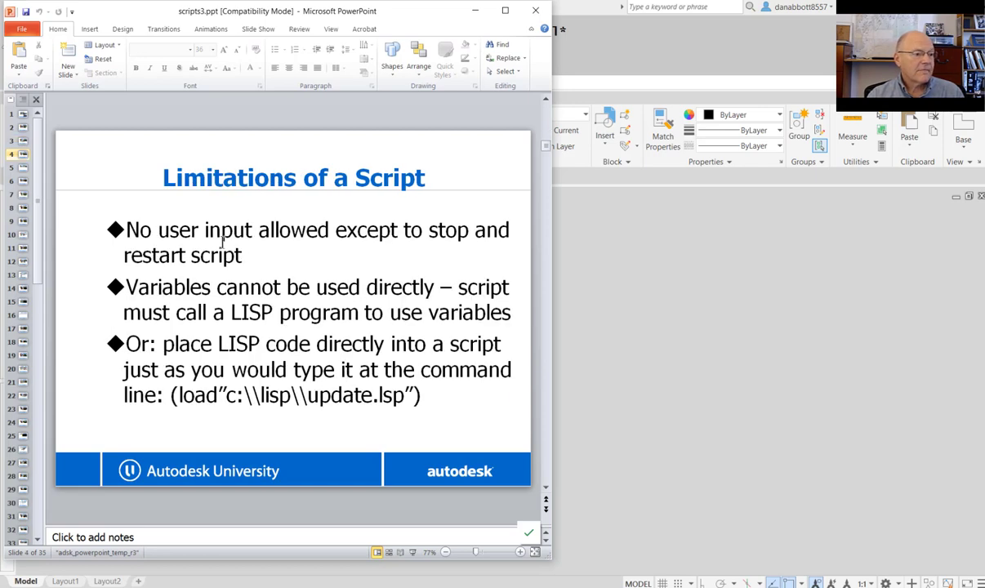